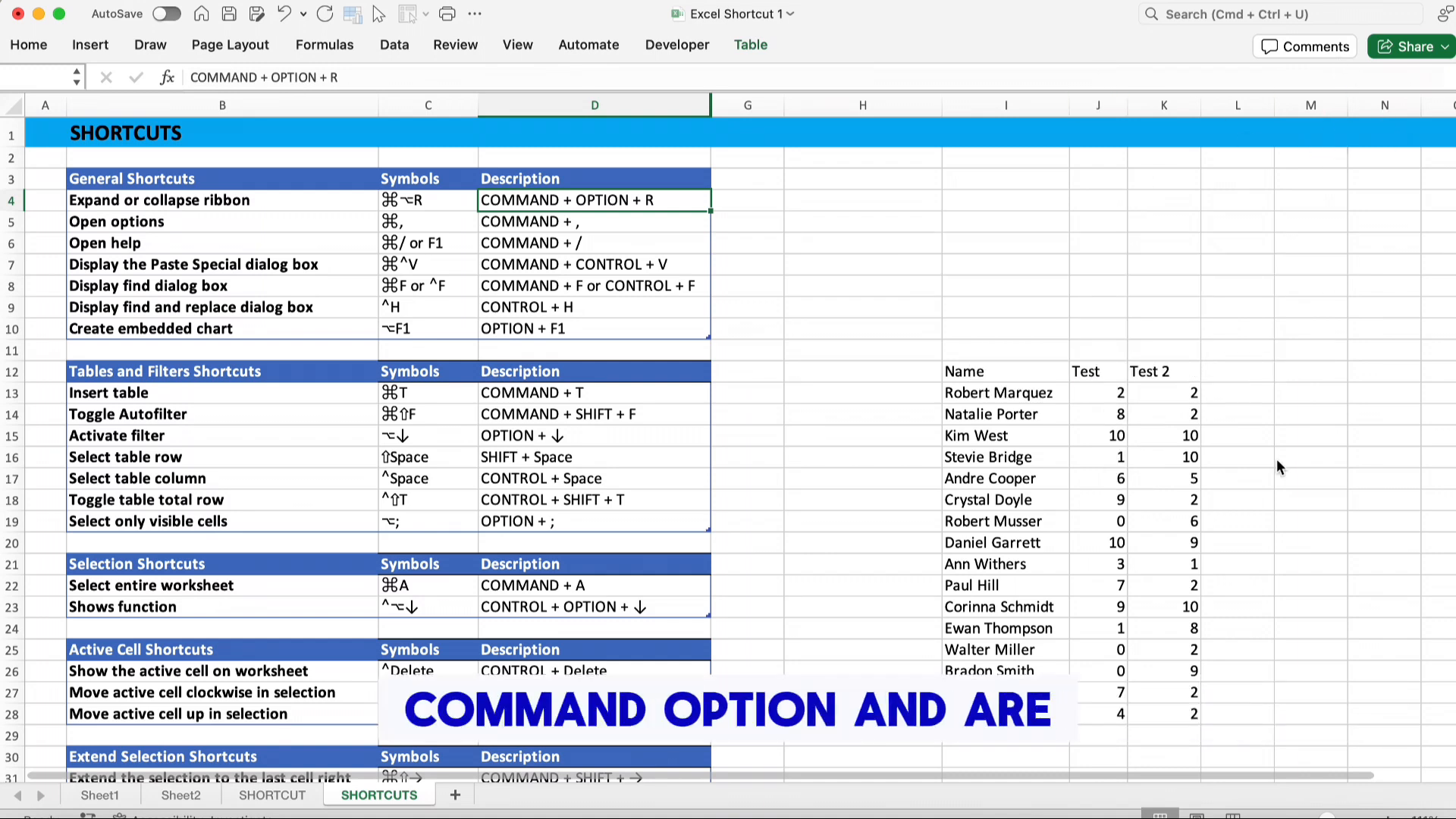
Expand the ribbon
key(super+alt+r)
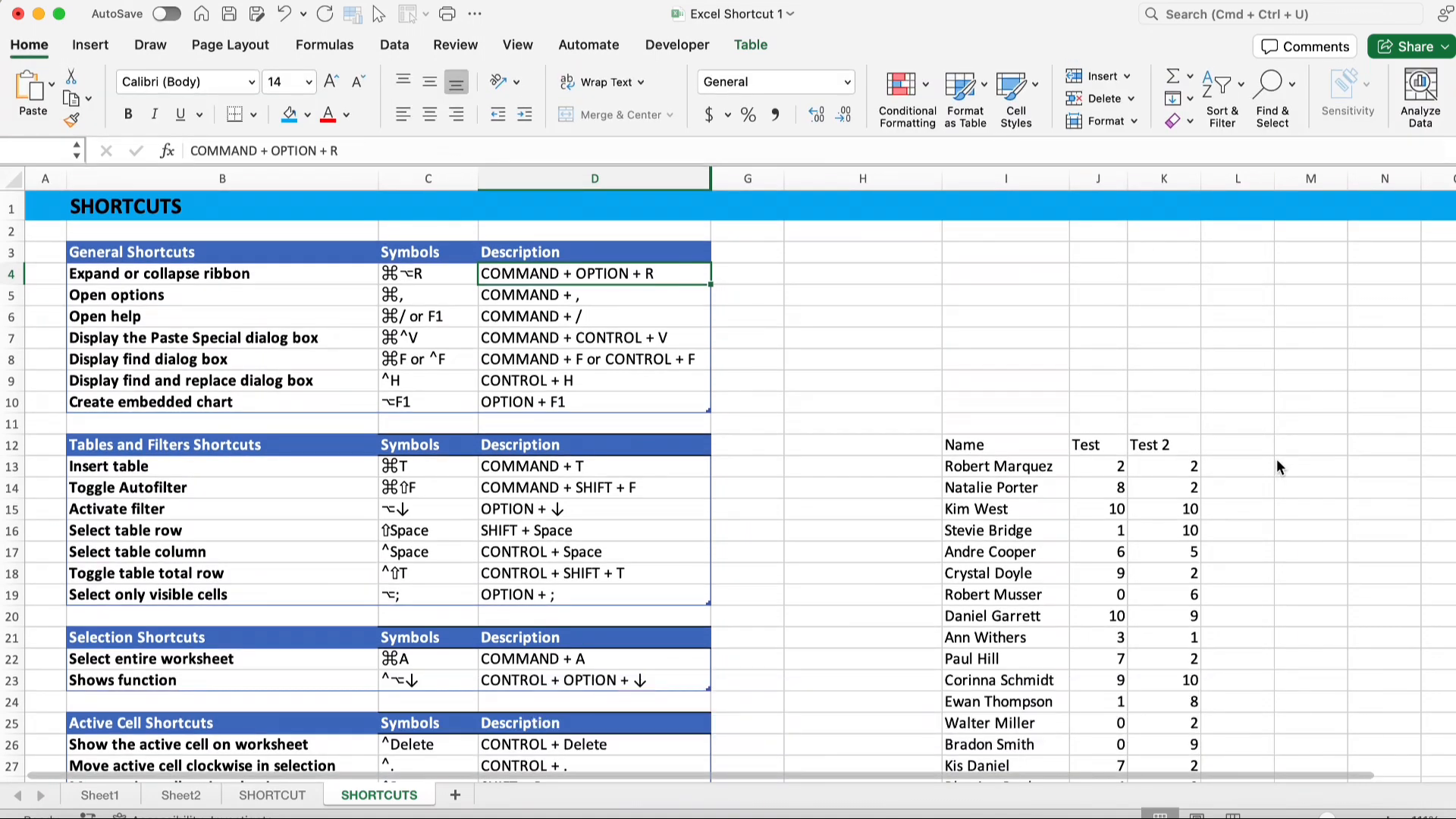
Open Excel Preferences, view the Ribbon & Toolbar settings, and close the window without changes
click(645, 295)
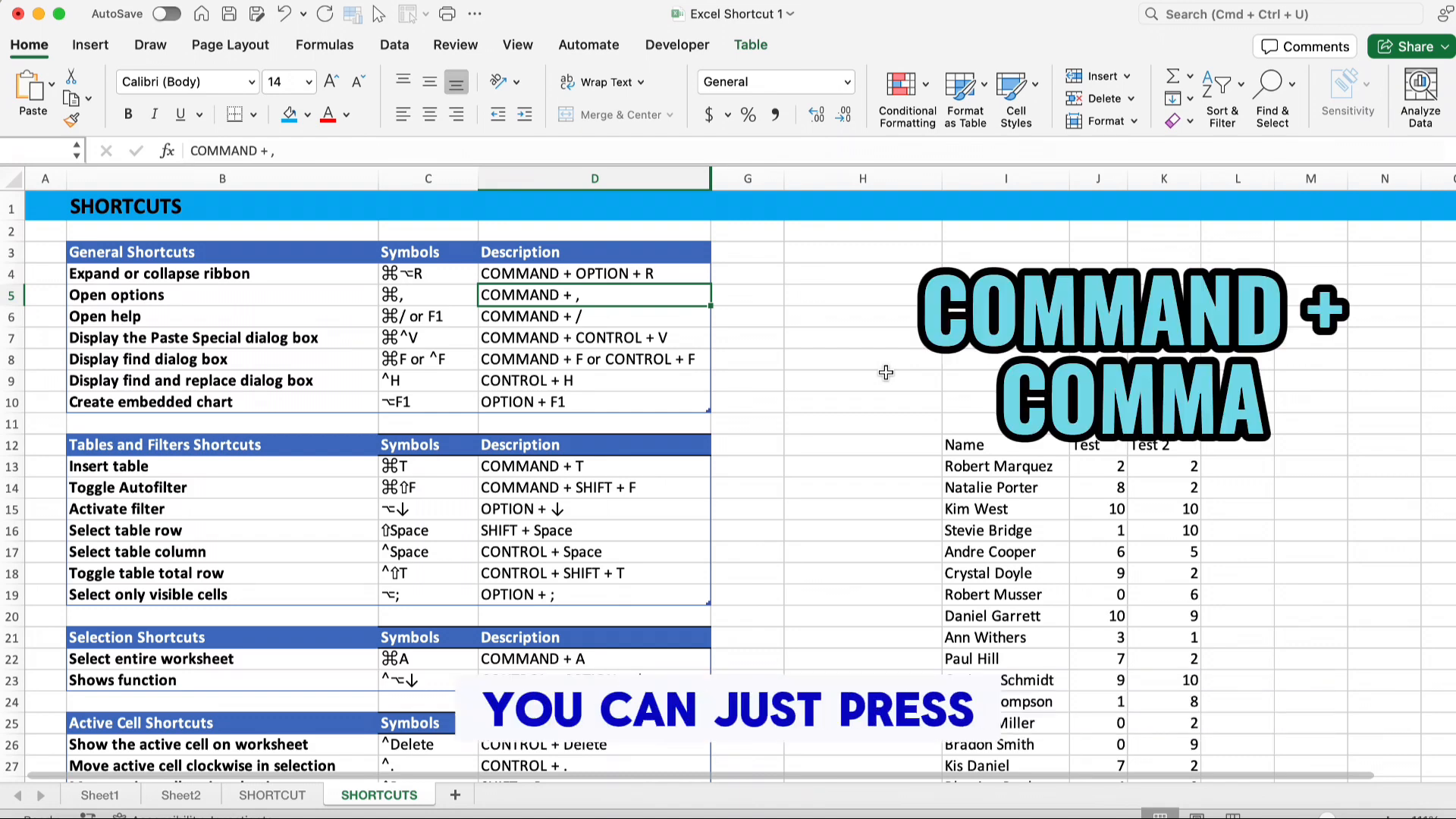
key(cmd+comma)
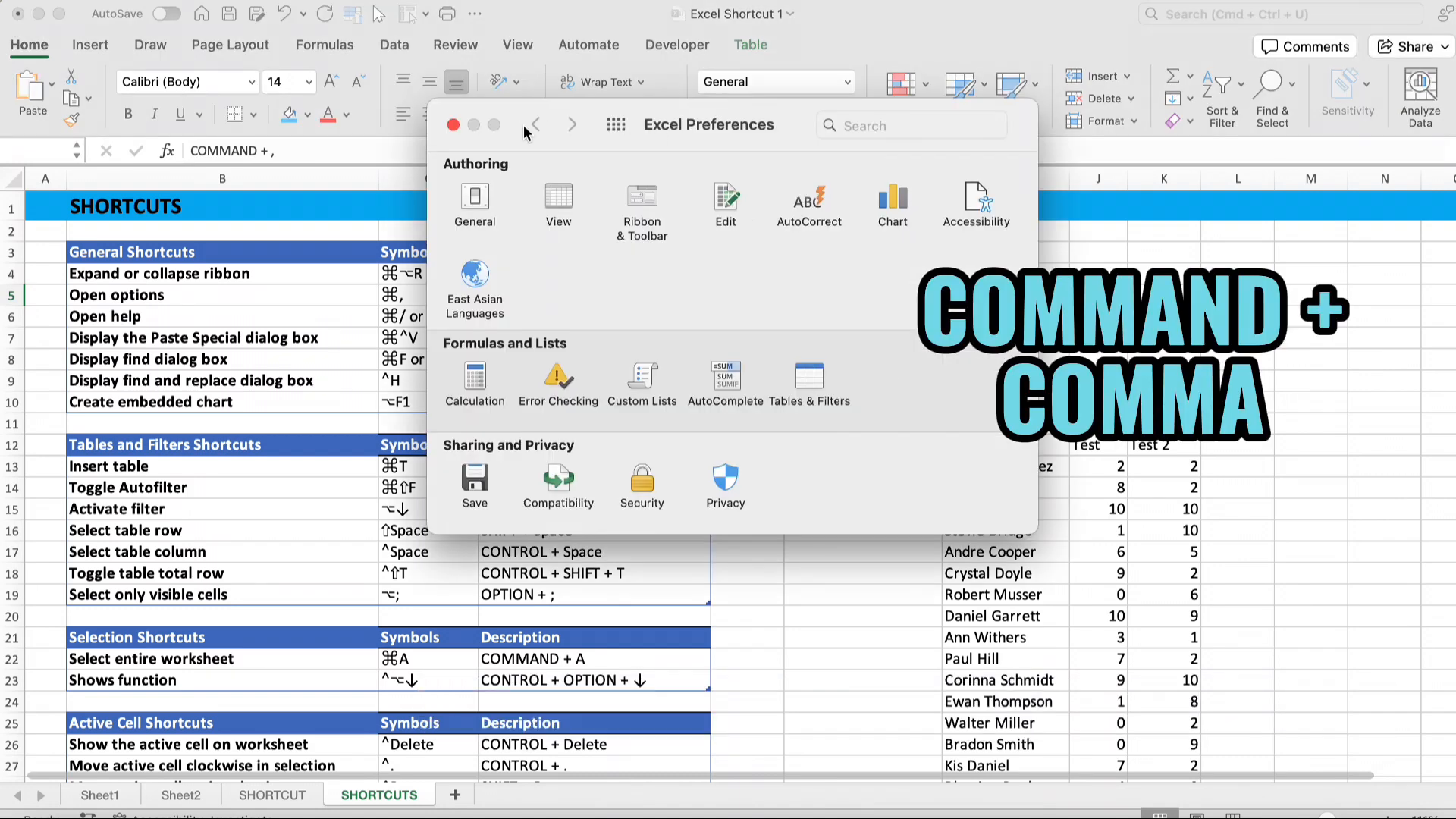
click(645, 197)
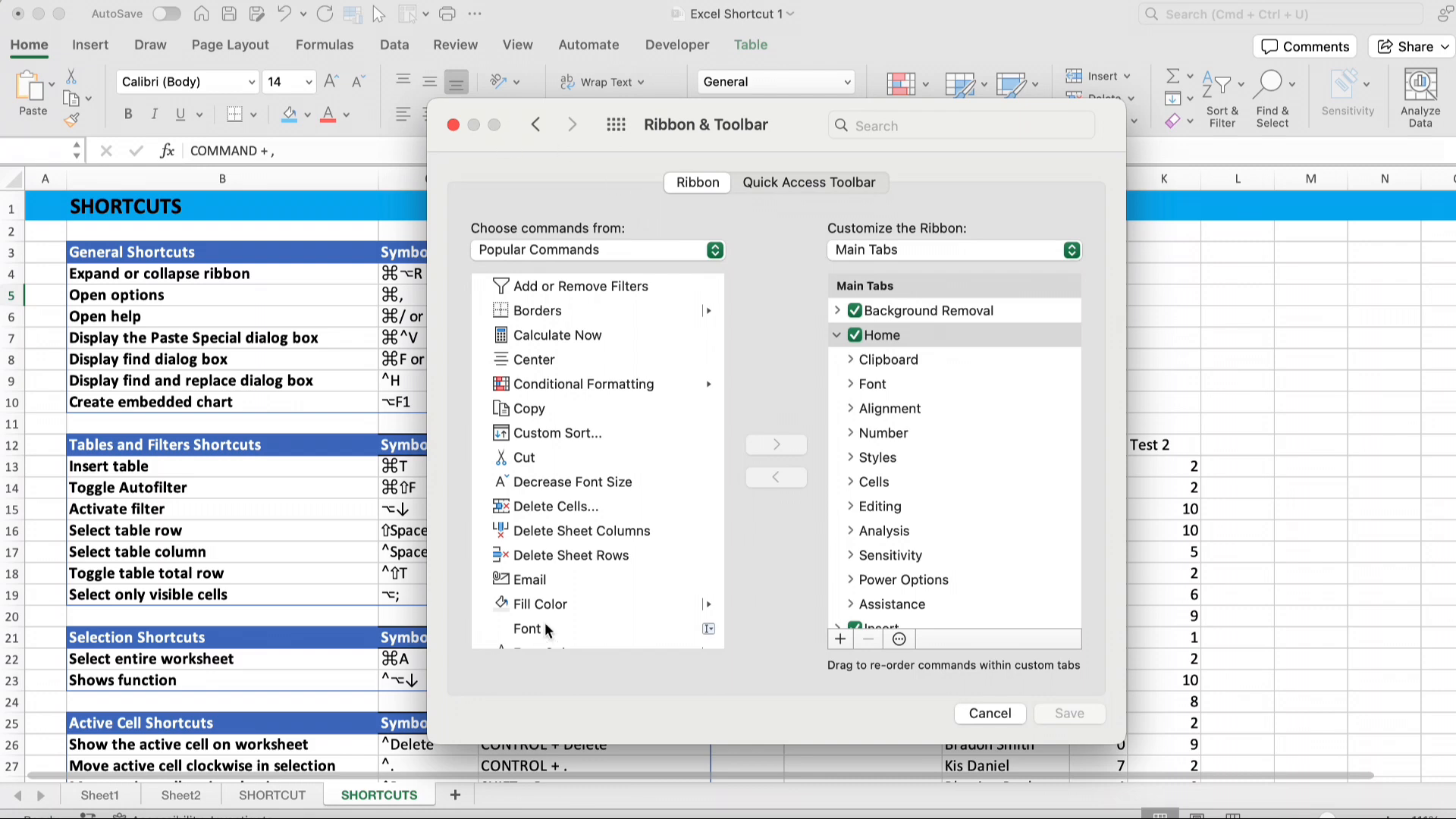
click(454, 126)
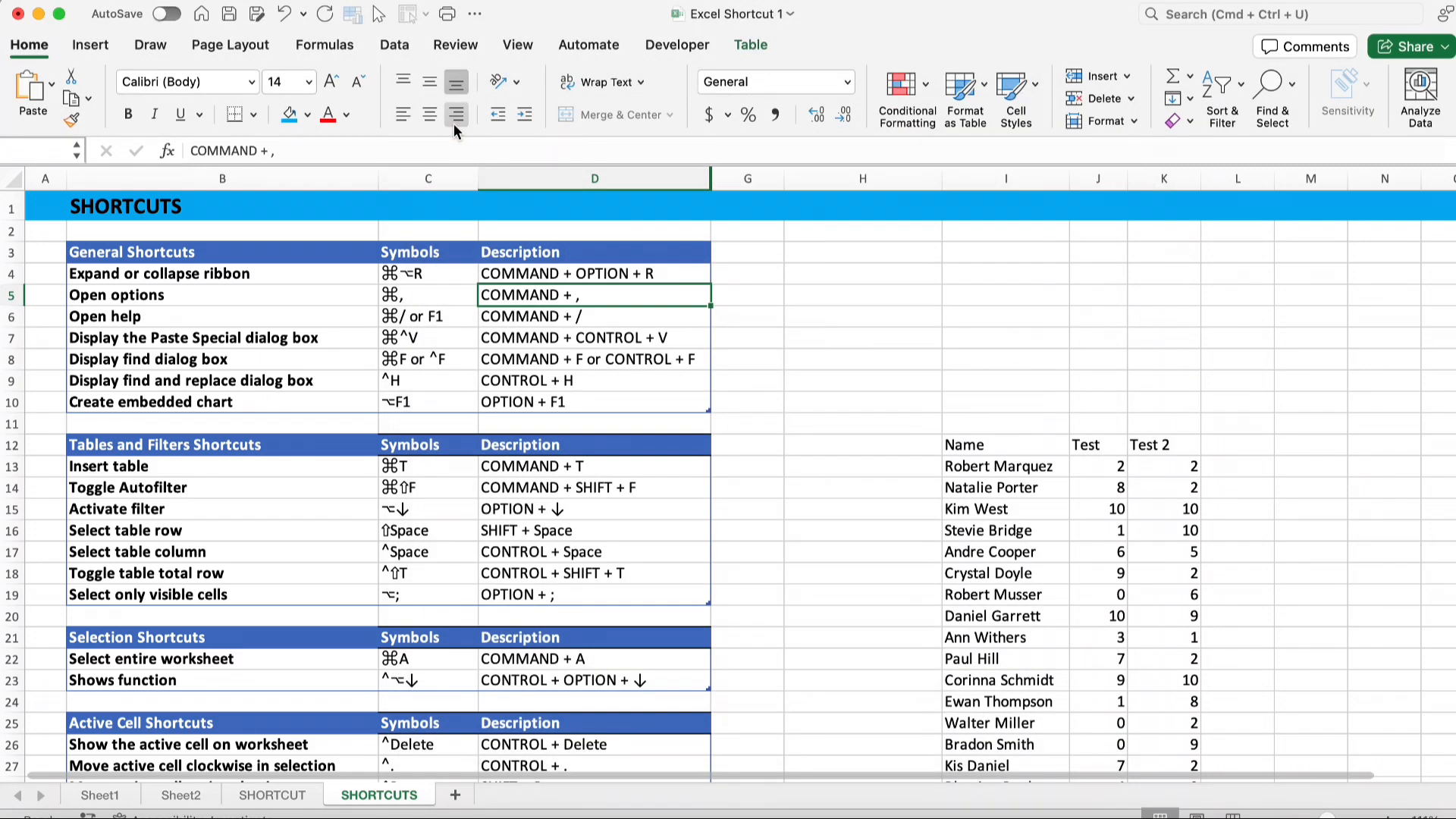
Open the Excel Help window with each of its two shortcuts, closing it after each time
click(575, 322)
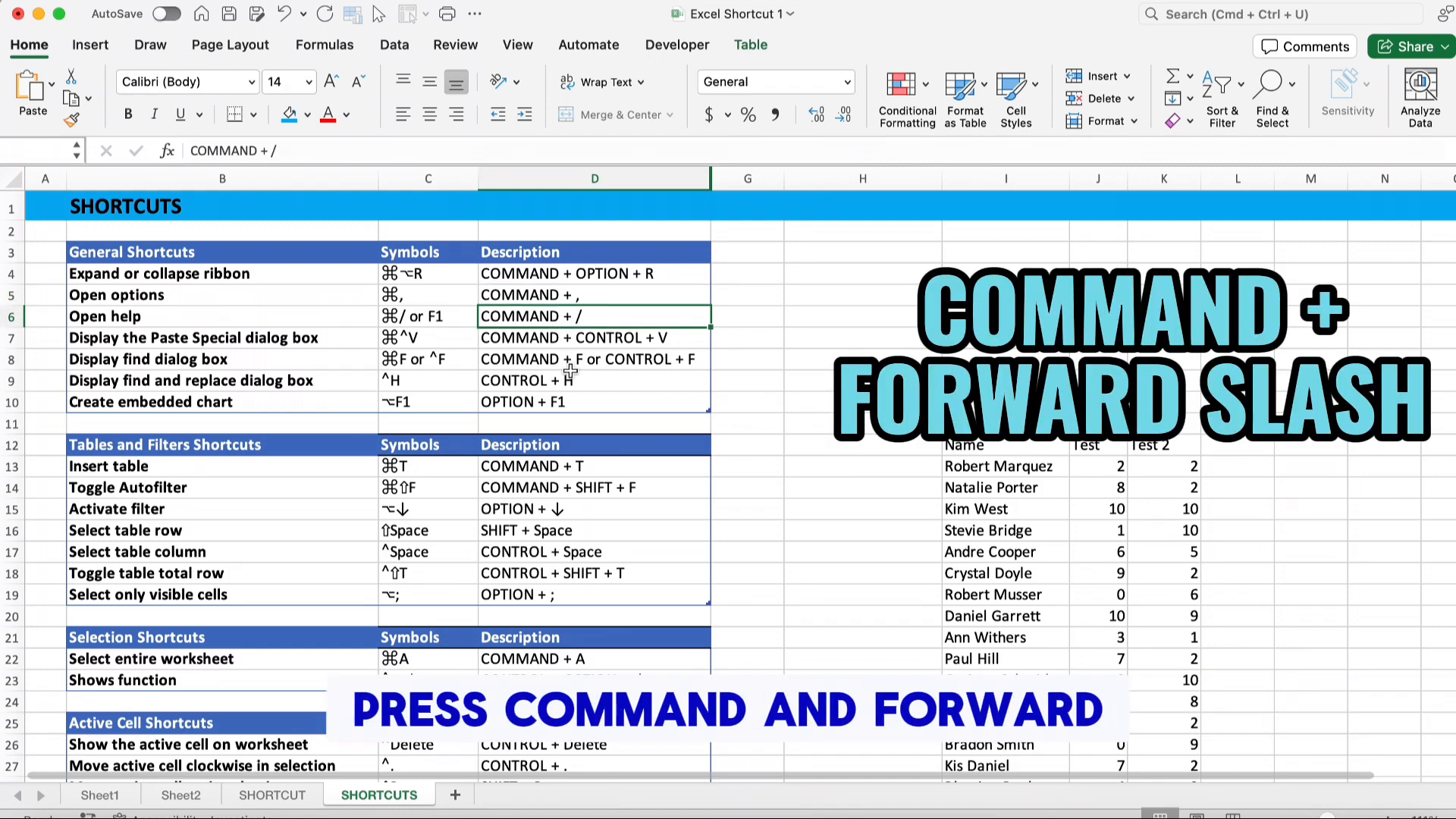
key(super+slash)
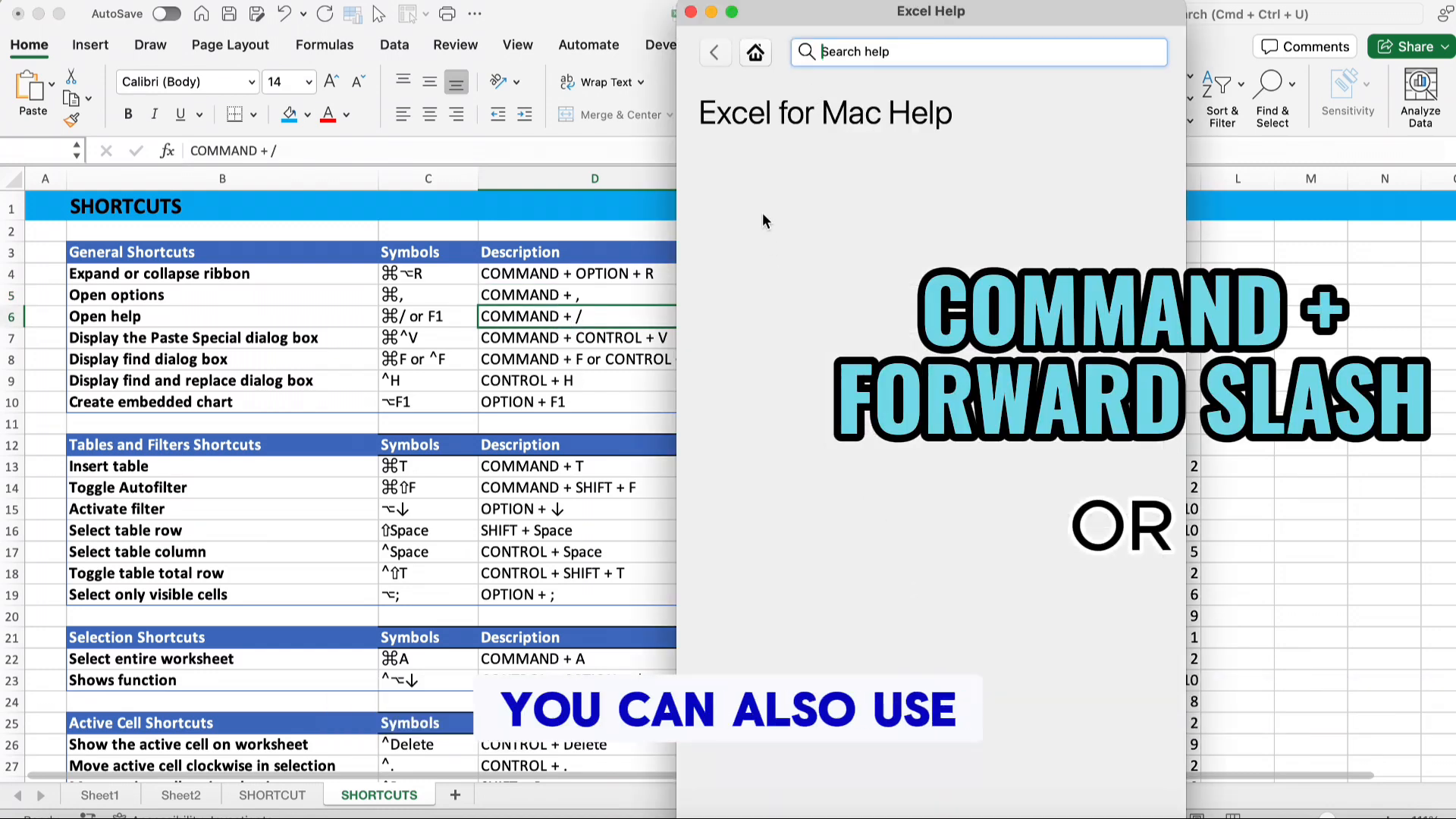
click(690, 12)
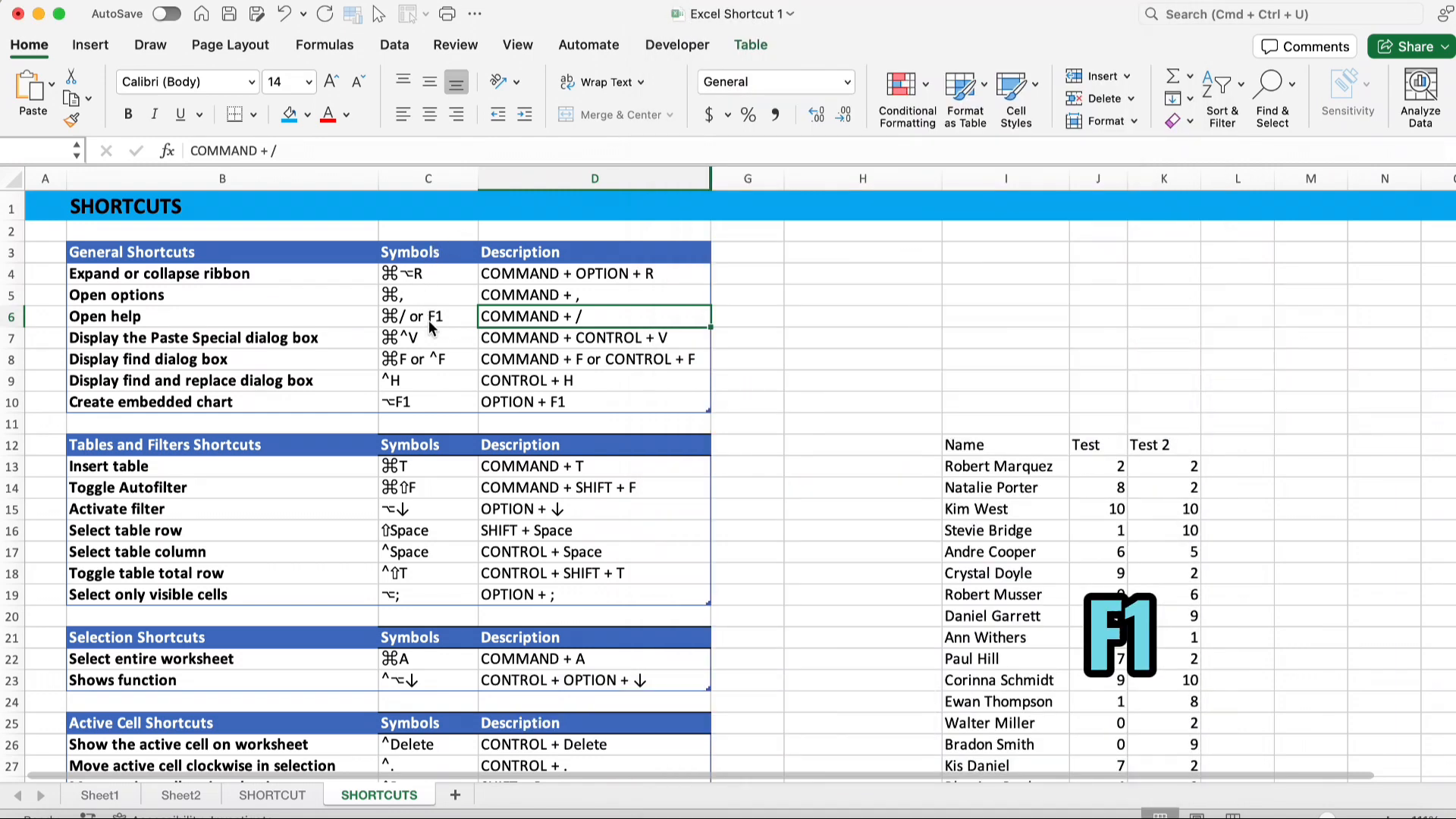
key(F1)
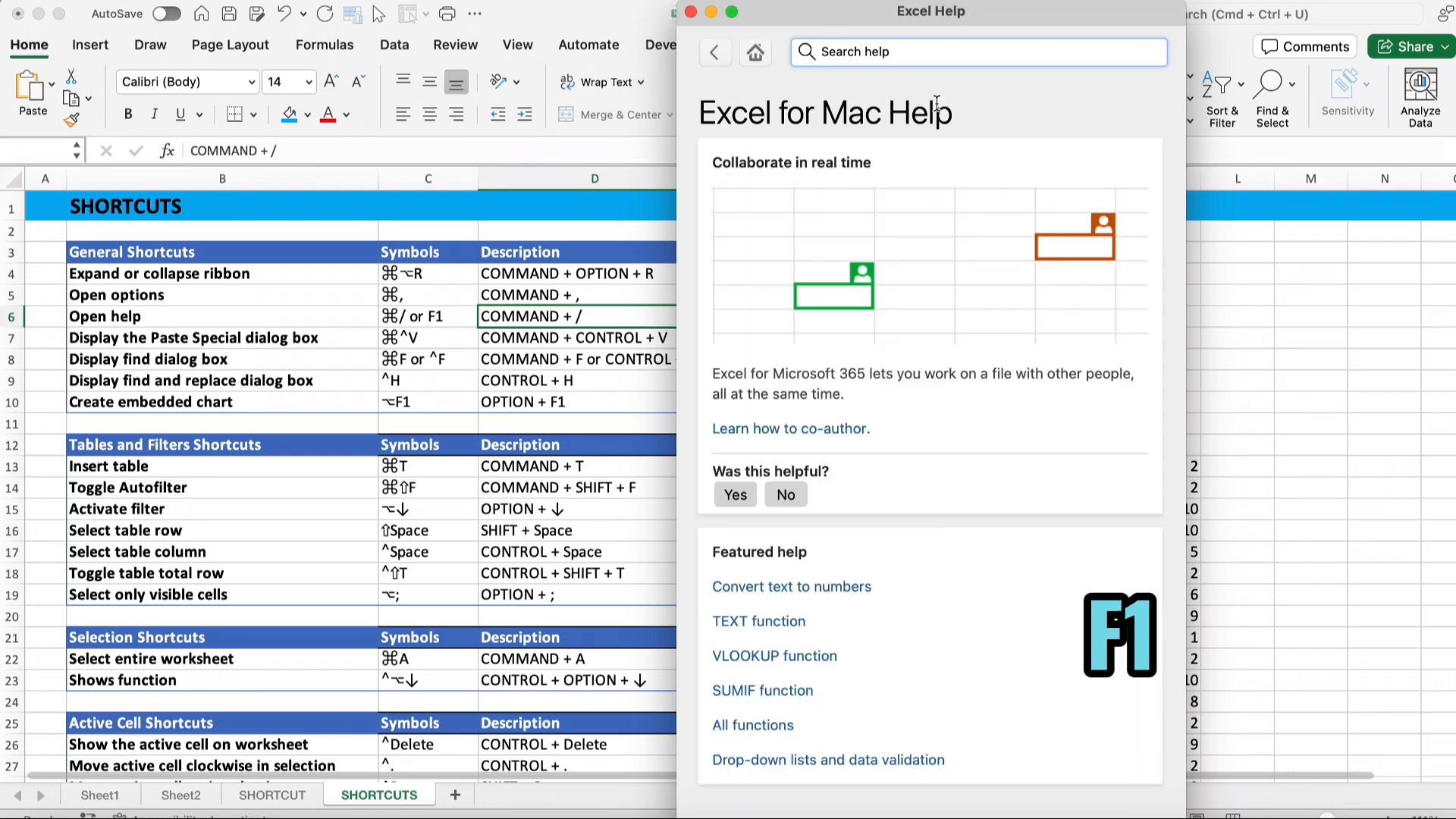
click(690, 12)
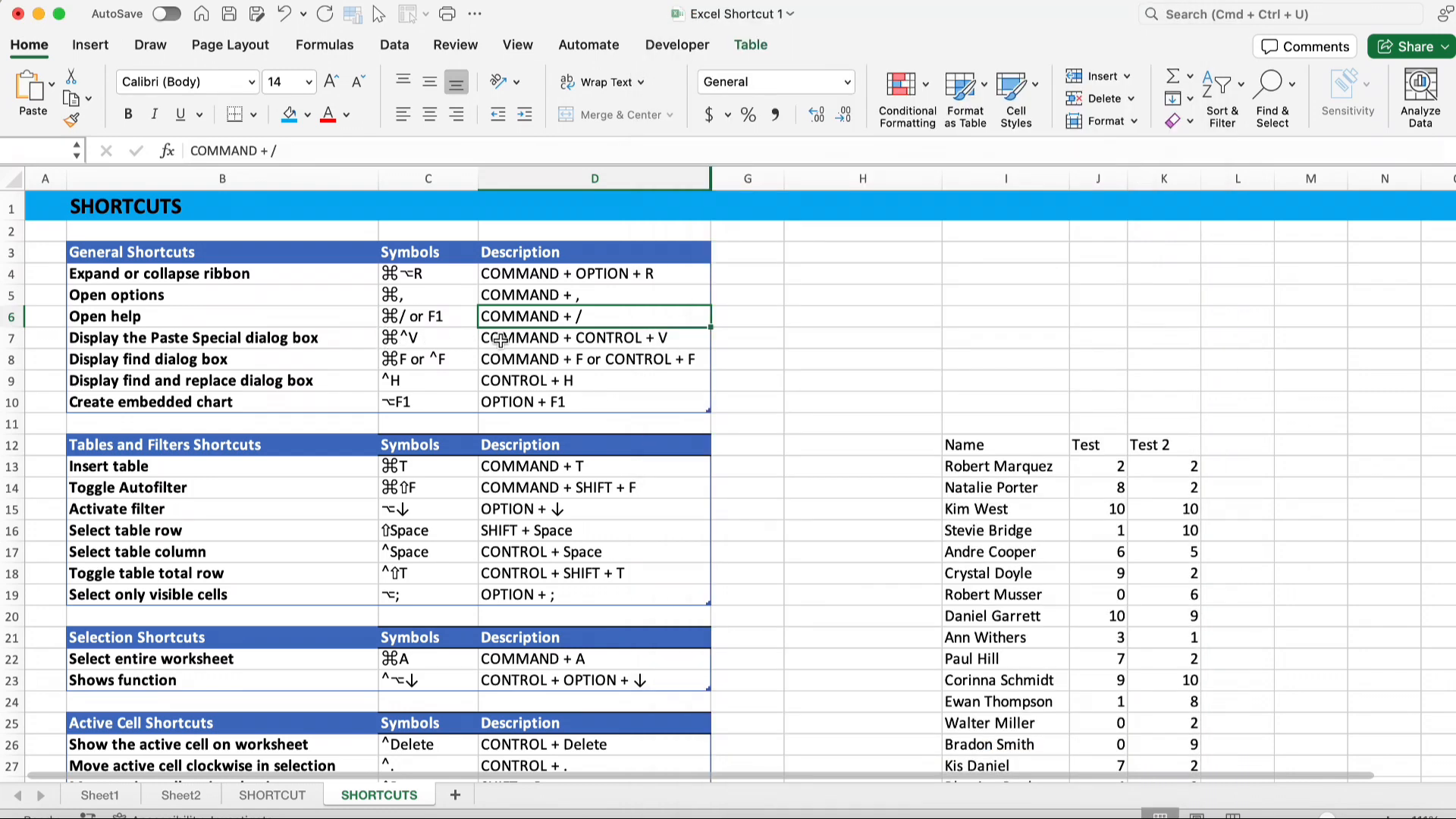
Copy the name cell I14 and paste only its formats into cell J8 through Paste Special
click(988, 491)
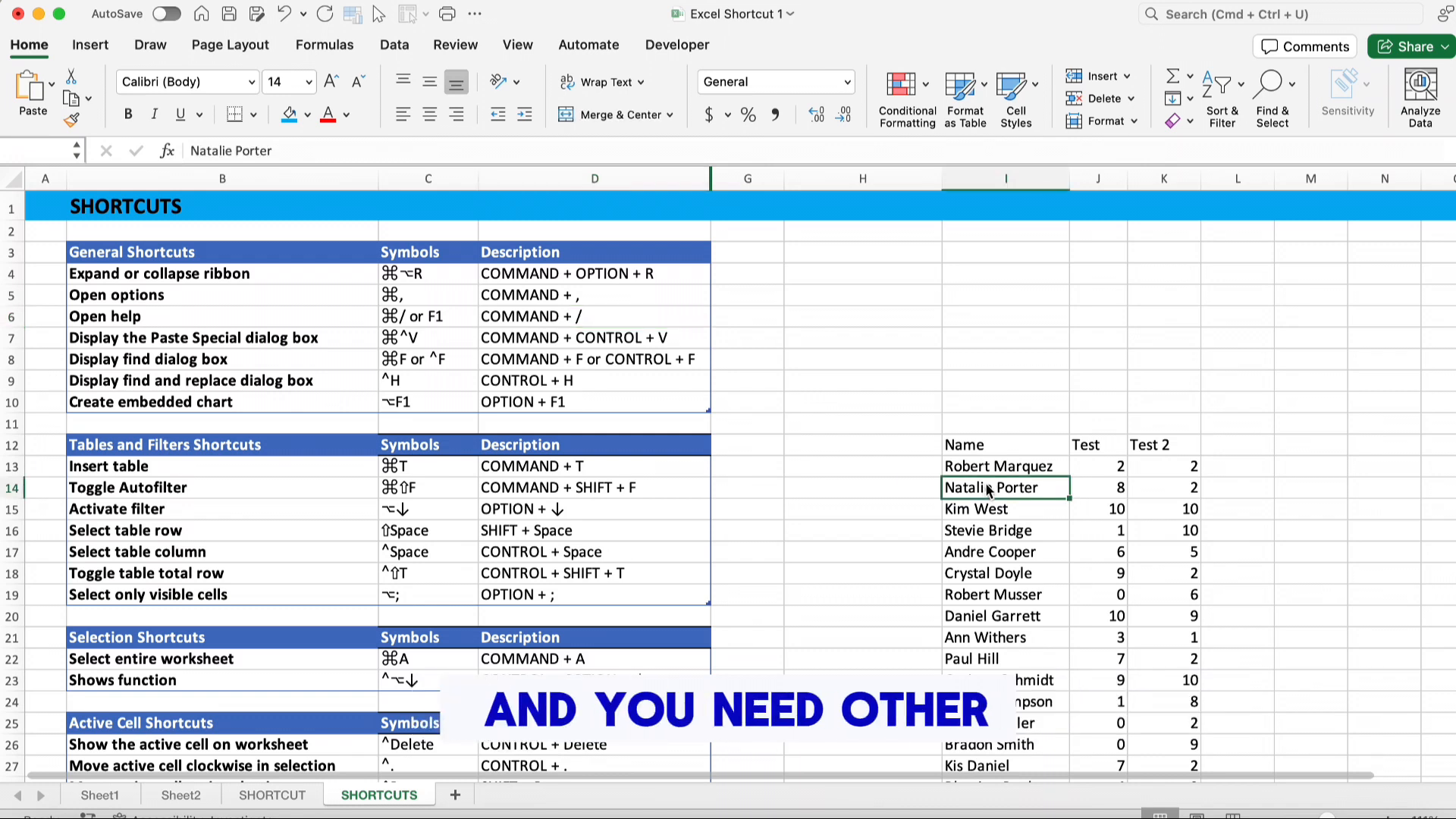
key(super+c)
click(1095, 353)
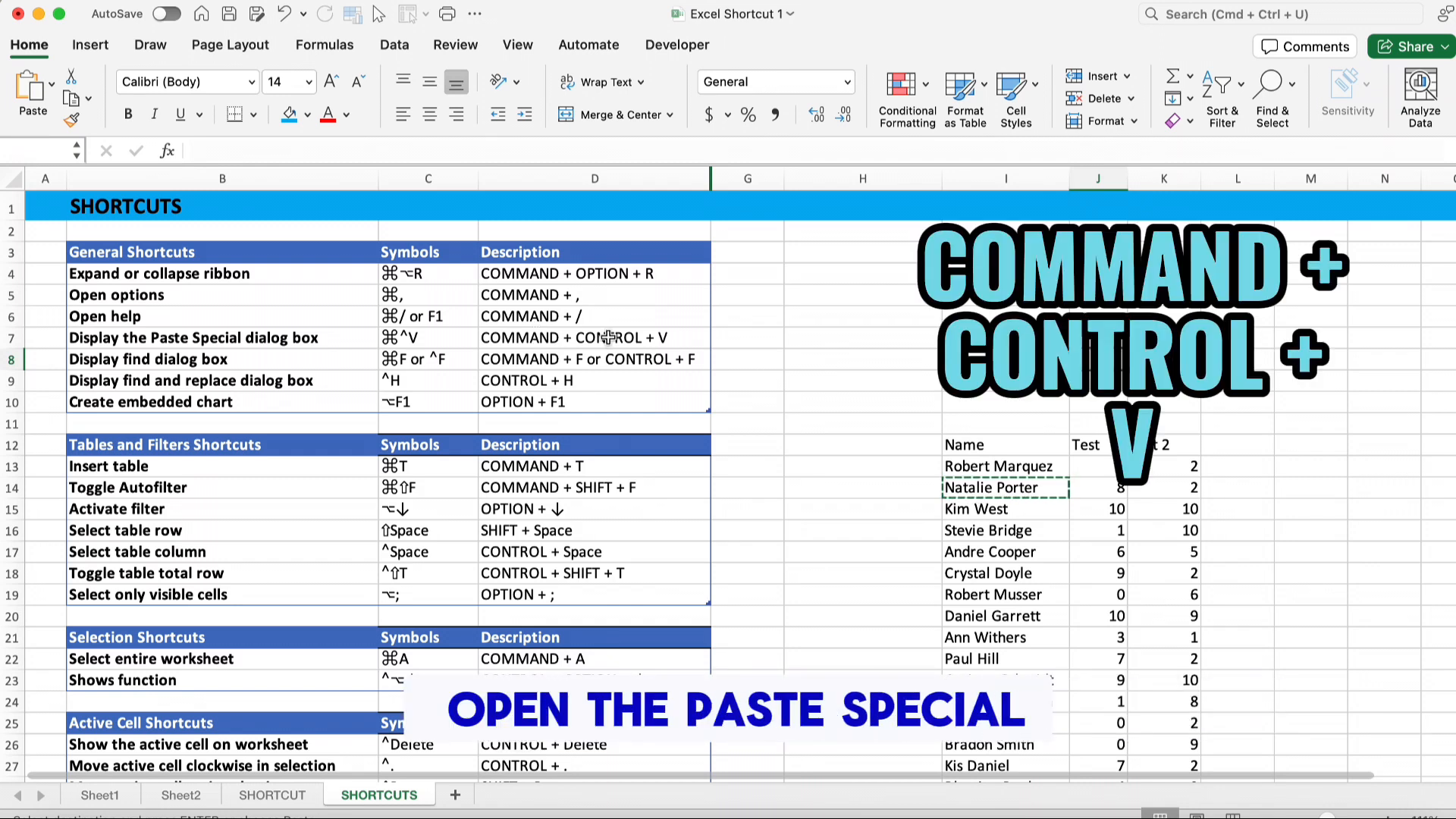
key(ctrl+super+v)
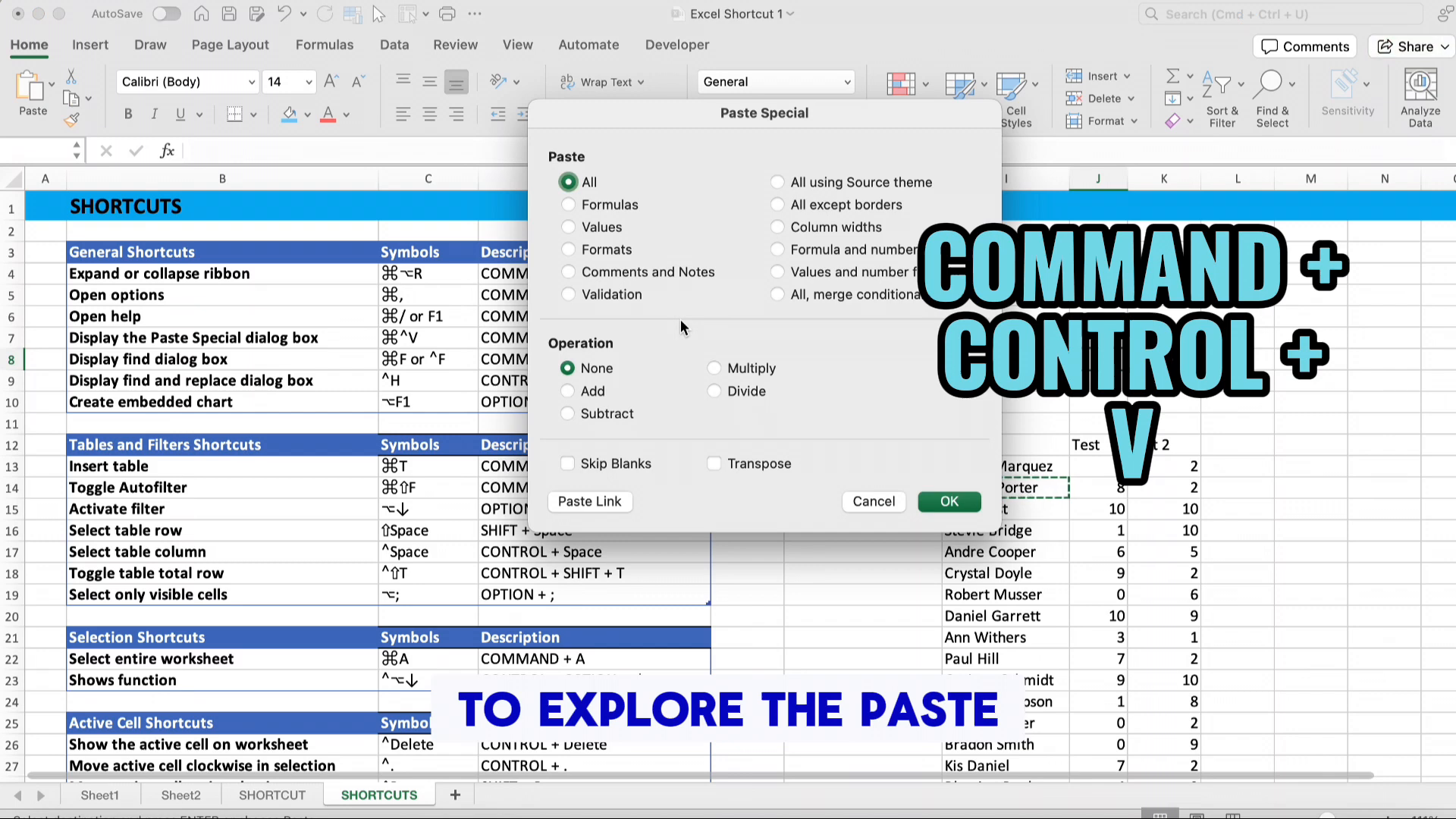
click(569, 251)
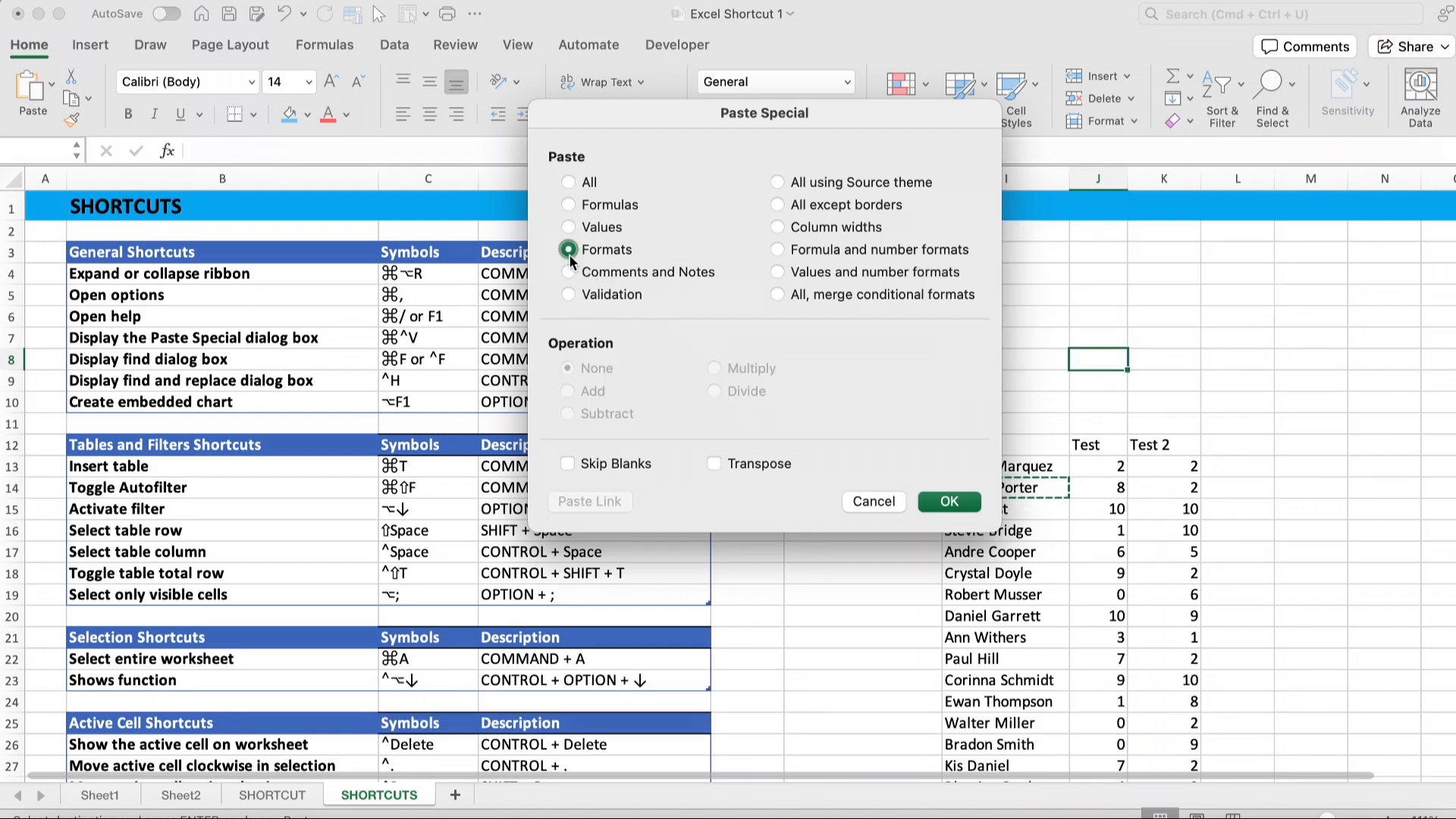
click(950, 504)
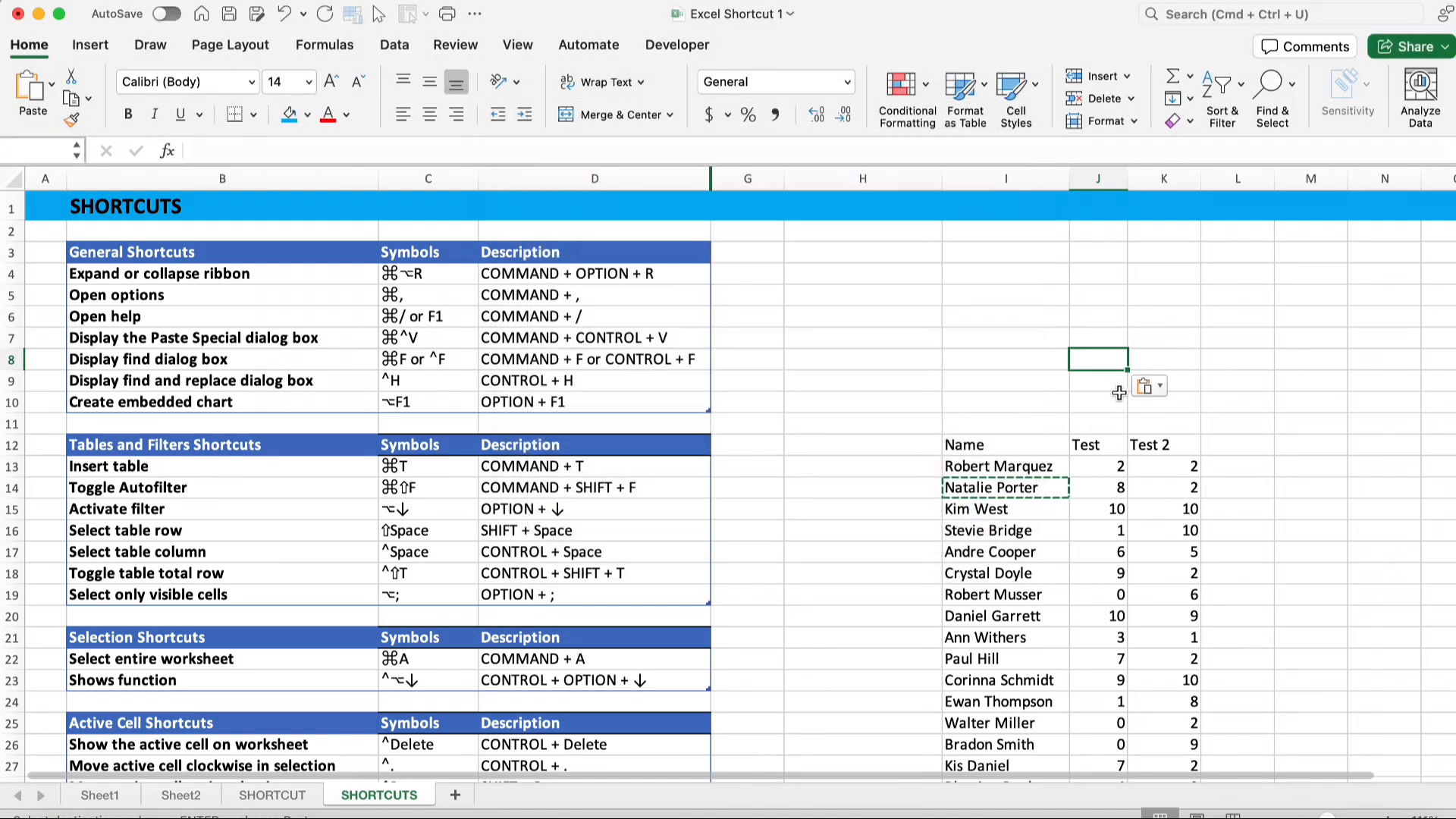
Open the Find in Sheet search box, check its options, and close it
click(253, 379)
click(599, 361)
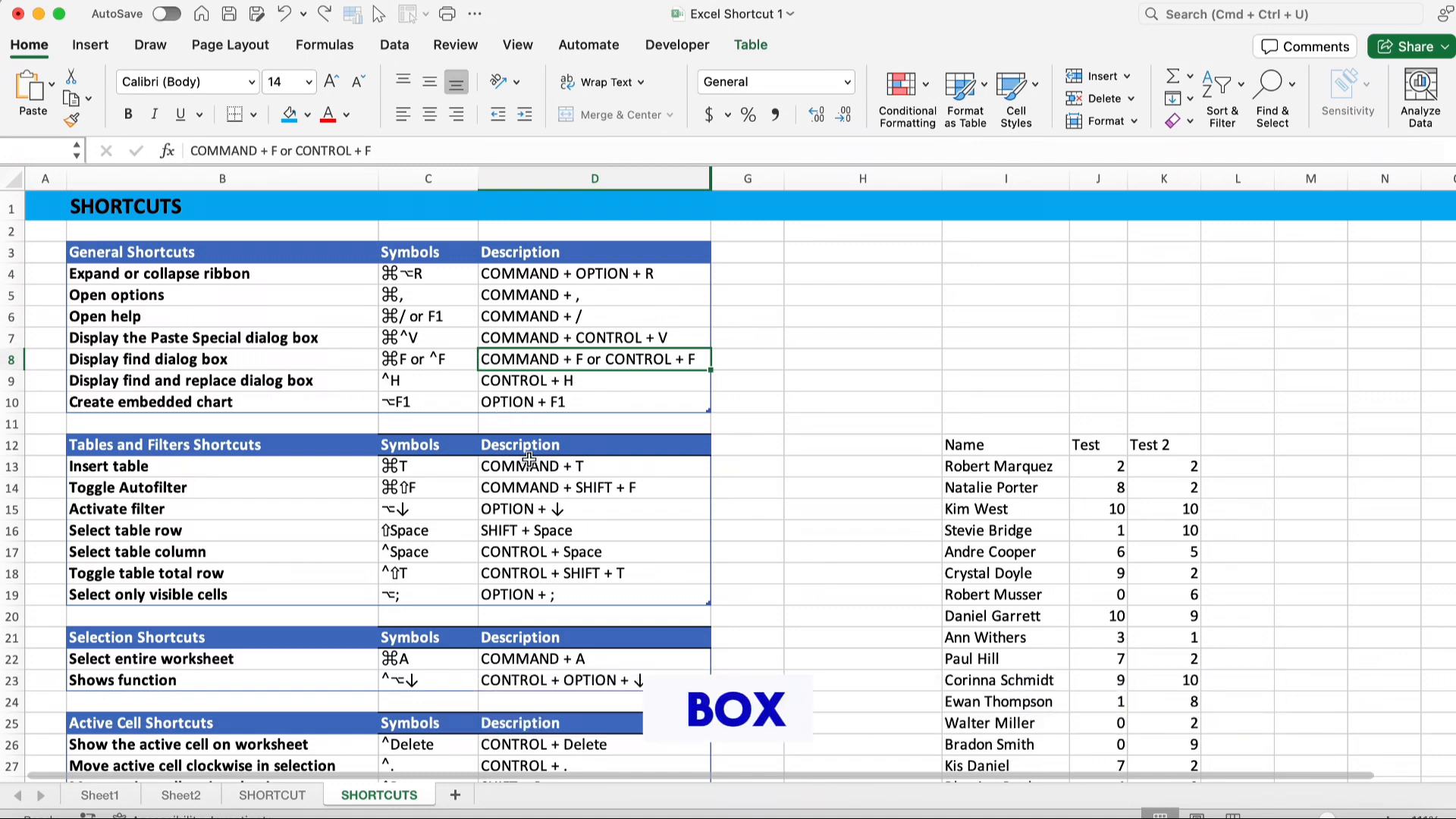
key(super+f)
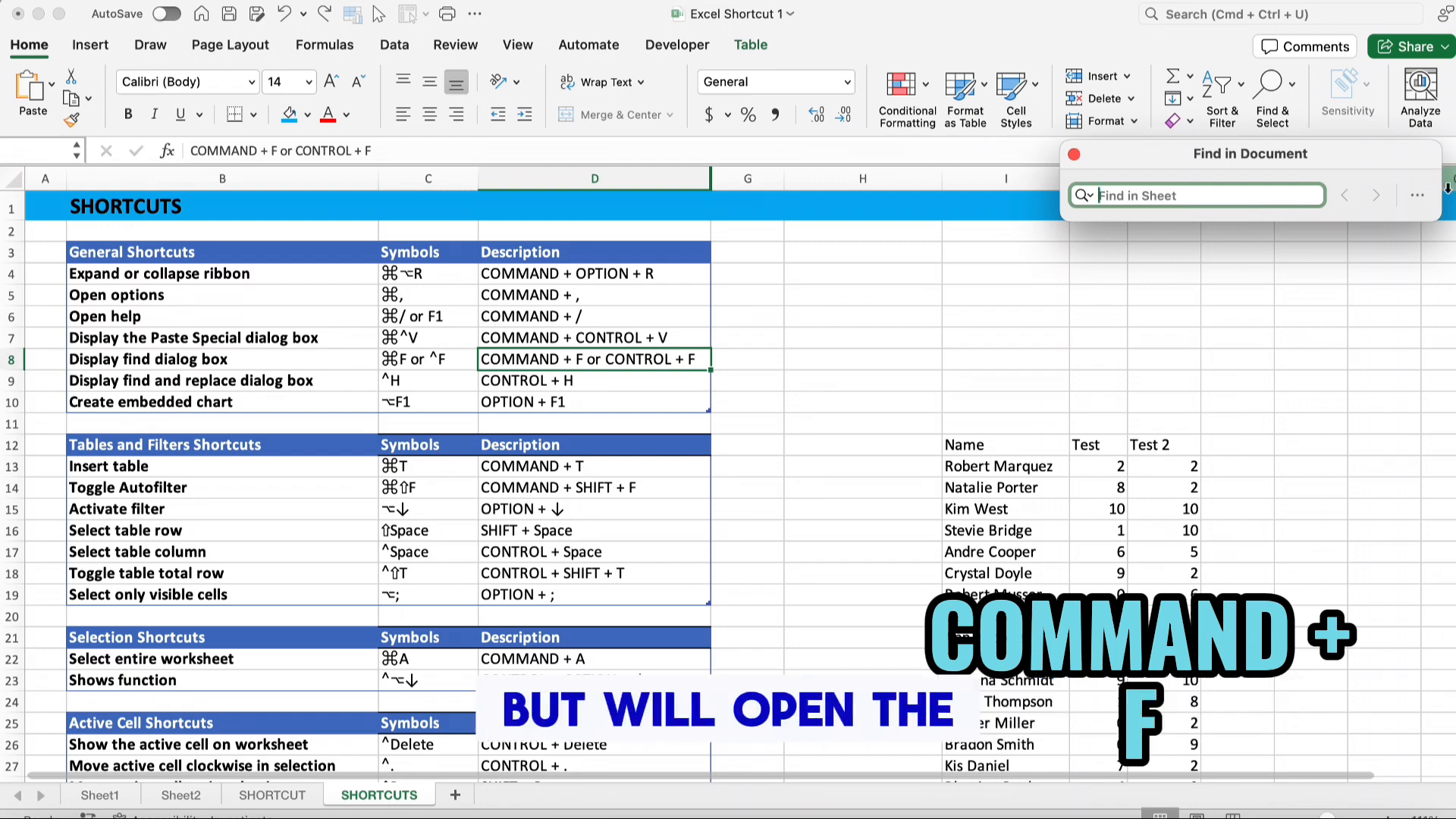
click(1417, 196)
click(1395, 232)
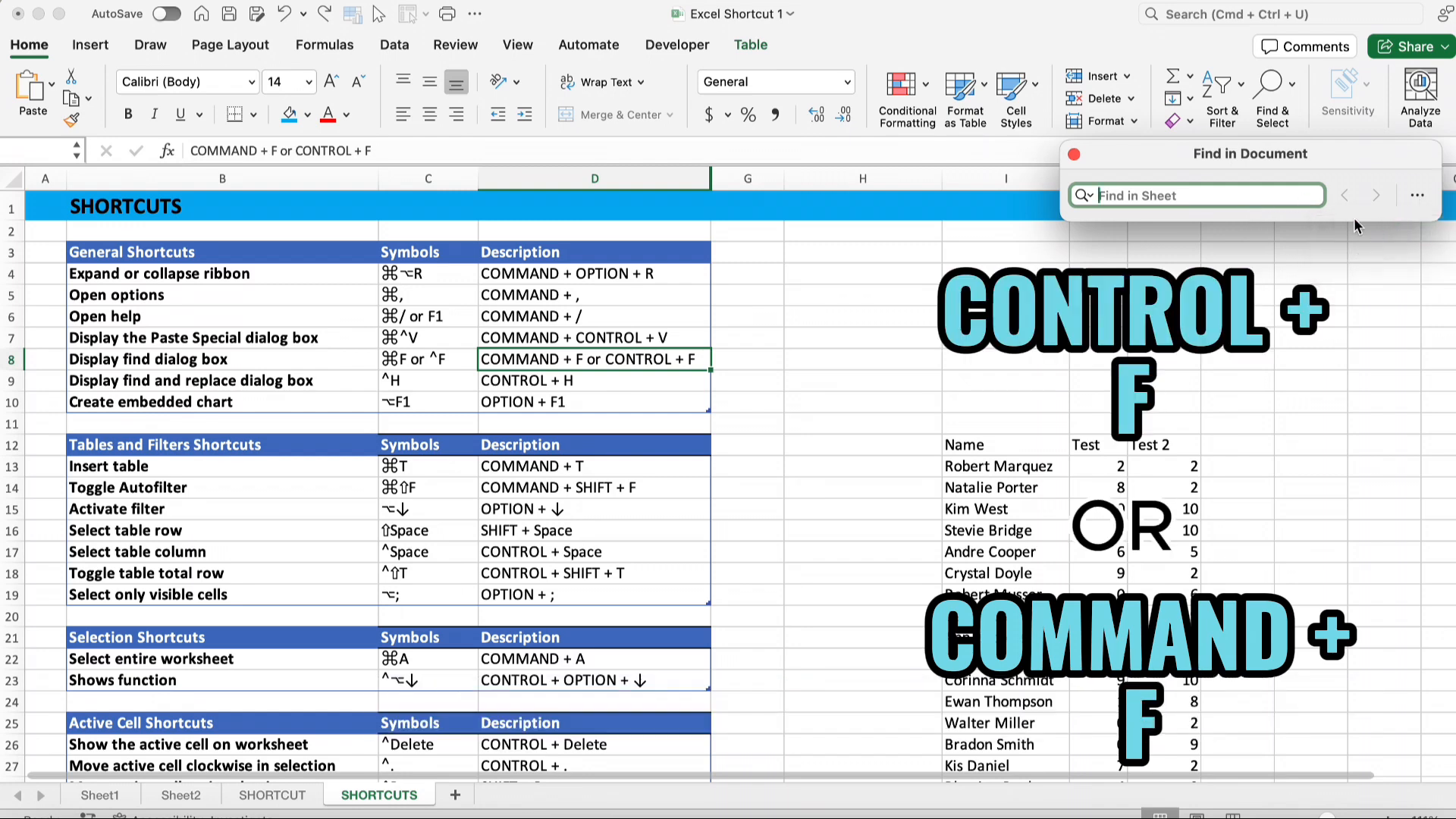
click(431, 184)
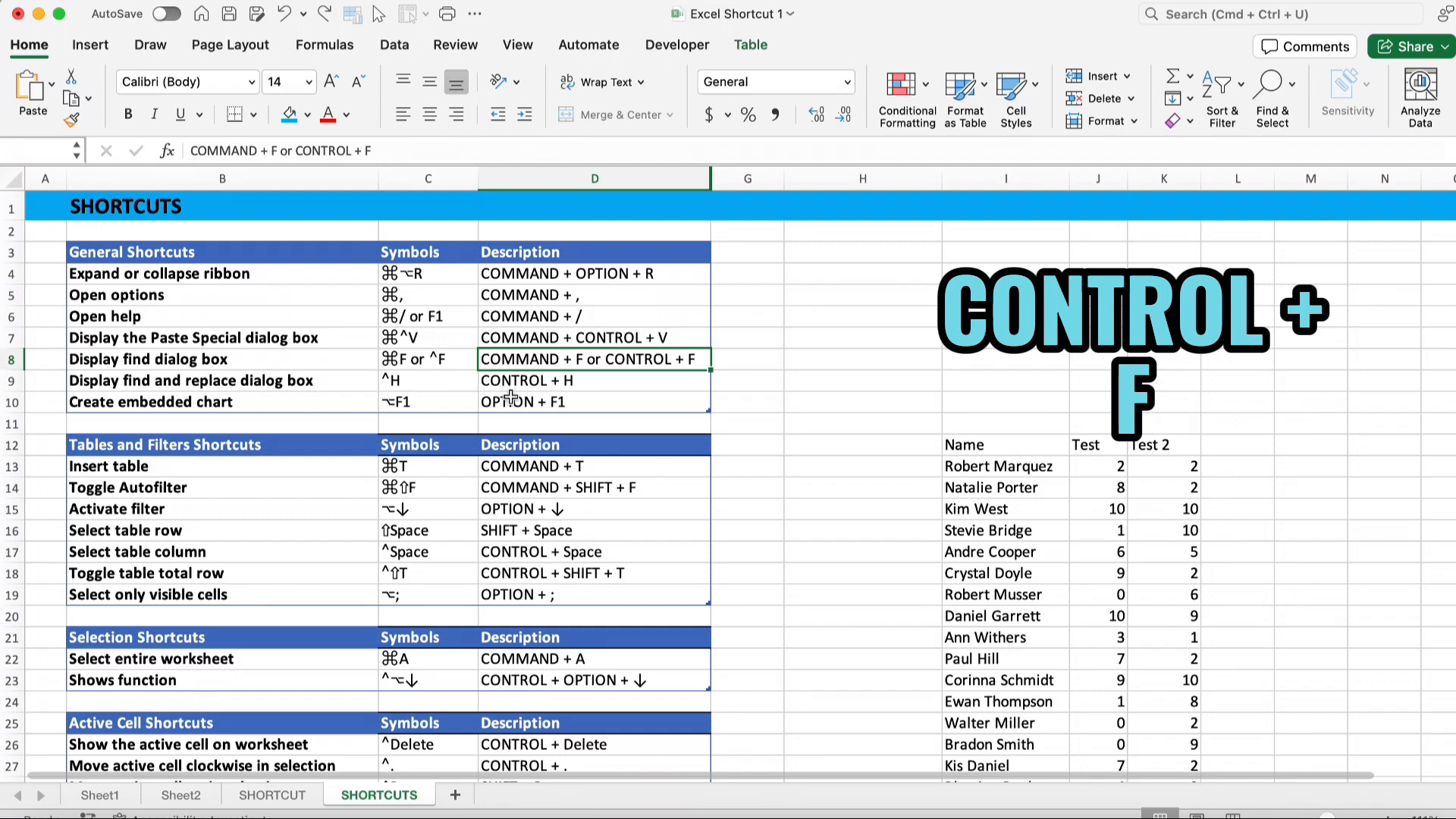
Open the Find & Replace dialog on its Find tab and close it
key(ctrl+f)
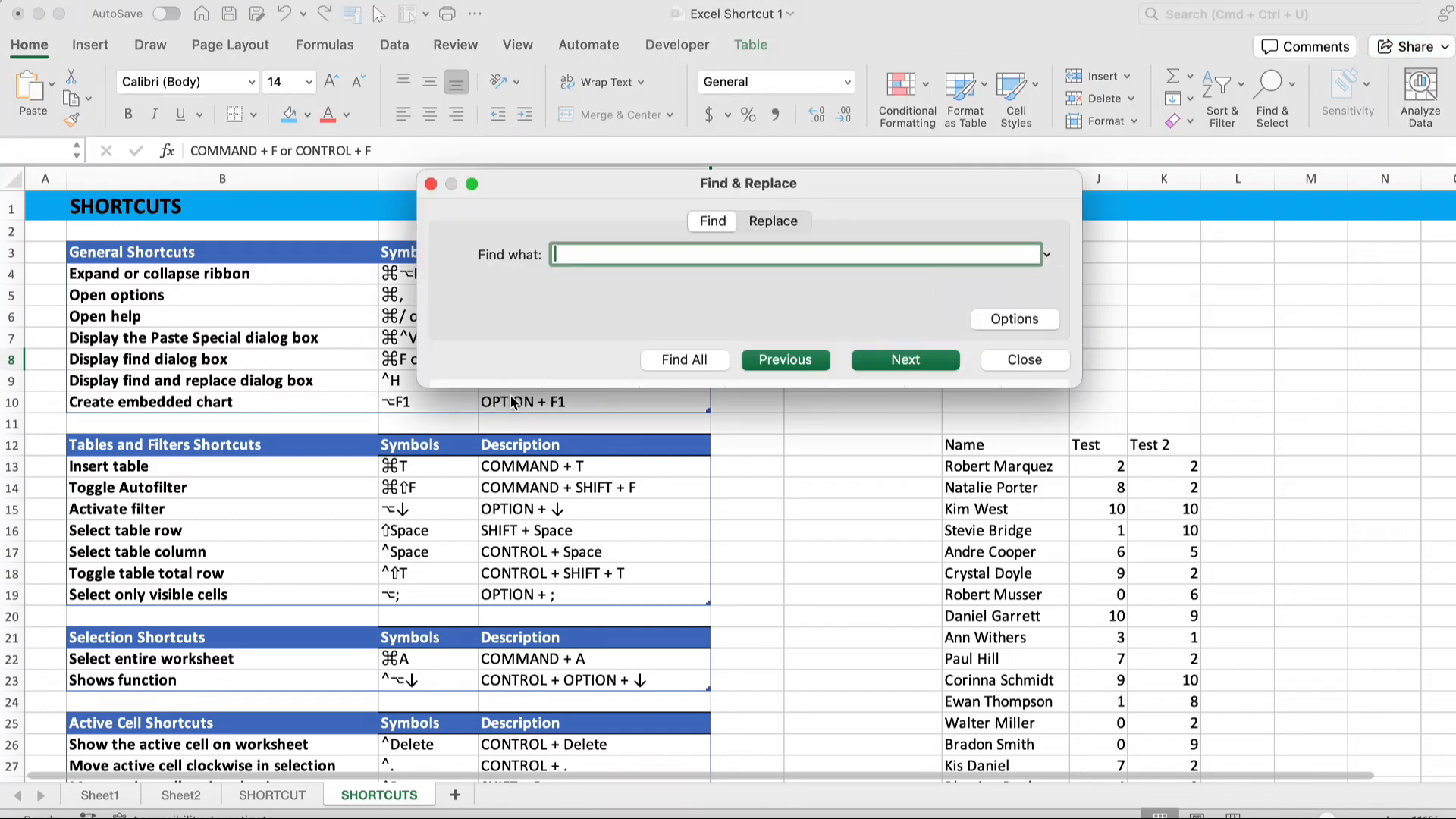
click(431, 184)
Open the Find & Replace dialog on its Replace tab and close it
click(598, 387)
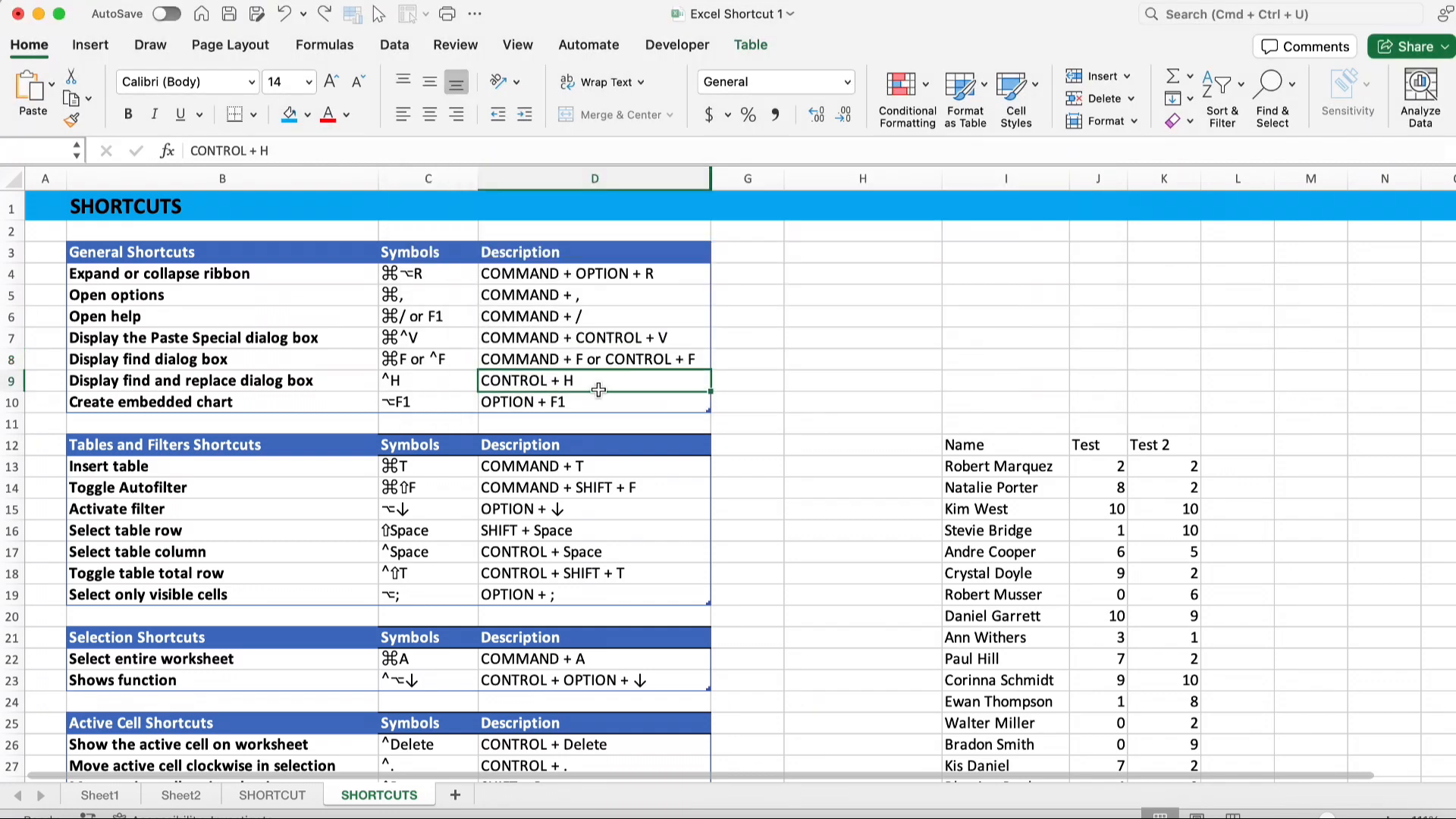
key(ctrl+h)
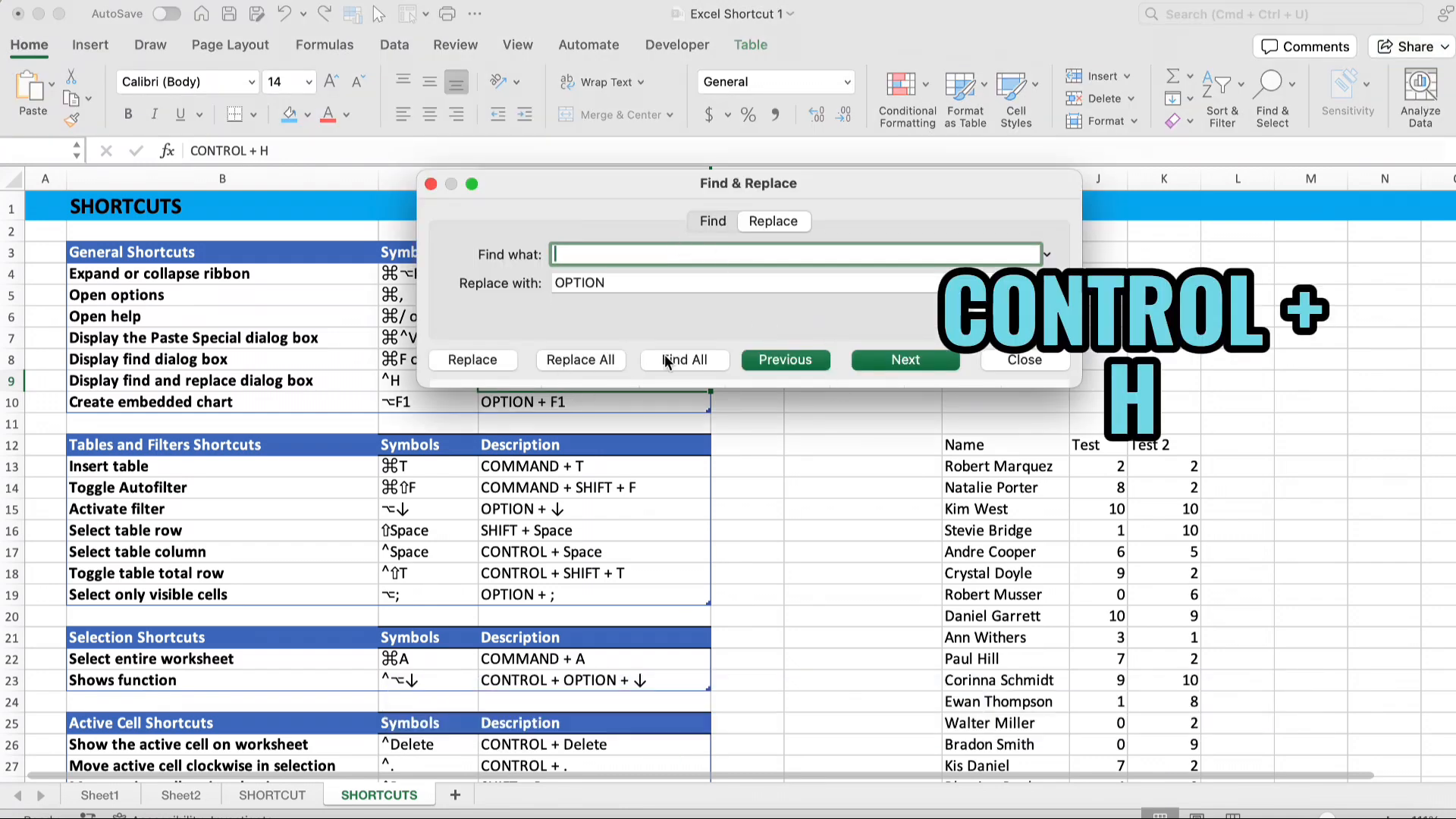
click(429, 184)
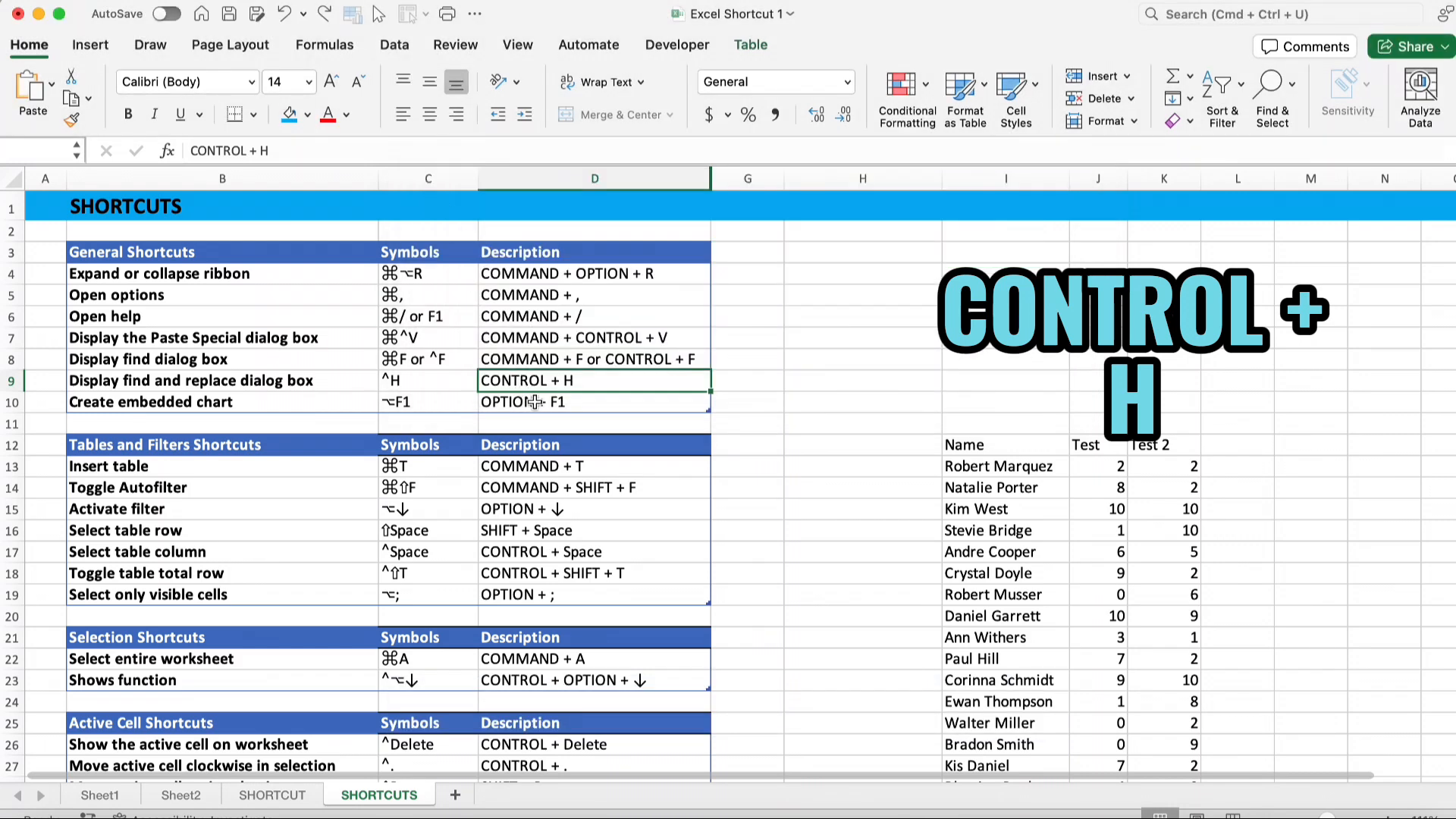
Create an embedded chart from the Name, Test and Test 2 data, then delete it
click(559, 404)
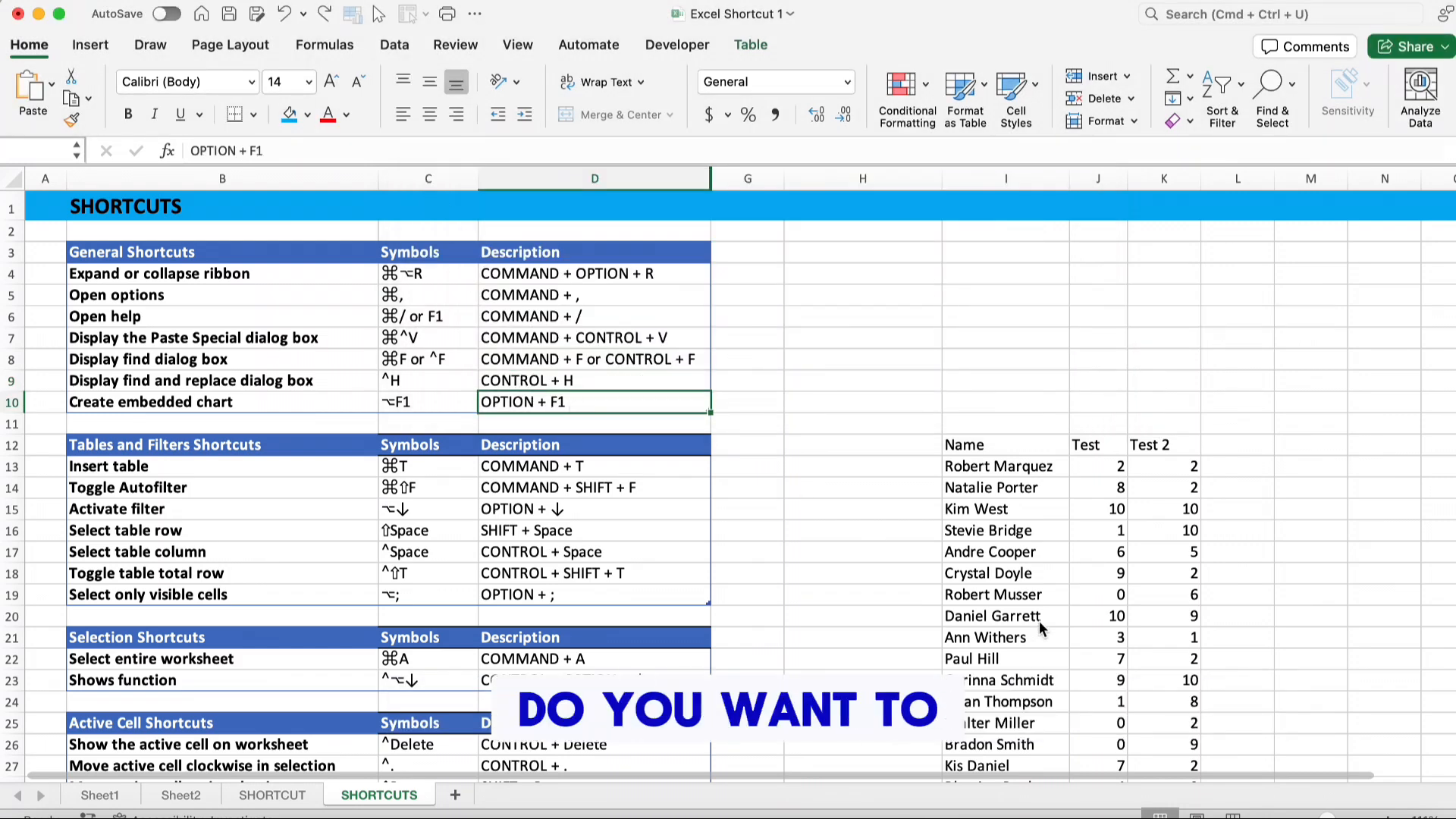
click(1036, 558)
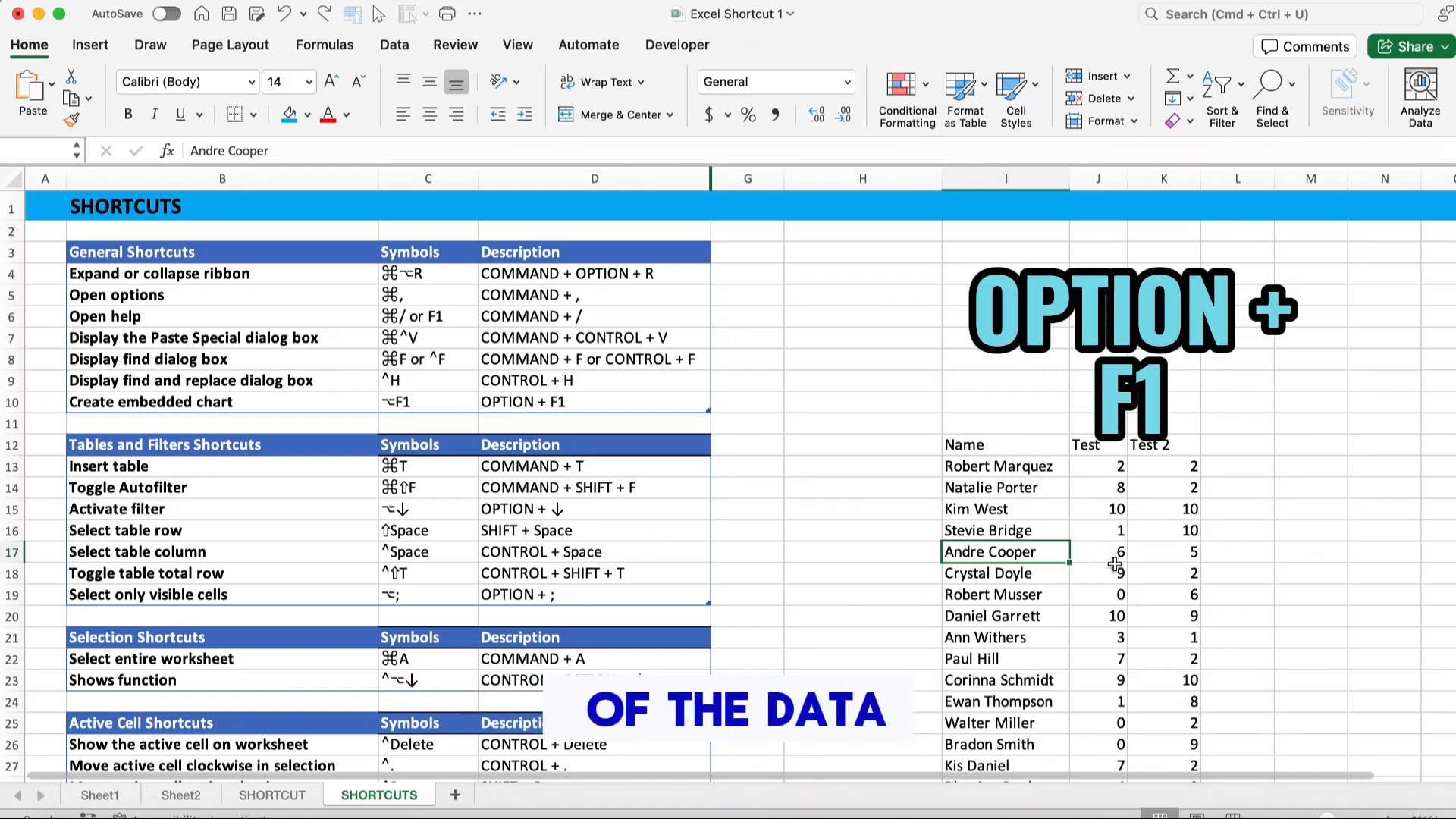
key(alt+F1)
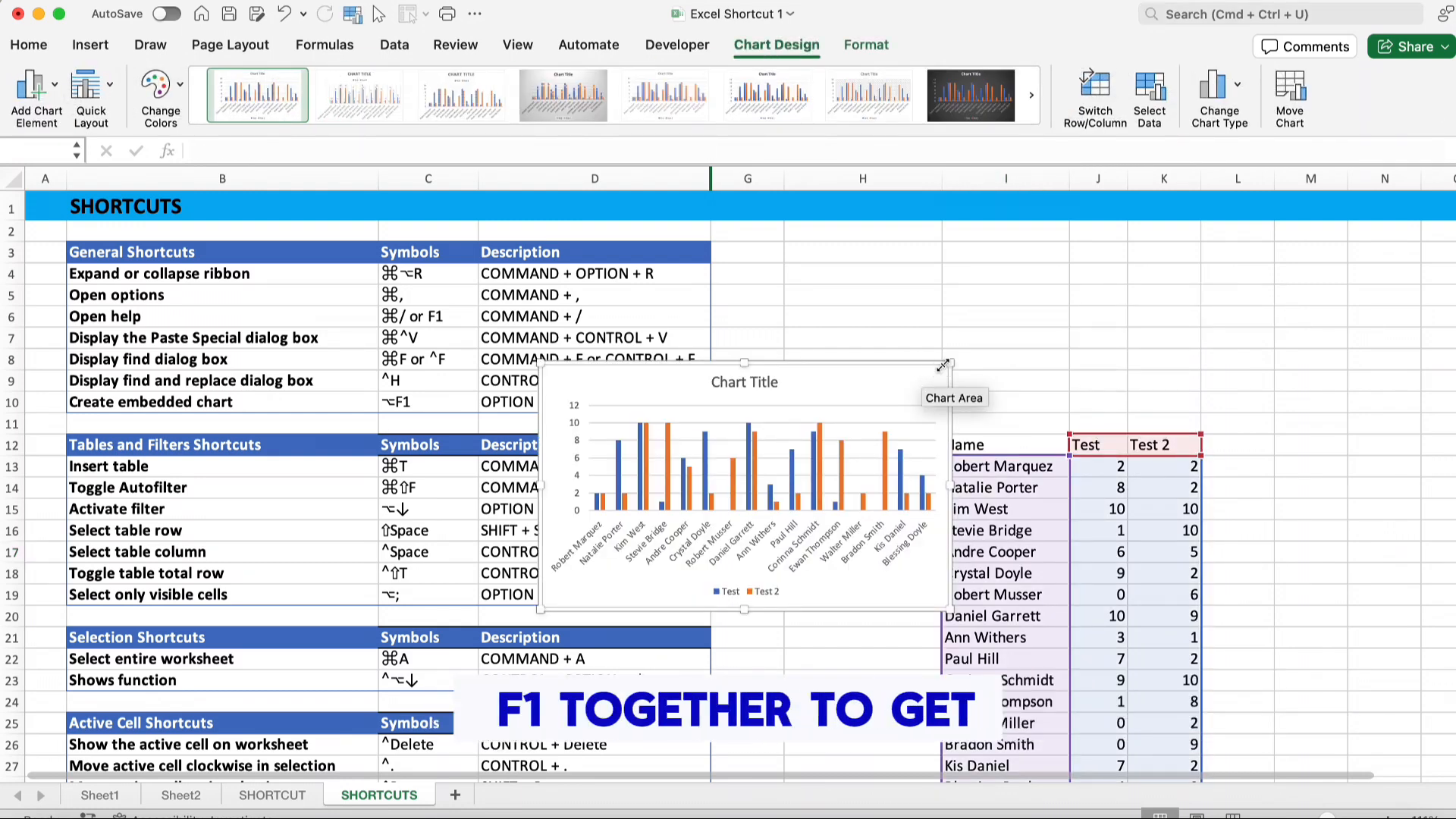
key(Delete)
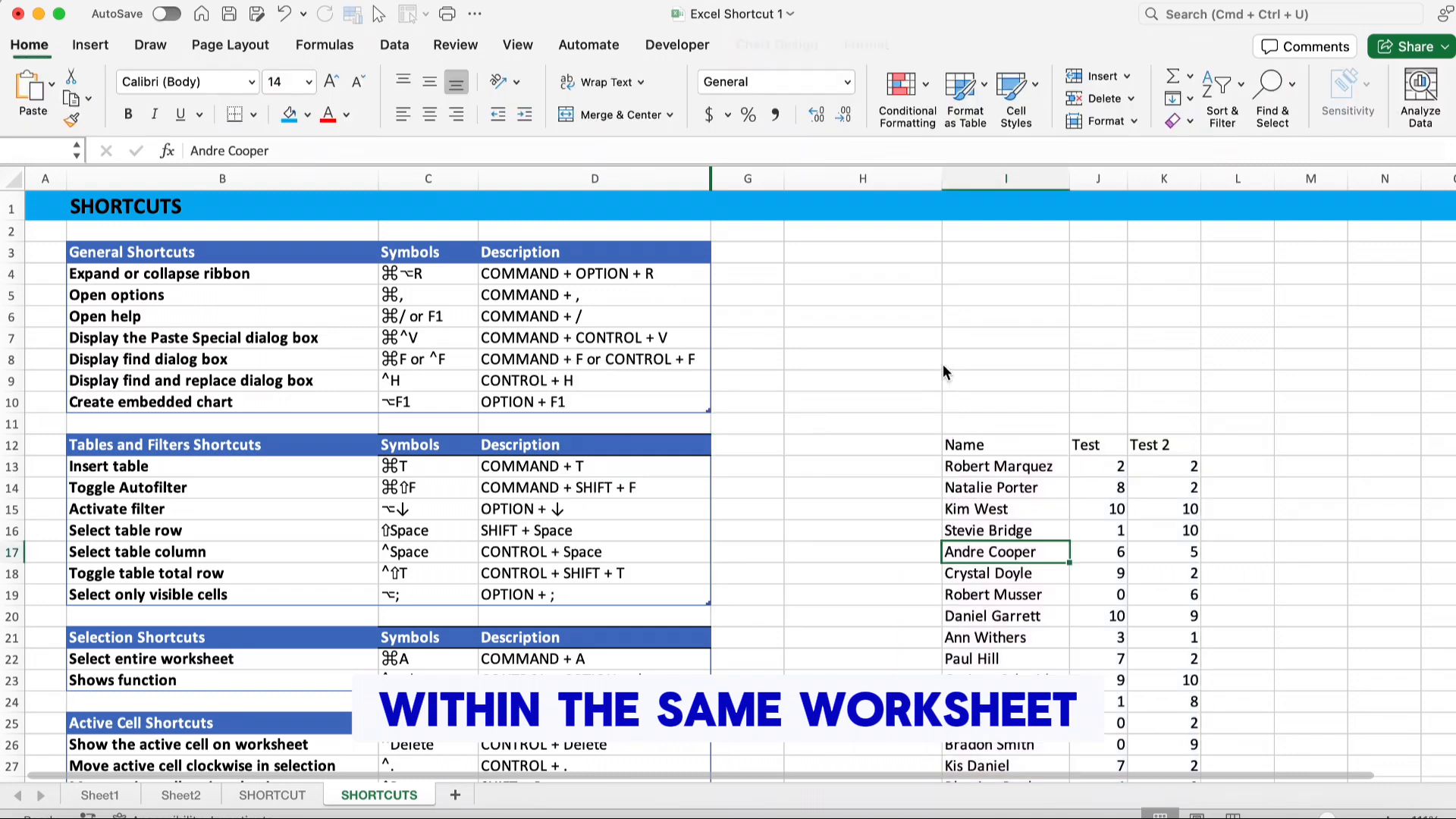
Select the data rows 14 to 19 in columns I to K and try to insert an embedded chart
drag(992, 491, 1185, 595)
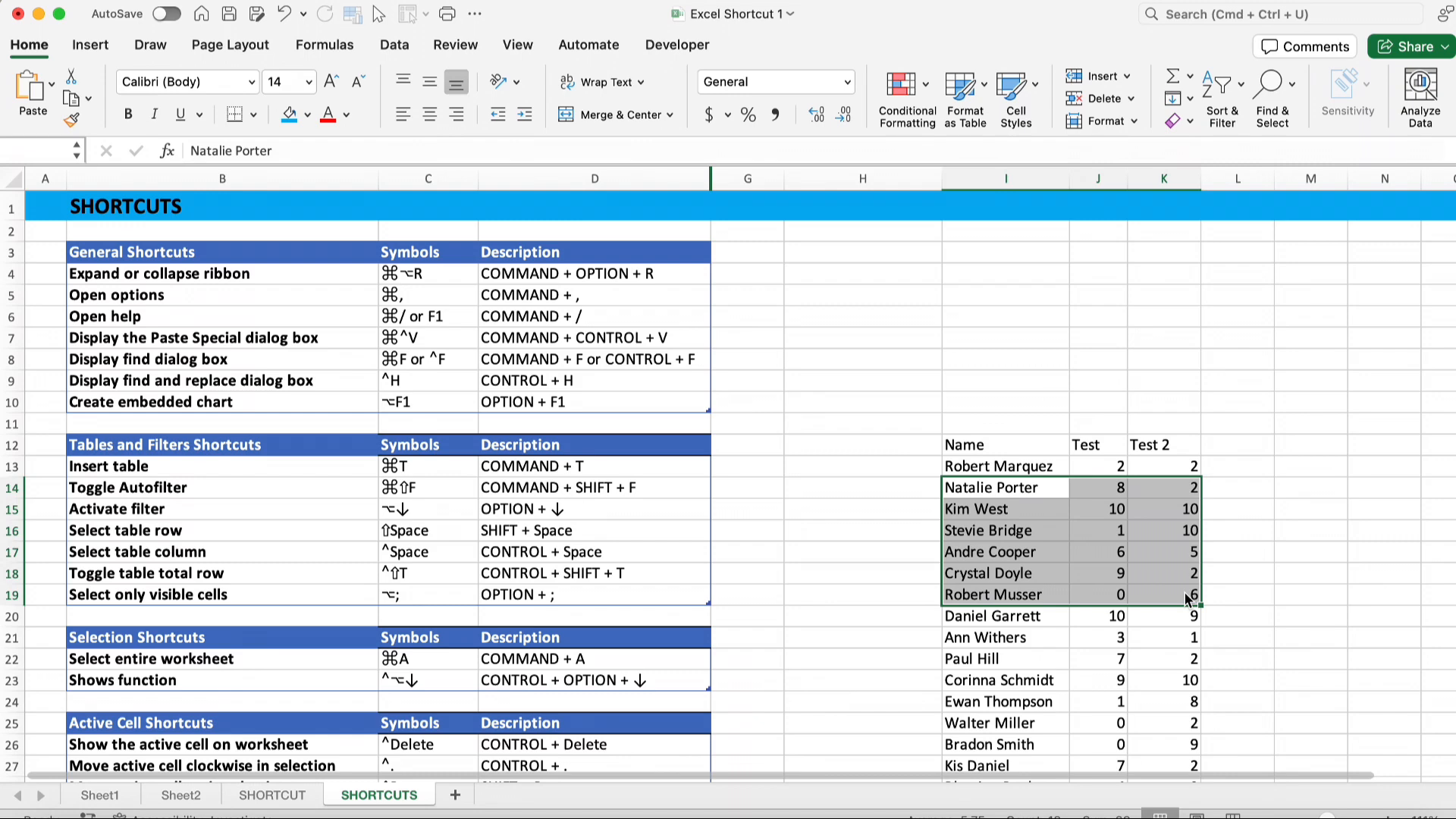
key(alt+F1)
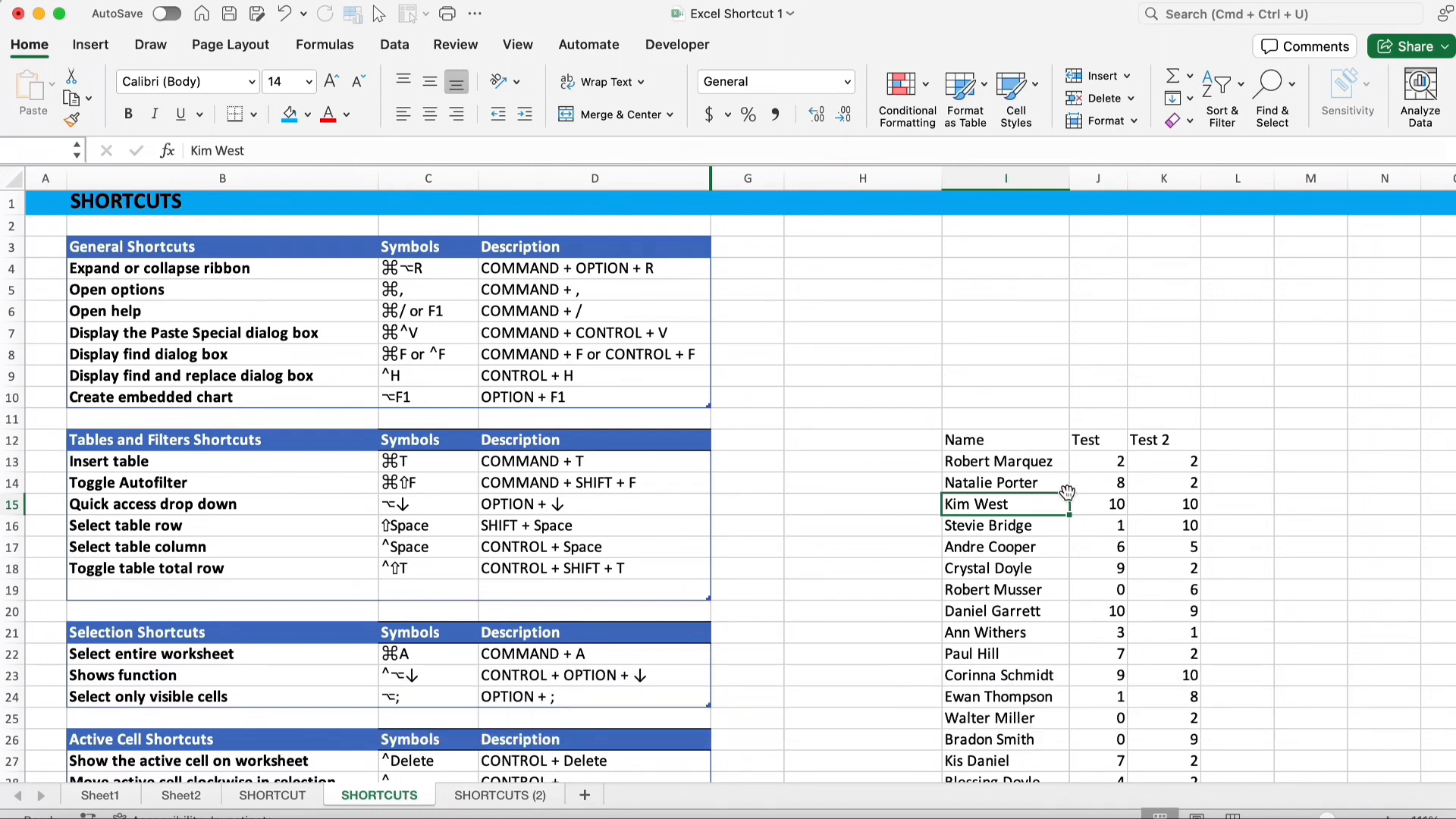
Convert the data range $I$12:$K$28 into a table with headers
key(super+t)
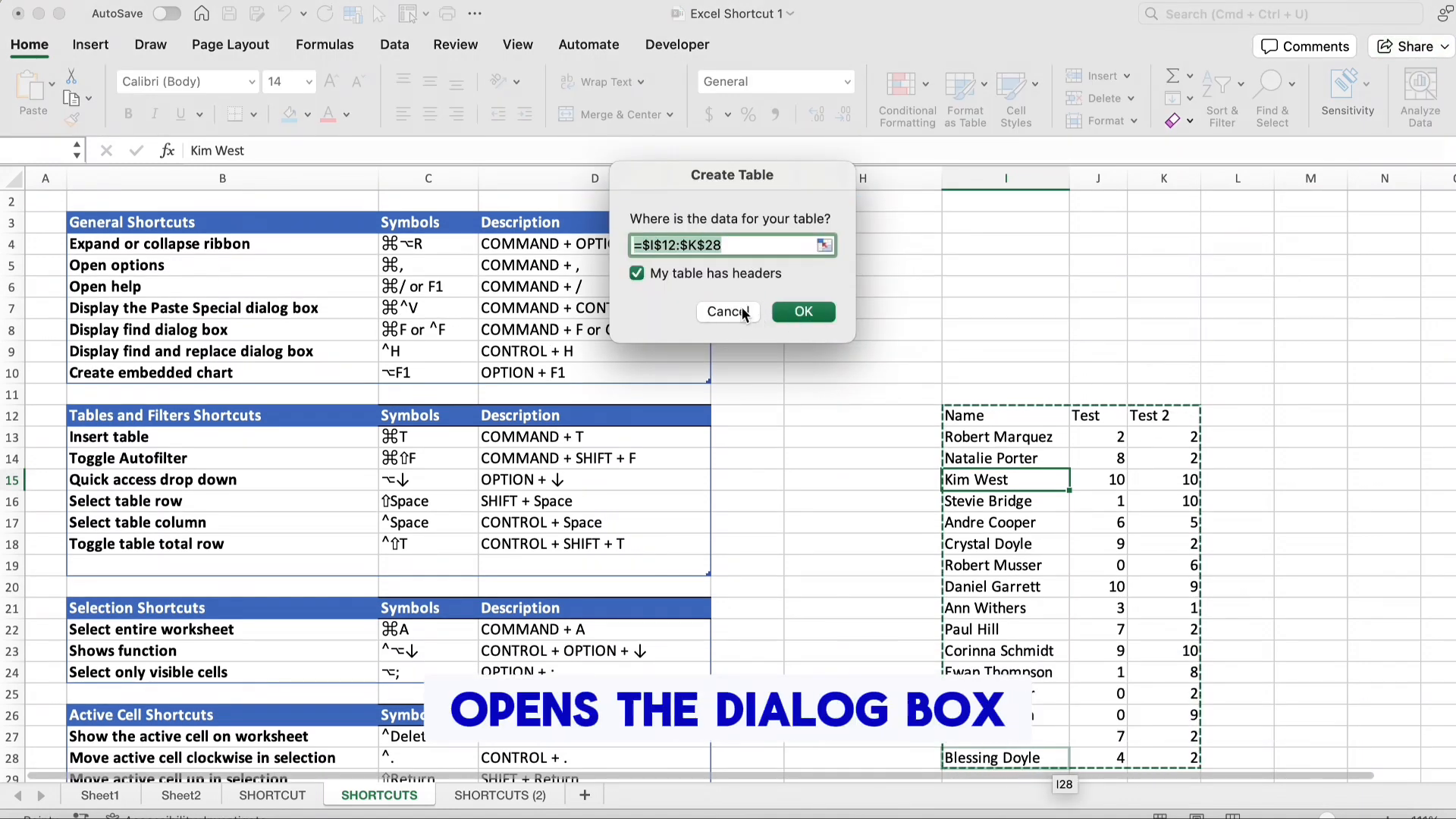
click(809, 312)
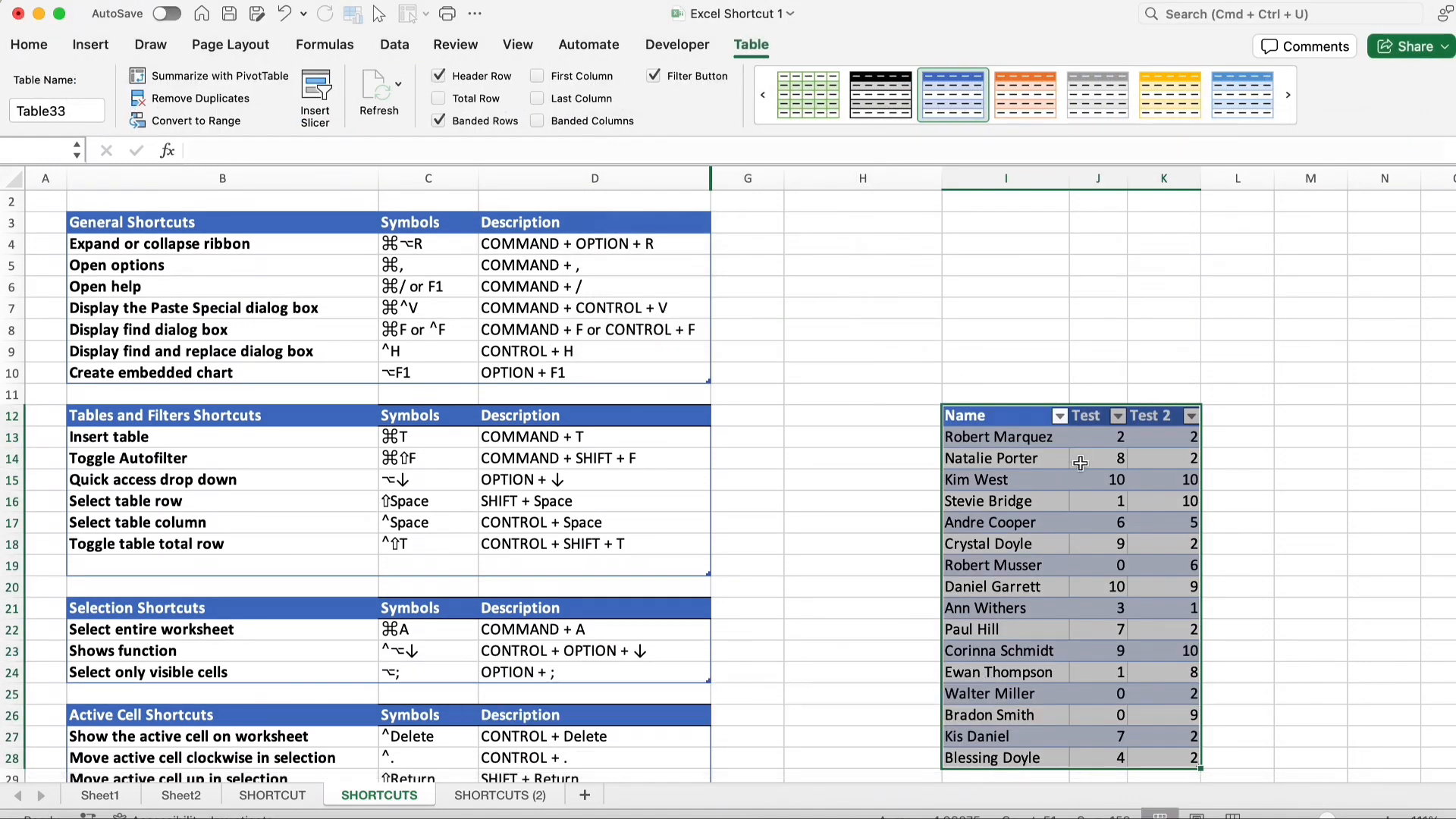
Select a cell inside the table and toggle its AutoFilter buttons off and back on
click(591, 459)
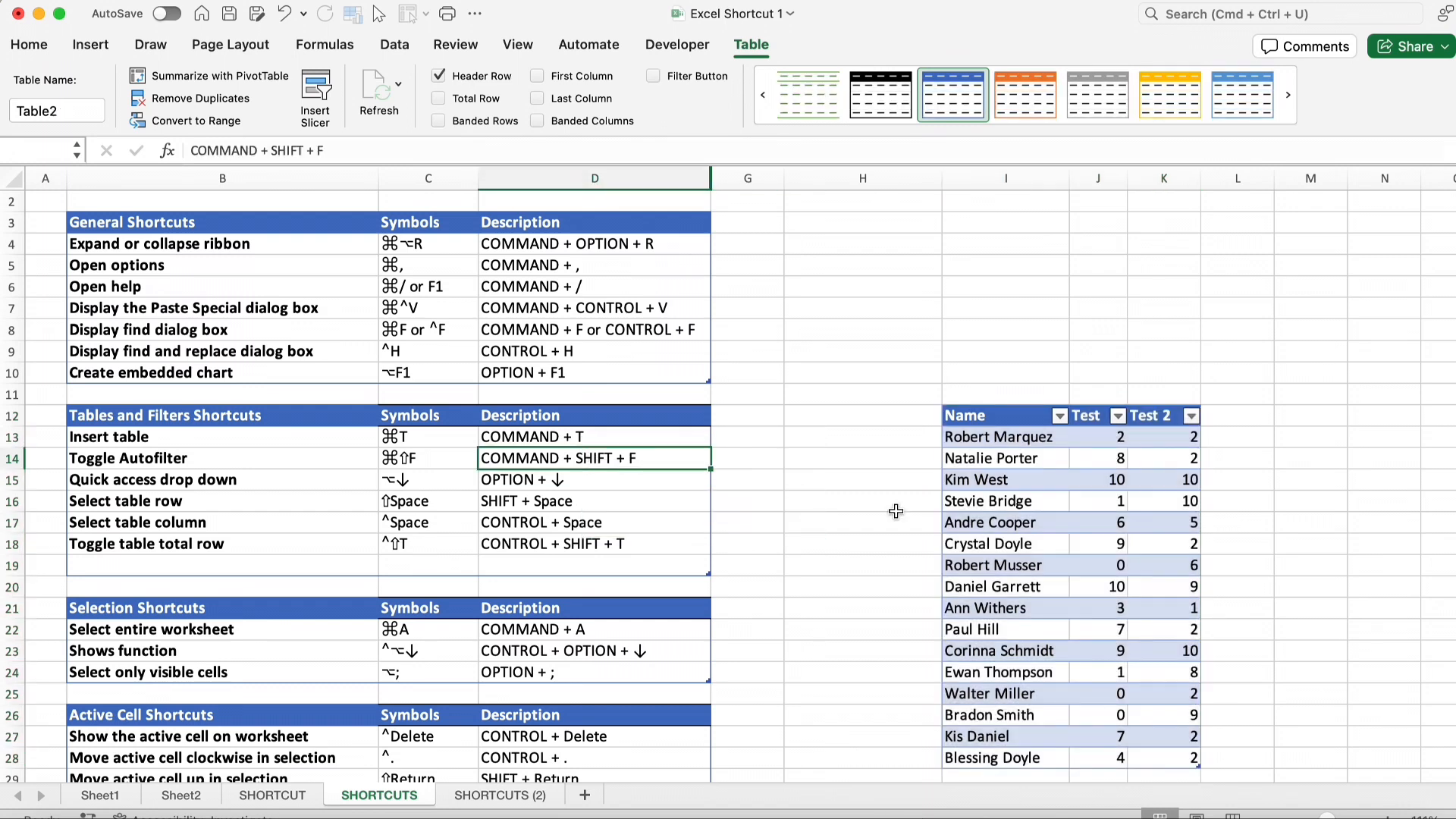
click(1013, 547)
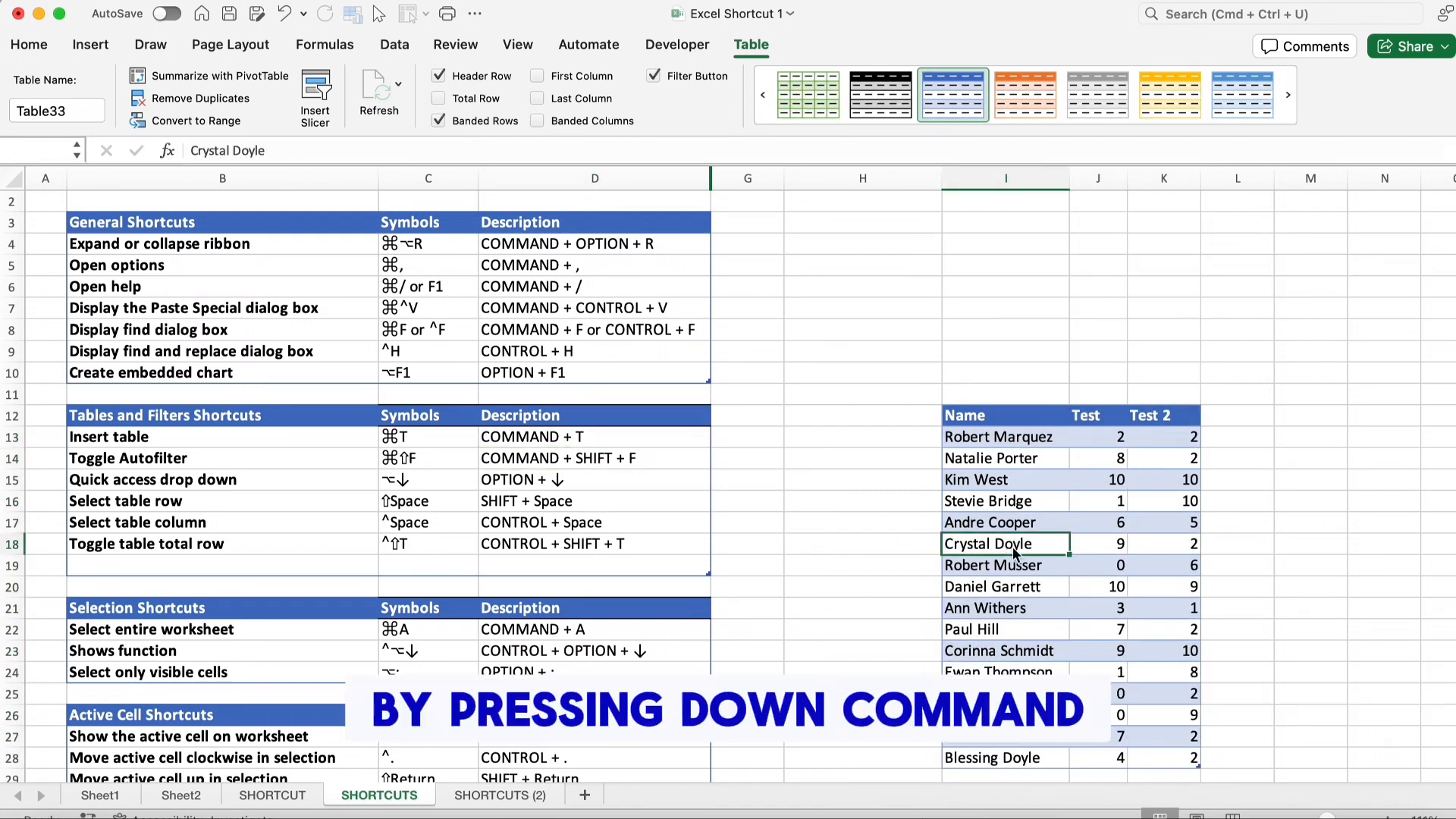
key(super+shift+f)
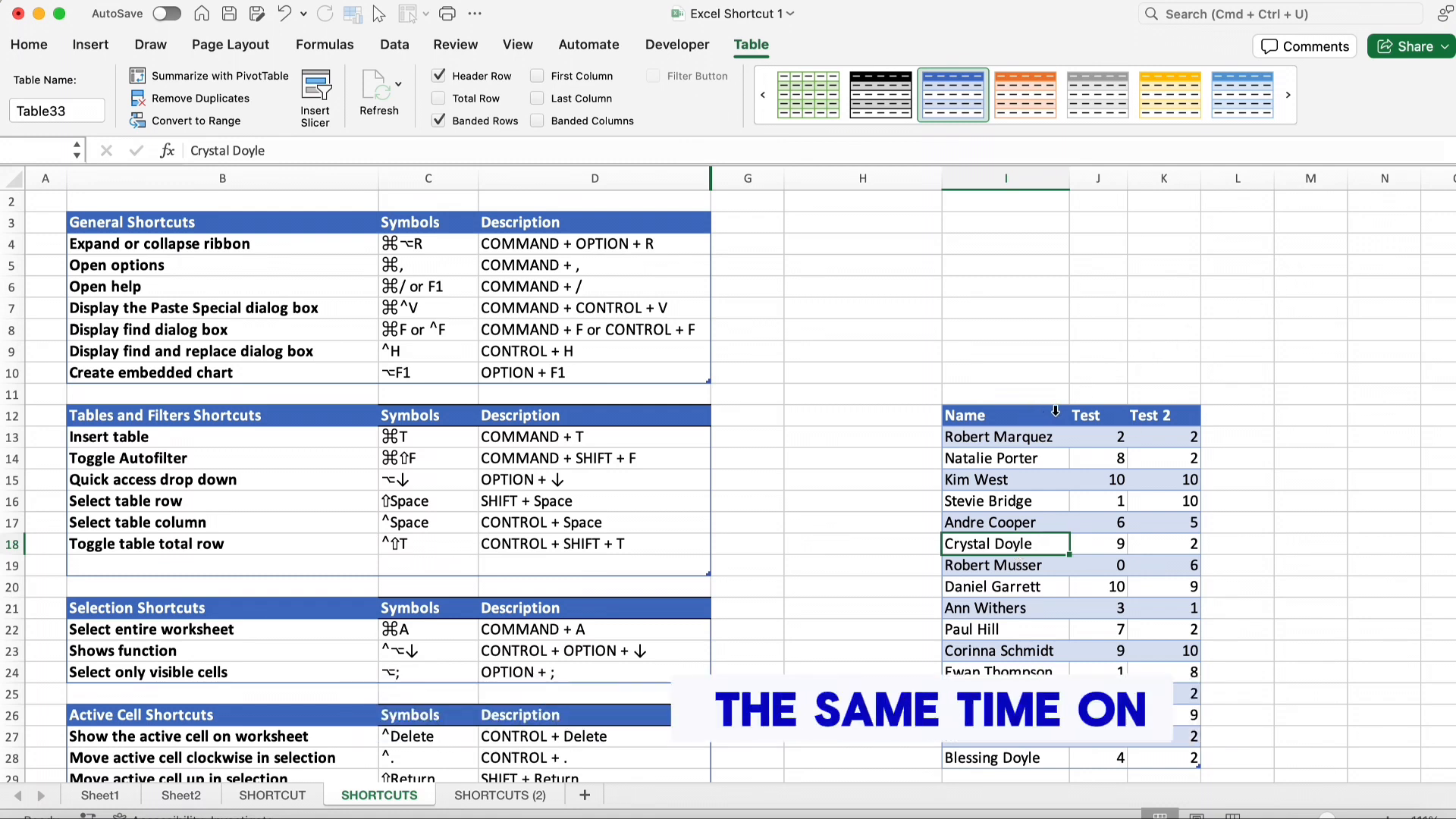
key(super+shift+f)
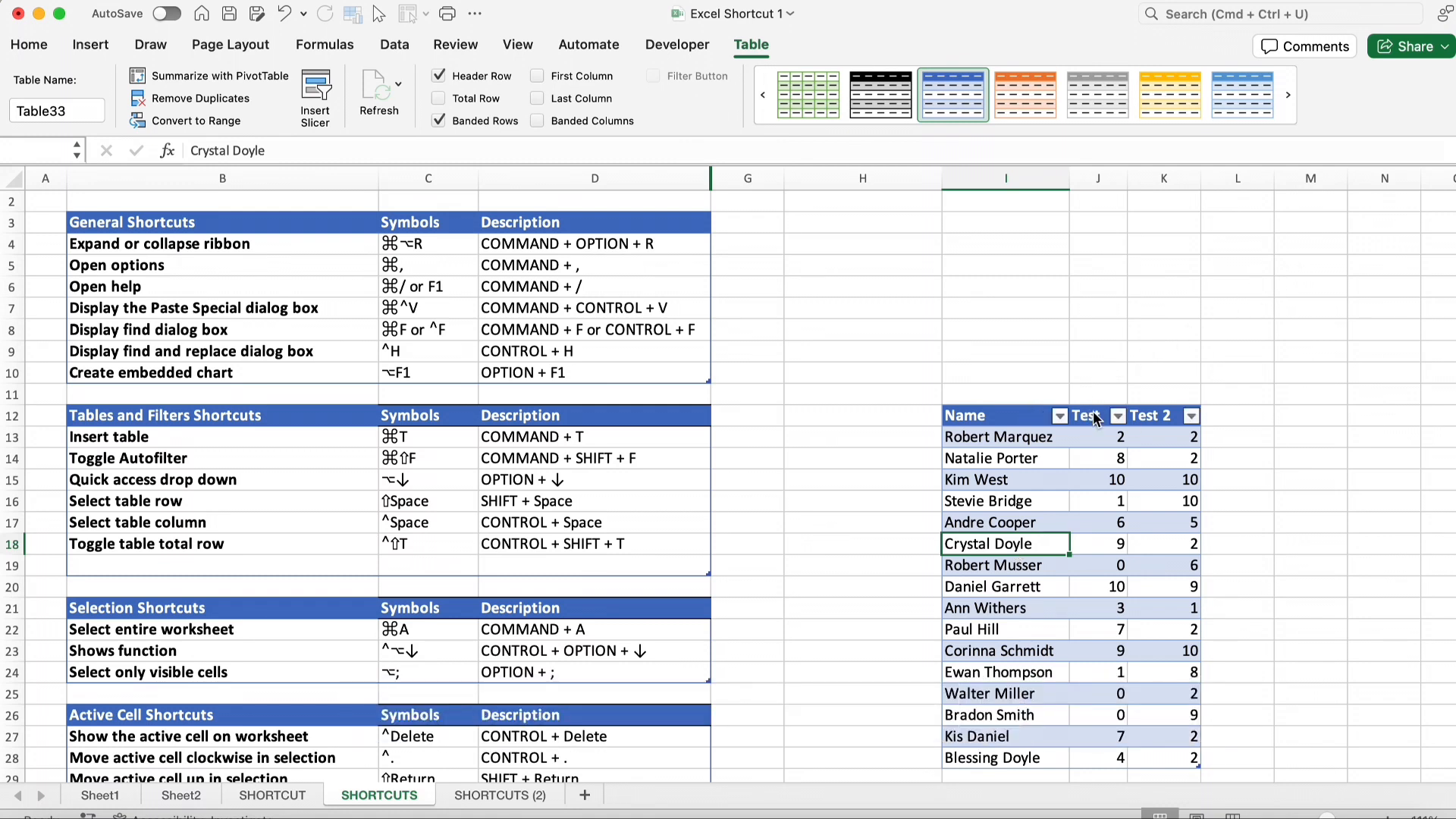
click(531, 479)
click(986, 479)
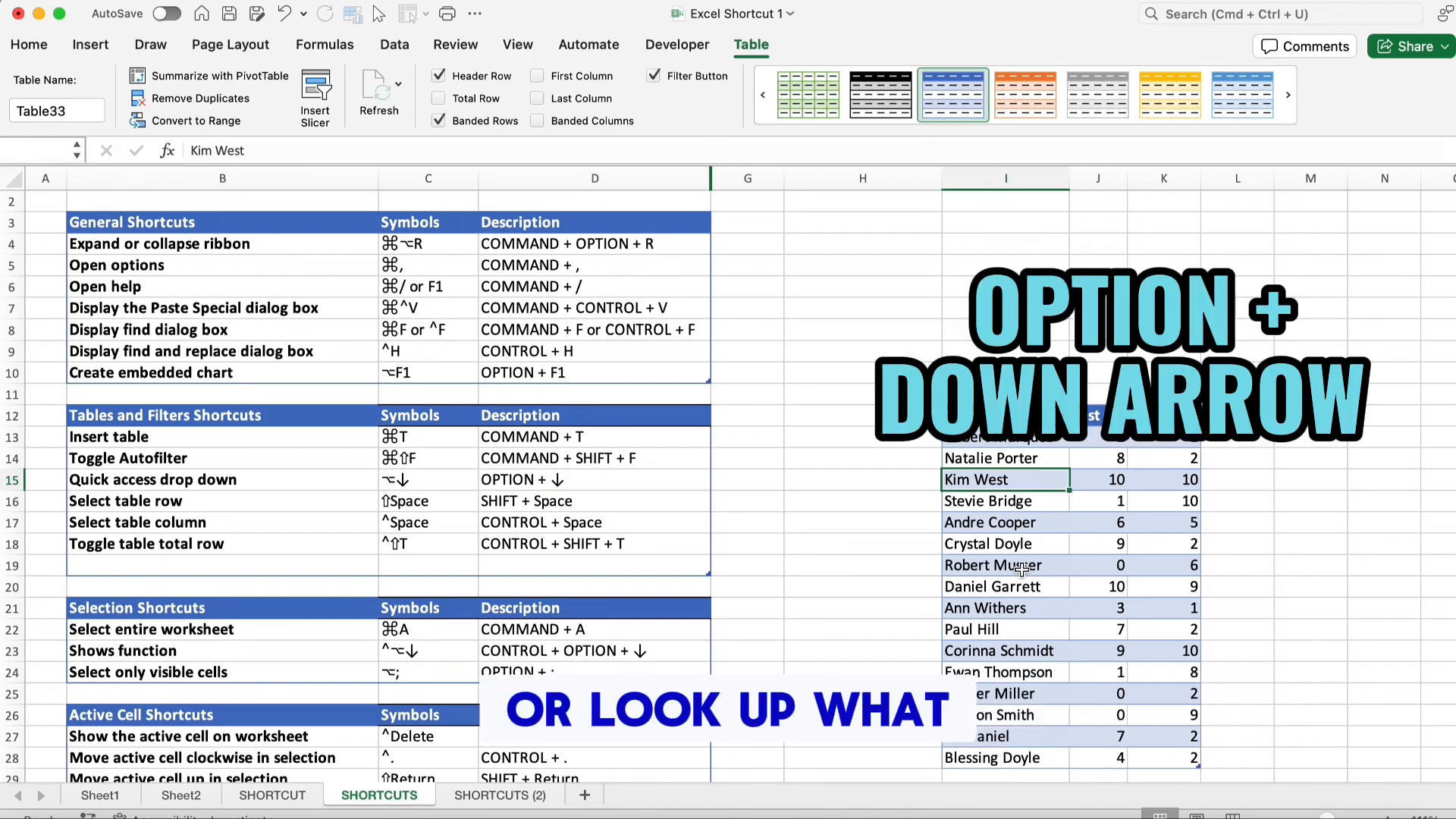
key(alt+Down)
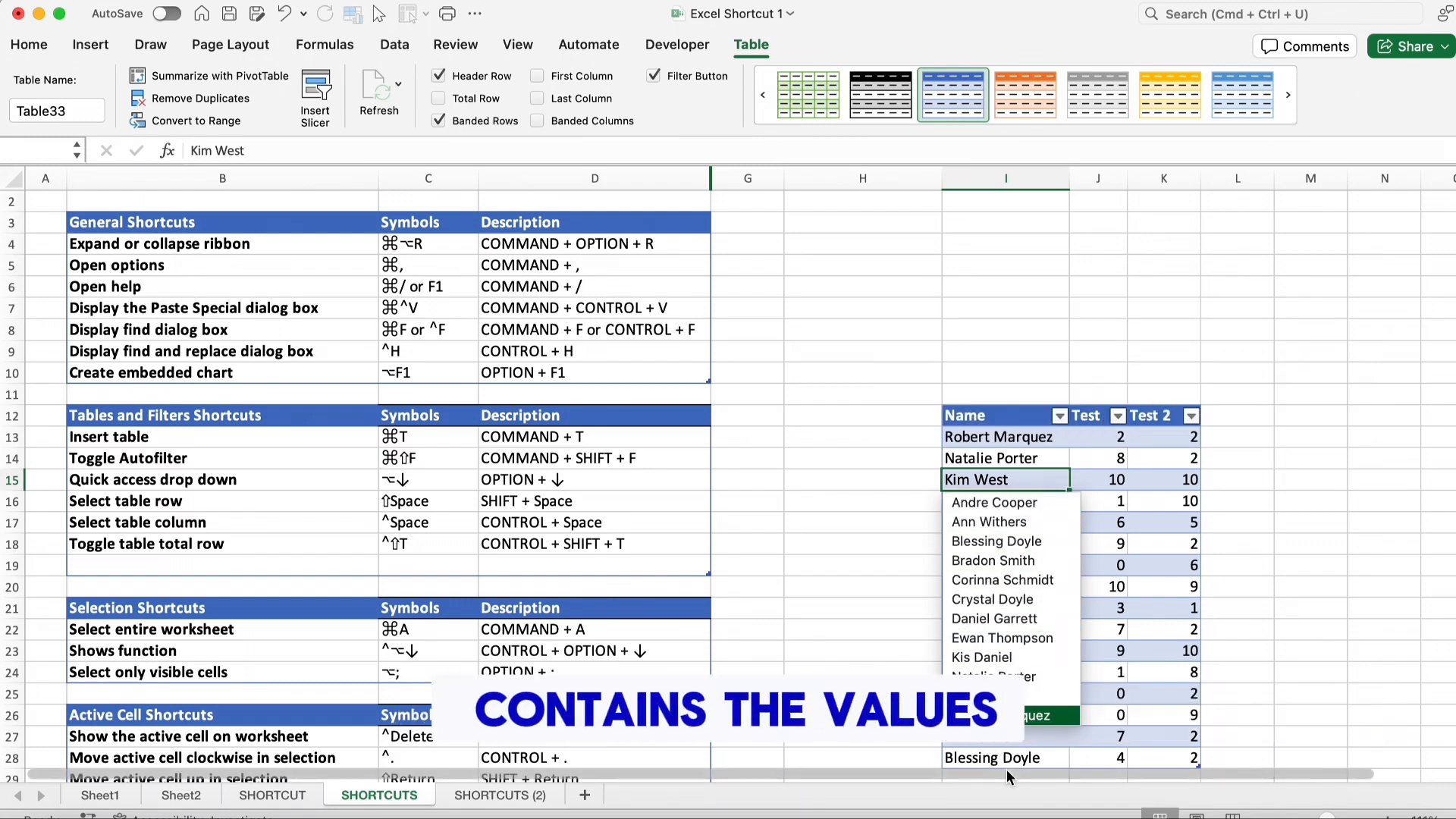
scroll(1059, 639, down, 3)
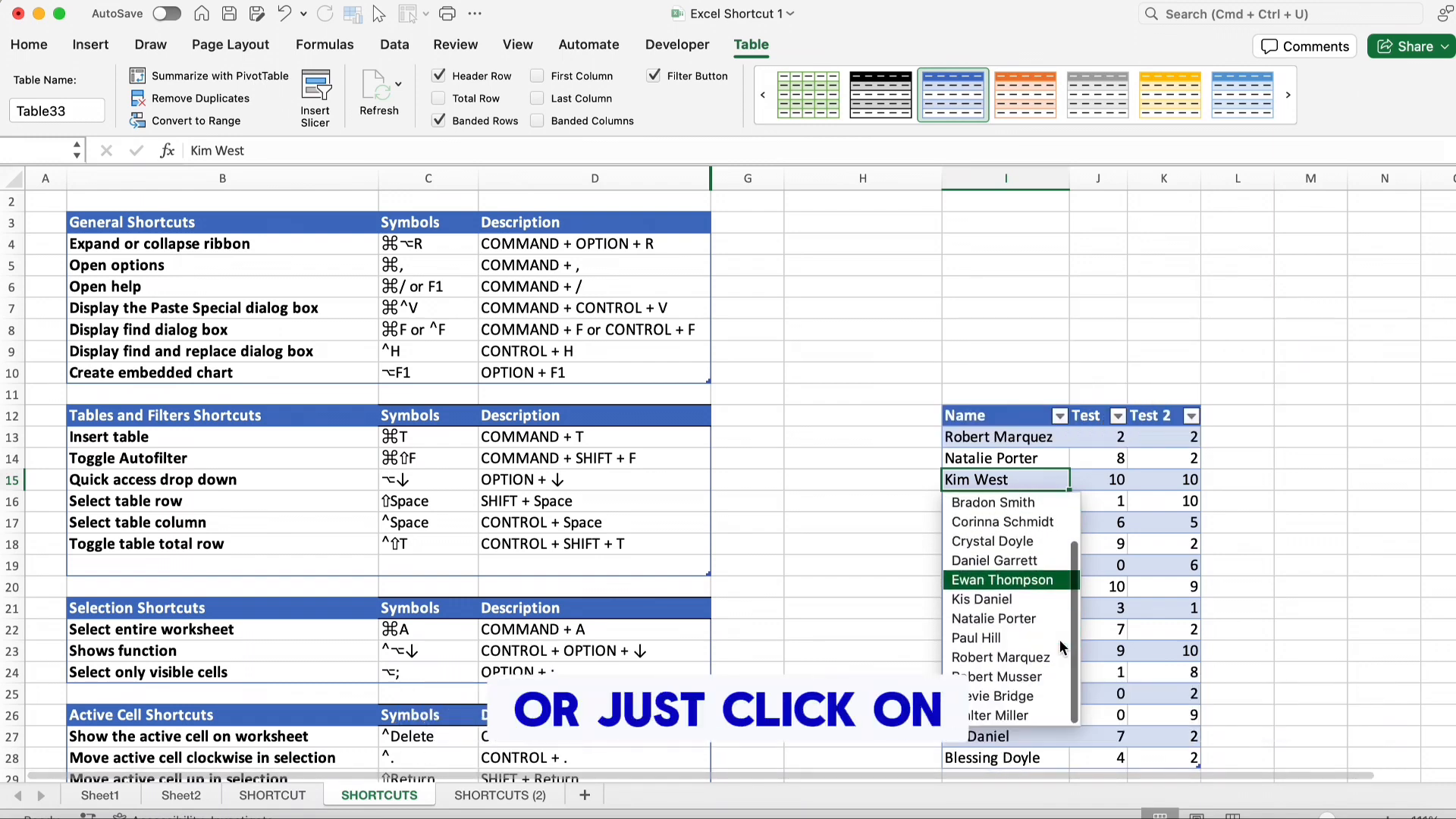
click(1280, 507)
scroll(1053, 536, down, 4)
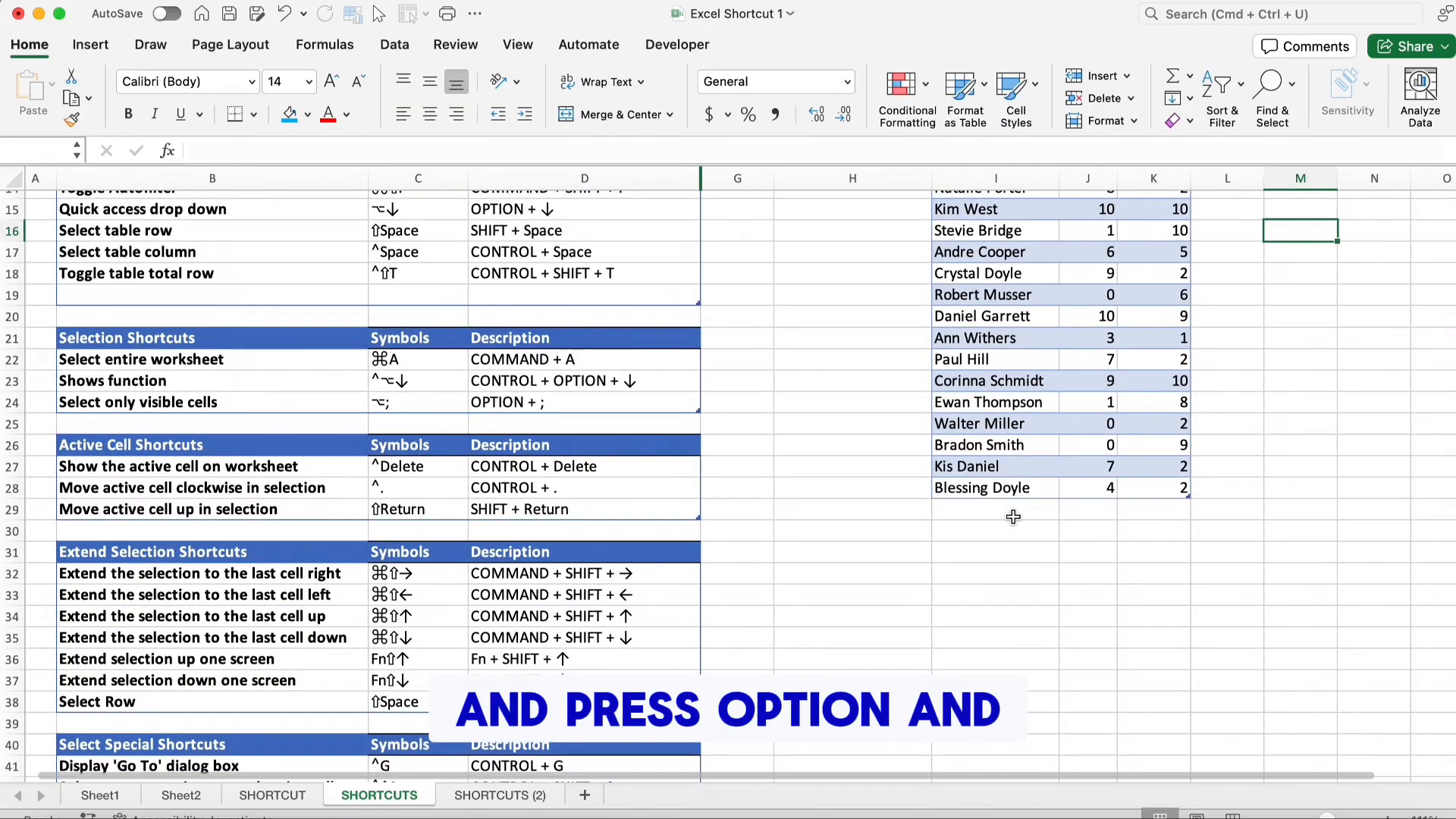
click(1005, 504)
scroll(1005, 504, up, 5)
click(529, 523)
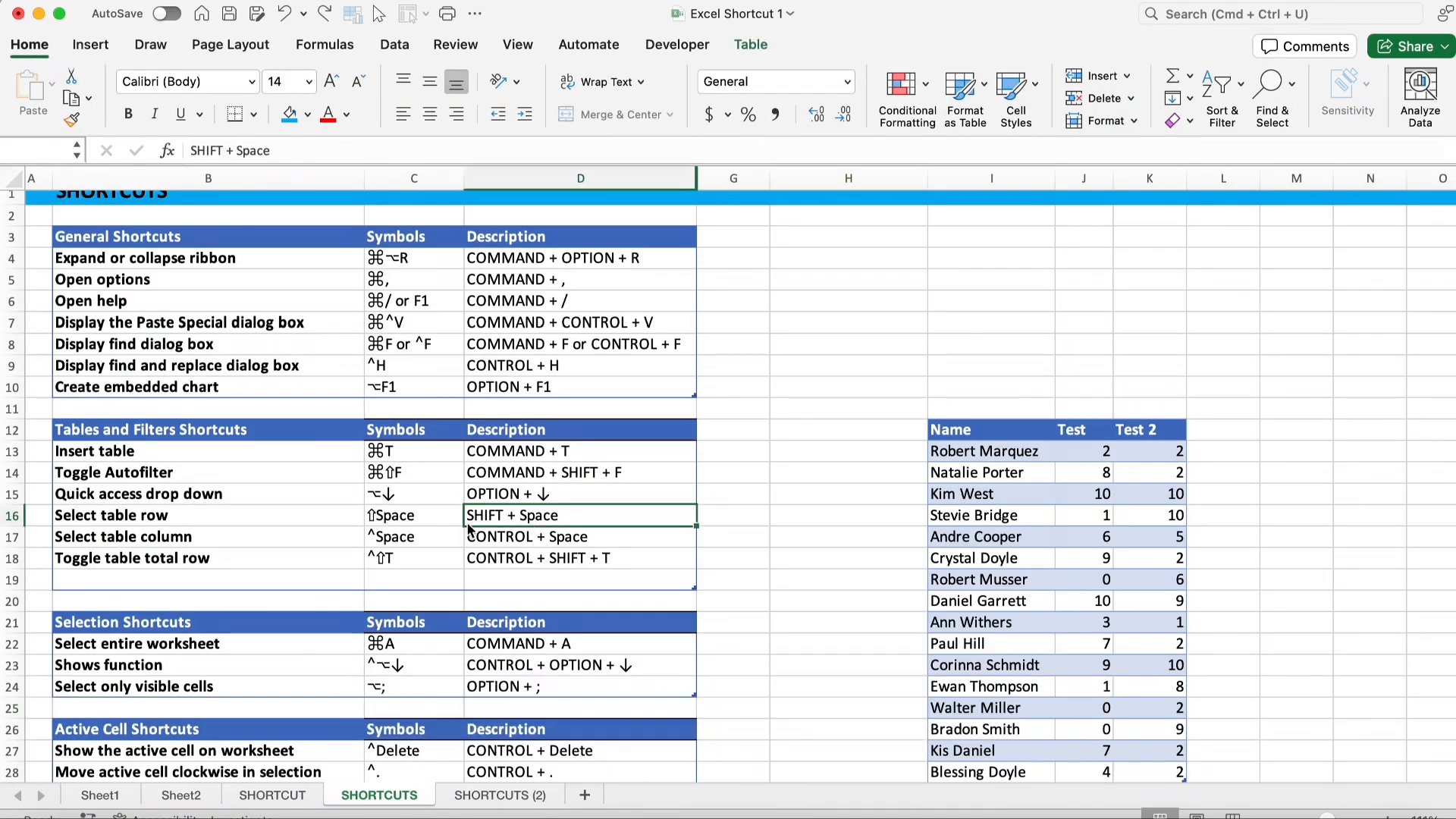
click(1105, 601)
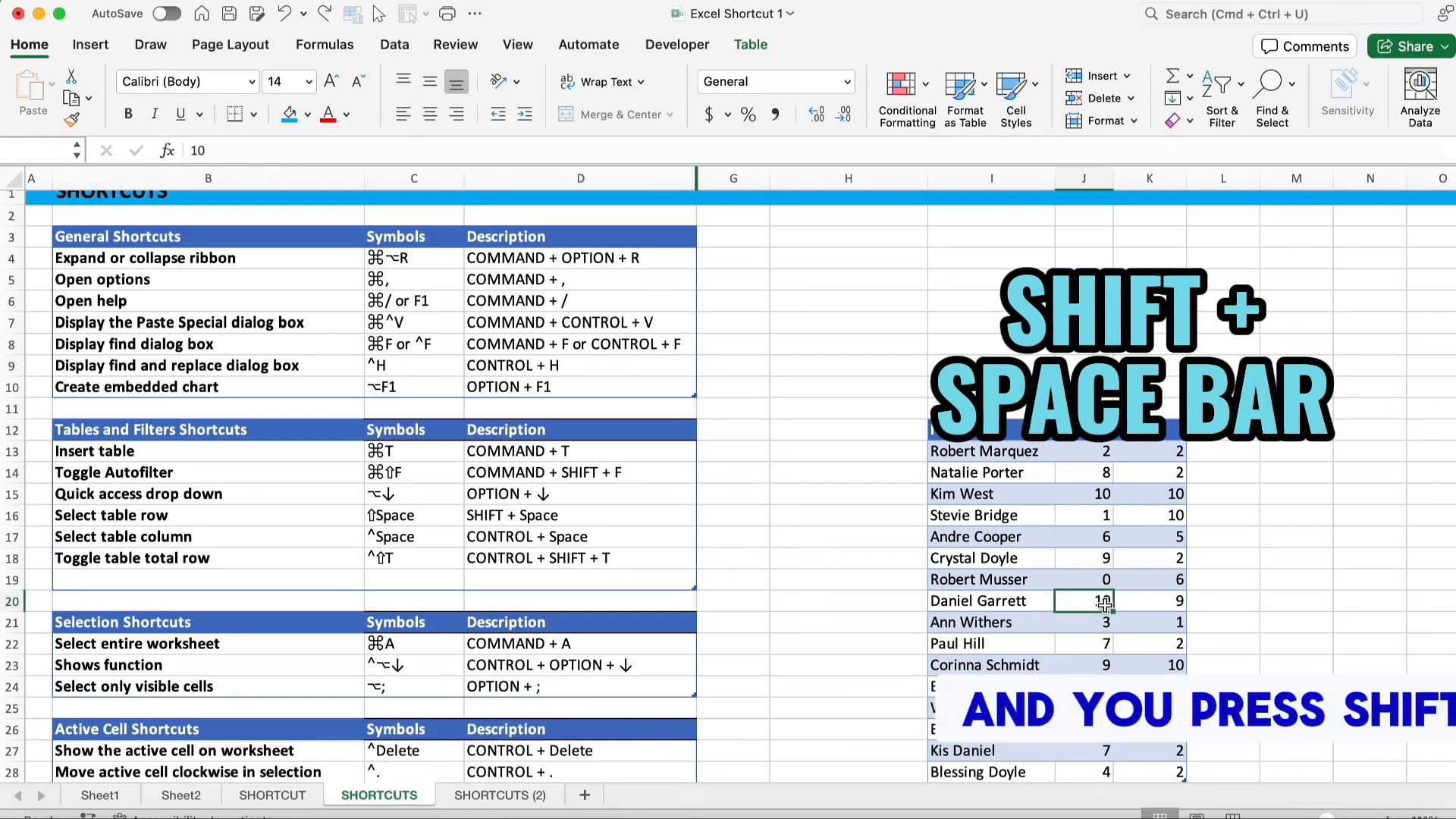
key(shift+space)
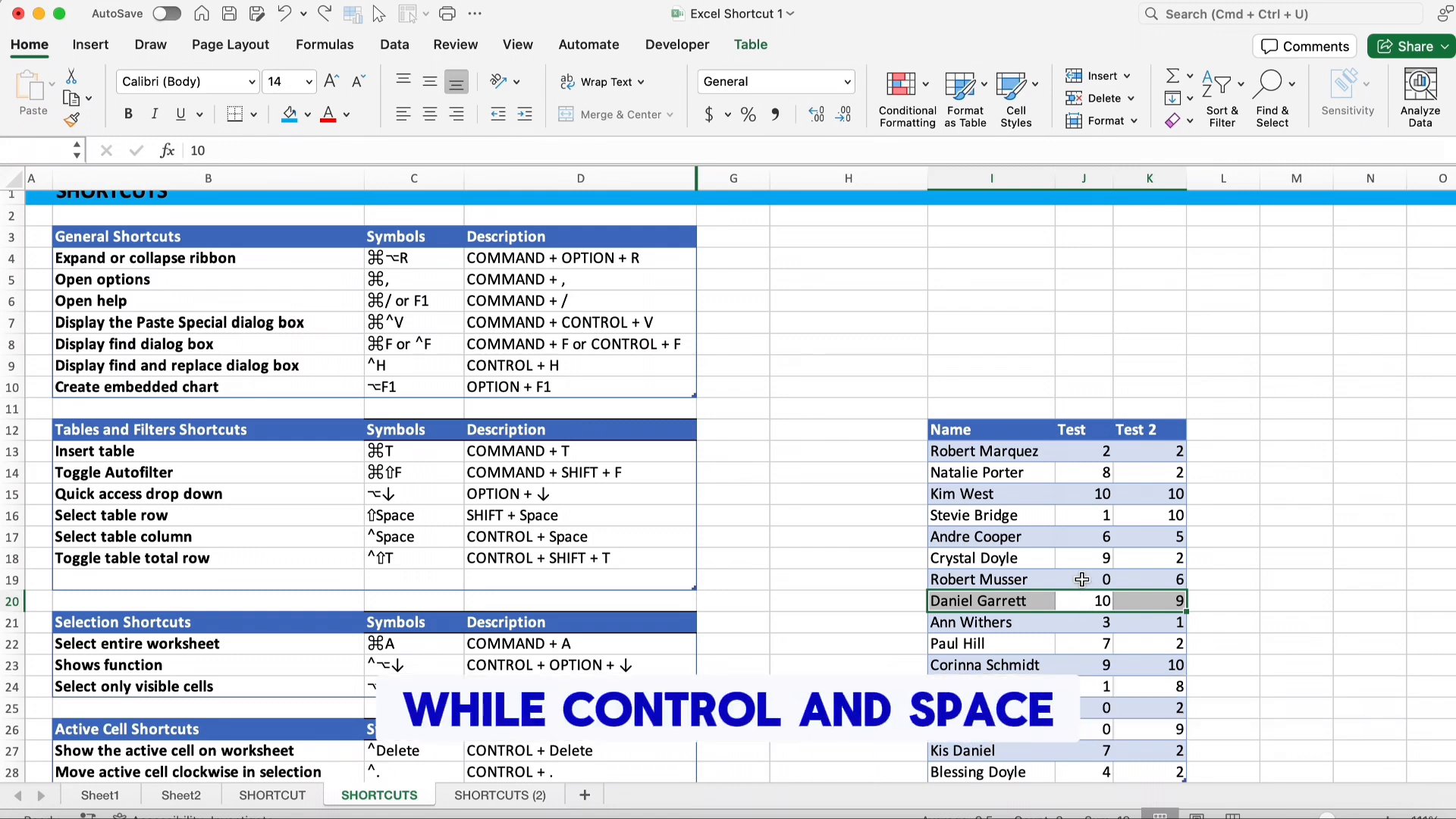
click(1081, 580)
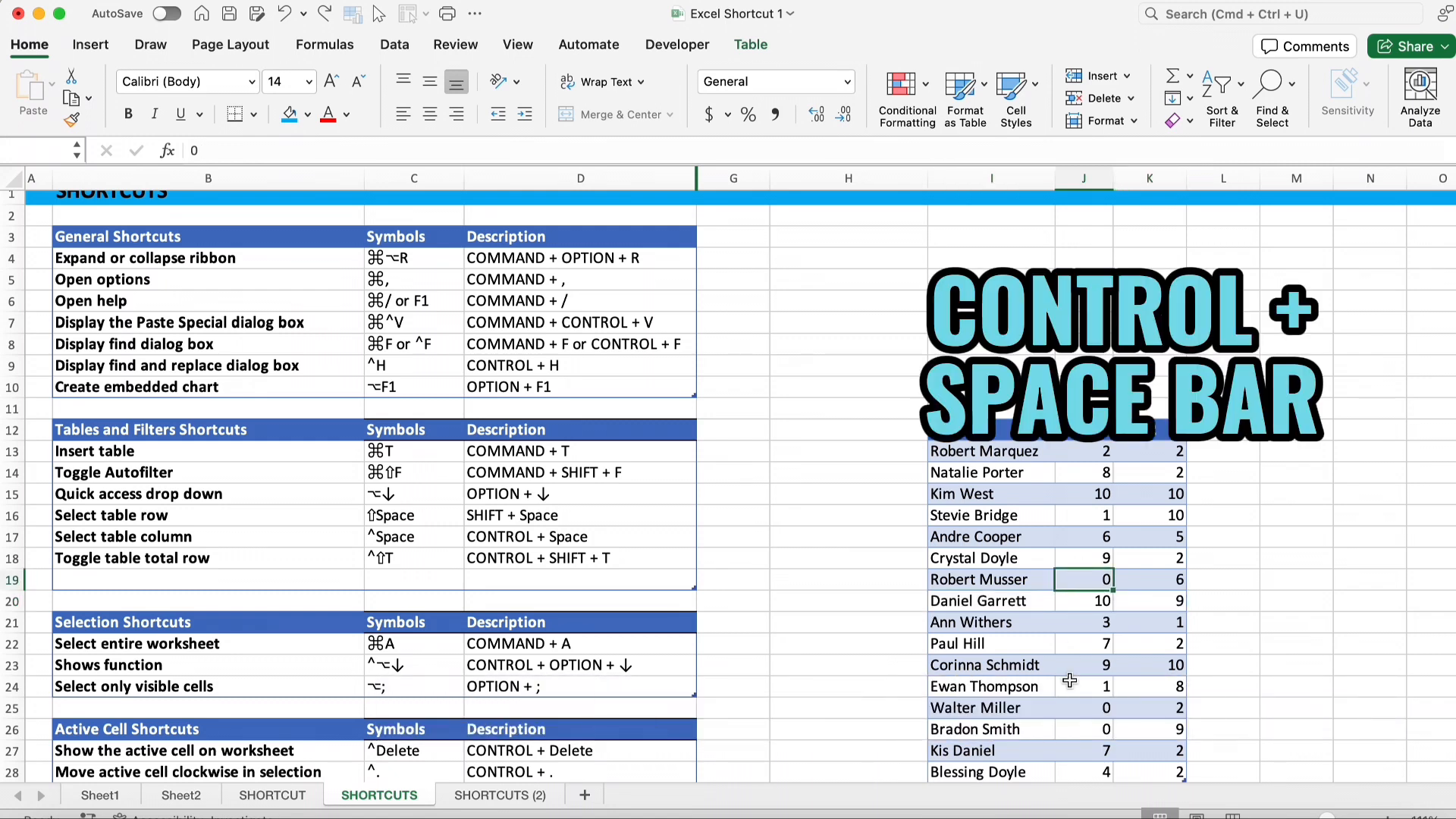
key(ctrl+space)
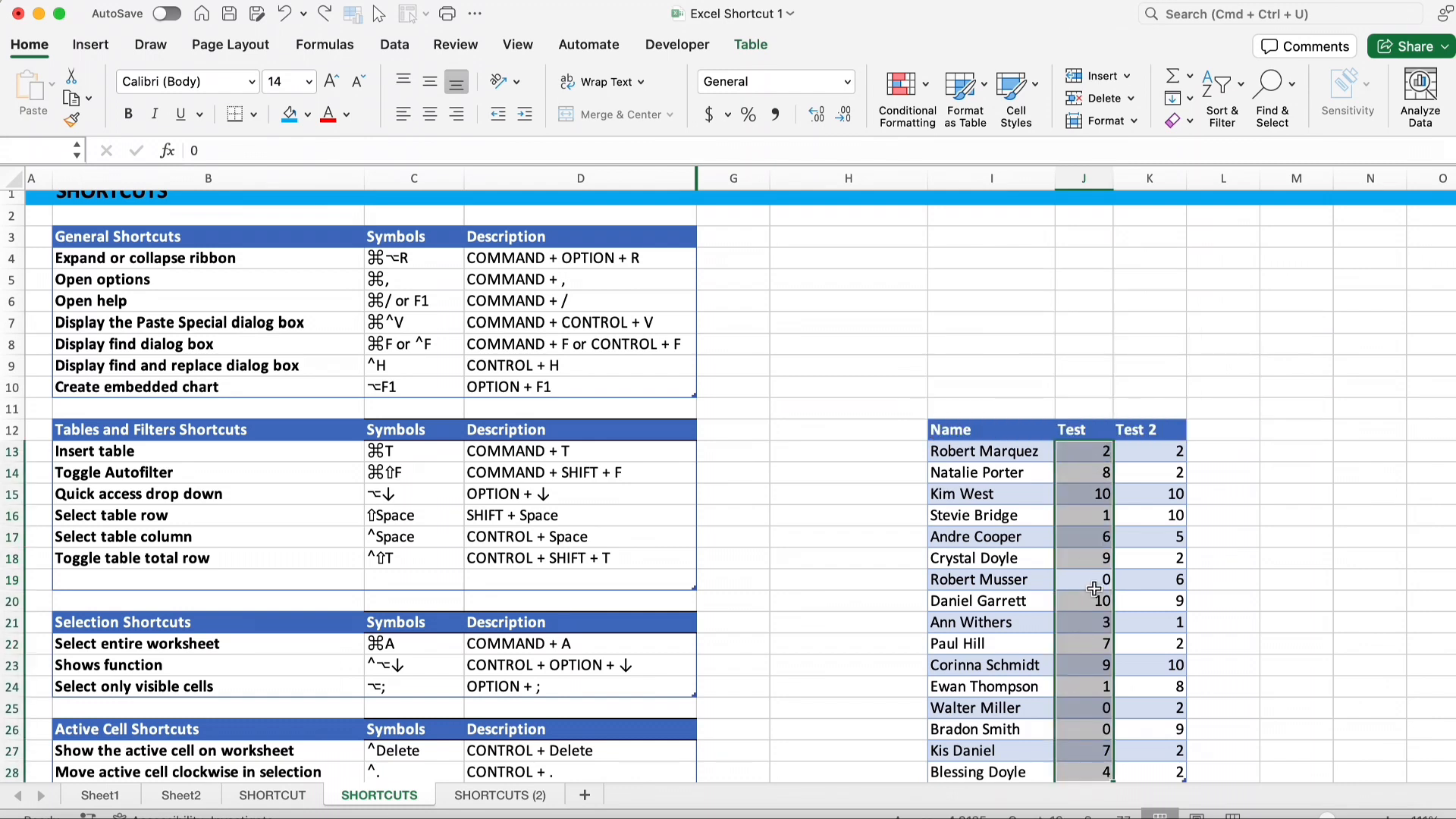
Toggle the table's total row on and off repeatedly from a cell in the Test 2 column
click(1147, 583)
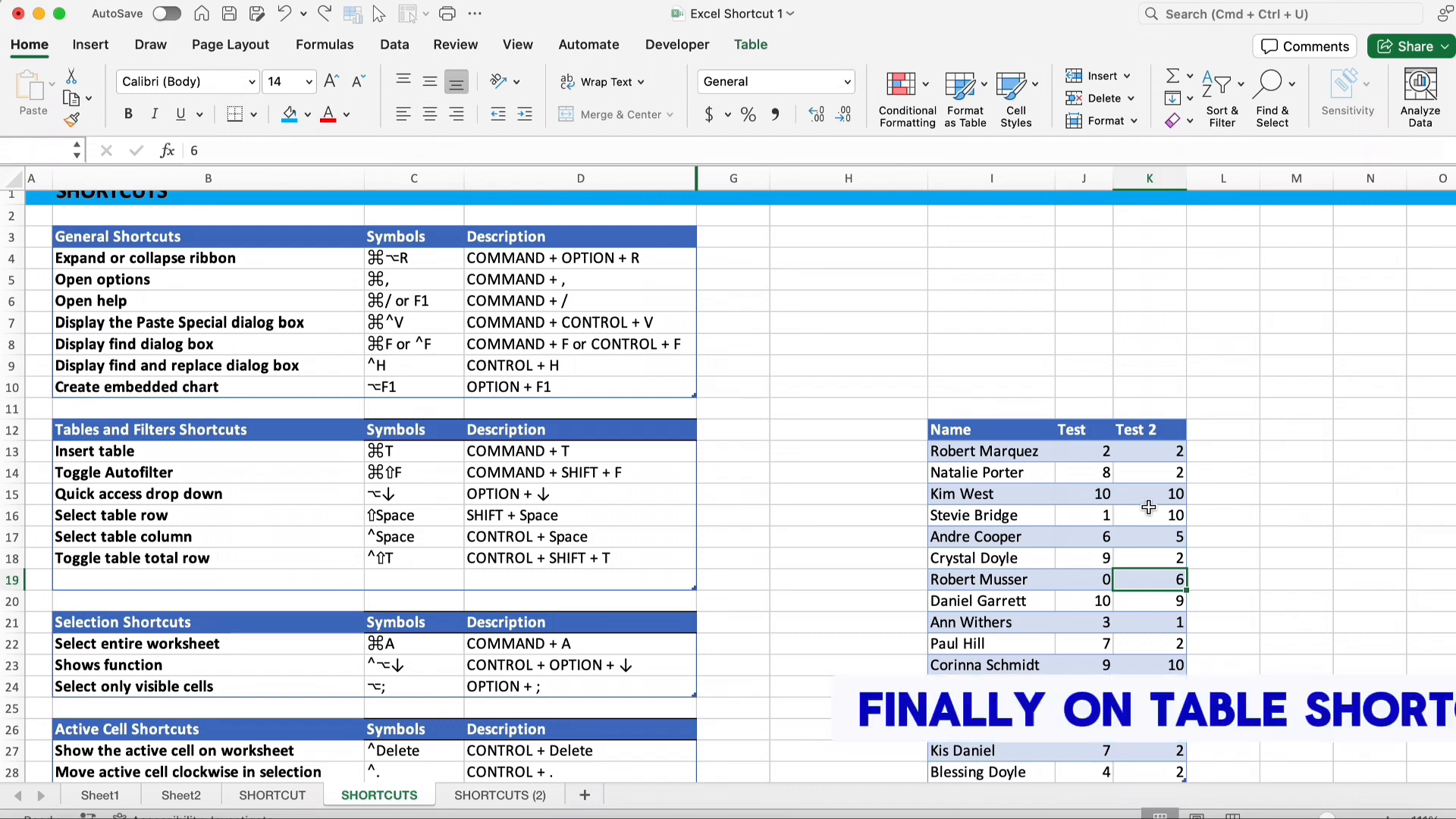
scroll(1149, 507, down, 3)
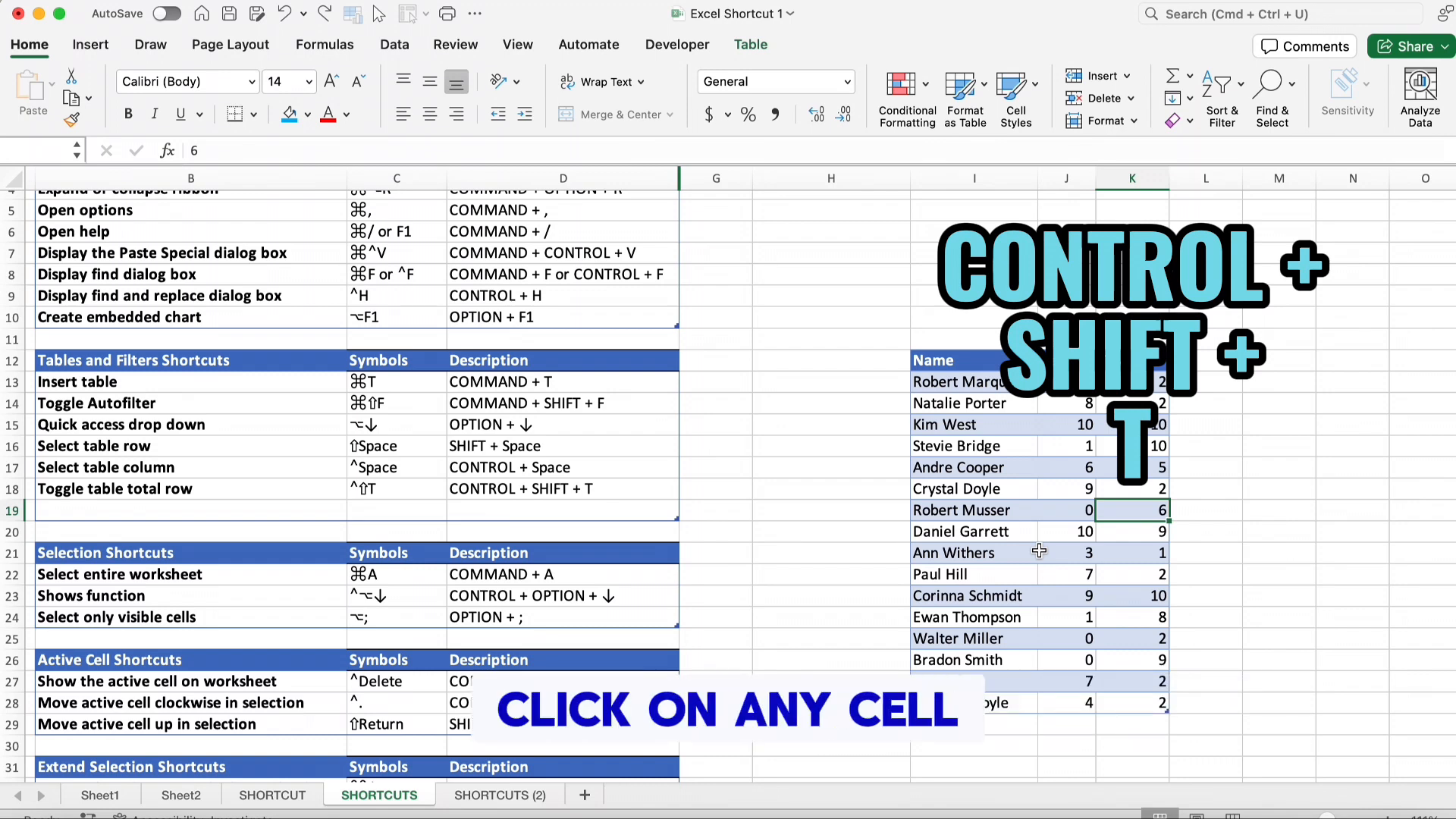
key(ctrl+shift+t)
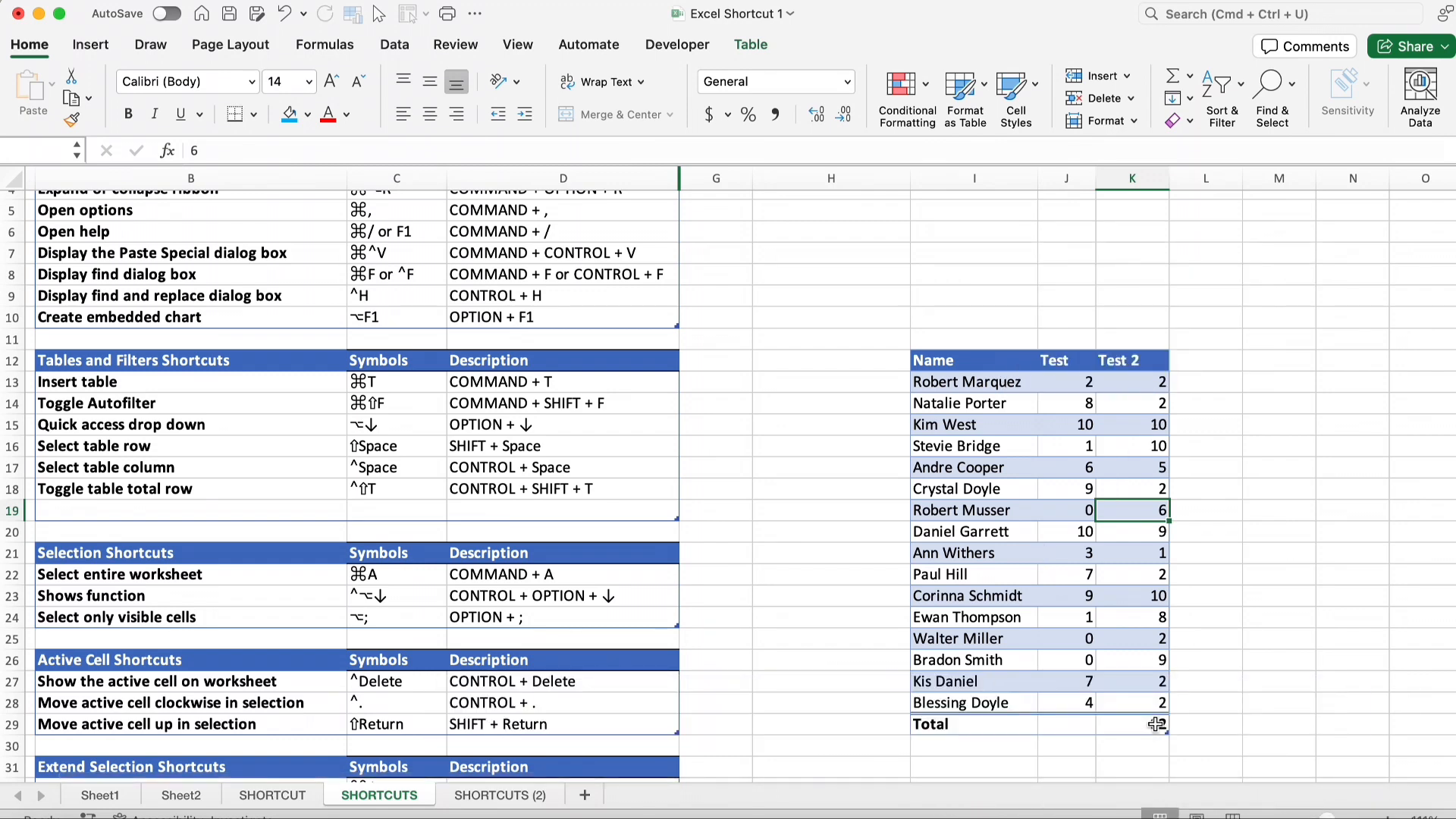
key(ctrl+shift+t)
key(ctrl+shift+t)
key(ctrl+shift+t)
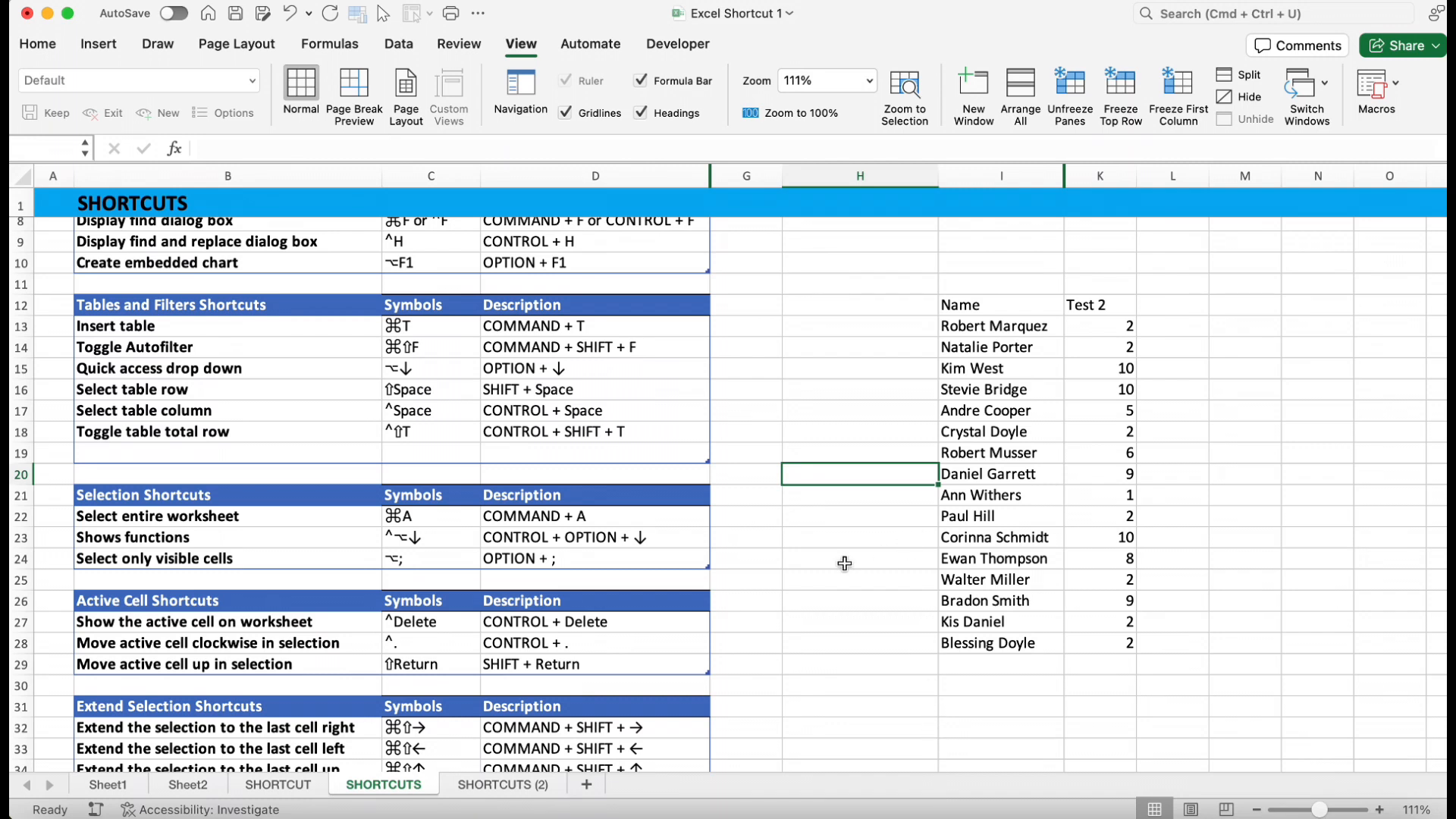
click(995, 412)
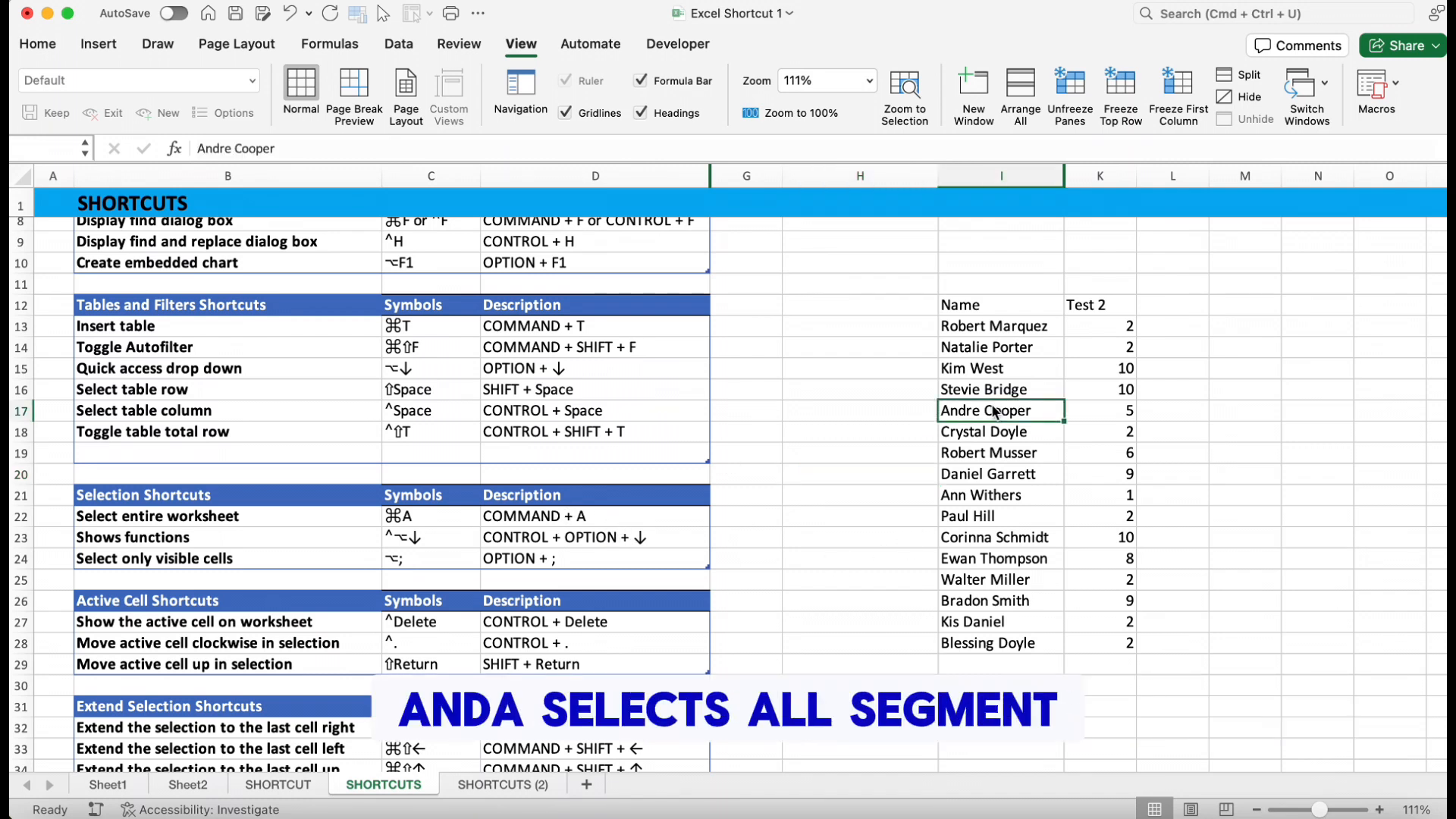
key(super+a)
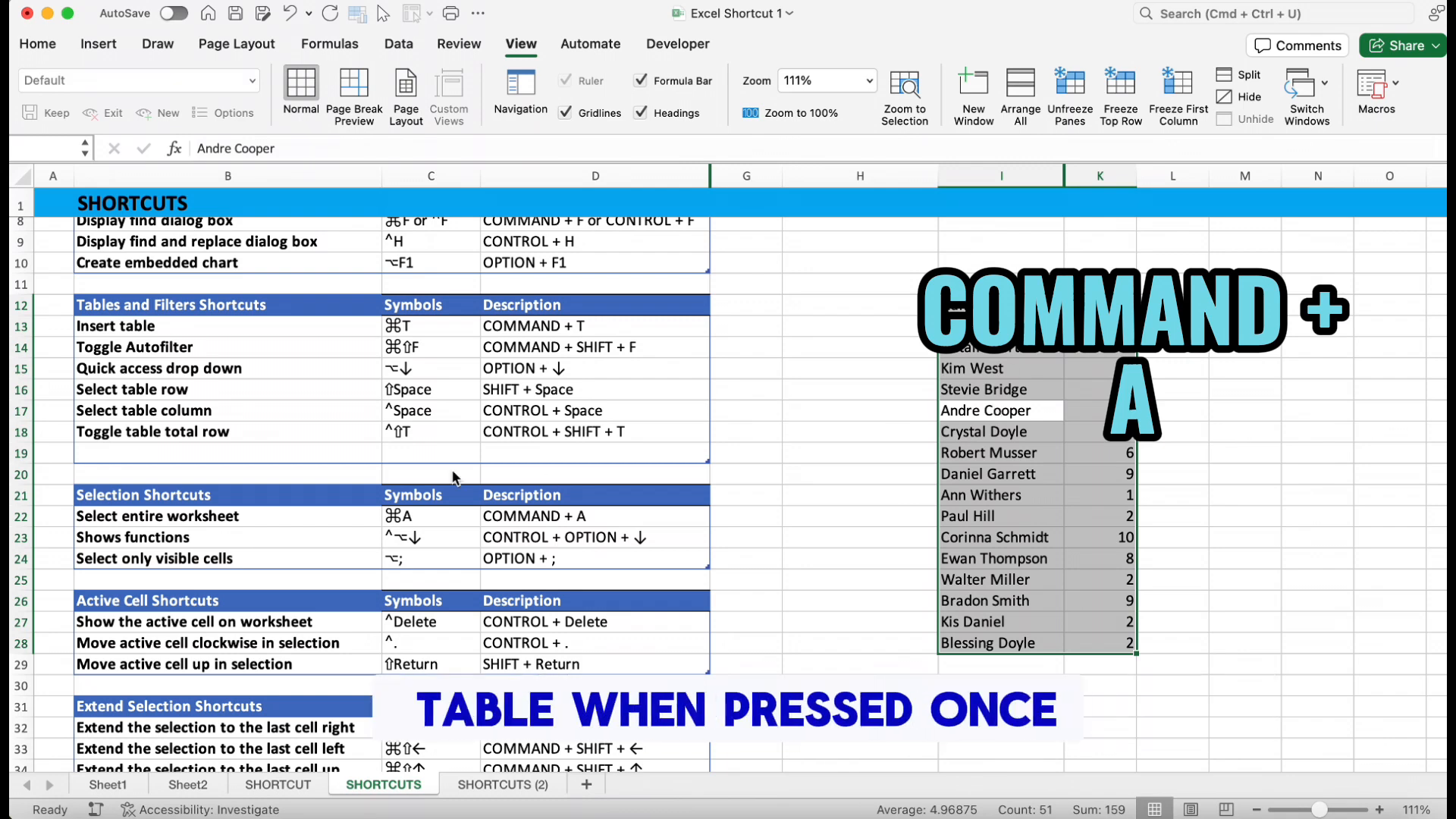
key(super+a)
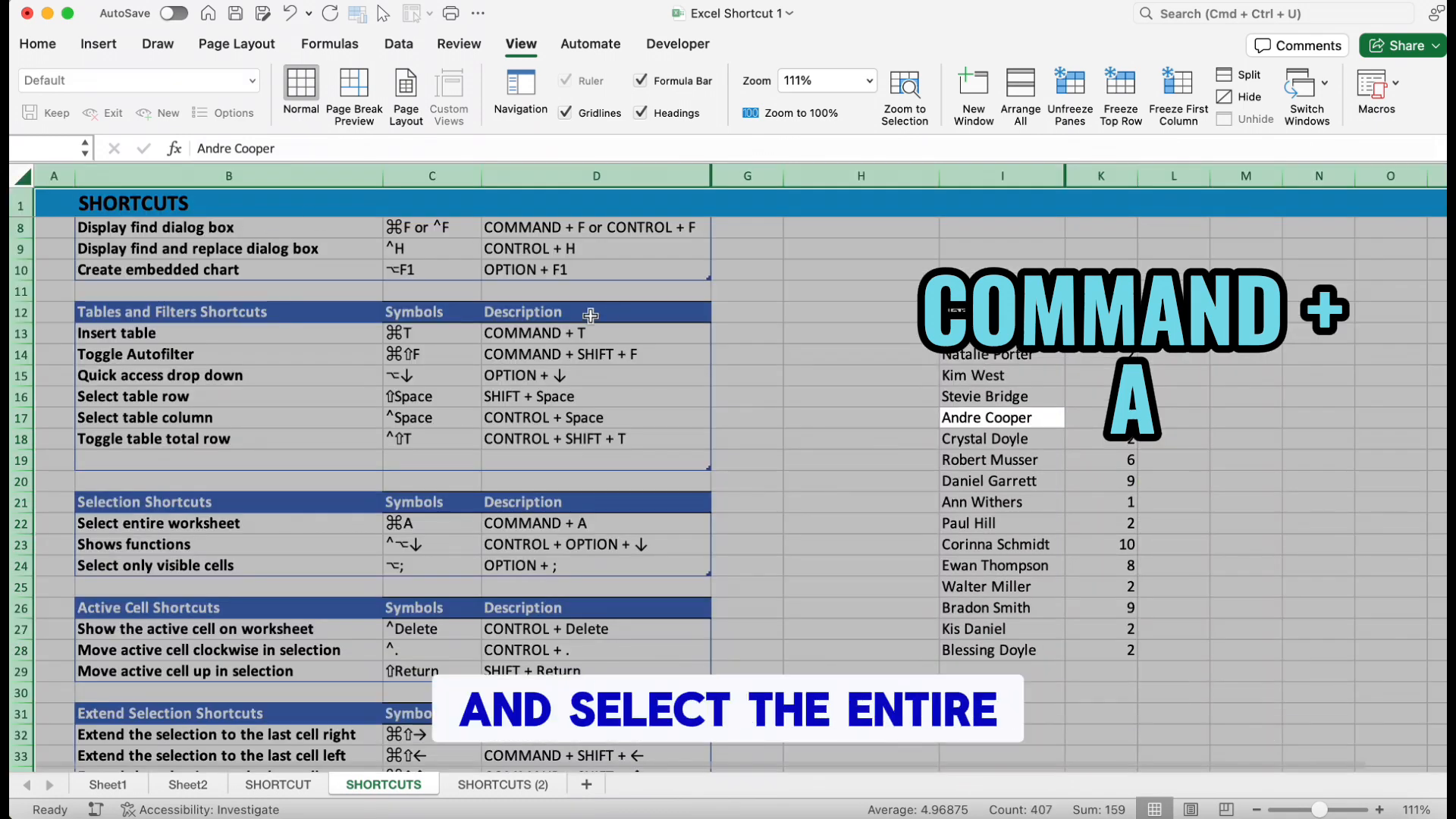
Select the Tables and Filters shortcuts region, then the entire worksheet again
click(582, 382)
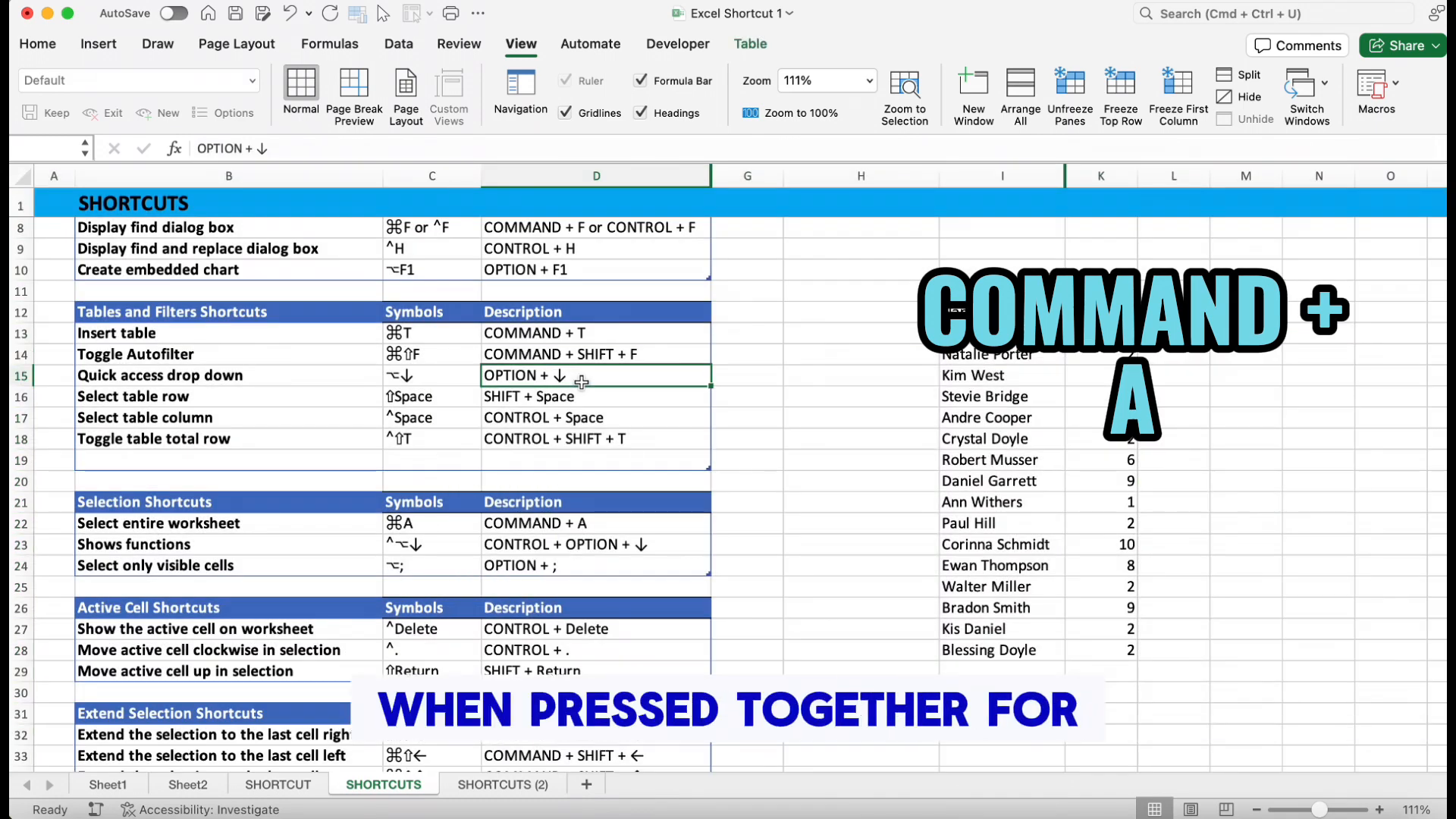
key(super+a)
key(super+a)
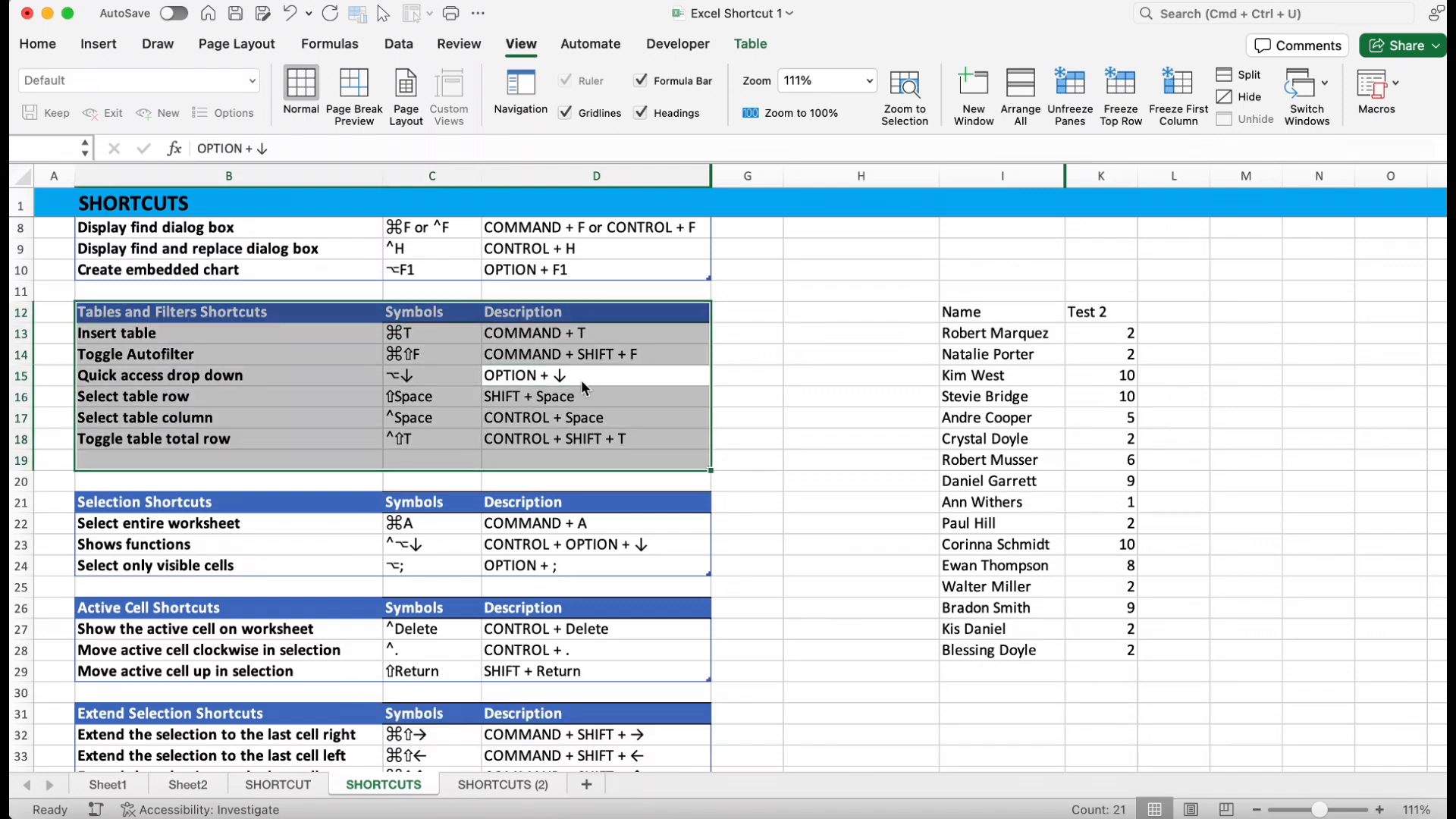
key(super+a)
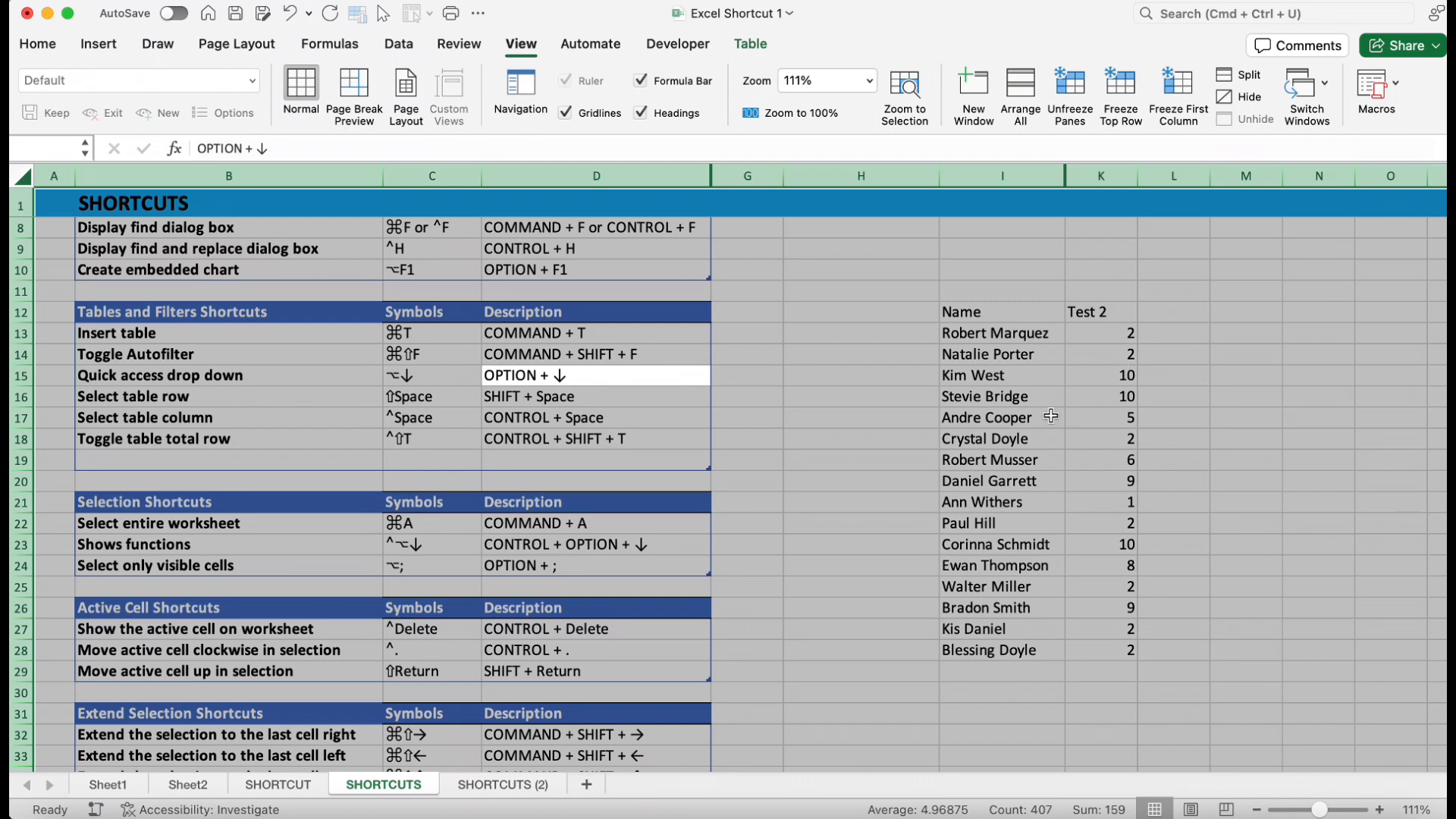
Build an AVERAGE formula in the cell below Test 2, chosen from the function list, over rows 23 to 28
click(1021, 418)
scroll(1046, 615, down, 5)
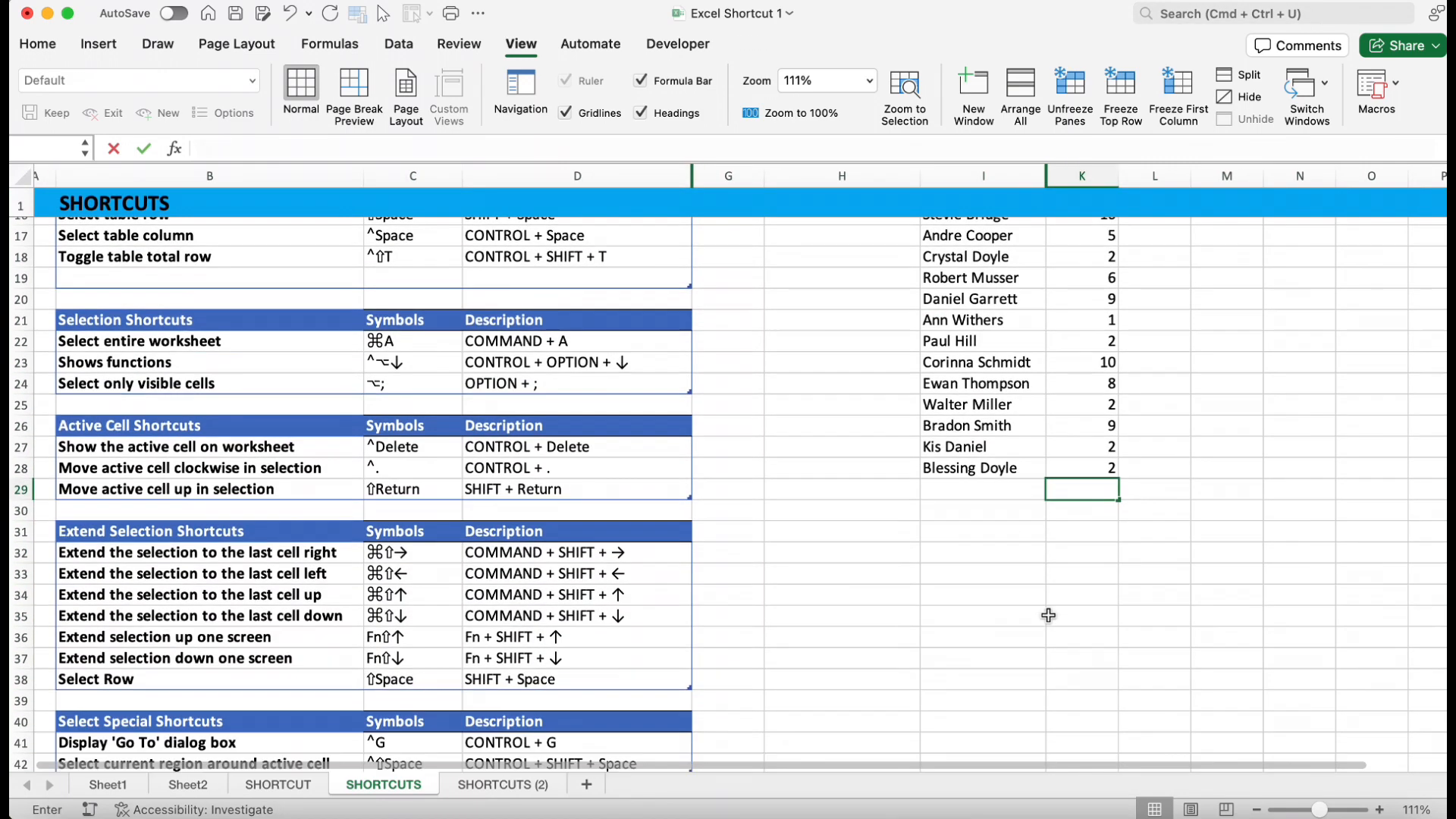
double_click(1082, 472)
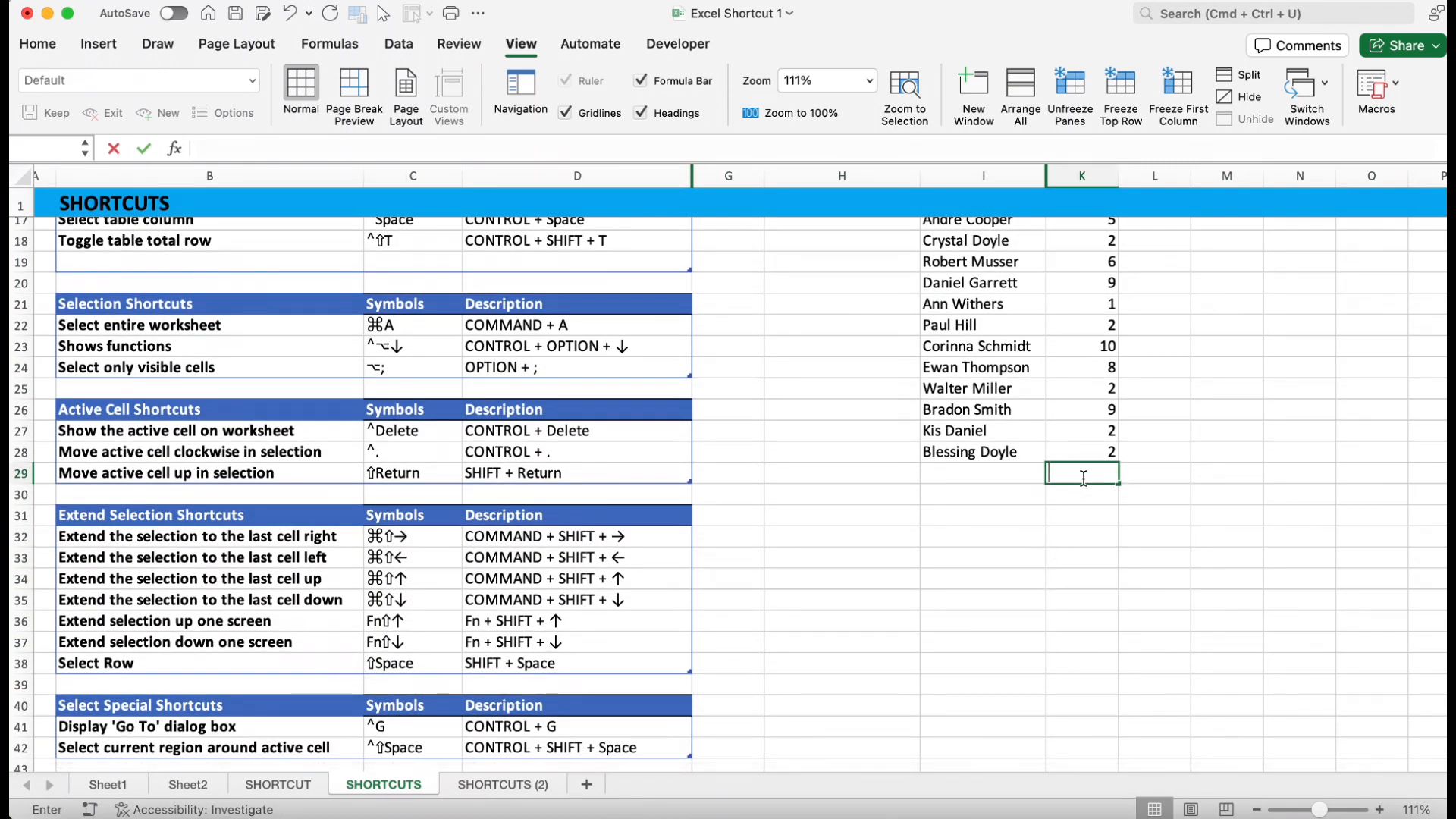
key(ctrl+alt+Down)
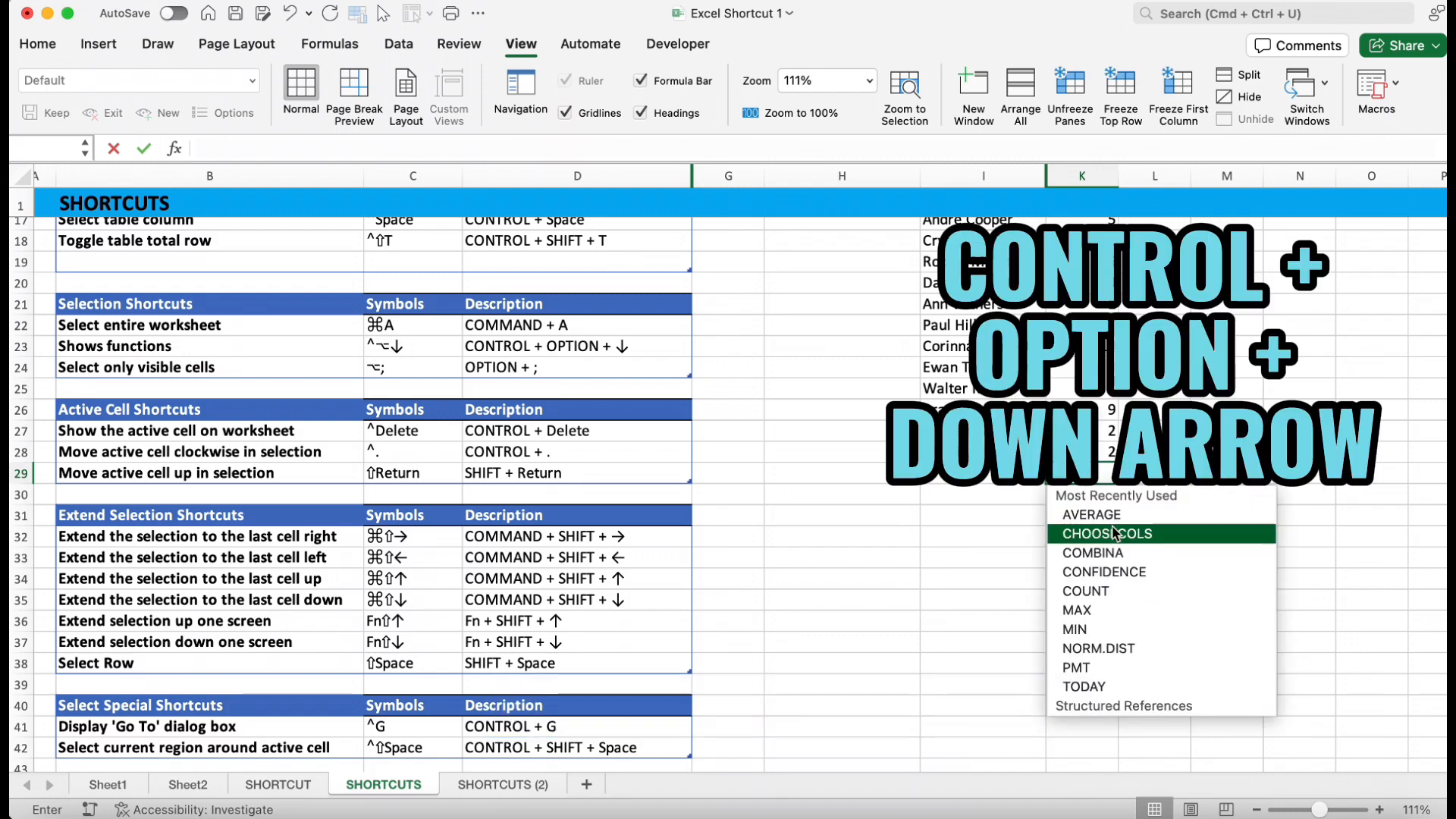
scroll(1118, 618, down, 20)
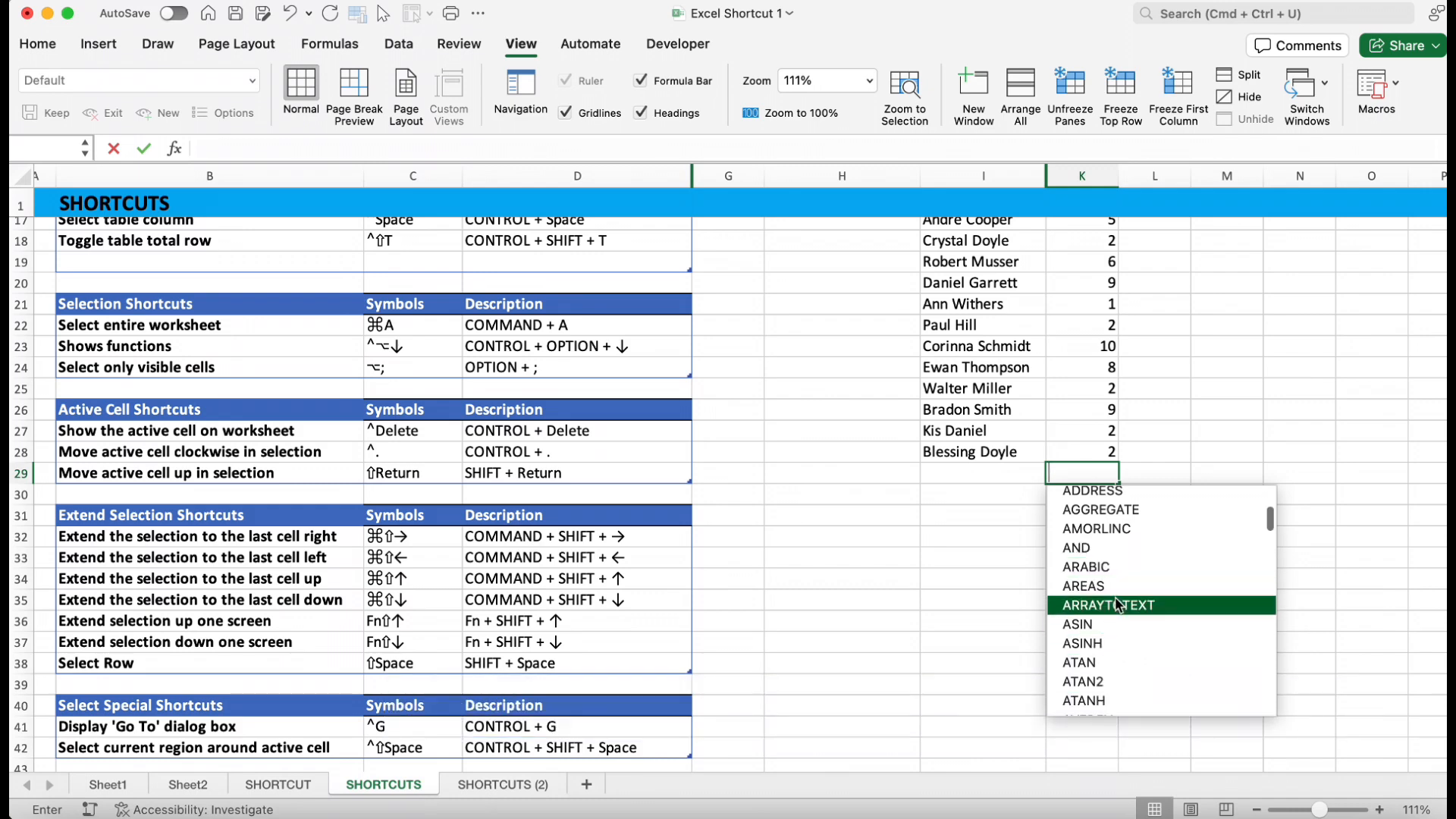
scroll(1115, 598, up, 20)
click(1103, 523)
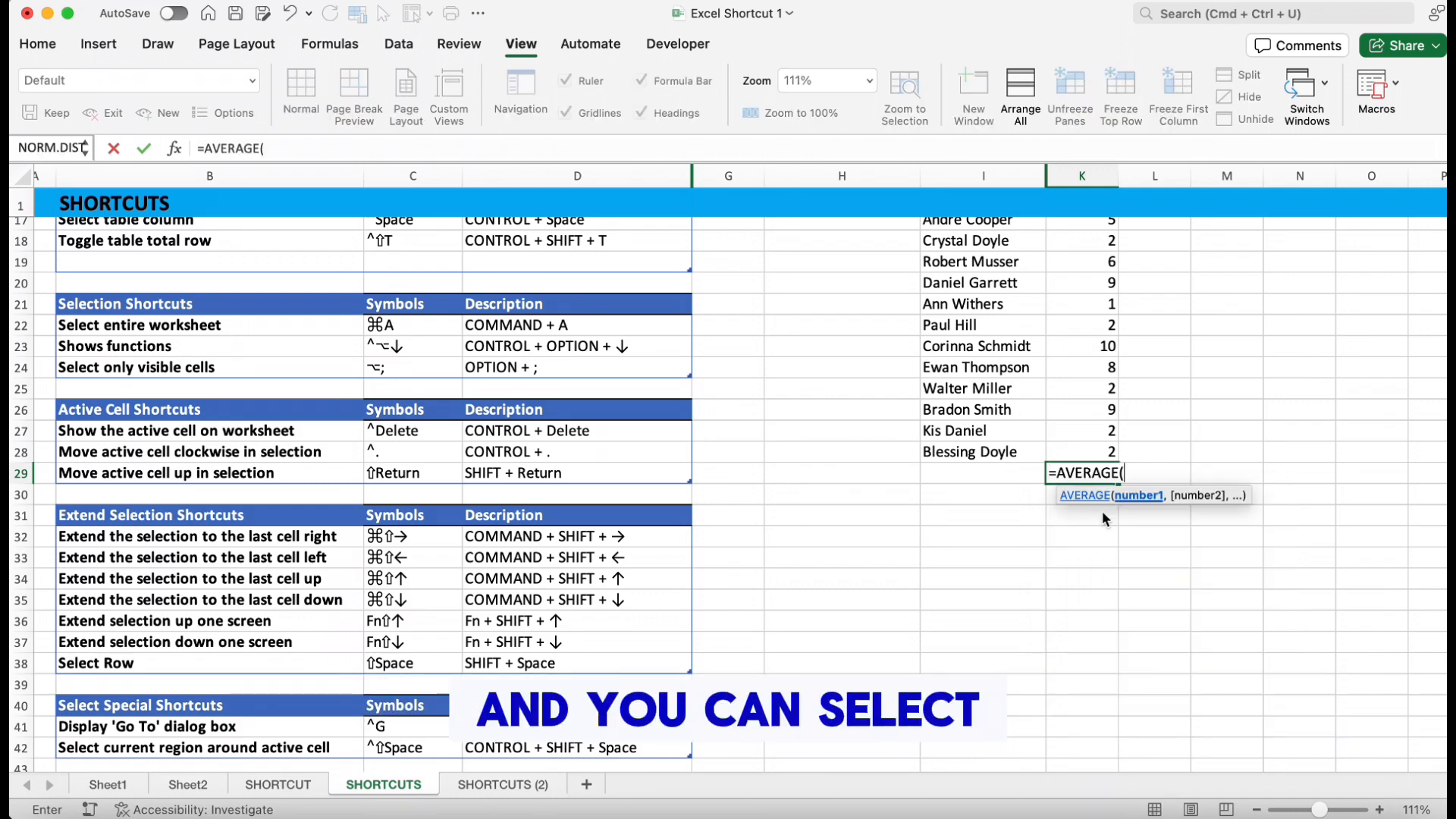
drag(1110, 346, 1113, 447)
text())
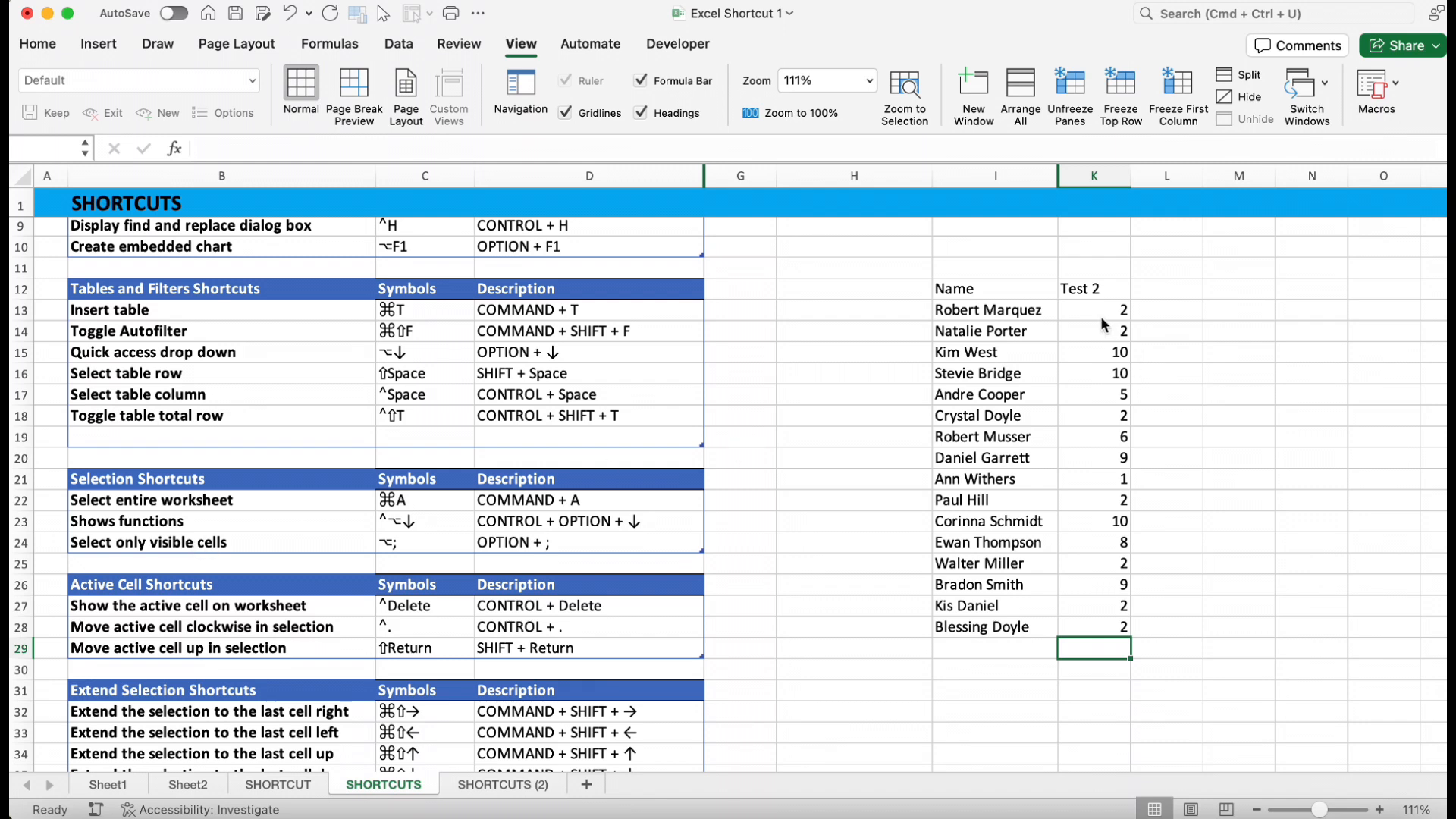
Unhide the hidden Test column between Name and Test 2
drag(995, 175, 1092, 176)
right_click(1102, 182)
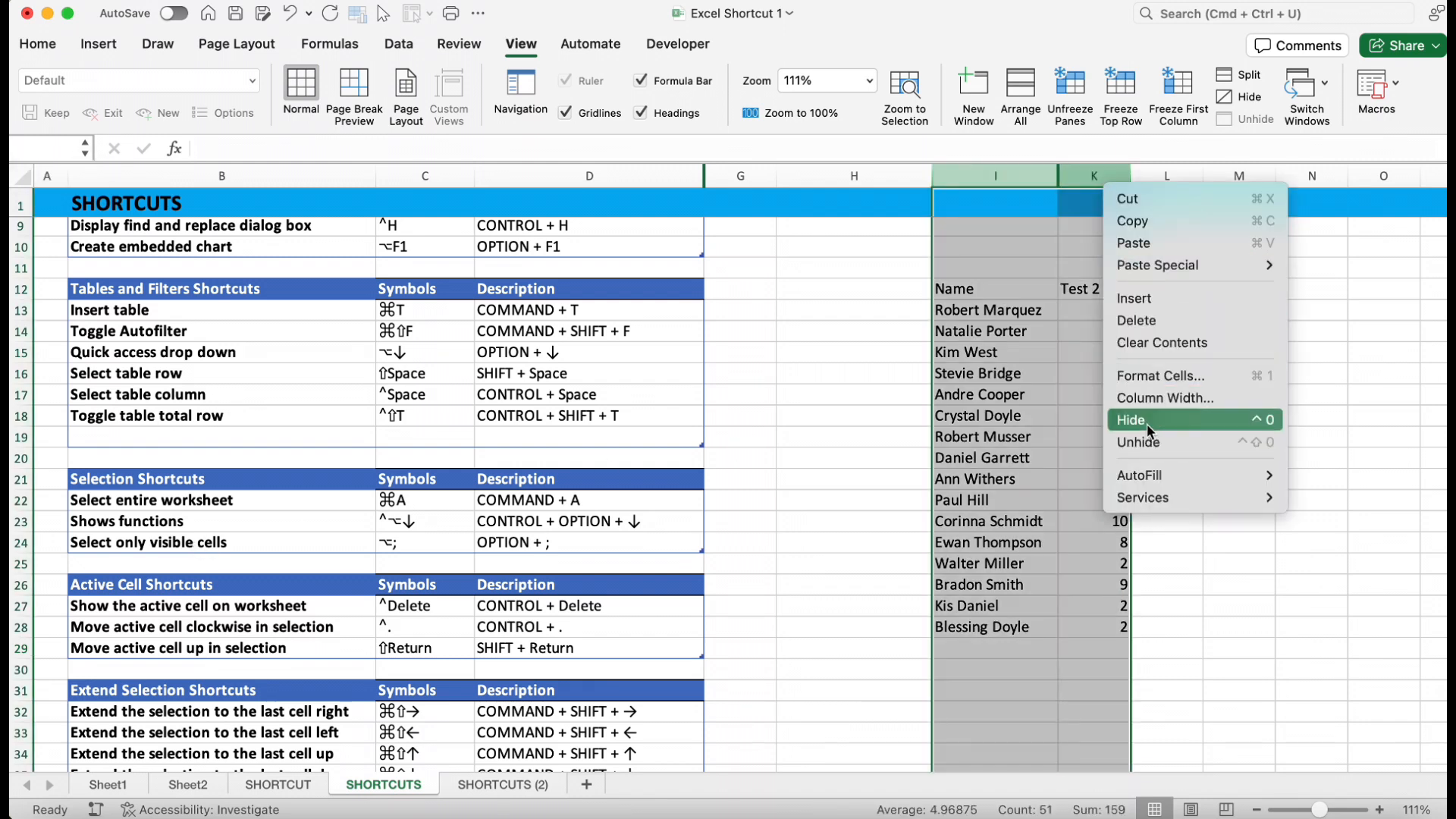
click(1150, 440)
Hide the Test column again
click(1080, 176)
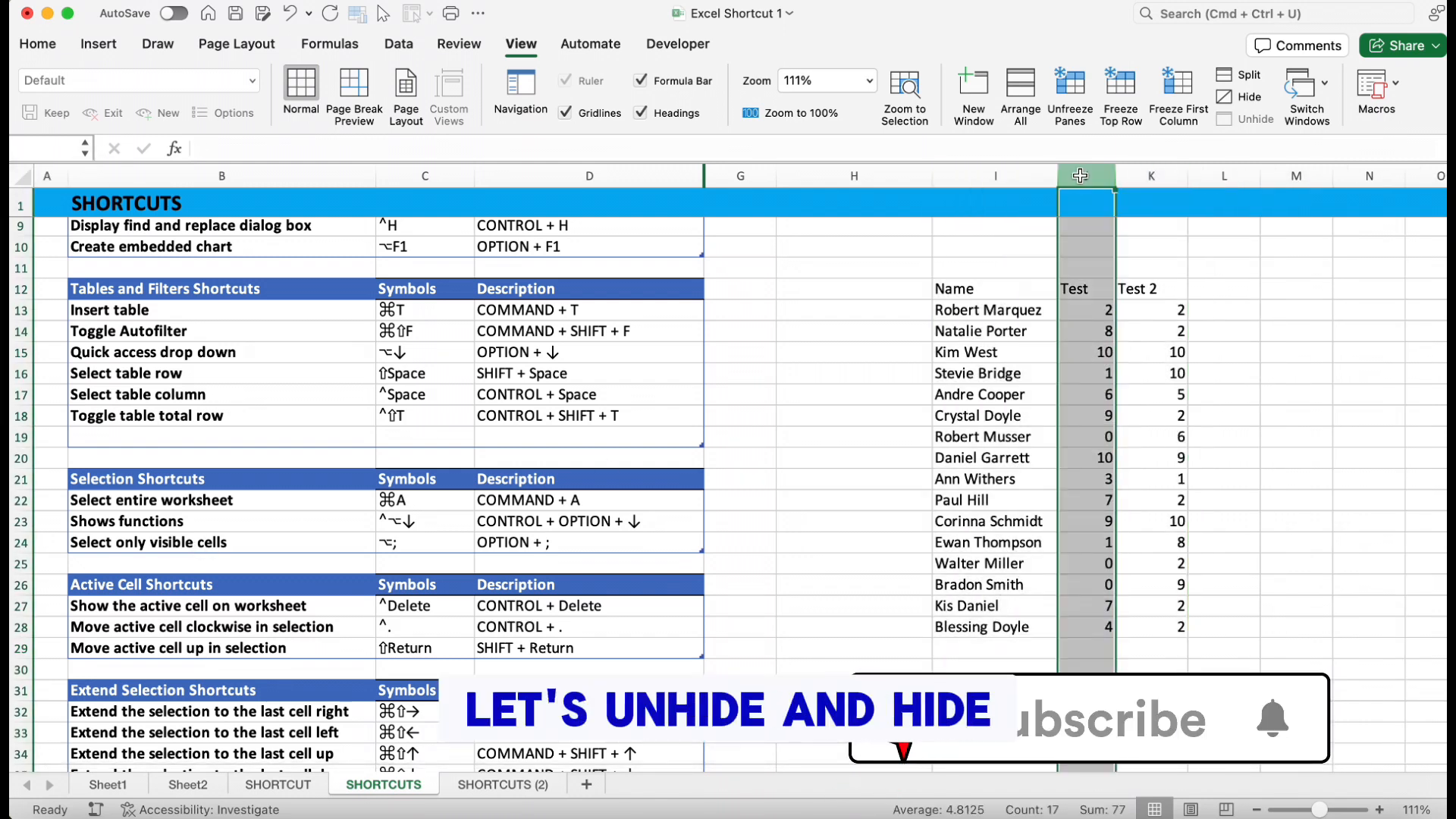
right_click(1080, 175)
click(1125, 421)
scroll(1128, 410, up, 2)
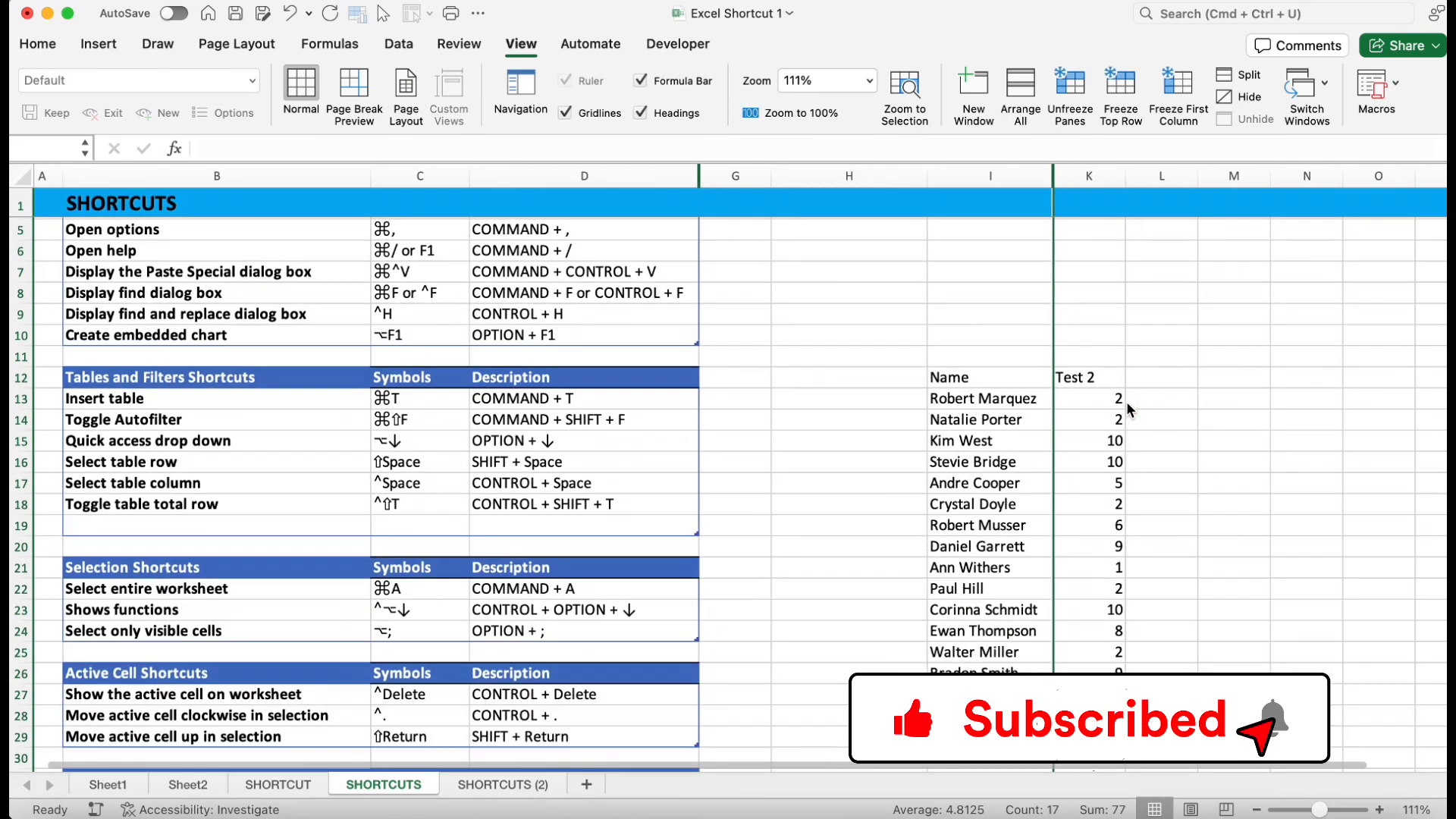
scroll(1127, 410, down, 1)
Copy the Name to Test 2 range, paste it at M12, and undo the paste
drag(998, 347, 1105, 680)
click(1107, 659)
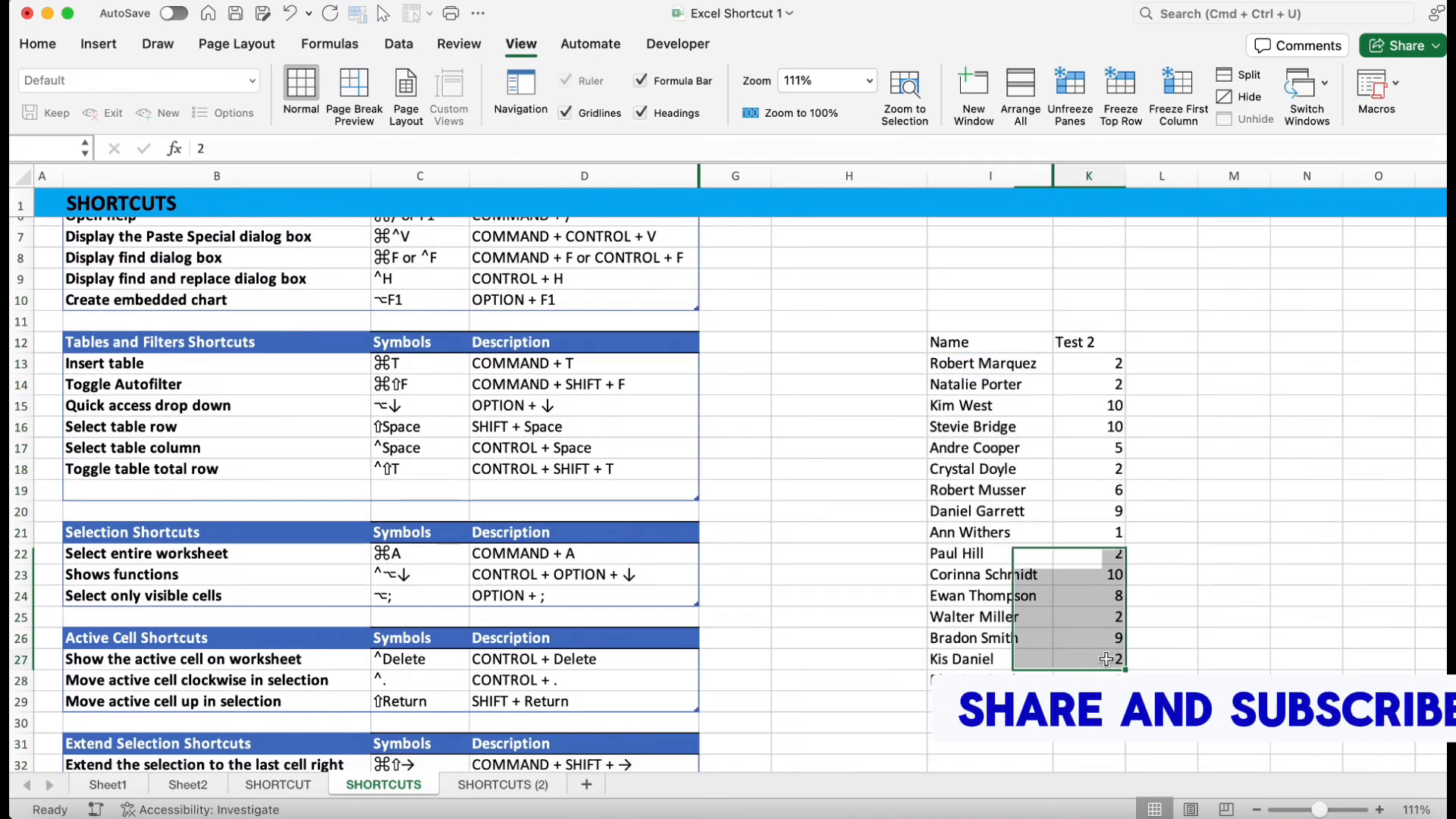
click(971, 362)
drag(969, 342, 1102, 675)
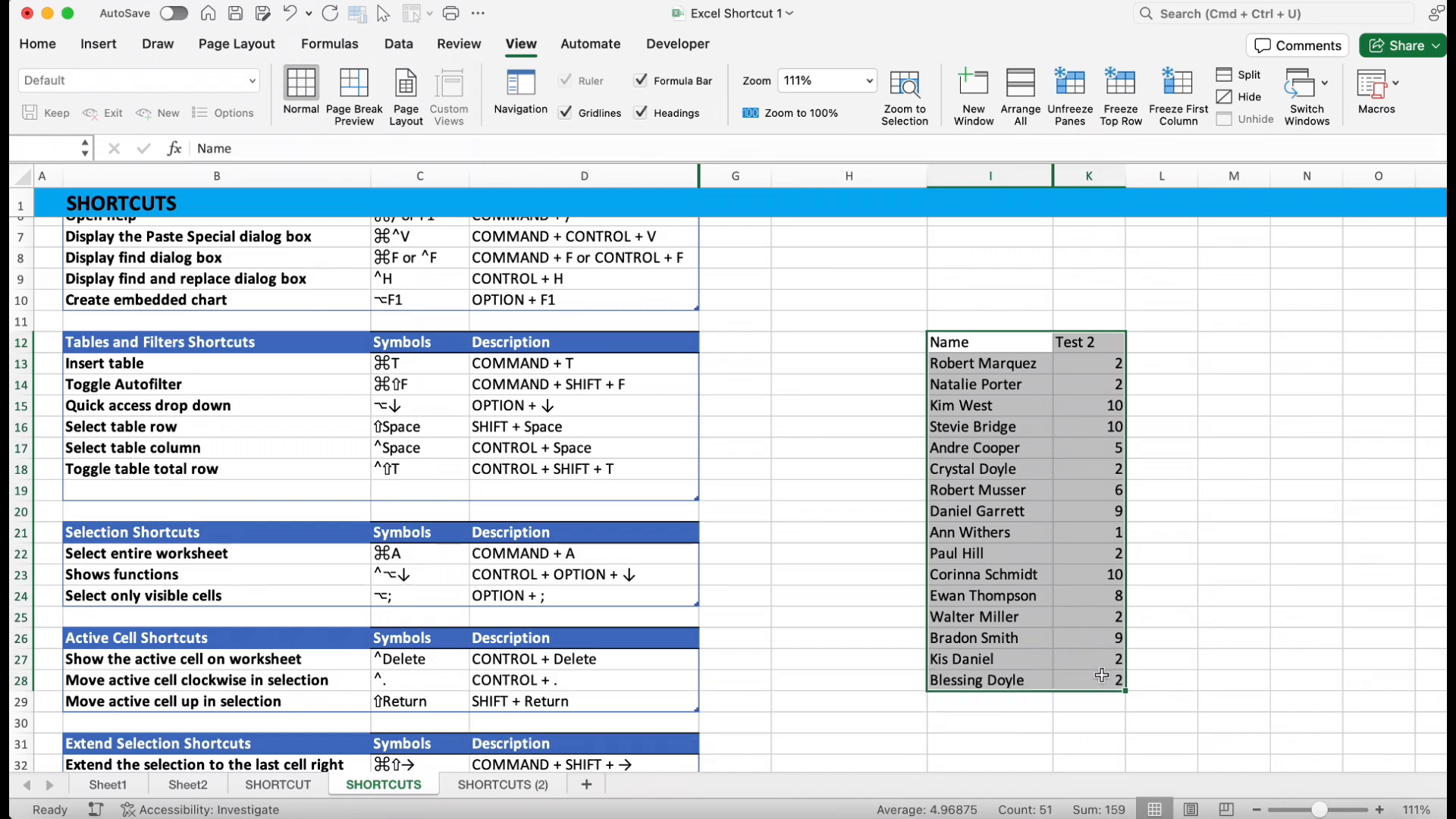
key(super+c)
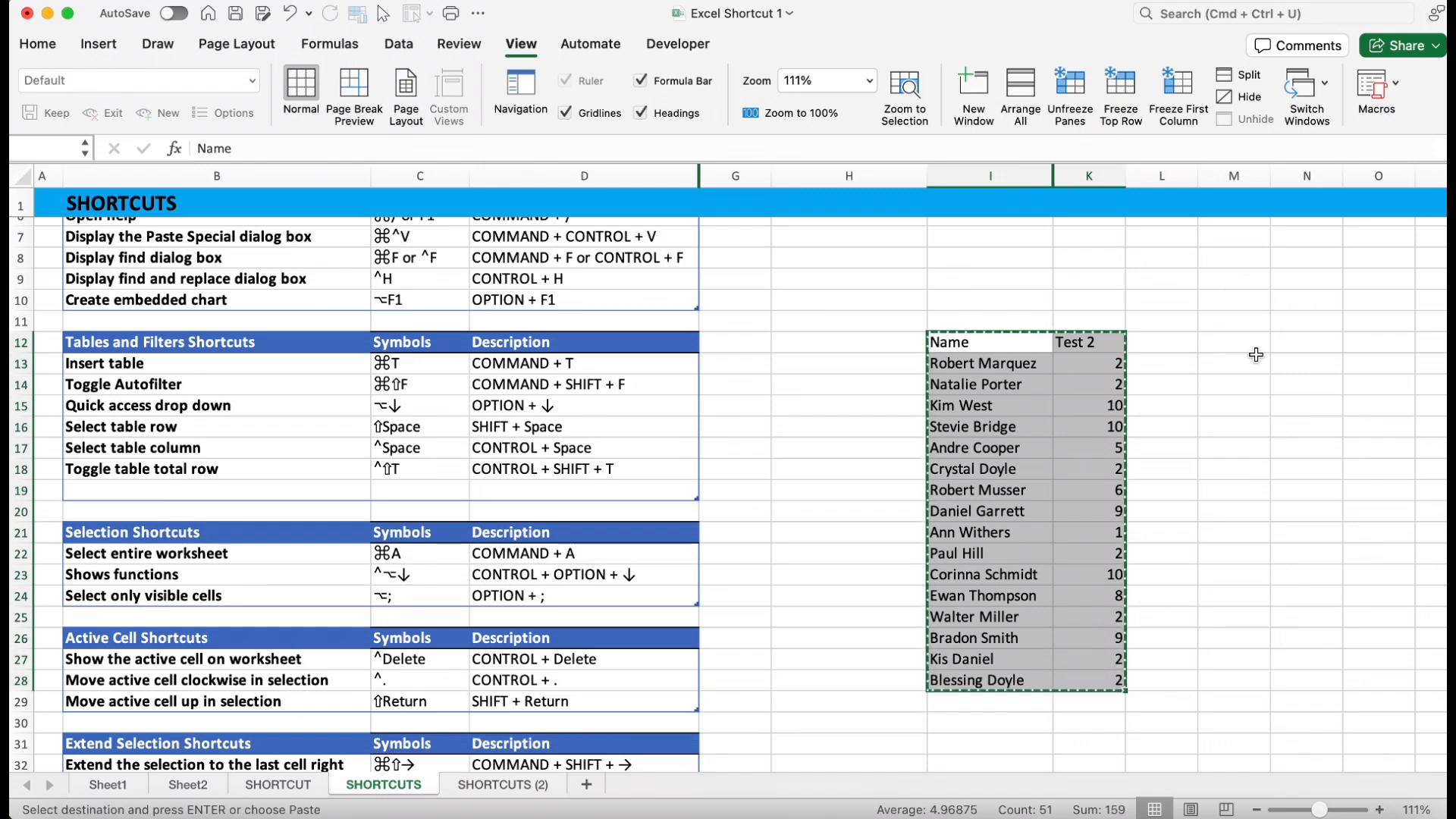
click(1251, 345)
key(super+v)
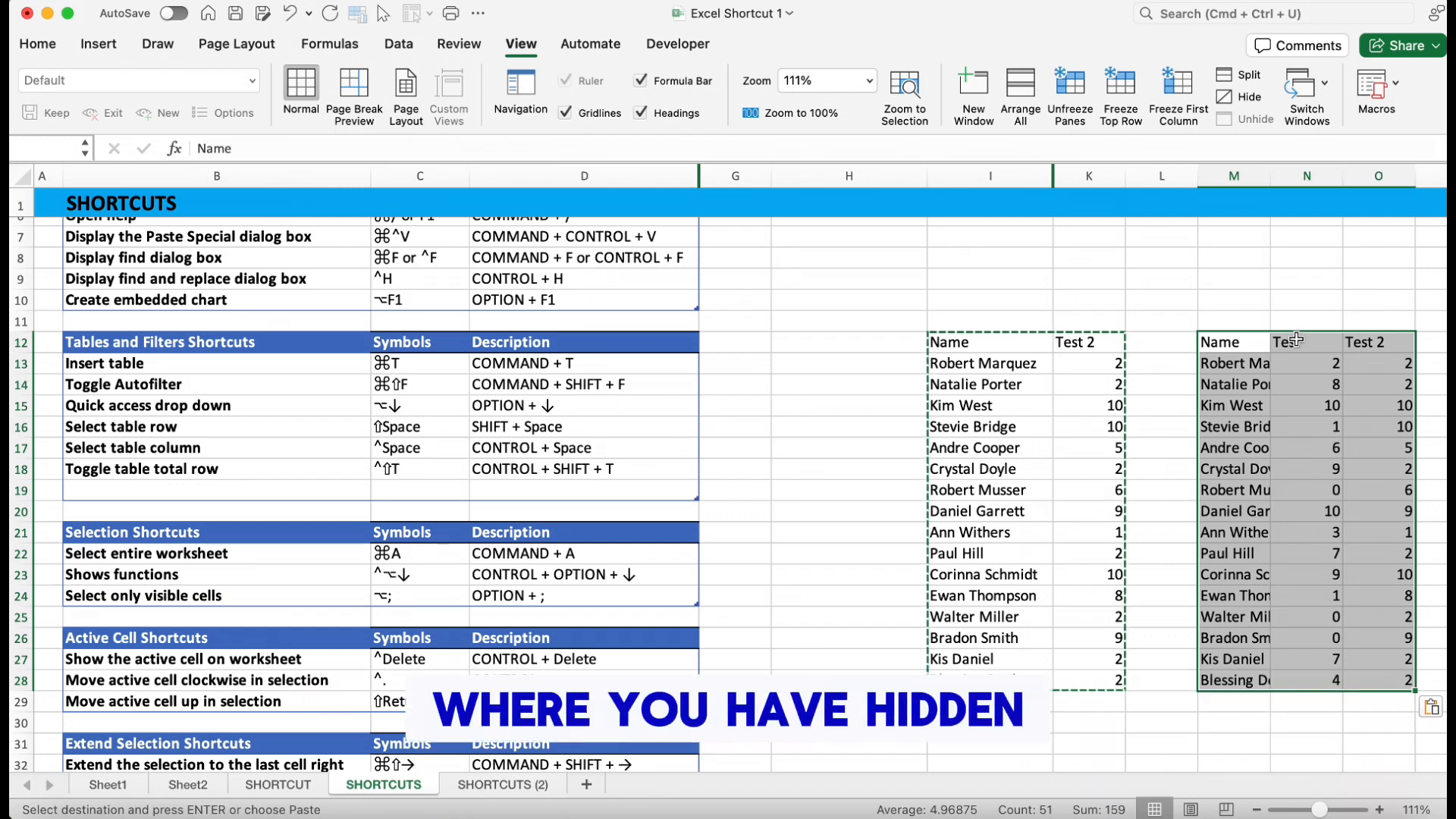
key(super+z)
Select the range from Name to the last Test 2 value and restrict the selection to visible cells only
click(992, 340)
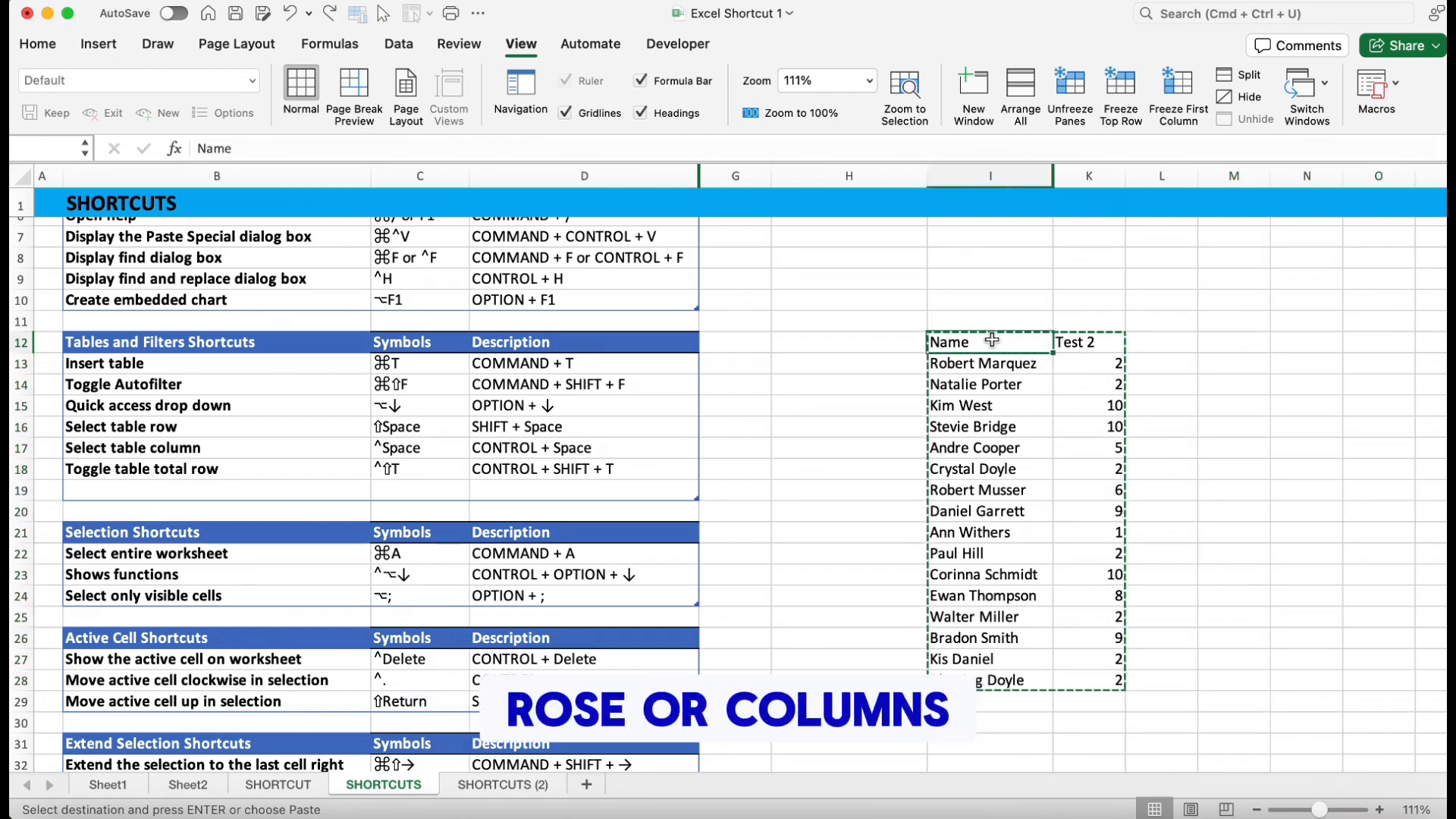
key(Escape)
drag(992, 340, 1075, 684)
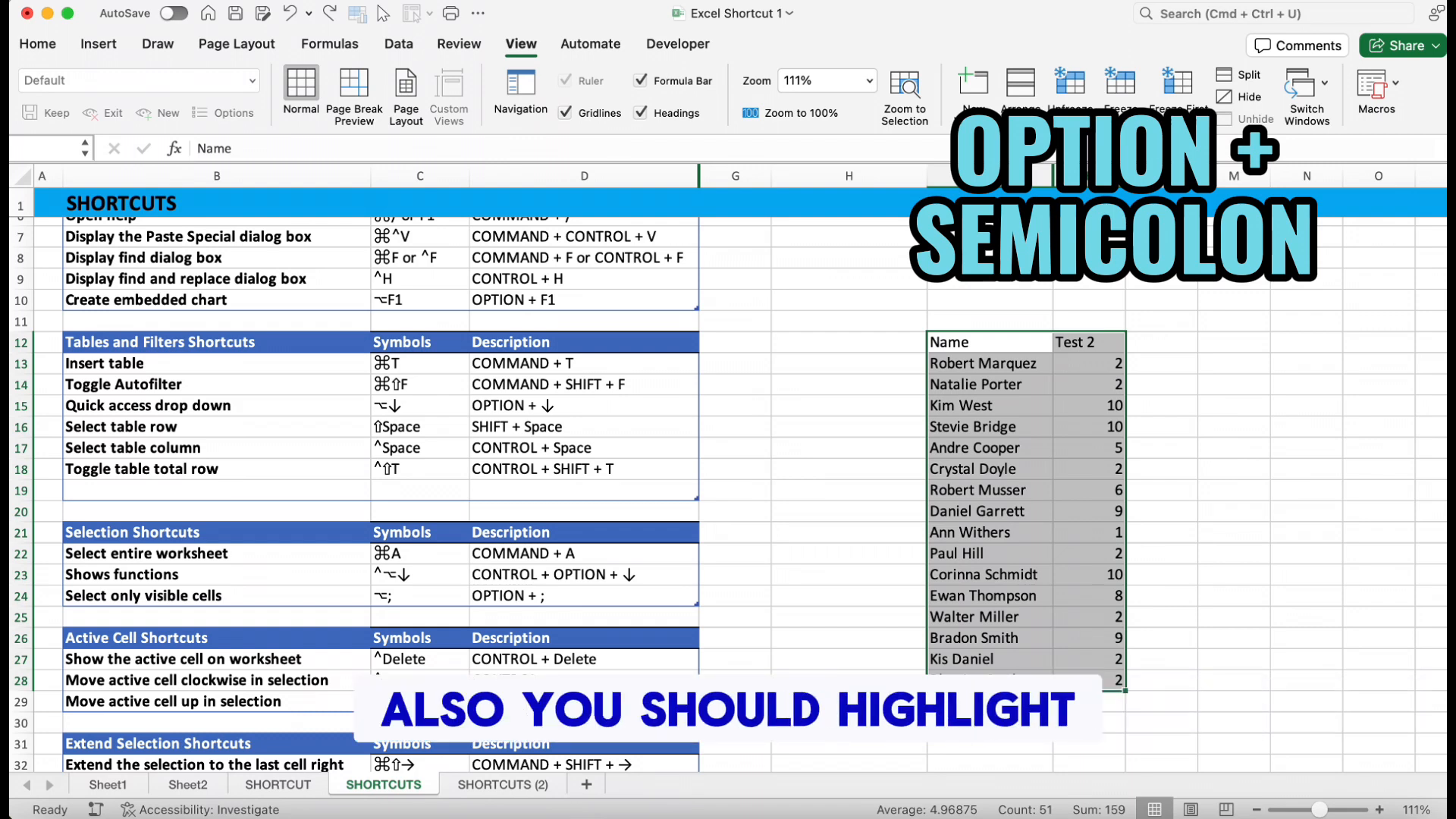
key(alt+semicolon)
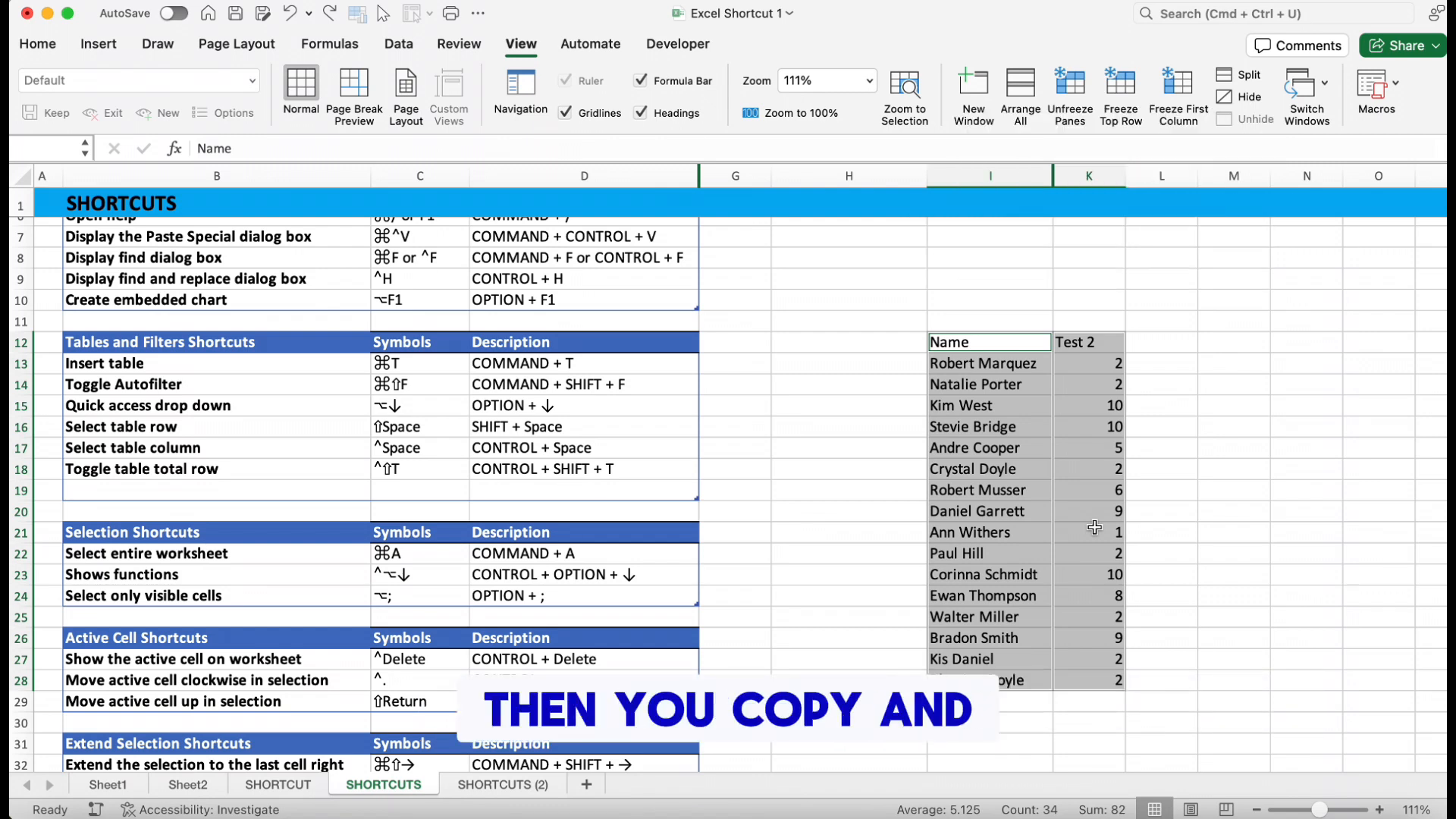
Copy the selected visible cells and paste them starting at cell M12
key(super+c)
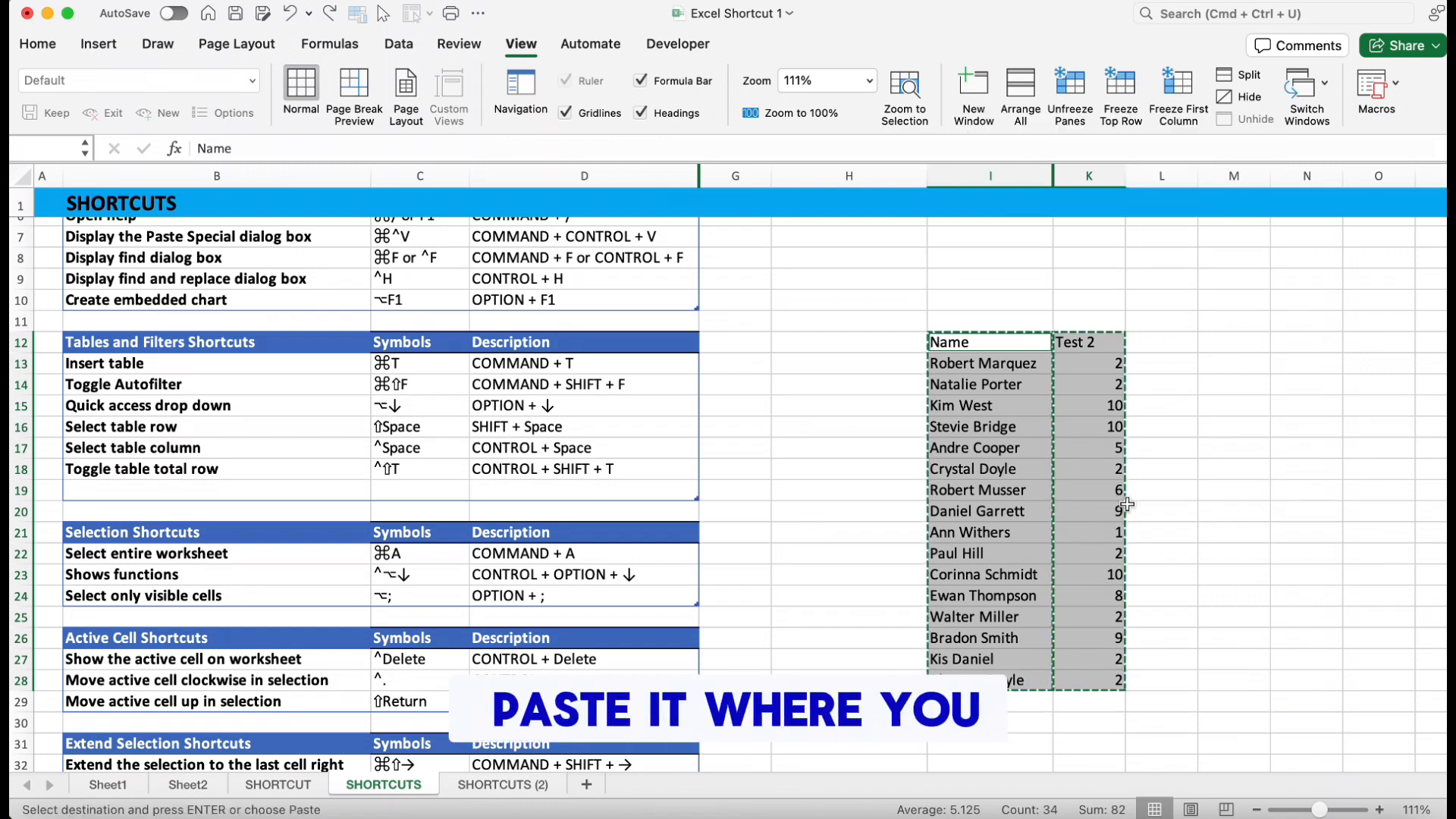
click(1255, 341)
key(super+v)
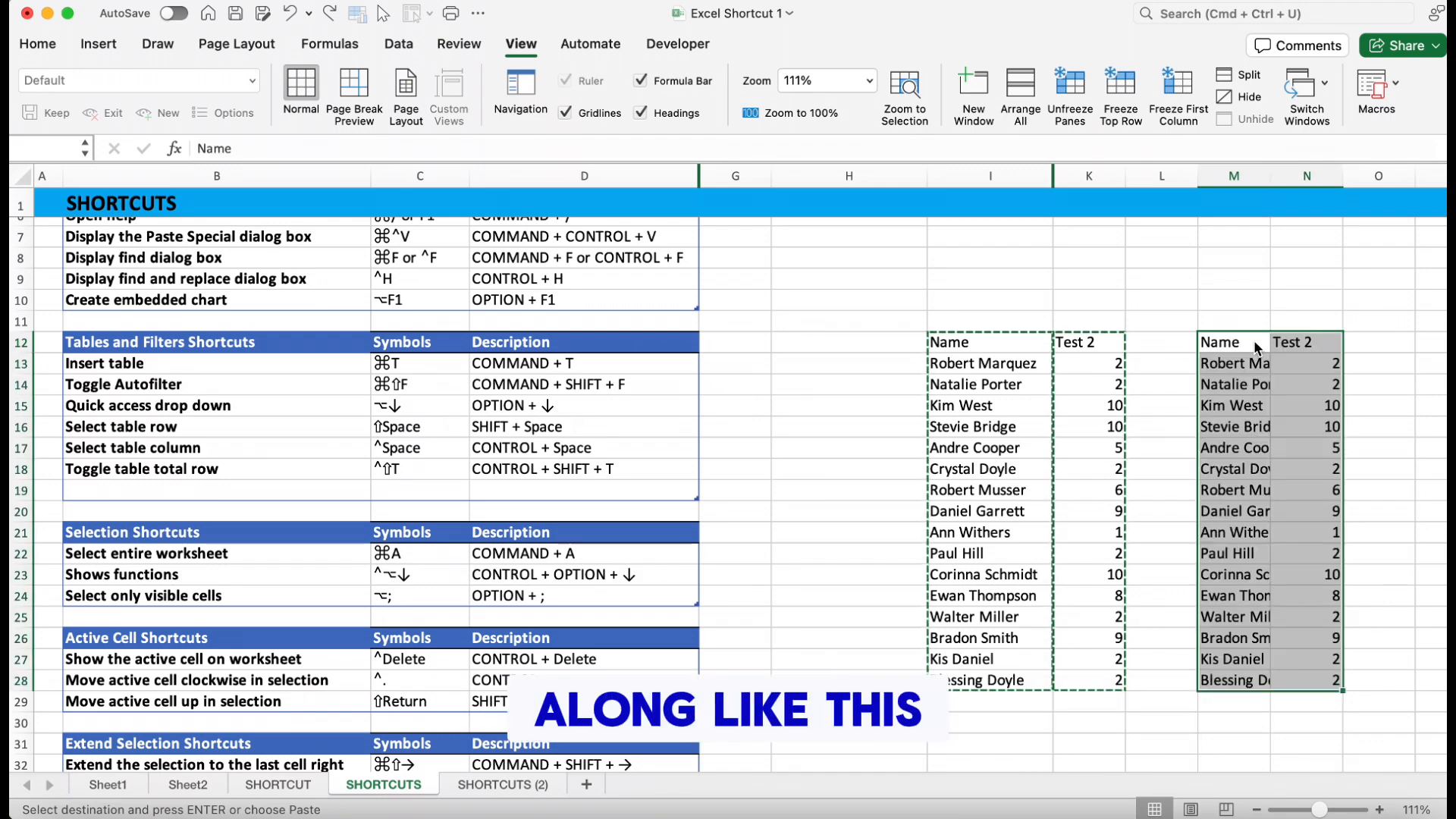
click(1293, 425)
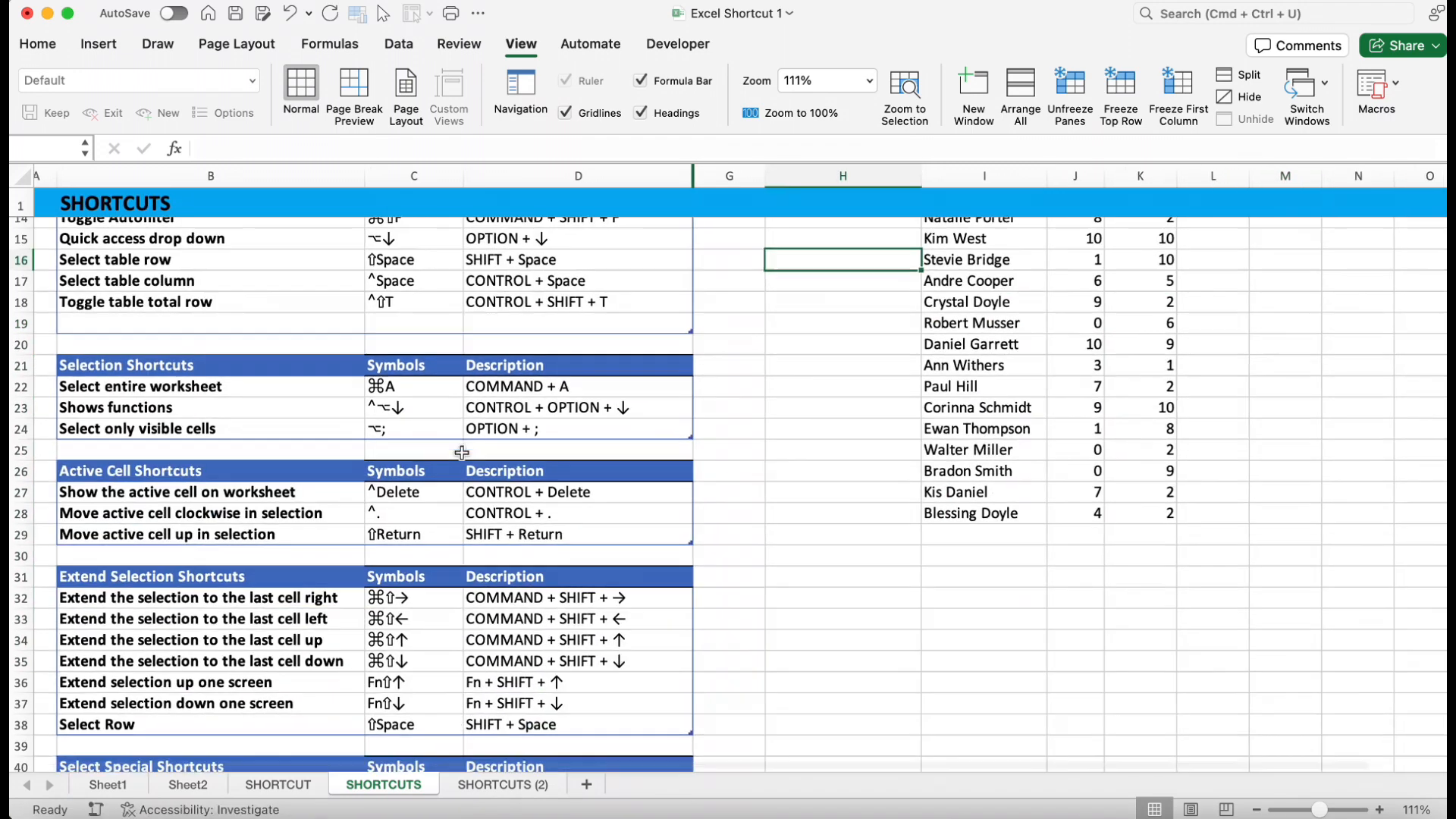
Select the CONTROL + Delete description cell and bring the active cell back into view from far down the sheet
scroll(534, 367, down, 5)
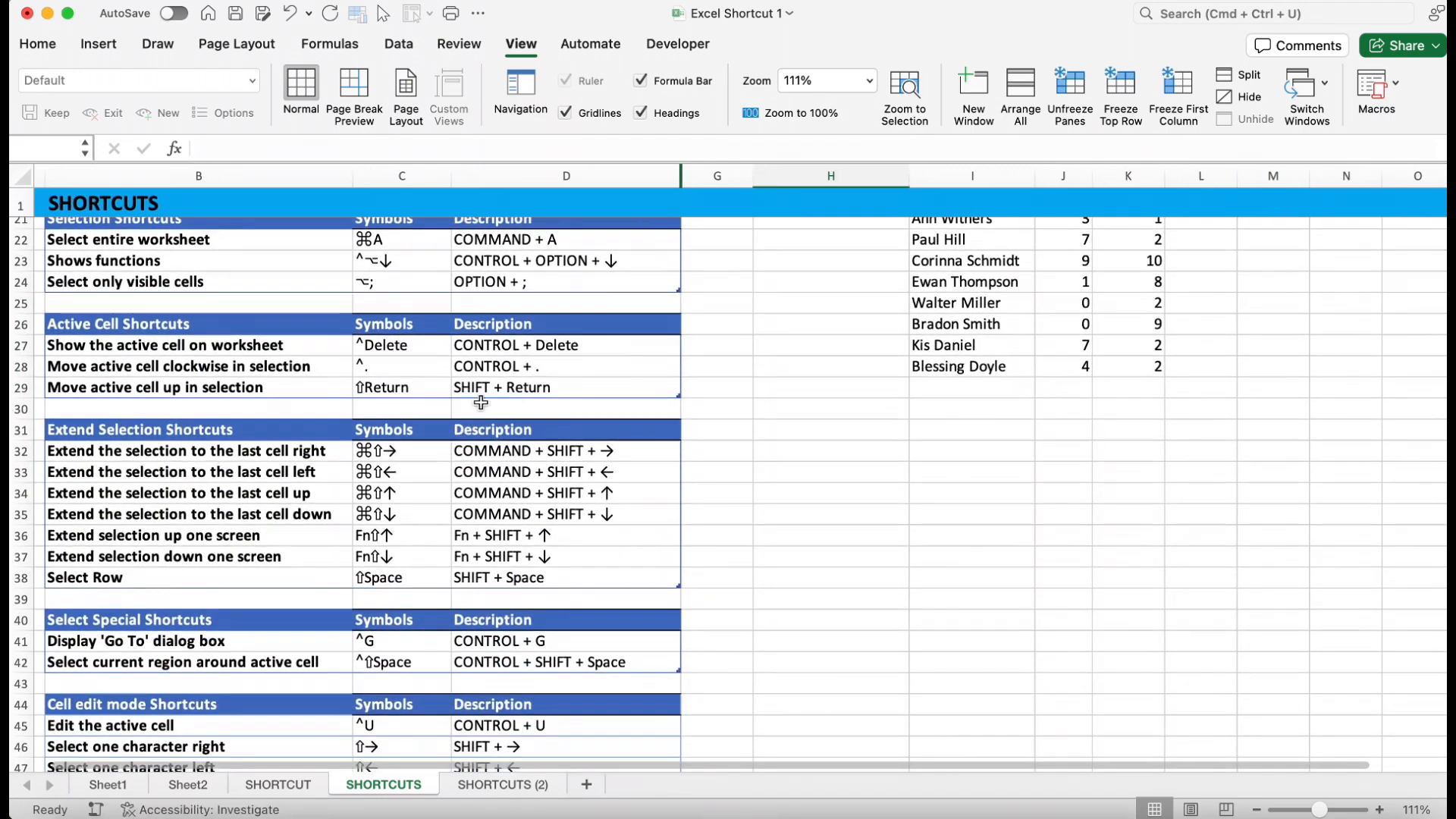
scroll(534, 367, up, 1)
scroll(534, 367, left, 1)
click(570, 365)
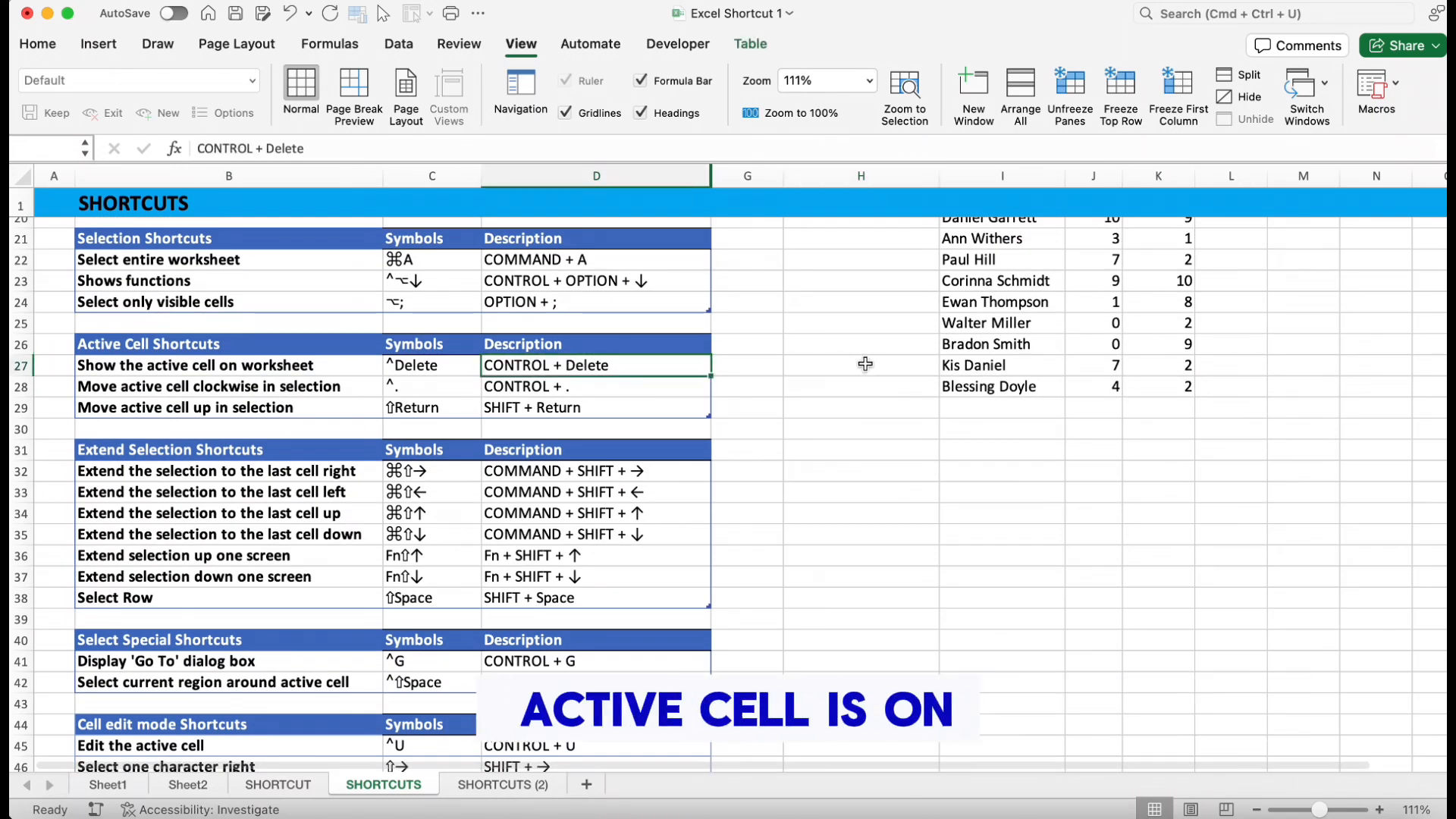
scroll(826, 352, down, 20)
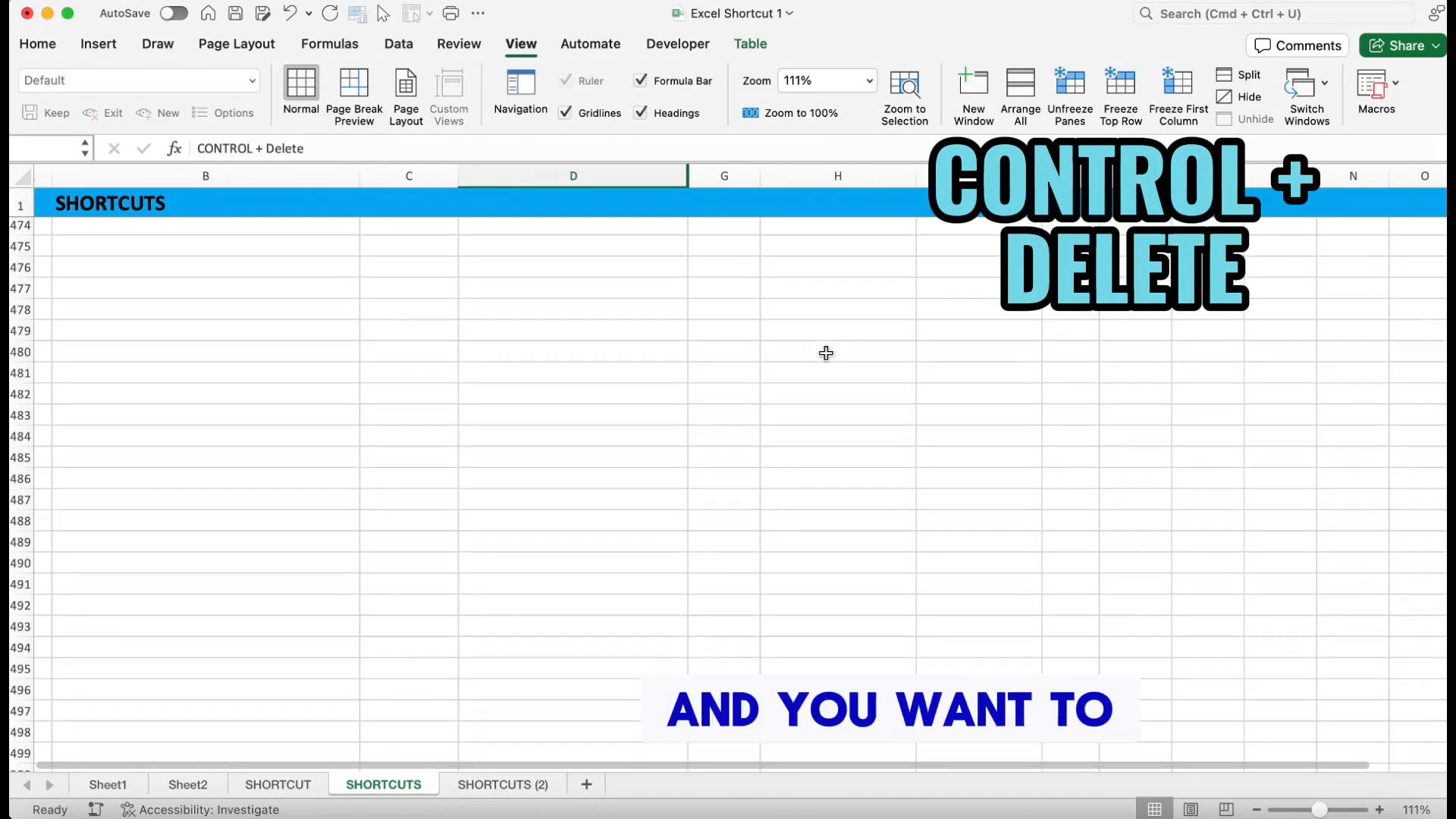
scroll(826, 353, down, 2)
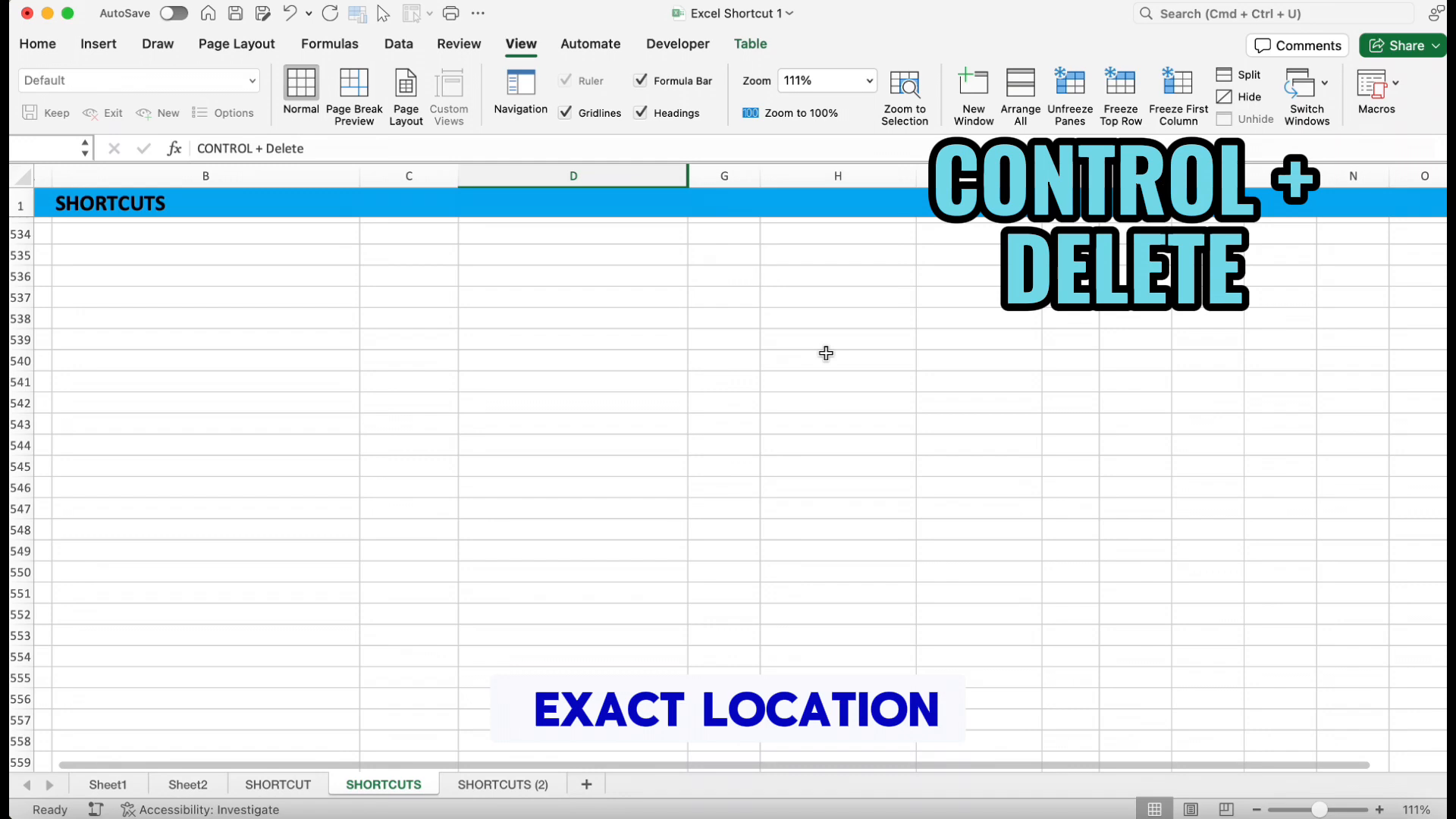
key(ctrl+BackSpace)
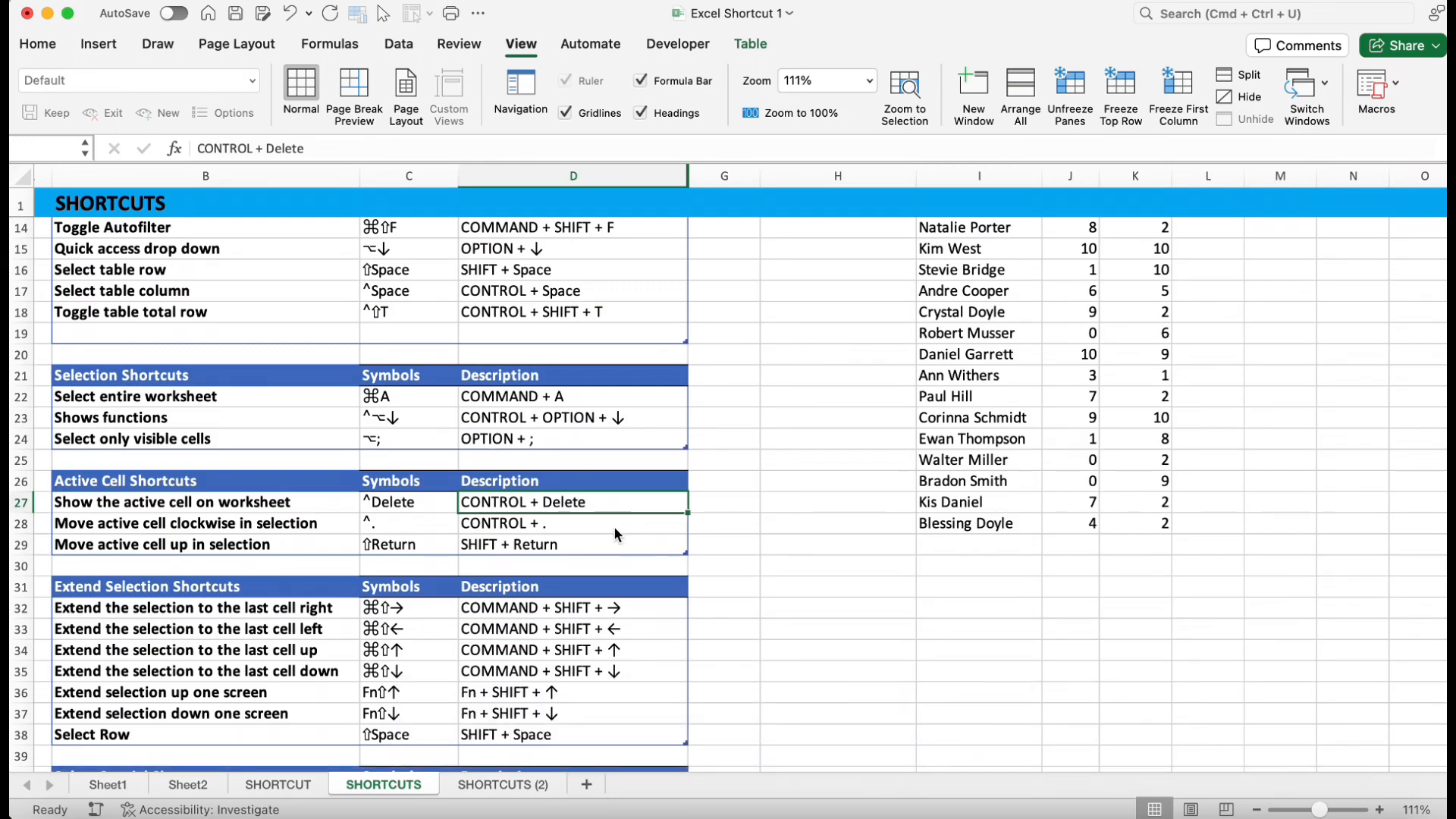
click(637, 523)
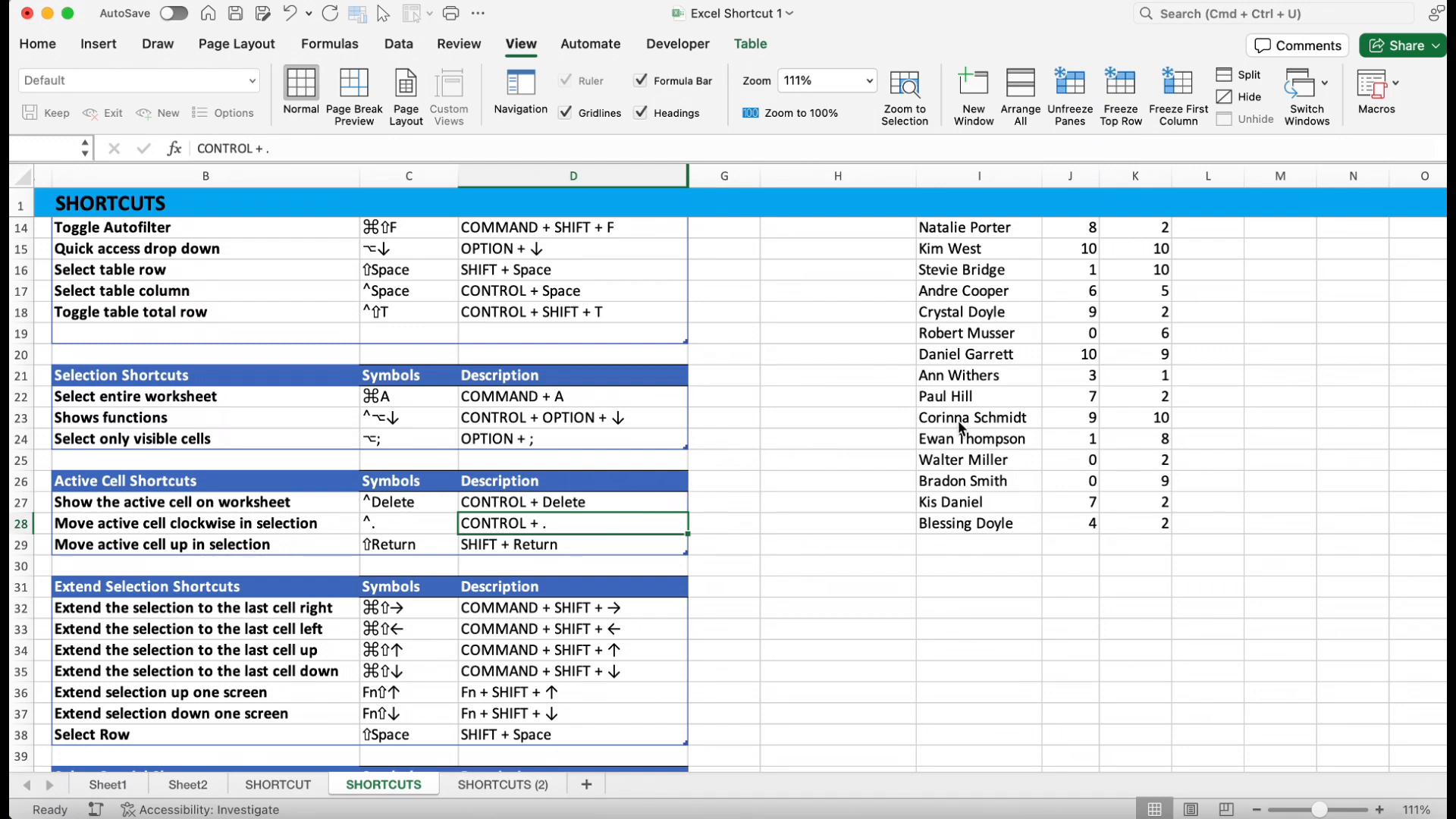
drag(957, 419, 1129, 530)
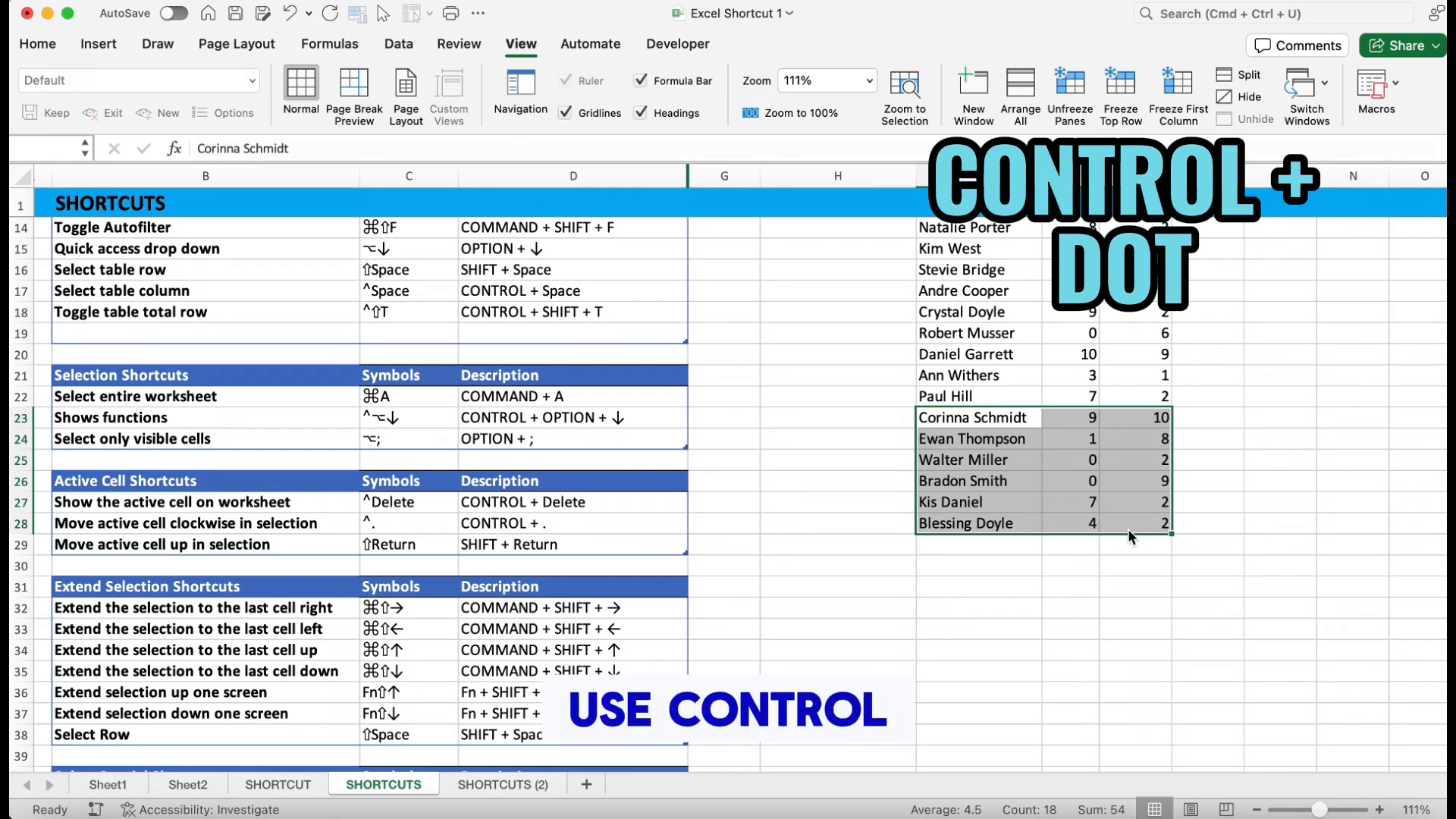
key(ctrl+period)
key(ctrl+period)
key(ctrl+period)
key(ctrl+period)
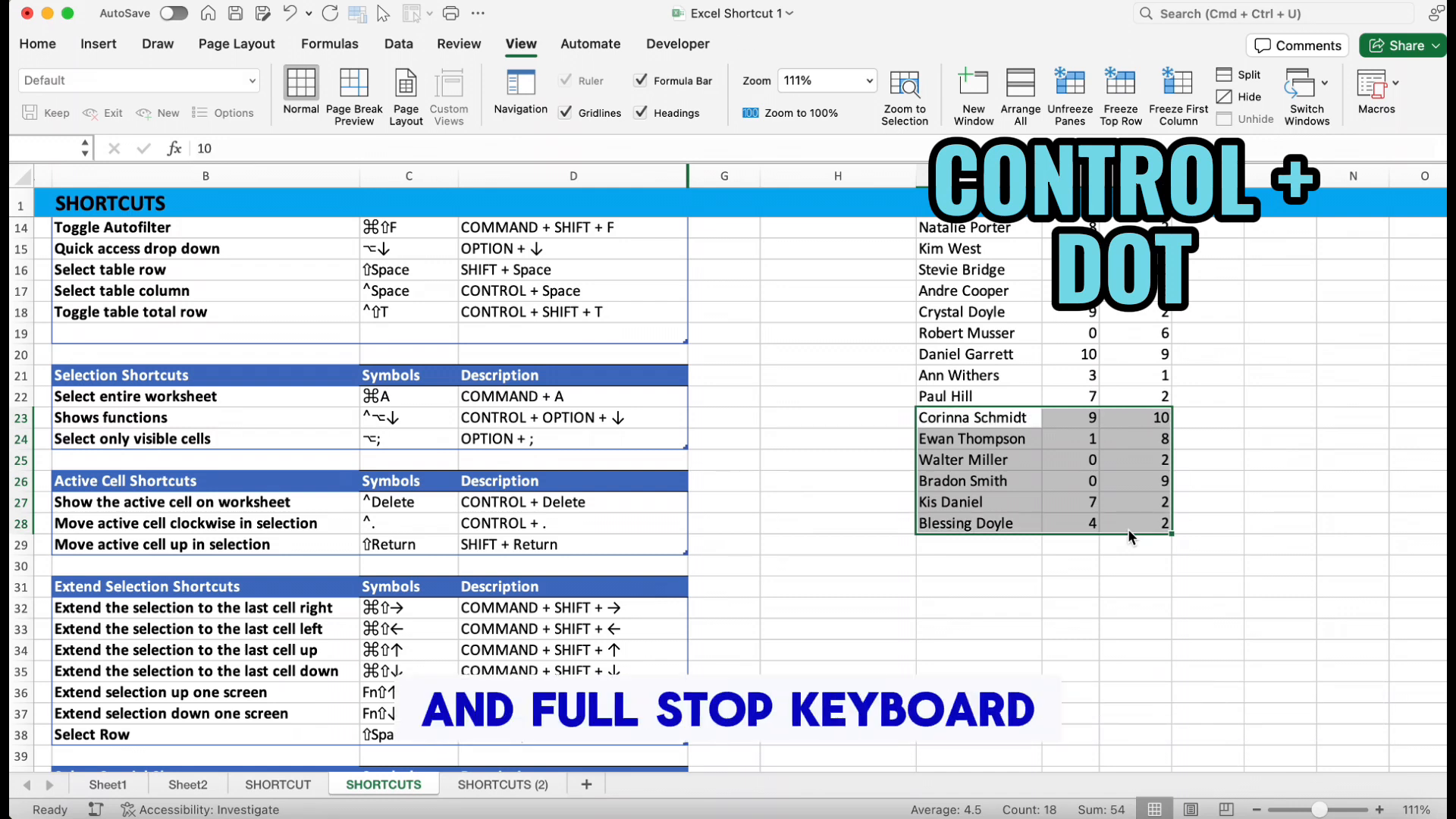
key(ctrl+period)
key(ctrl+period)
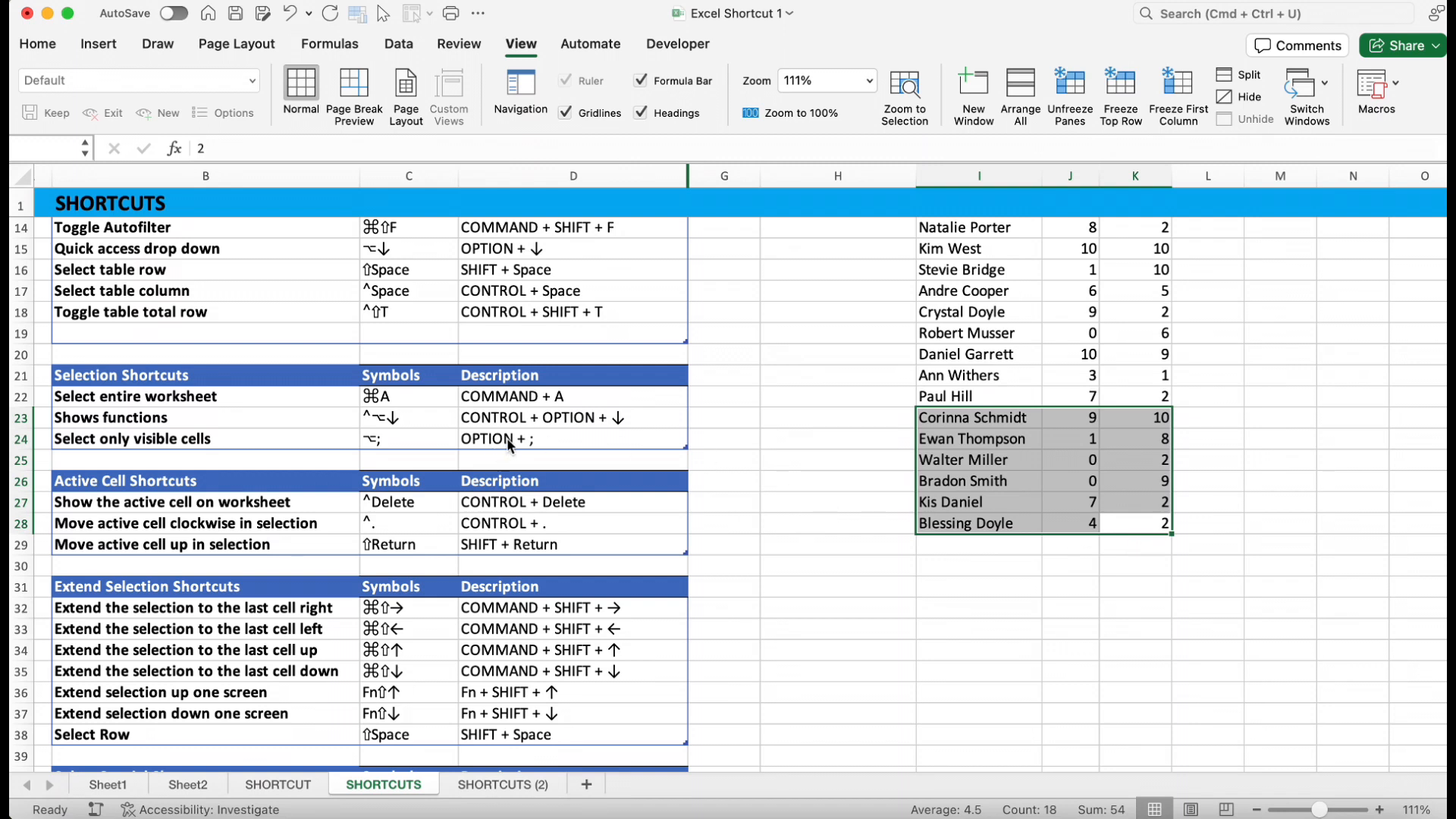
click(536, 549)
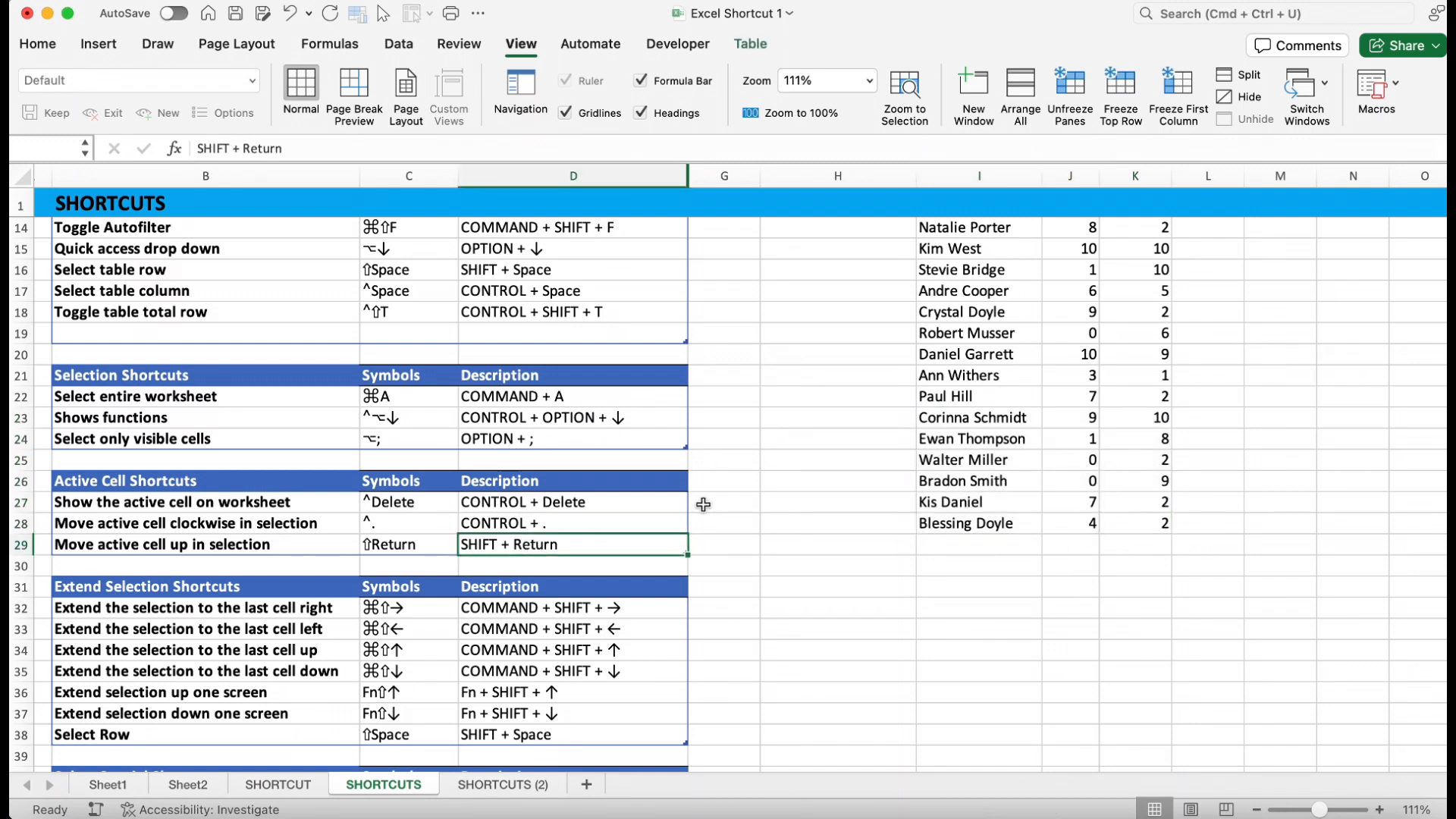
drag(958, 360, 1126, 461)
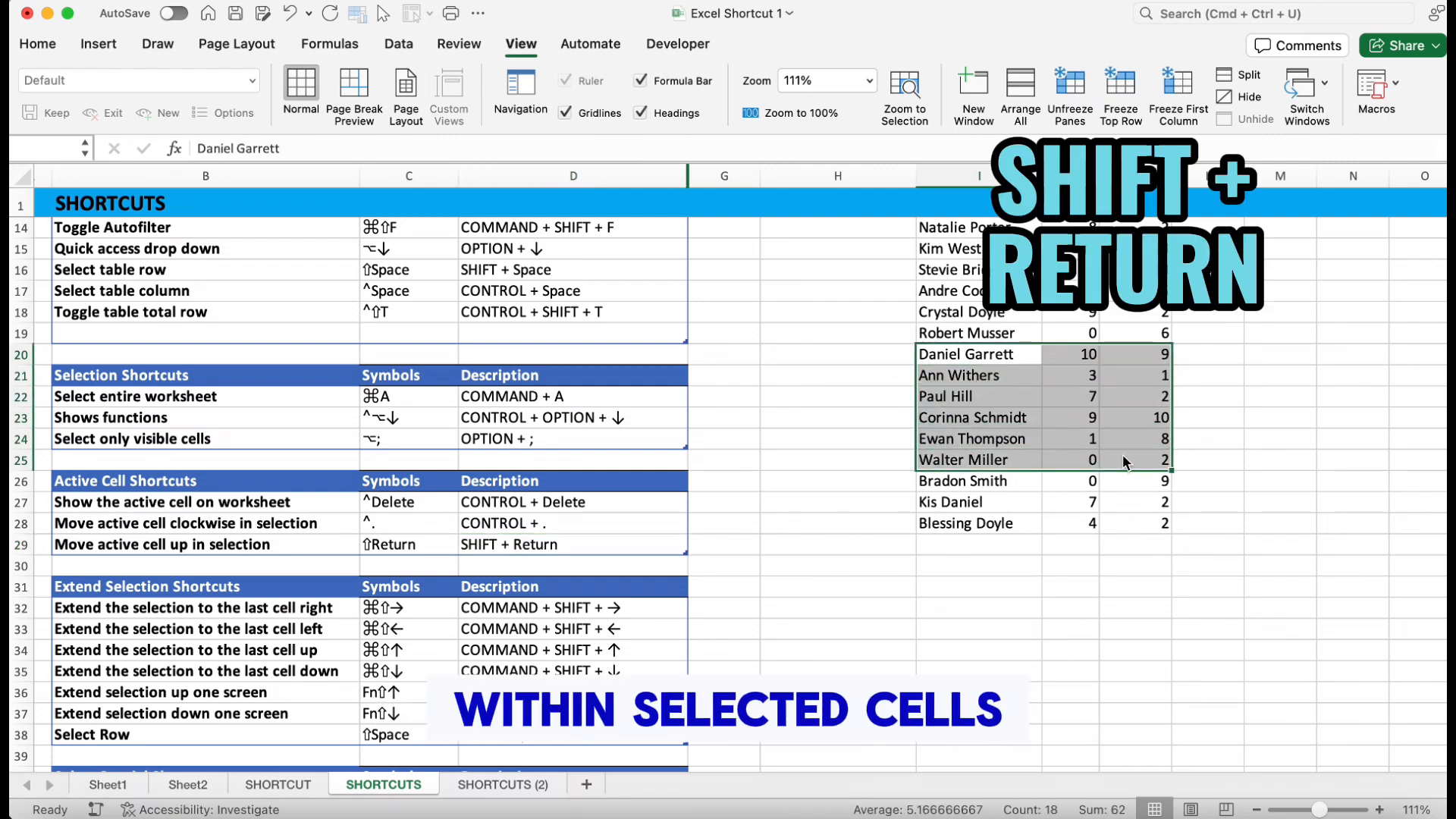
key(shift+Return)
key(shift+Return)
key(shift+Return)
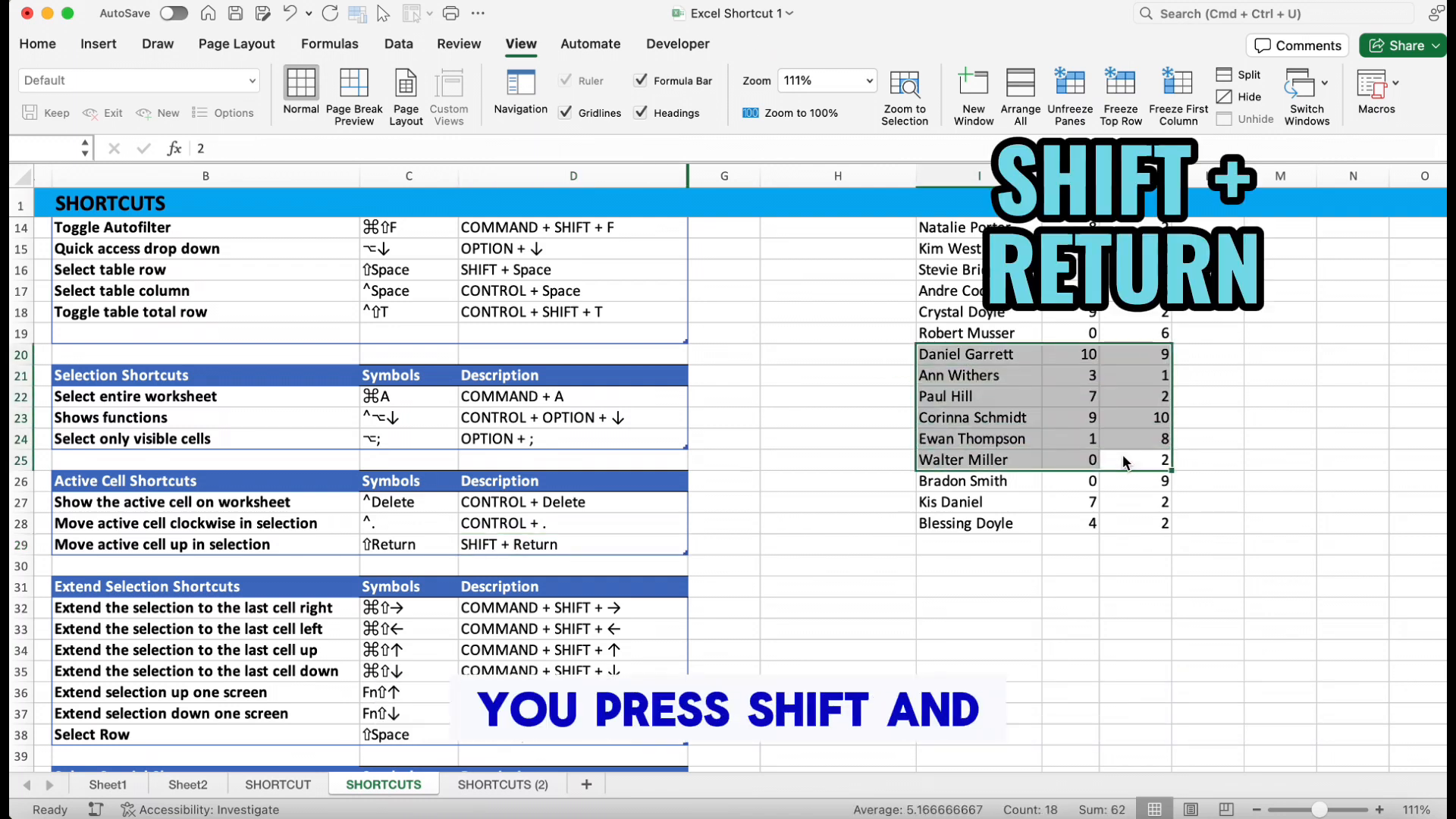
key(shift+Return)
key(shift+Return)
key(shift+Return)
key(shift+Return)
key(shift+Return)
key(shift+Return)
key(shift+Return)
key(shift+Return)
key(shift+Return)
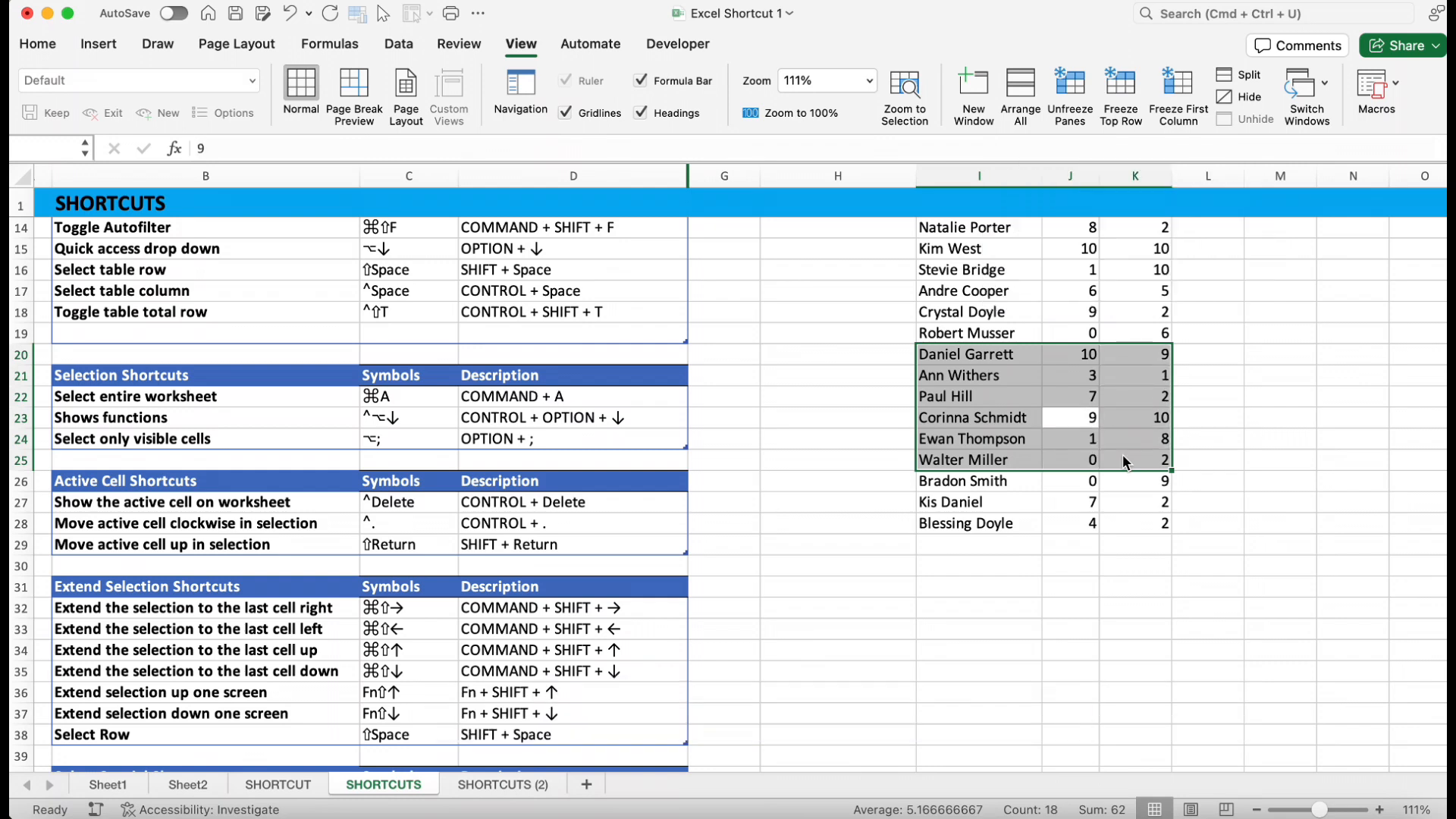
key(shift+Return)
key(shift+Return)
key(shift+Return)
key(shift+Return)
key(shift+Return)
key(shift+Return)
key(shift+Return)
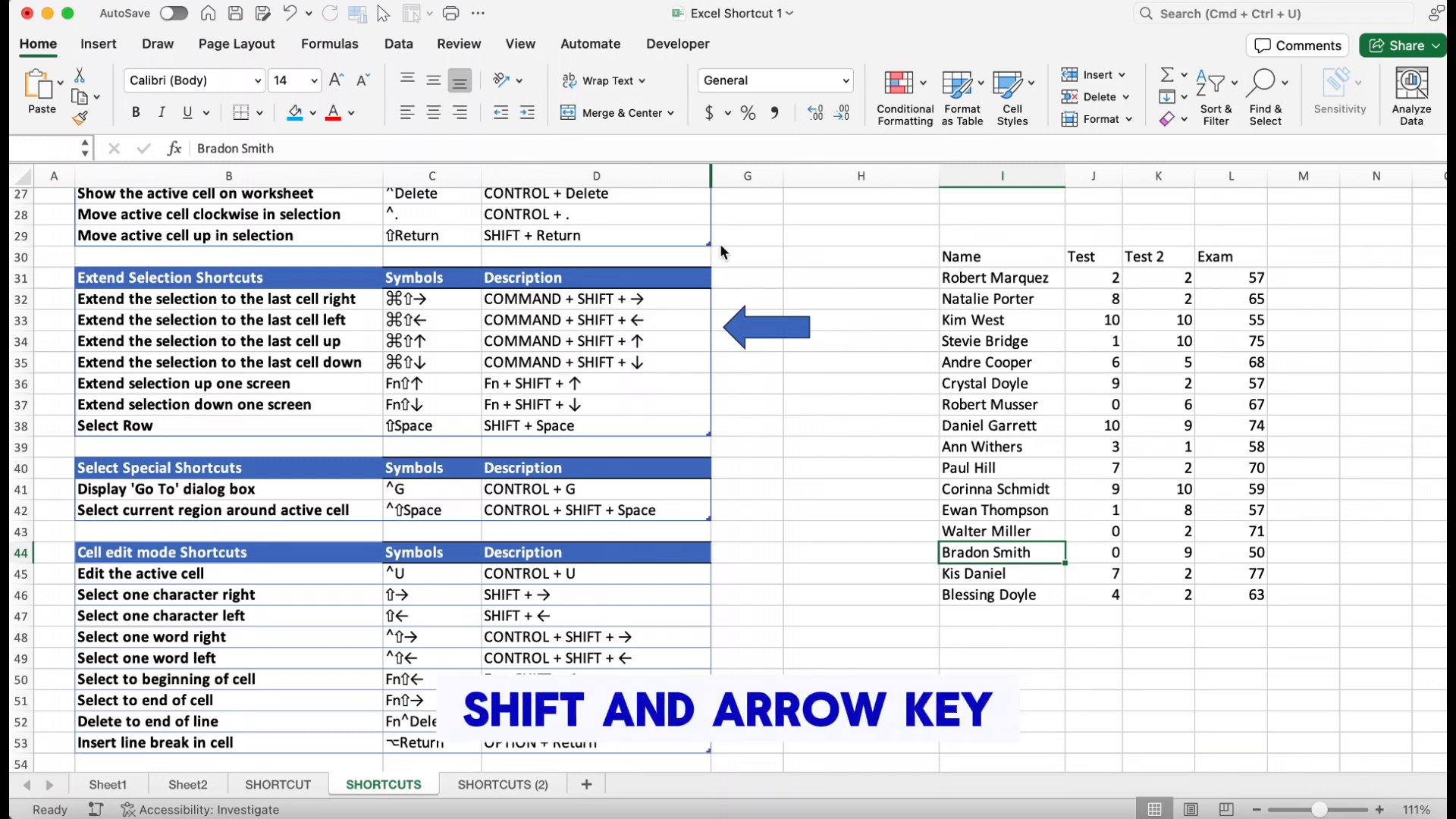
click(979, 274)
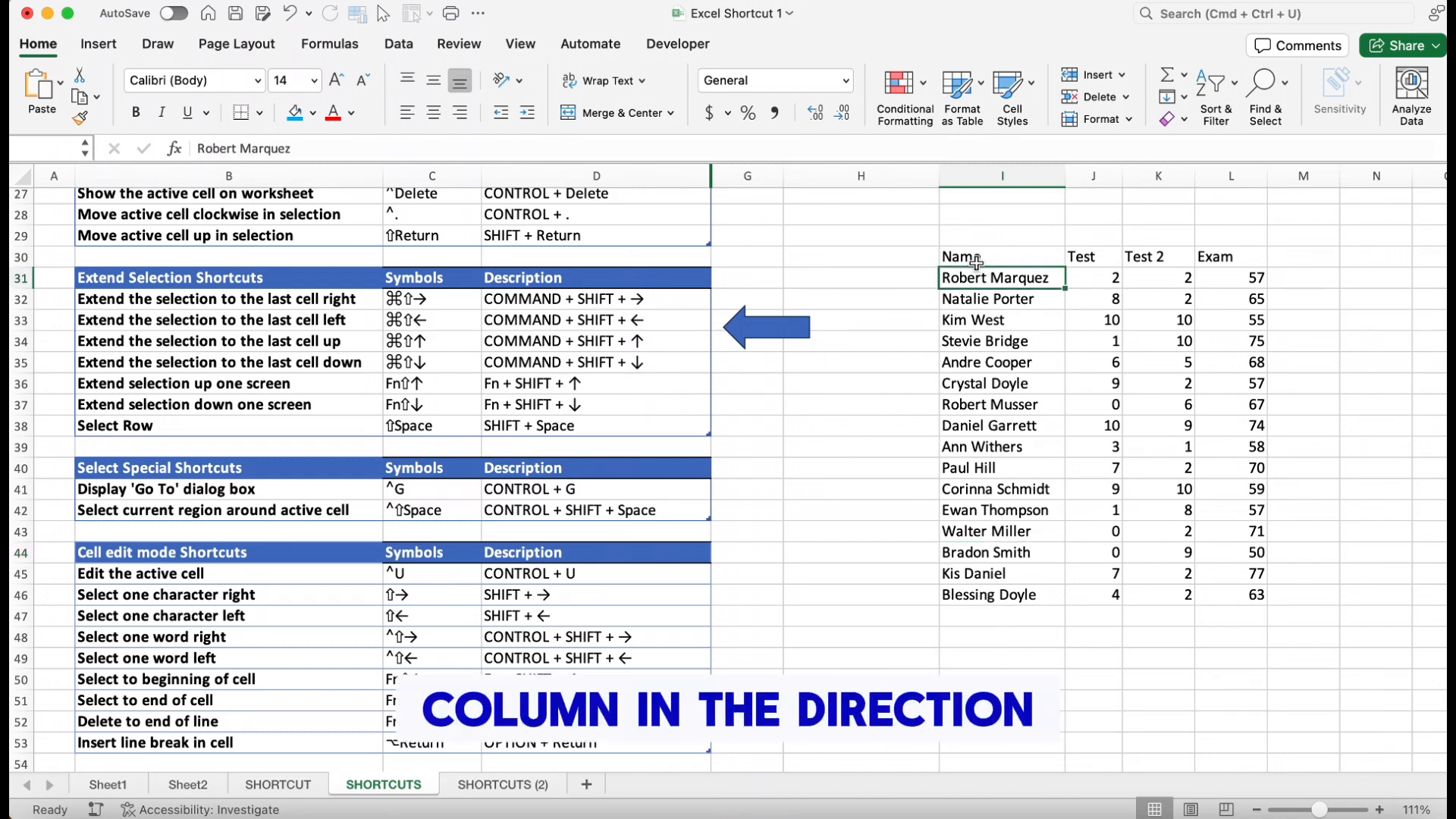
key(super+shift+Right)
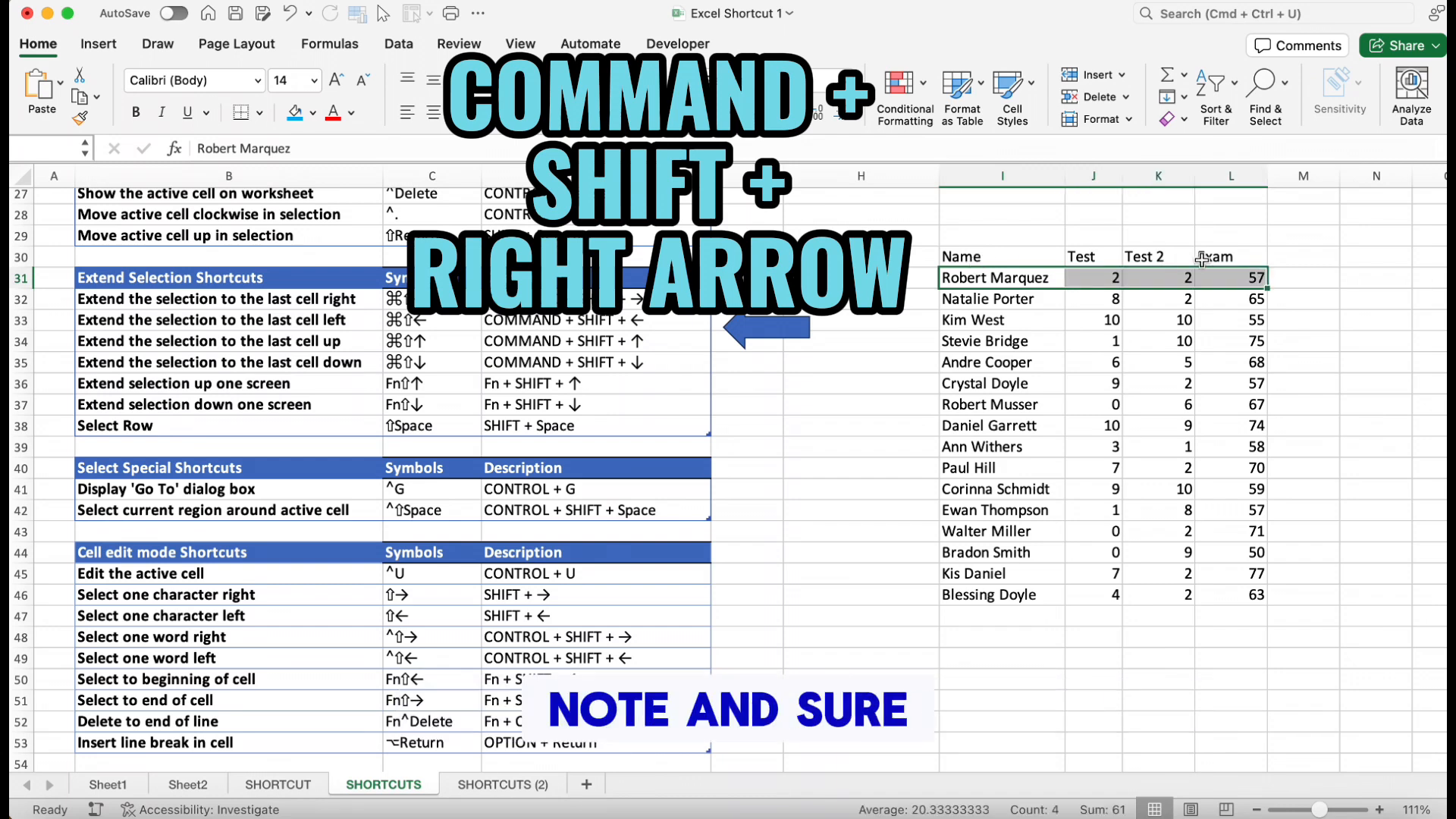
click(1237, 253)
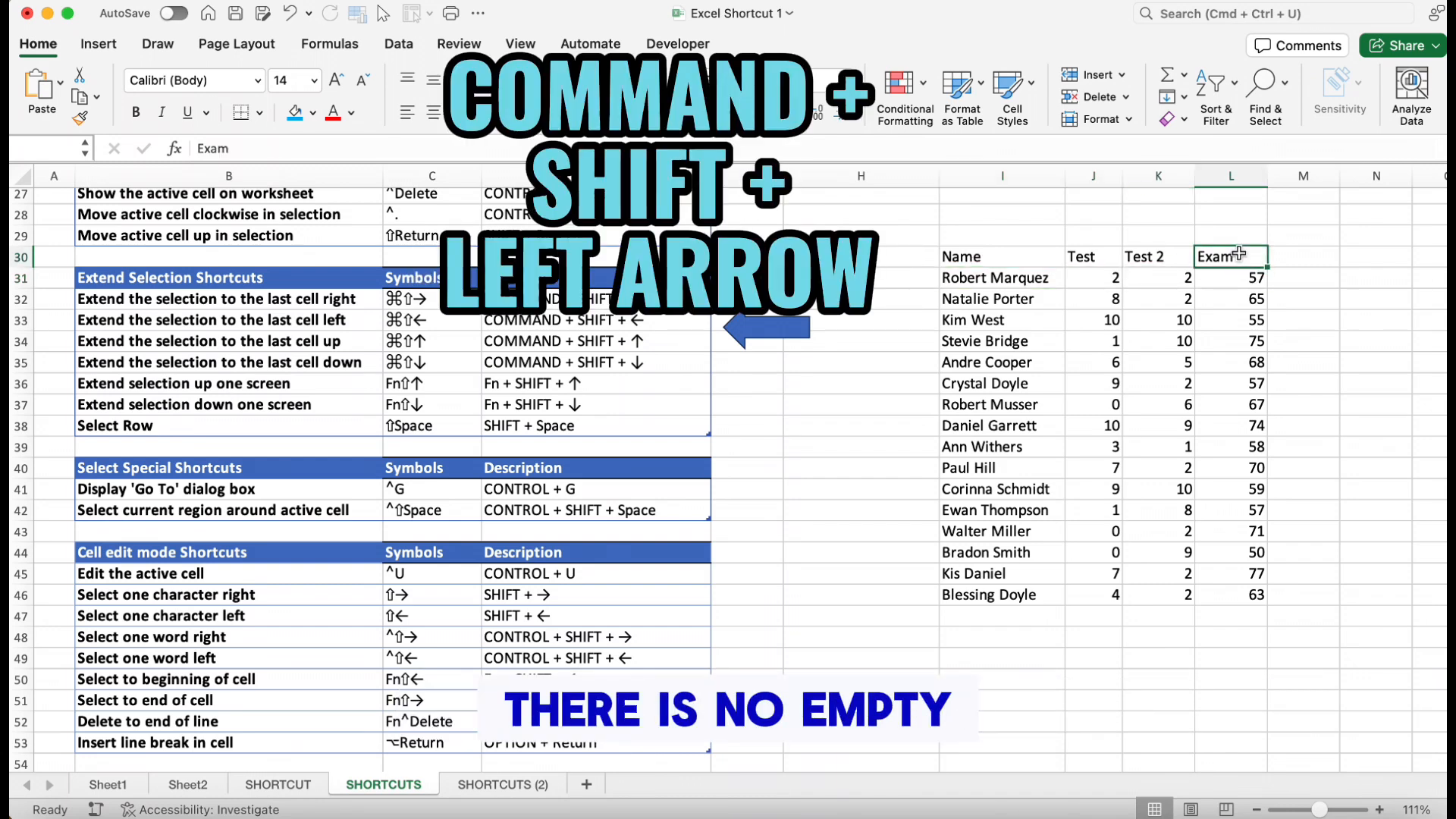
key(super+shift+Left)
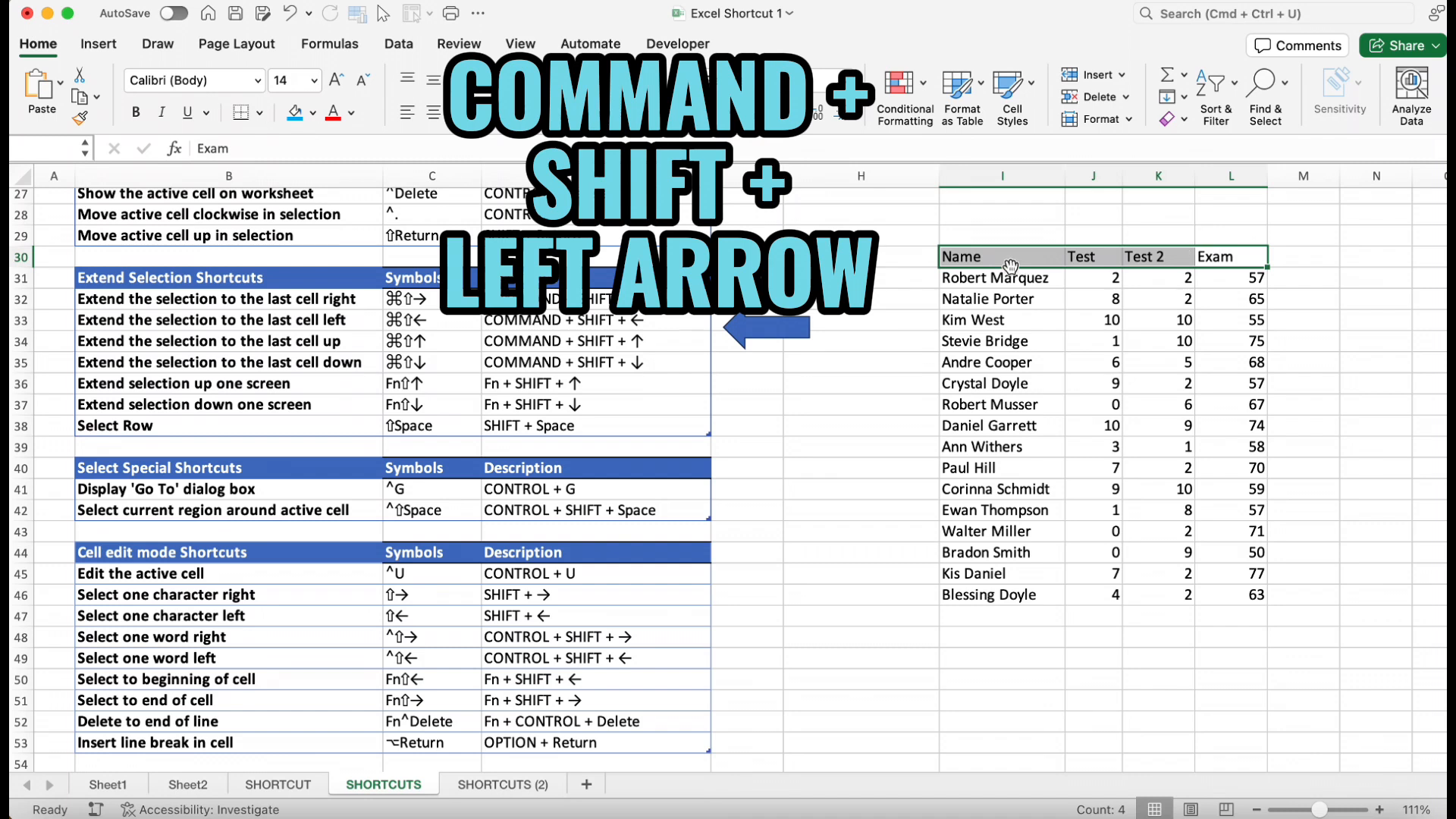
click(975, 259)
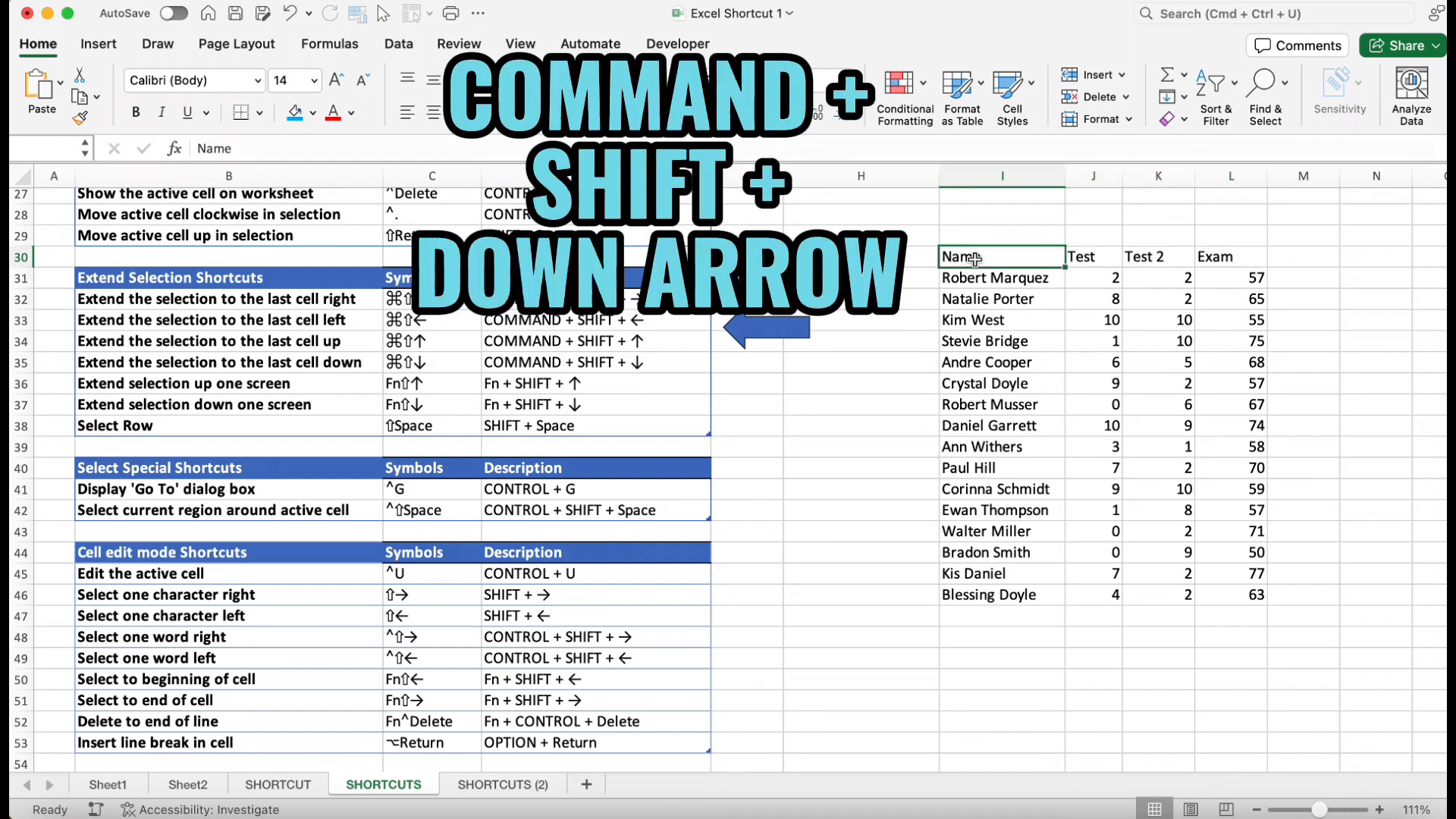
key(super+shift+Down)
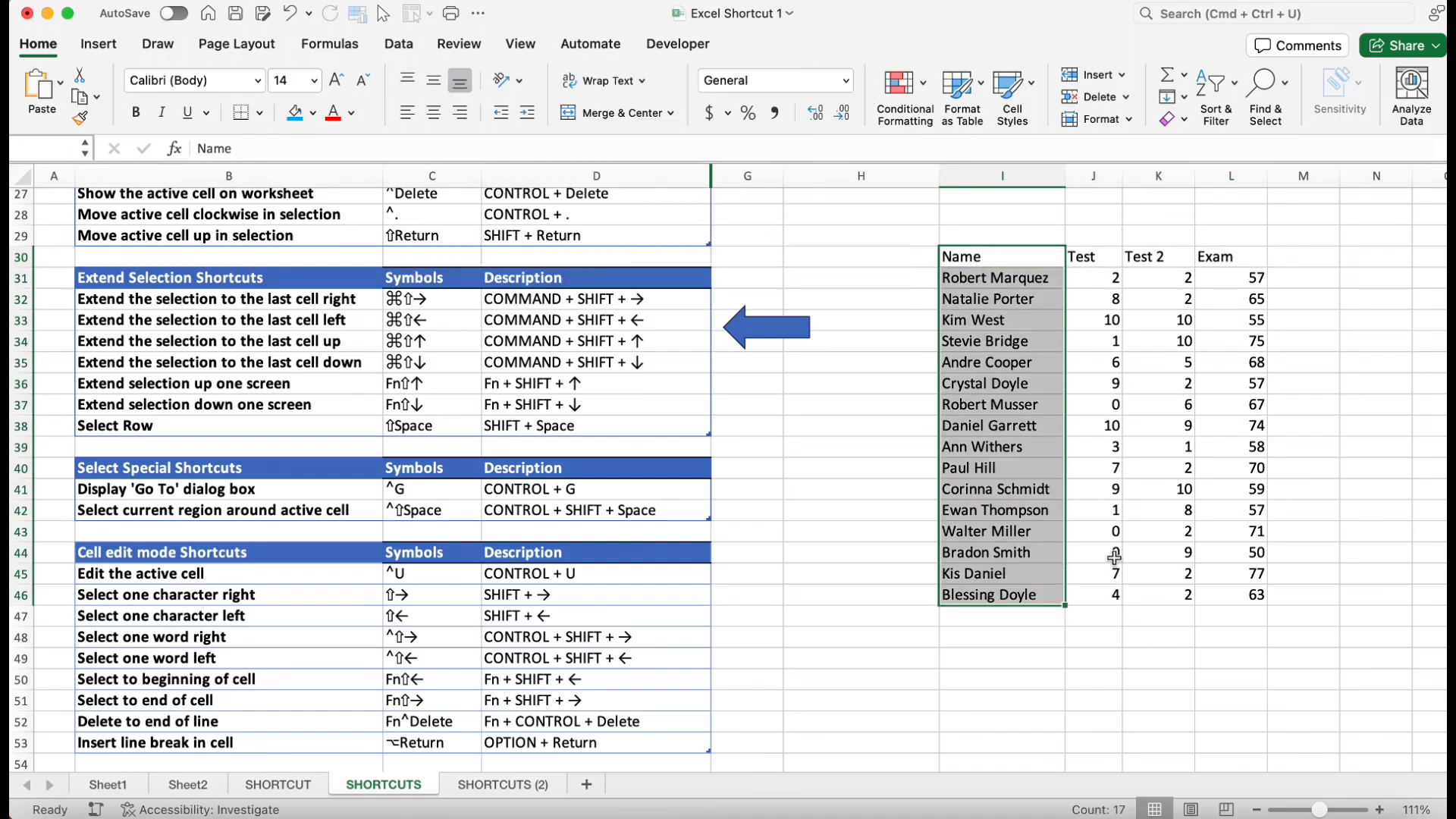
click(984, 595)
key(super+shift+Up)
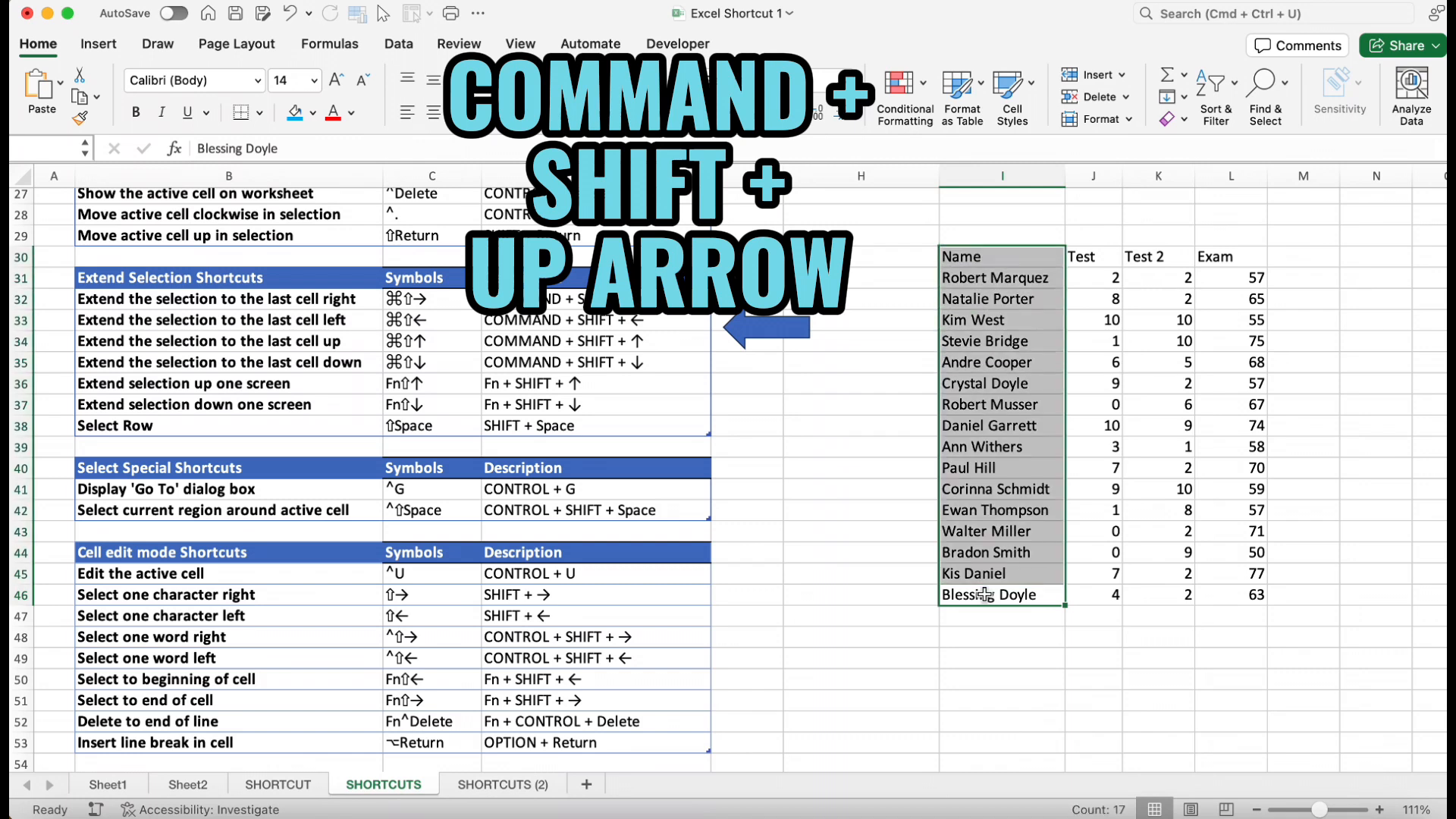
Extend the selection from the Name header down by one screen
click(1005, 261)
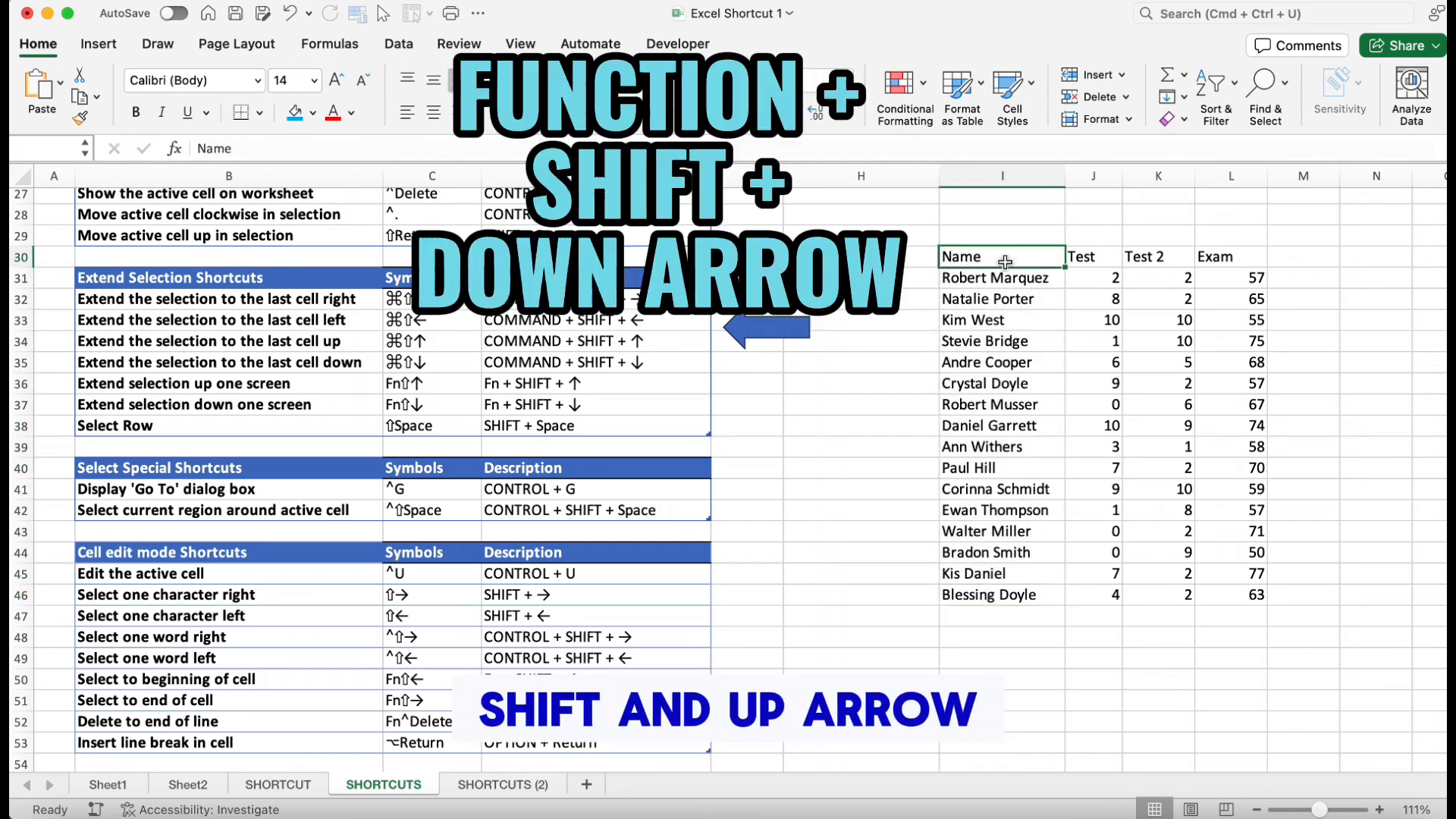
key(shift+Page_Down)
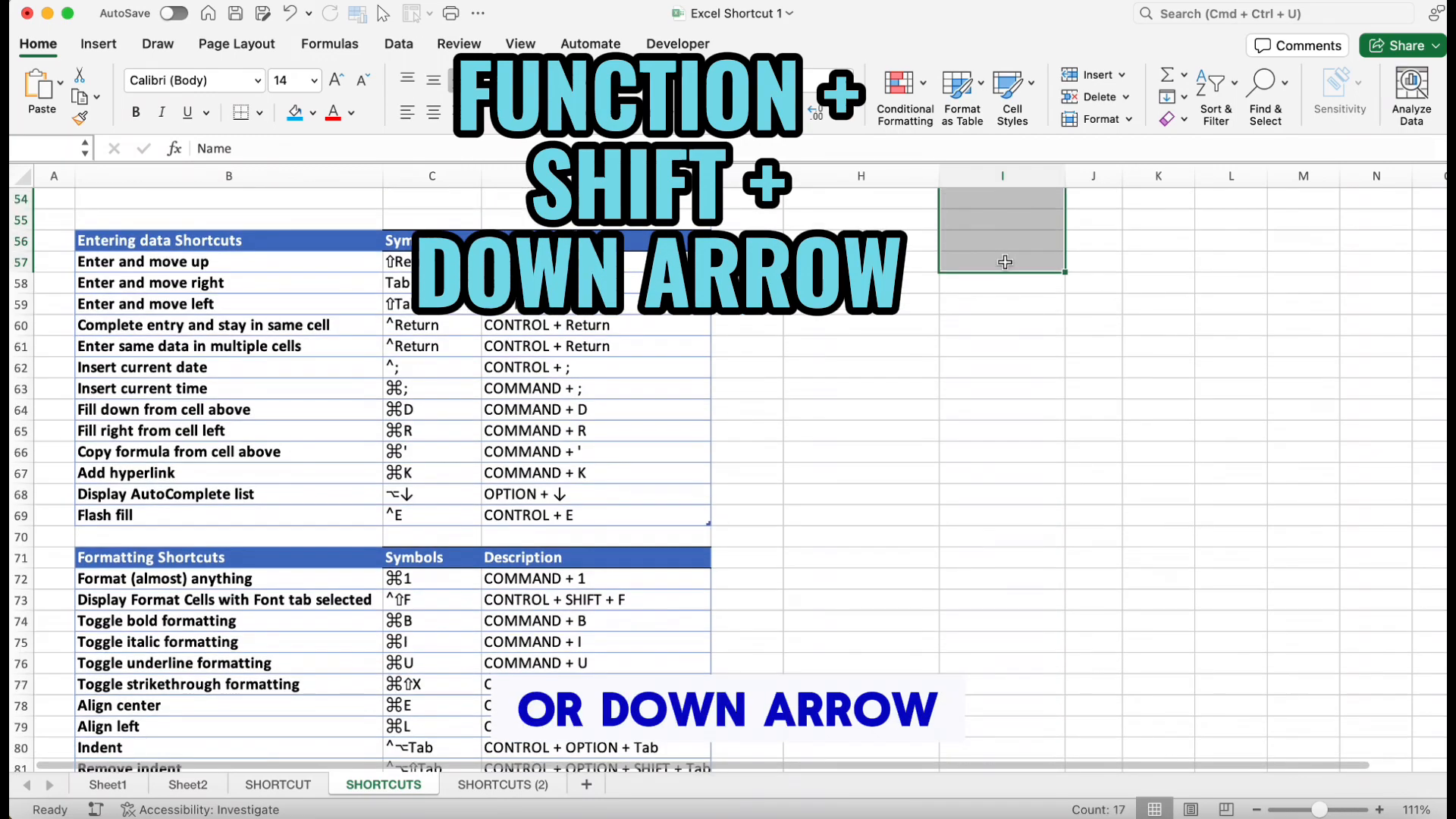
scroll(1005, 262, up, 3)
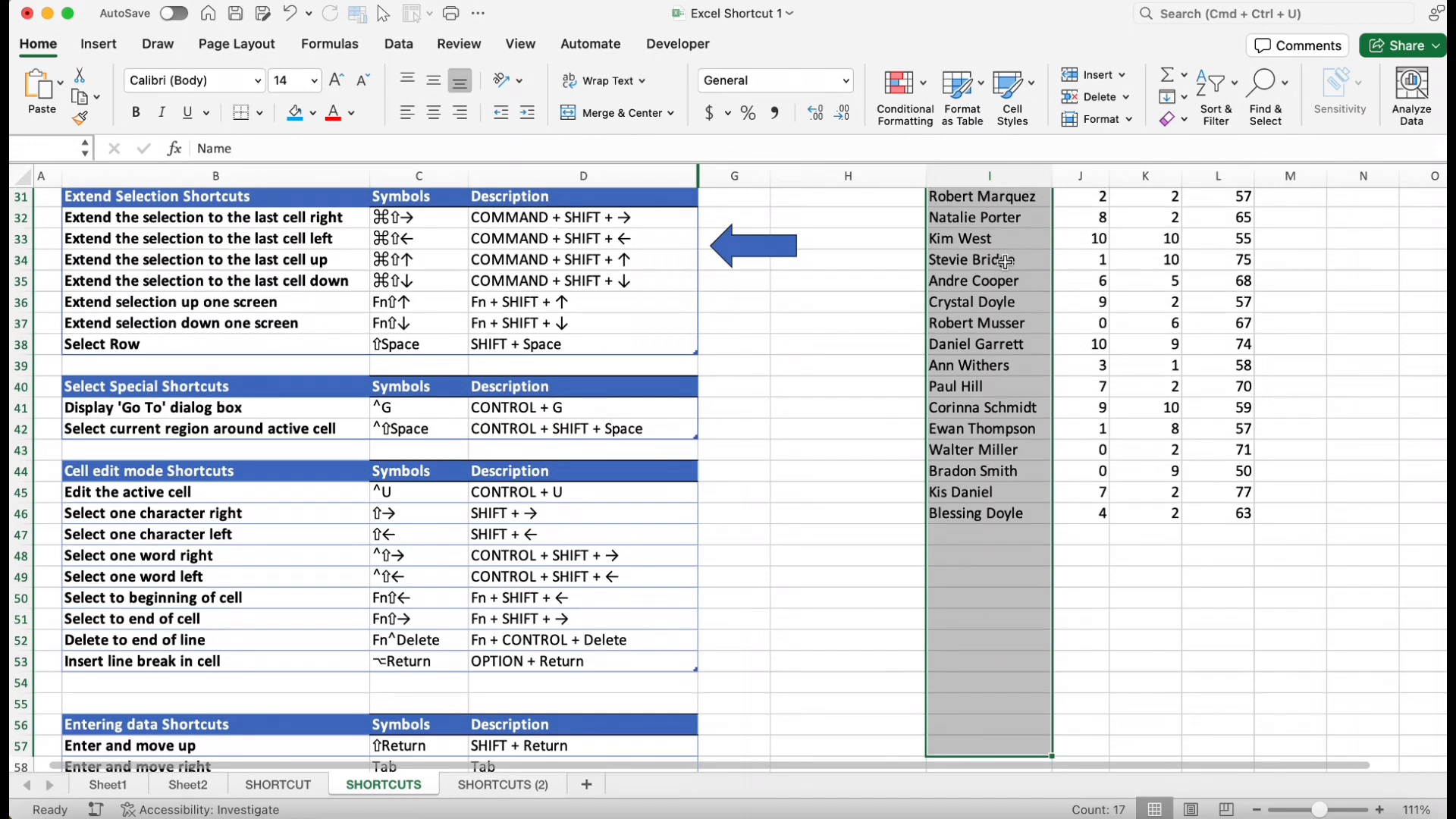
Select the empty cell in column I at row 56 and extend the selection up by one screen
click(1014, 725)
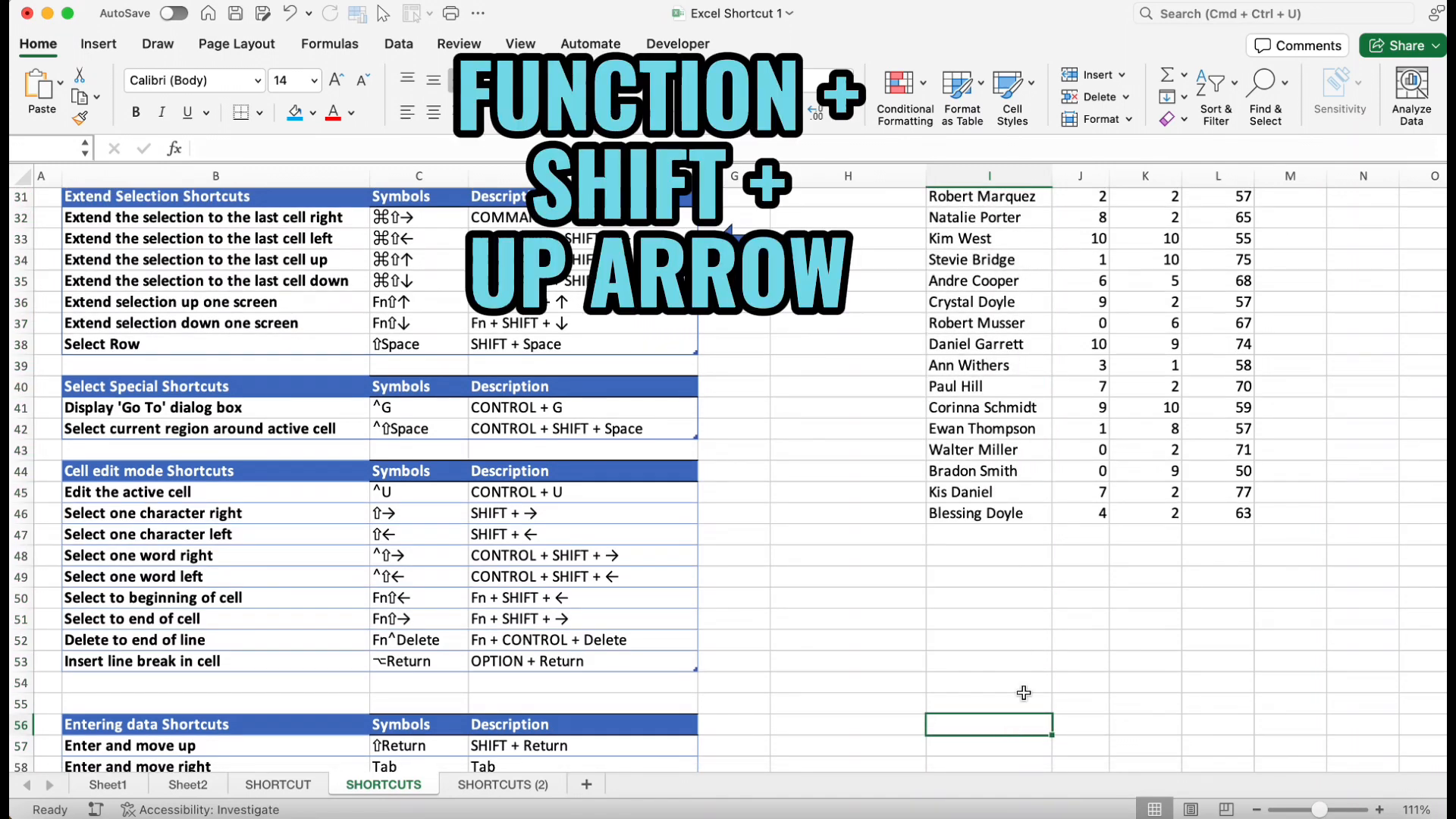
key(shift+Page_Up)
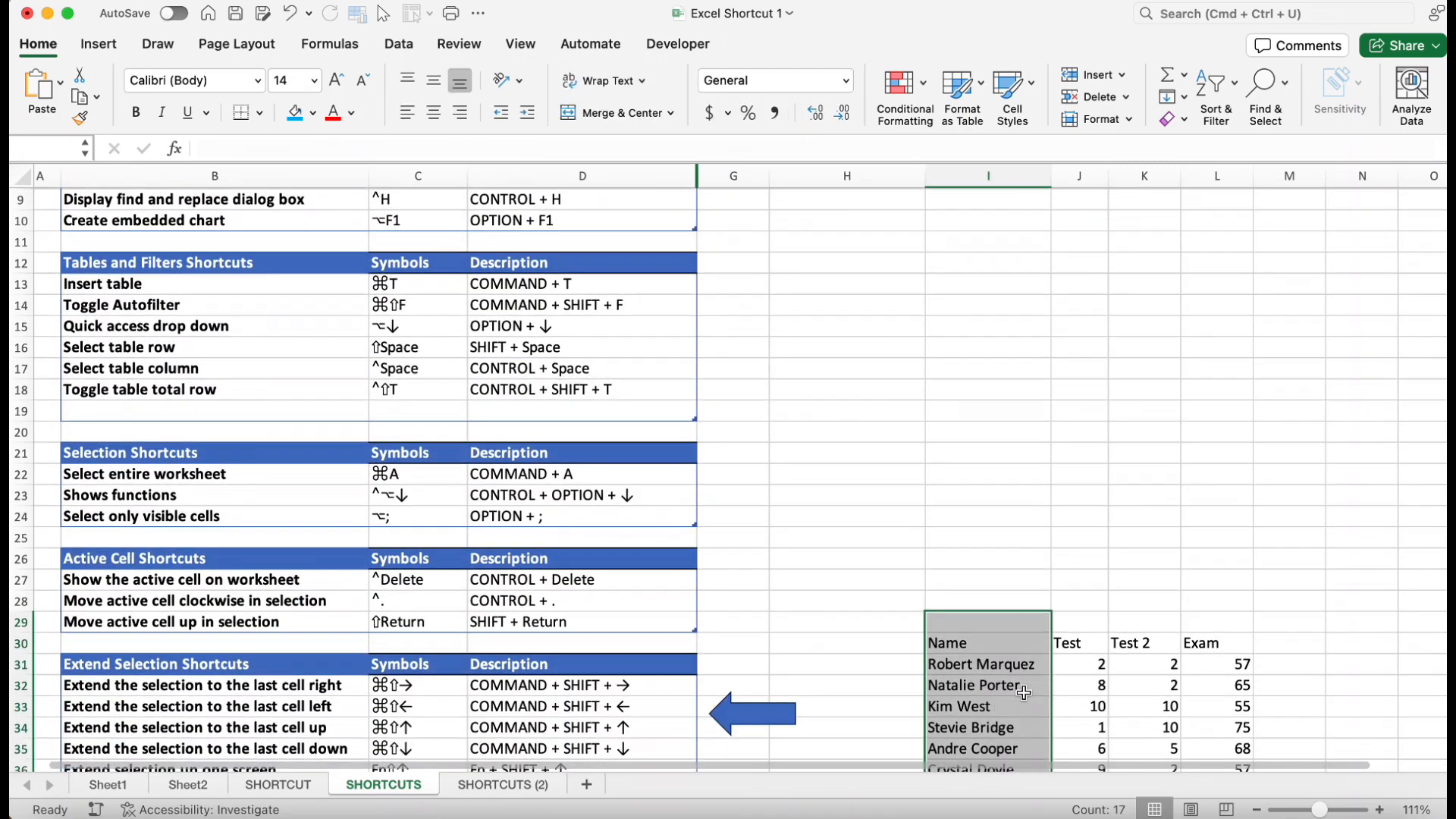
scroll(1023, 692, down, 5)
scroll(1024, 693, up, 2)
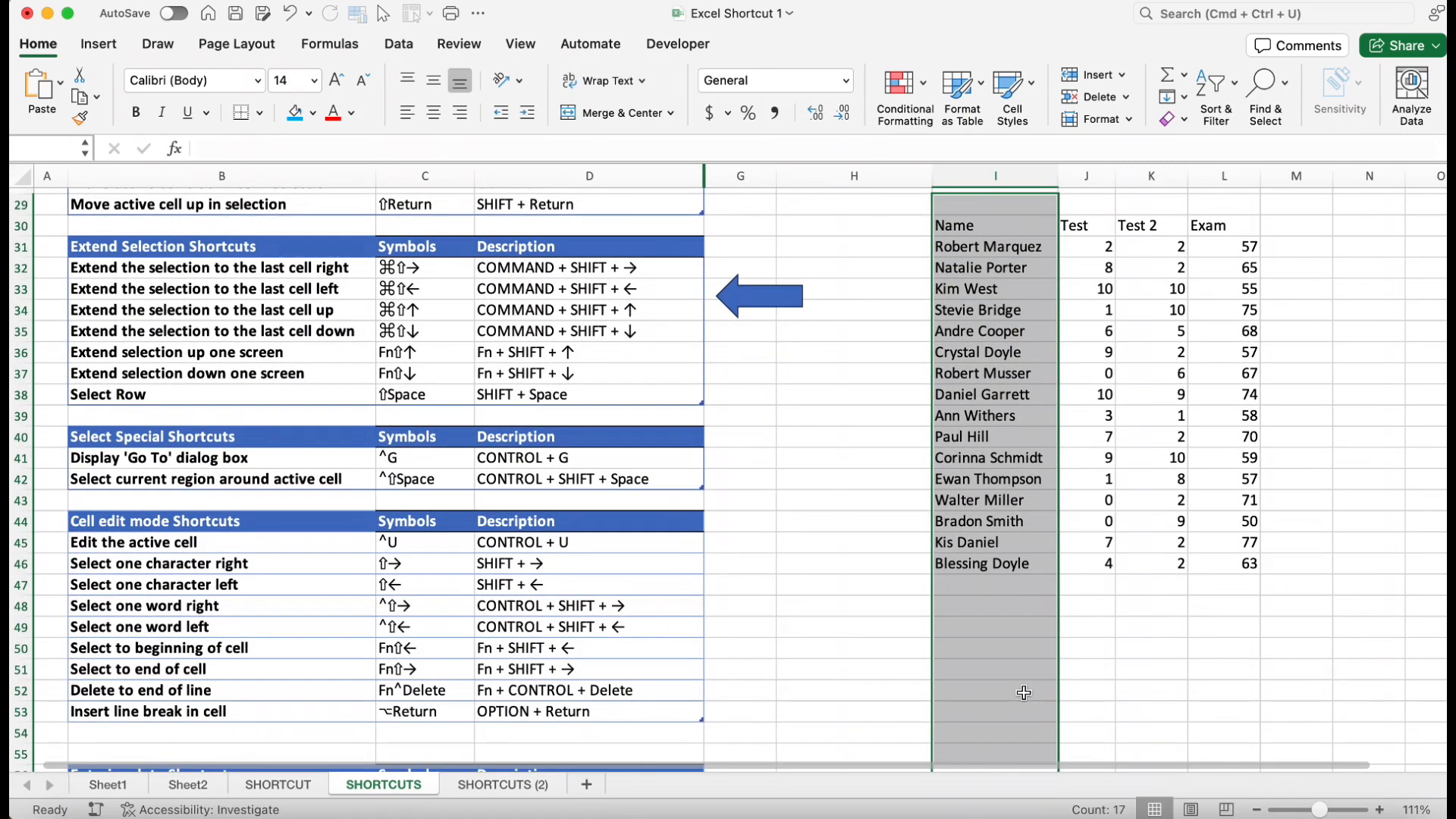
Select the entire row 38 starting from its SHIFT + Space description cell
click(609, 393)
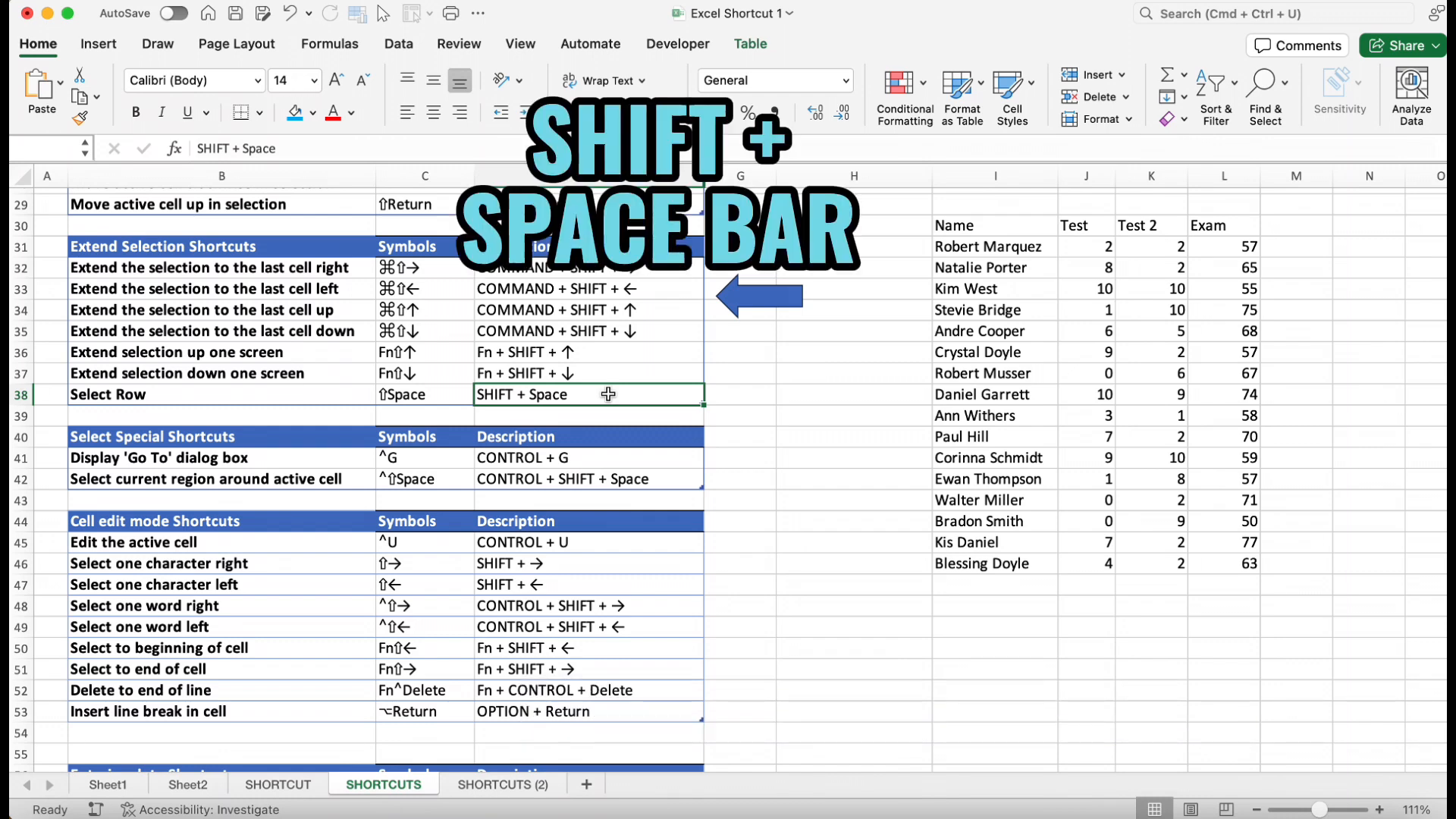
key(shift+space)
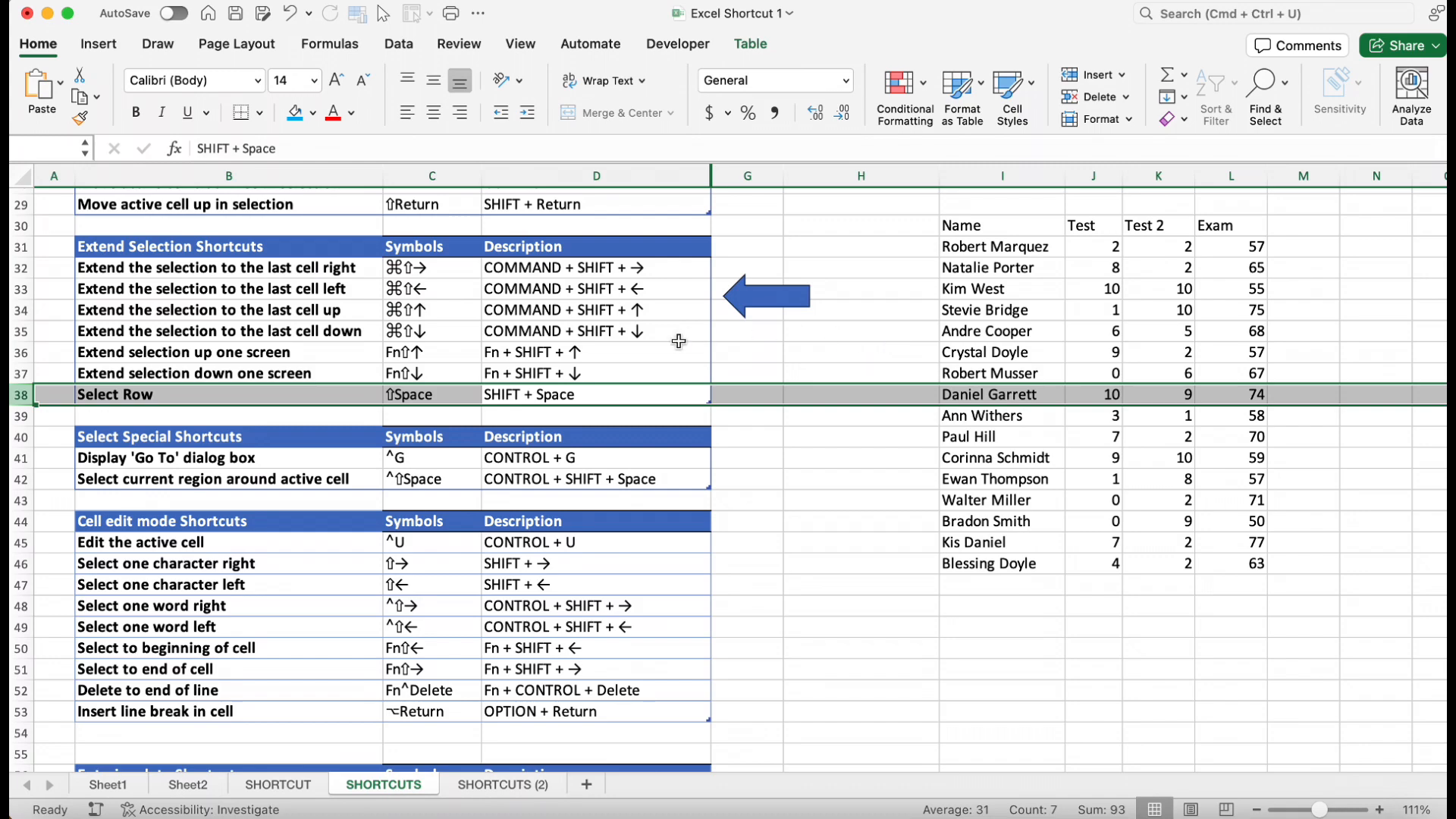
scroll(674, 335, right, 5)
scroll(676, 334, left, 5)
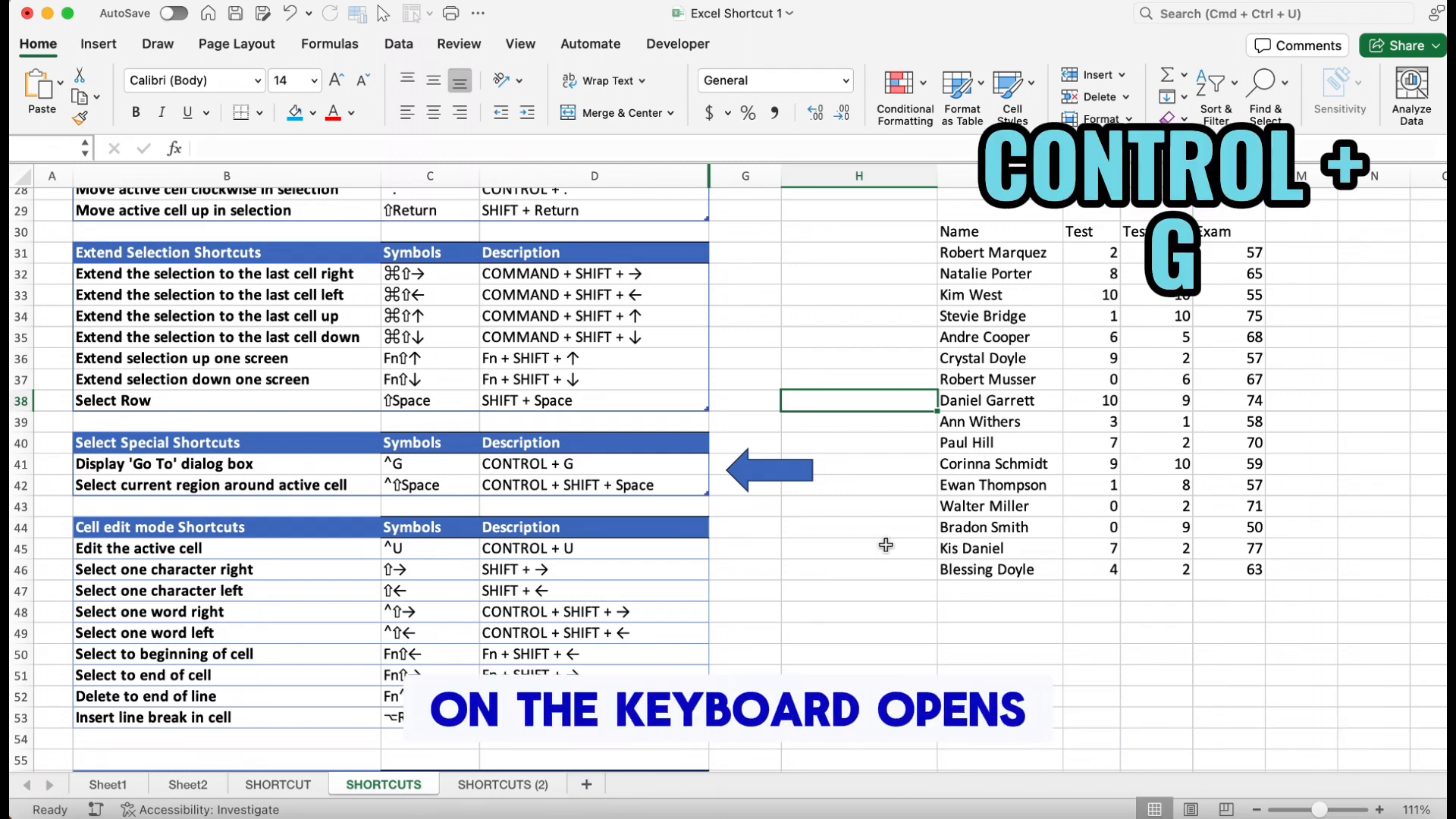
Select cell H41 and open the Go To dialog
click(872, 456)
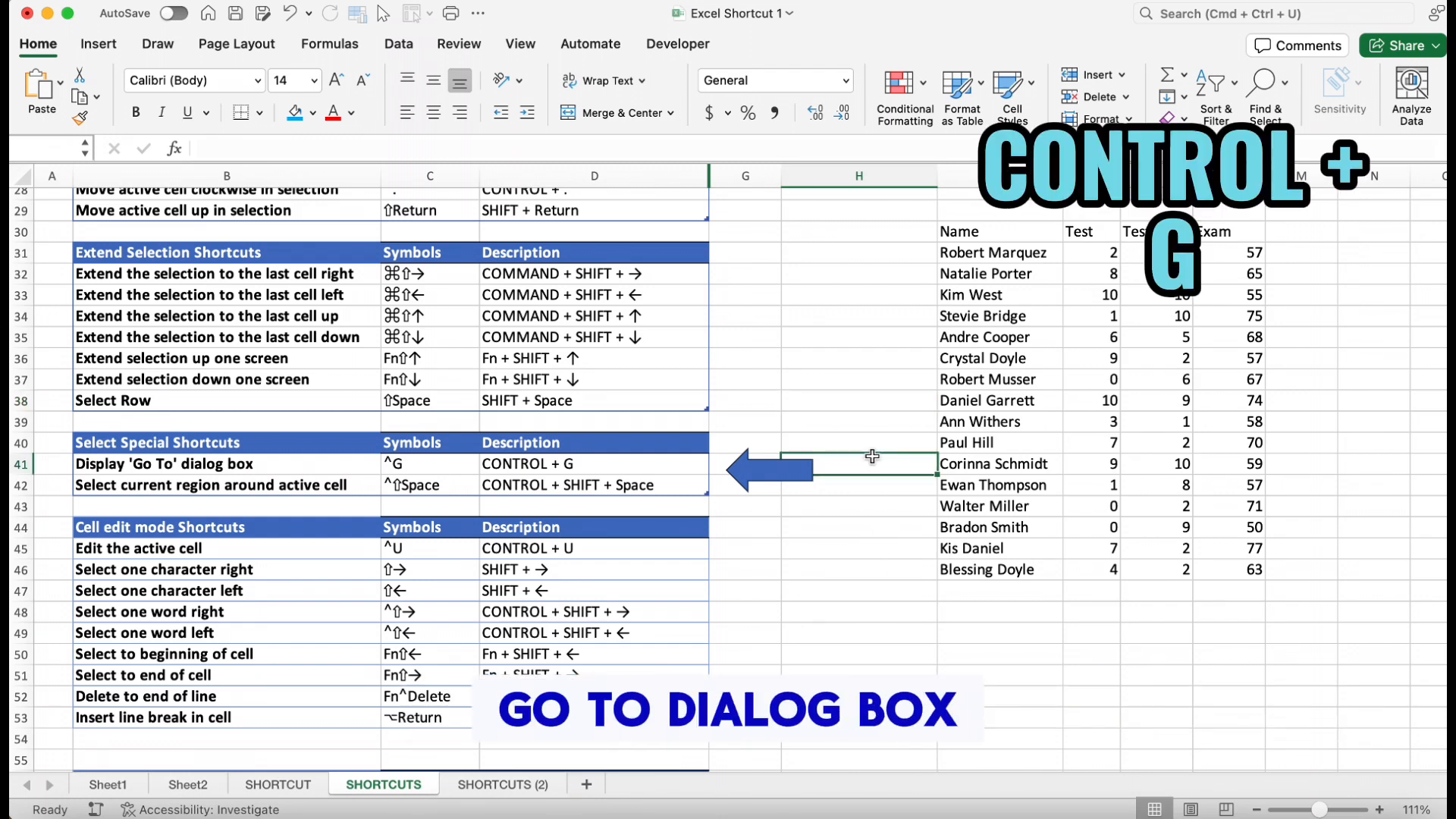
key(ctrl+g)
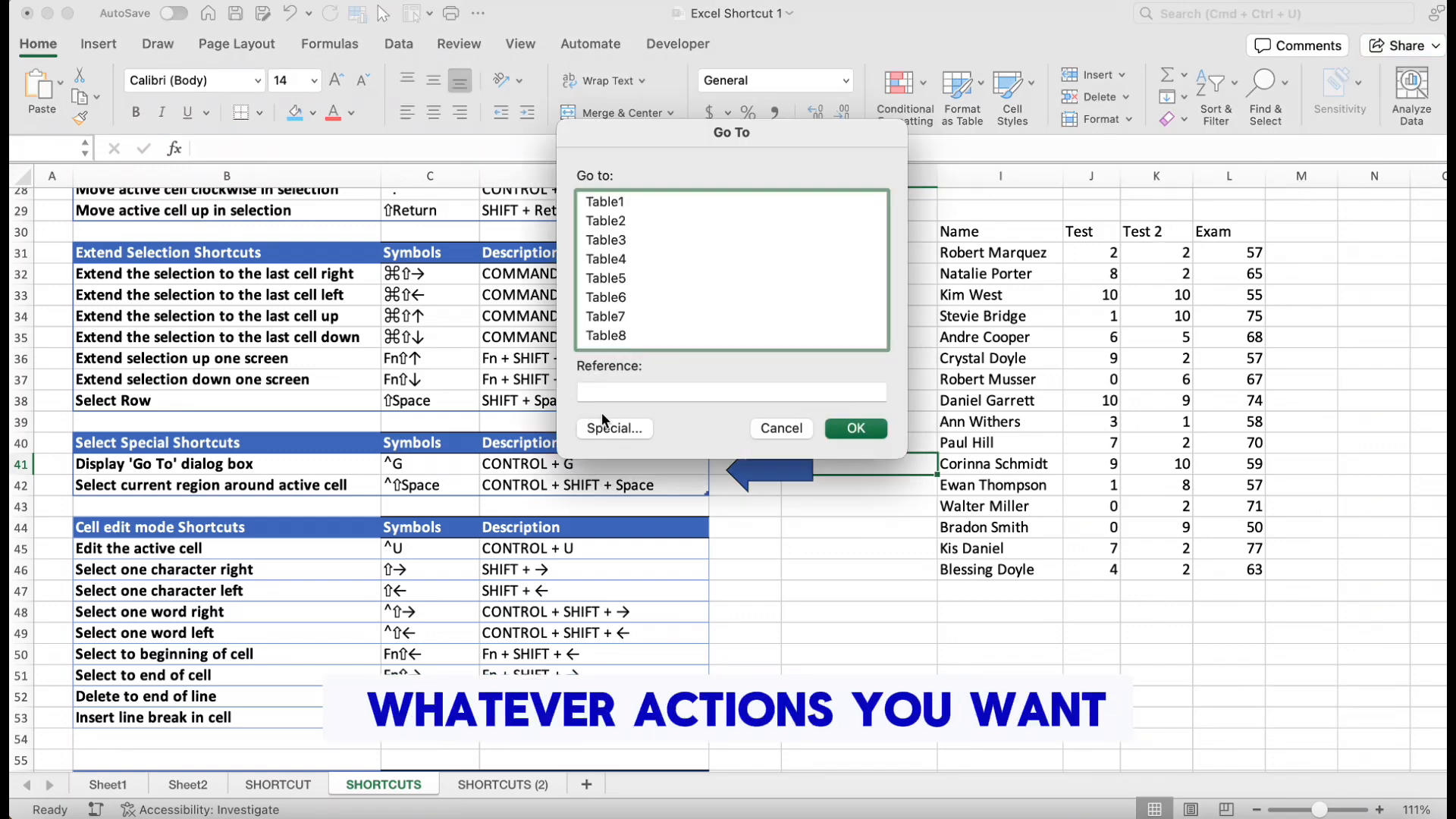
Open the Go To Special options and choose Blanks
click(614, 426)
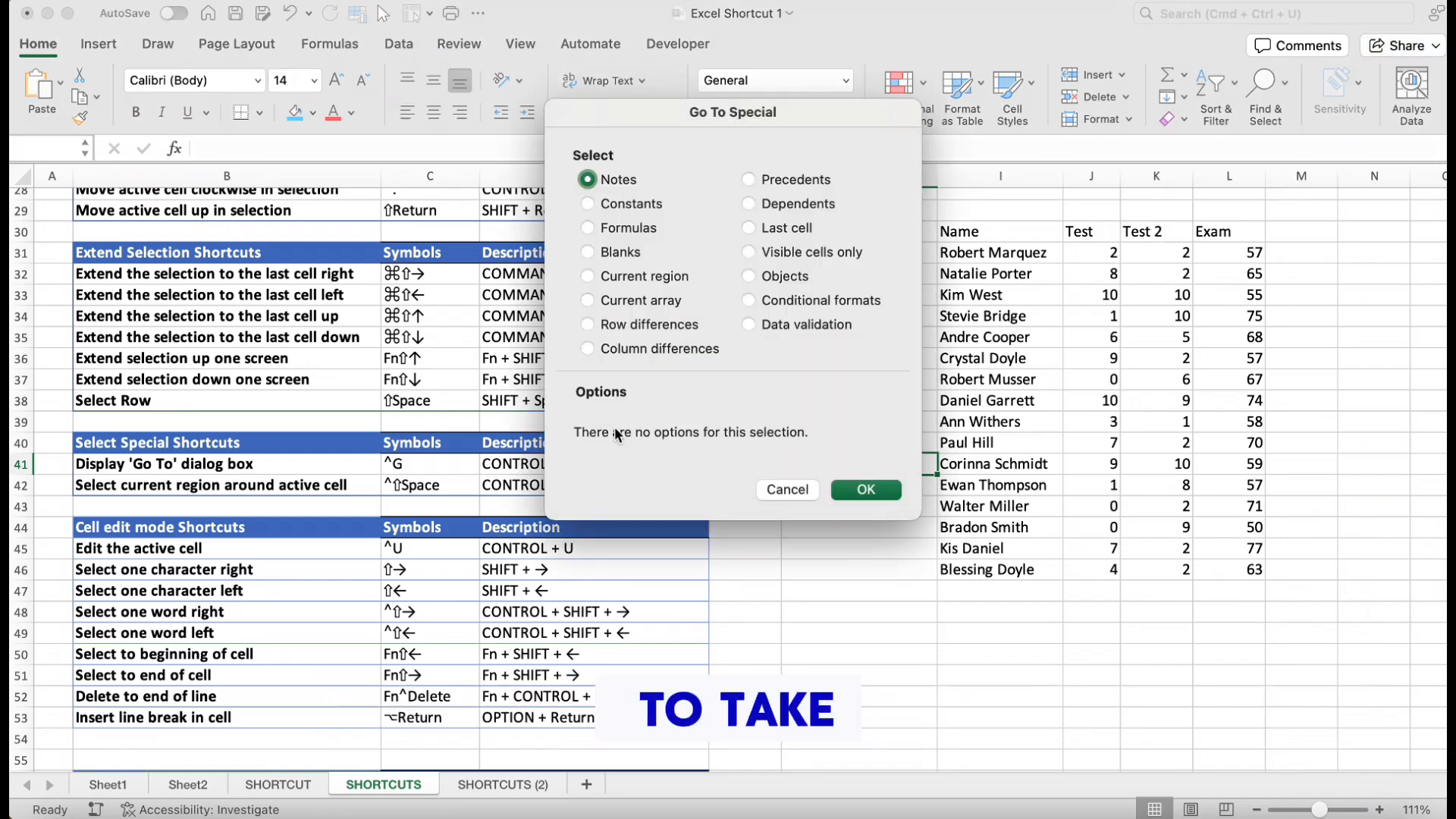
click(589, 252)
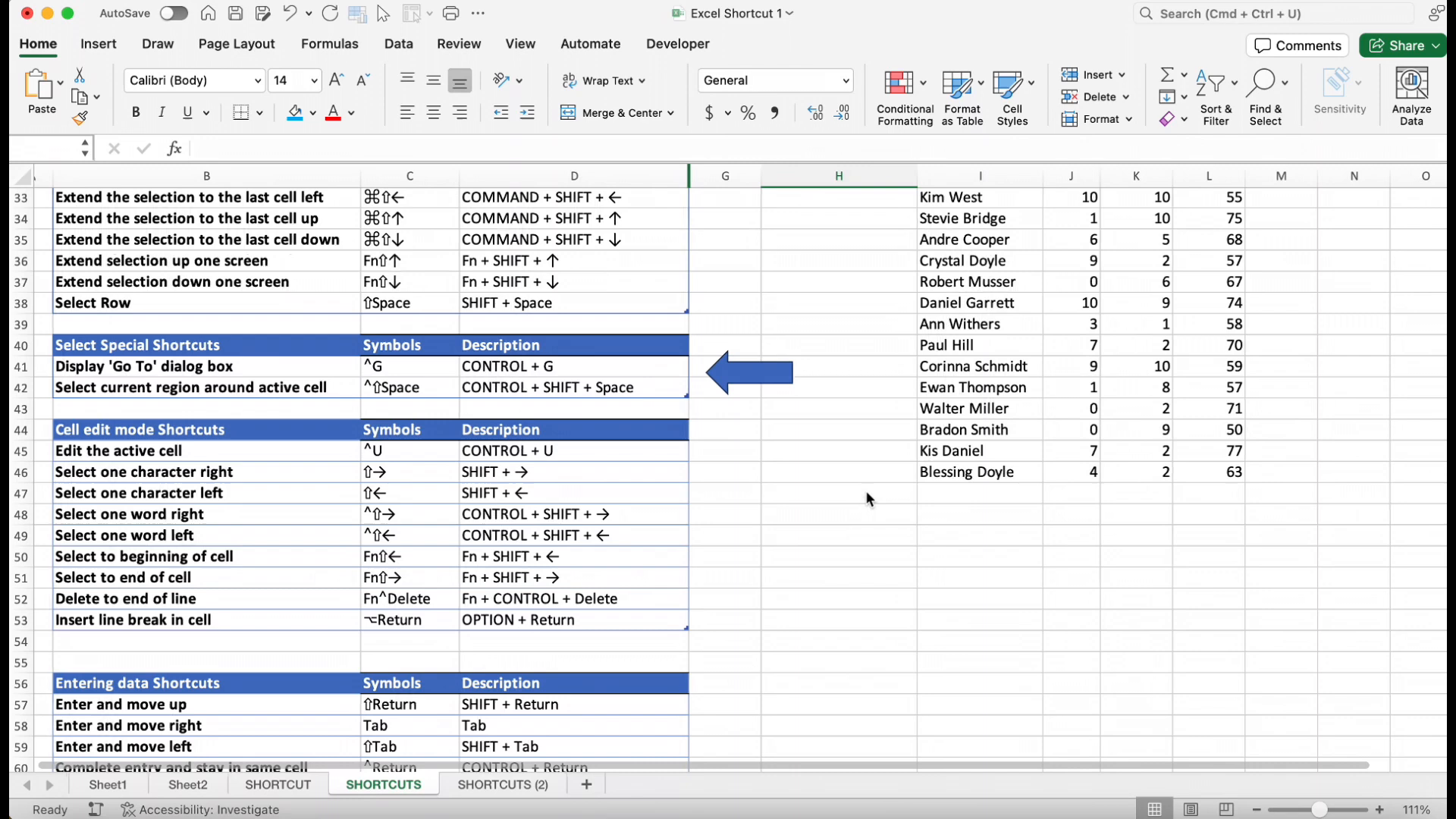
scroll(866, 490, up, 2)
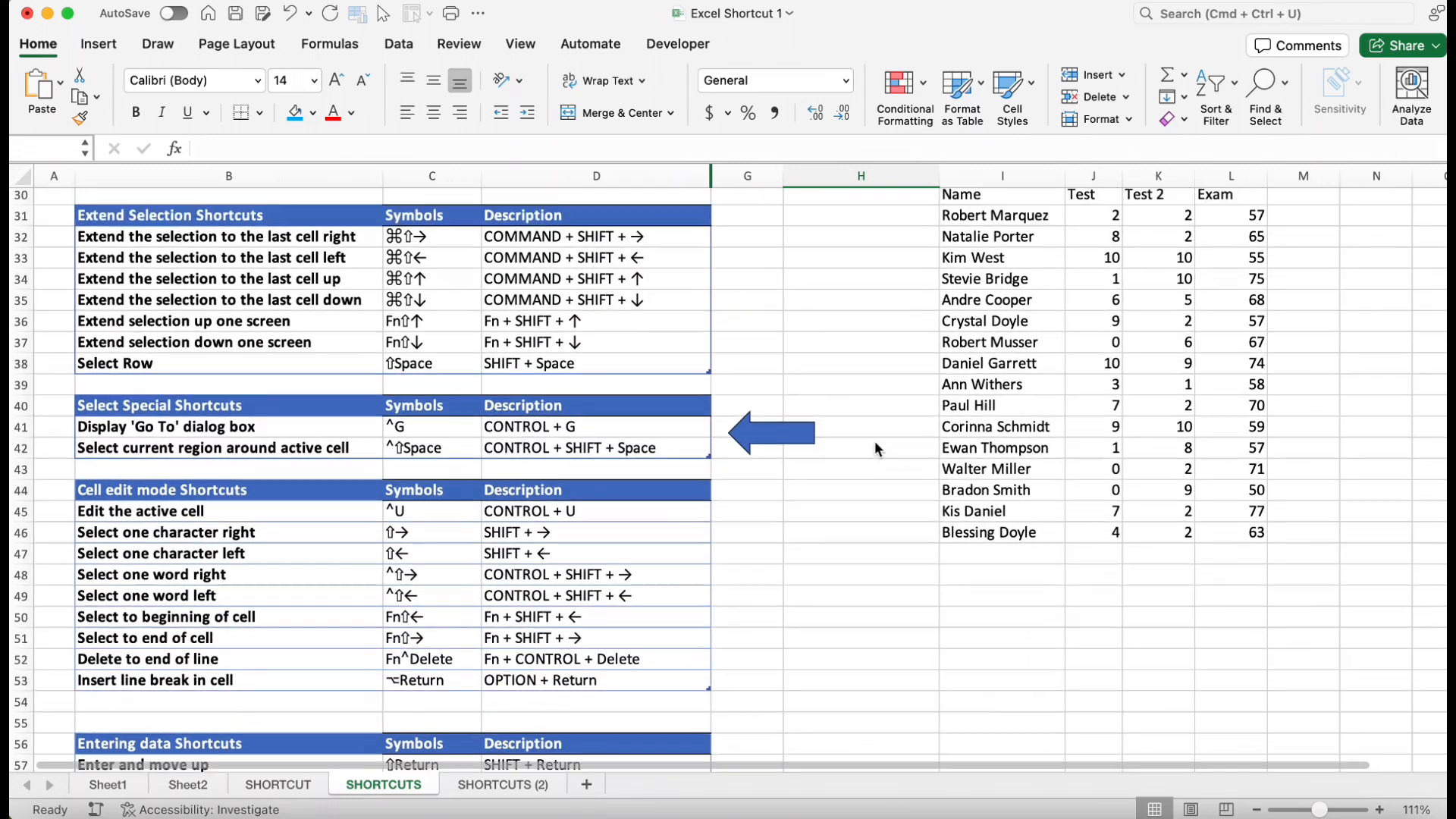
click(947, 301)
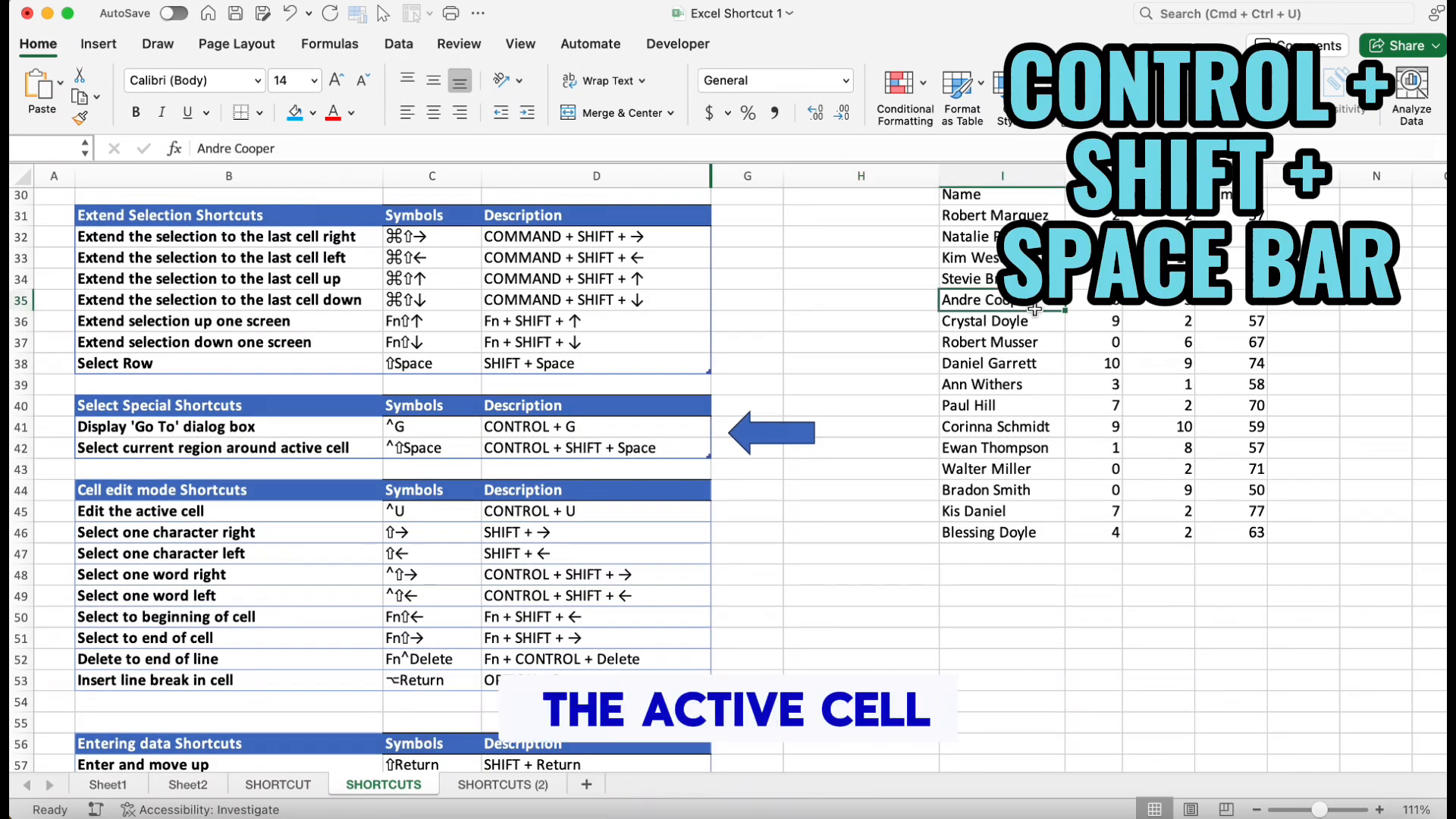
key(ctrl+shift+space)
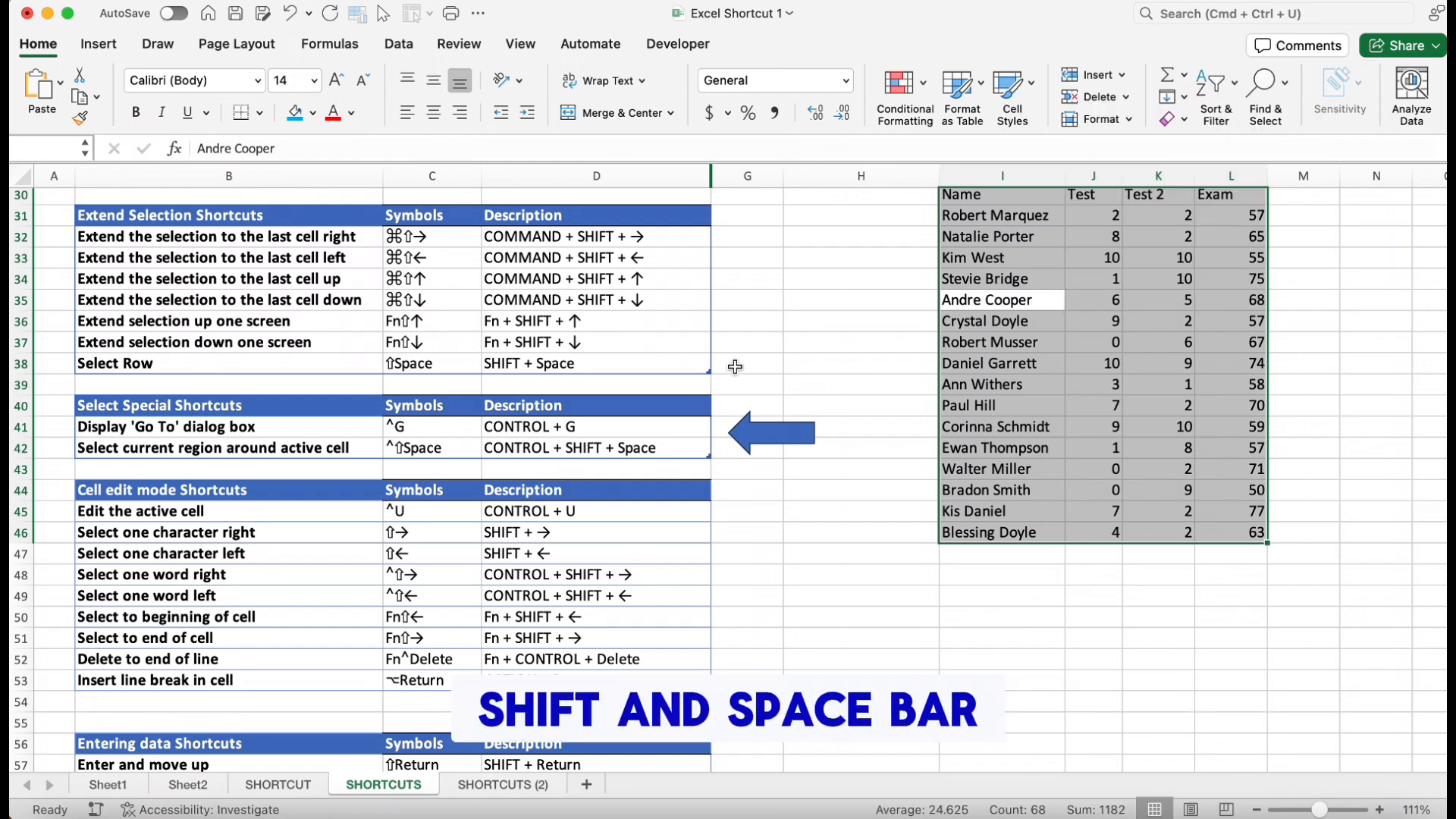
click(682, 320)
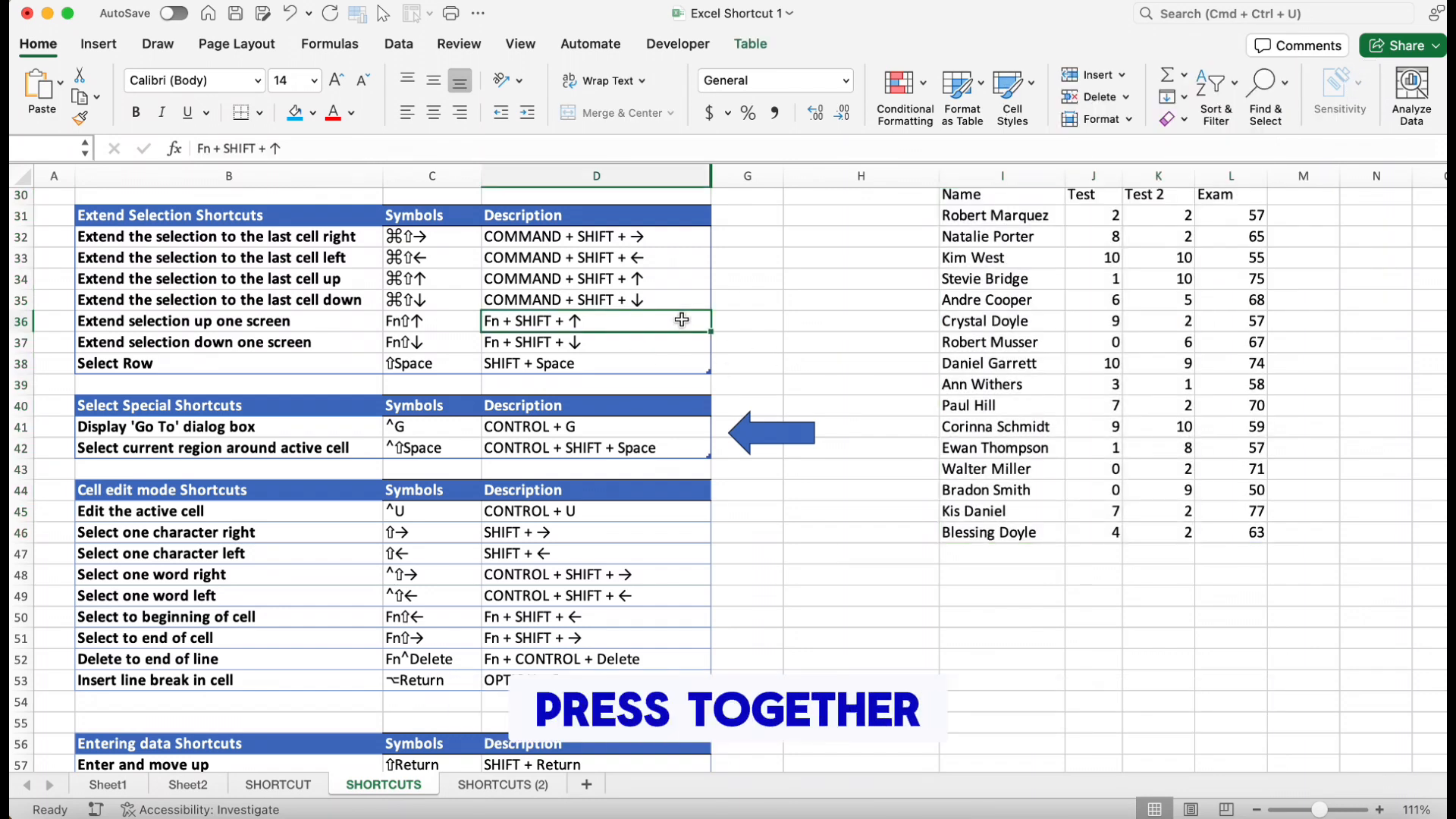
click(836, 377)
key(ctrl+shift+space)
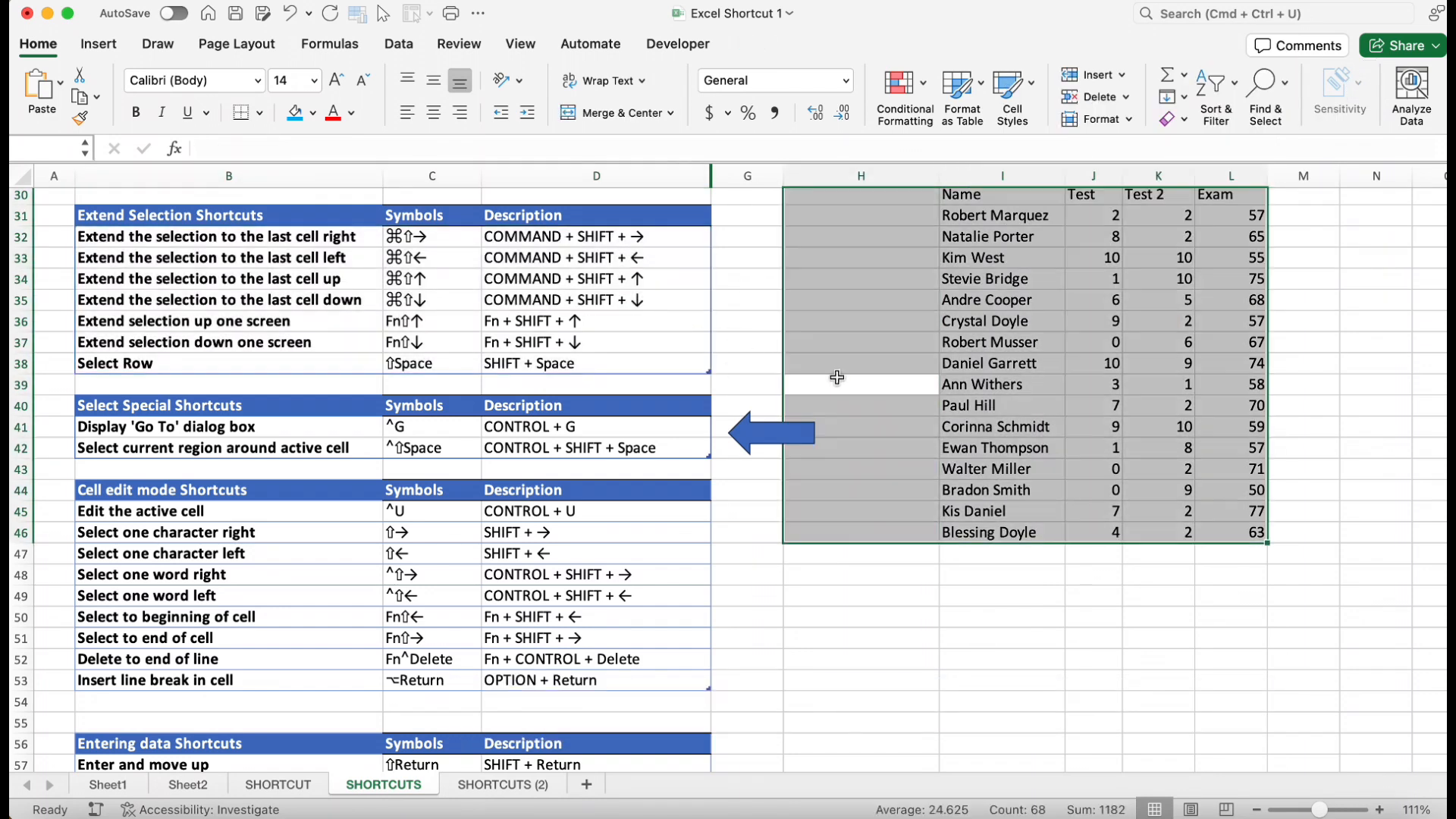
Enter edit mode in the 'Bring a cell closer to me' cell and place the cursor before 'closer'
click(903, 614)
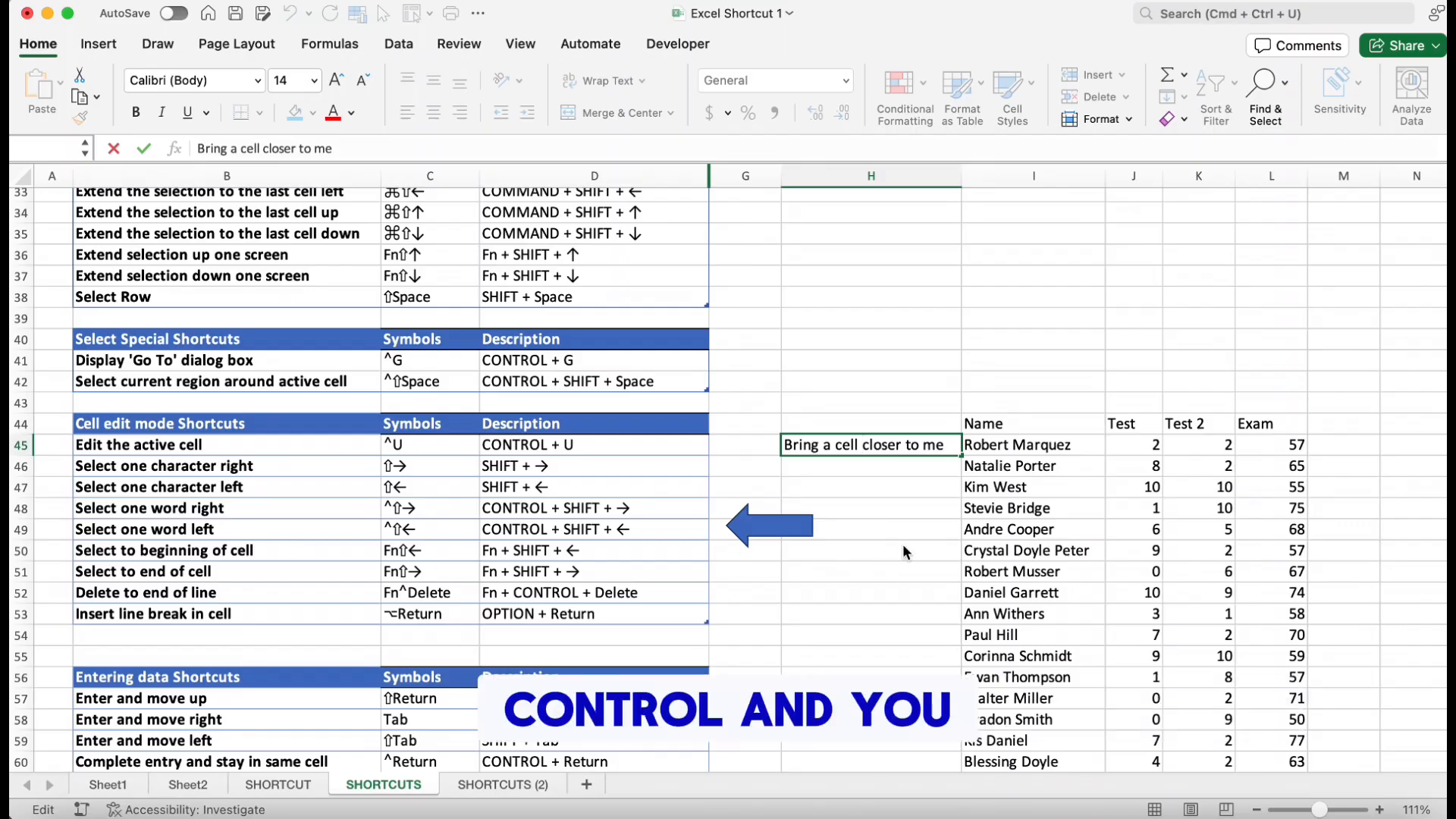
click(888, 379)
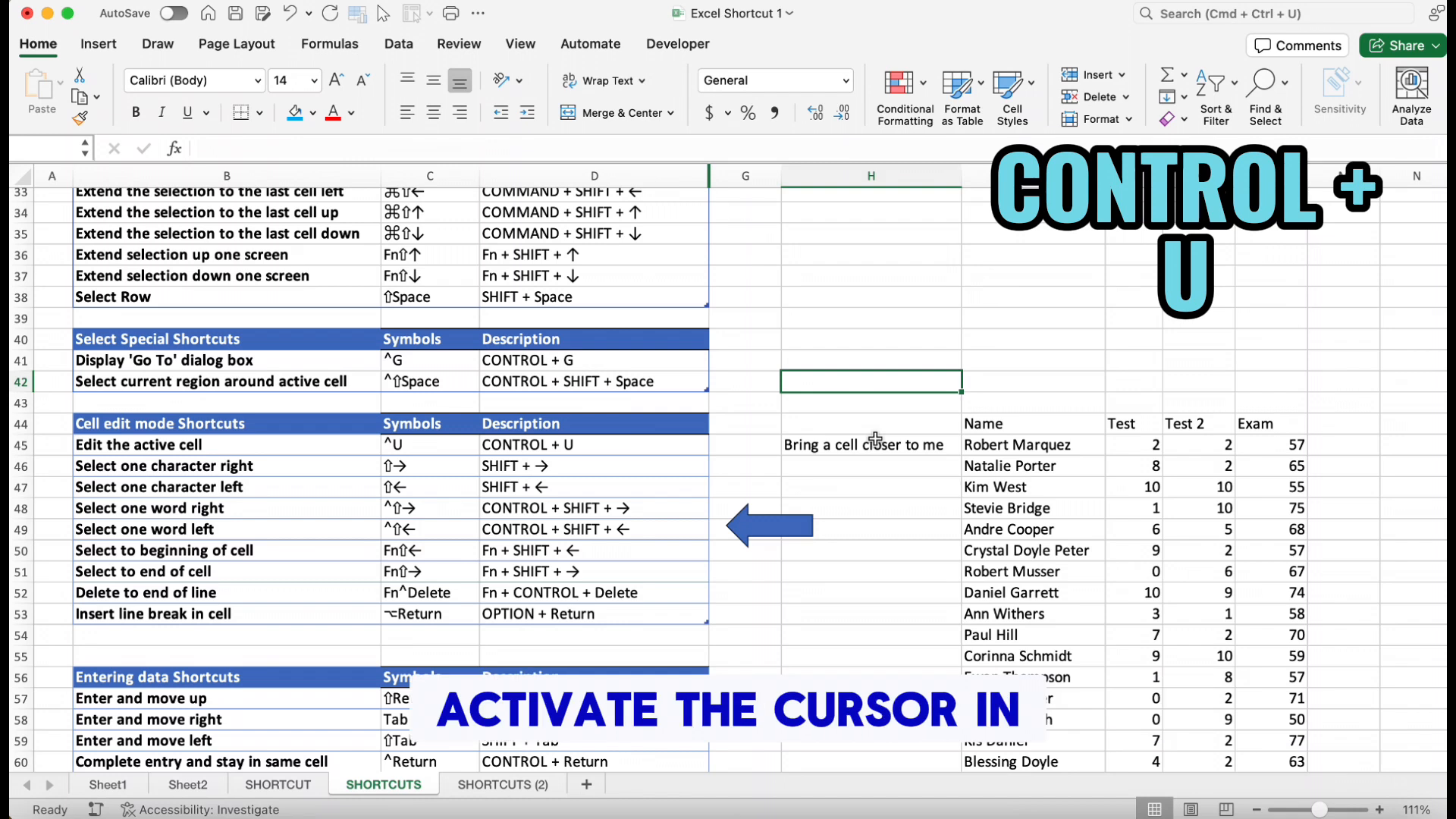
key(ctrl+u)
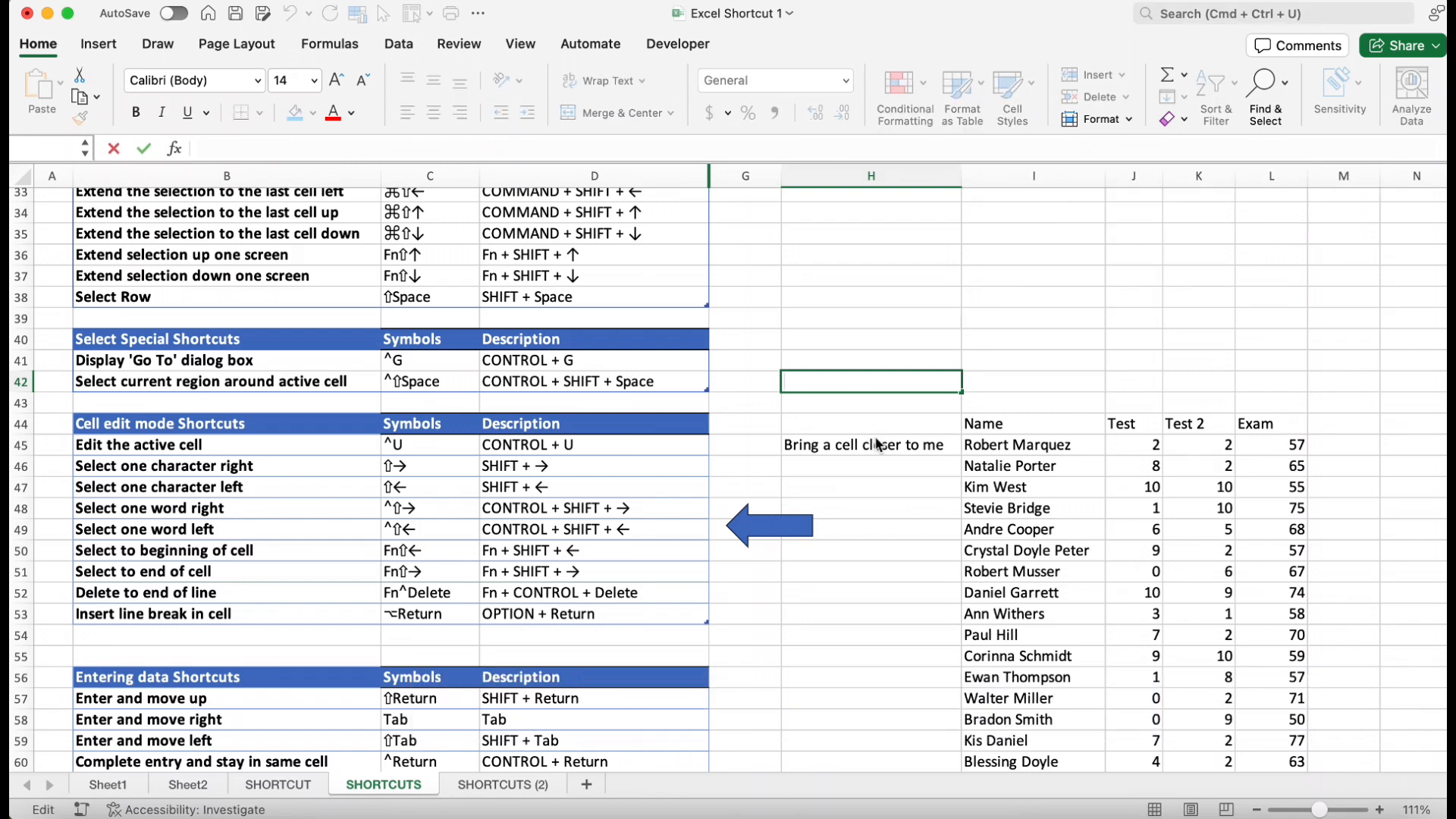
click(868, 450)
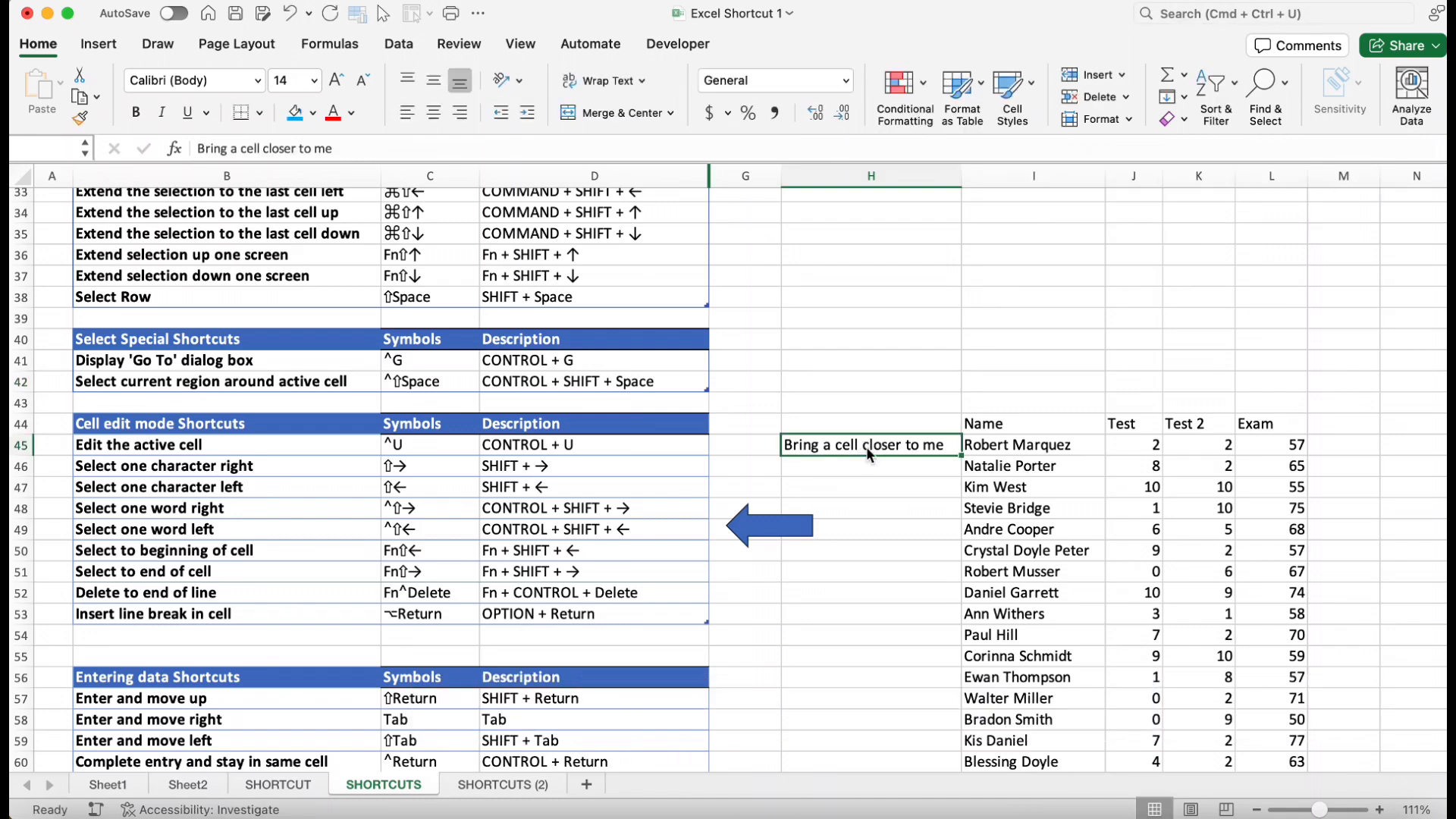
key(ctrl+u)
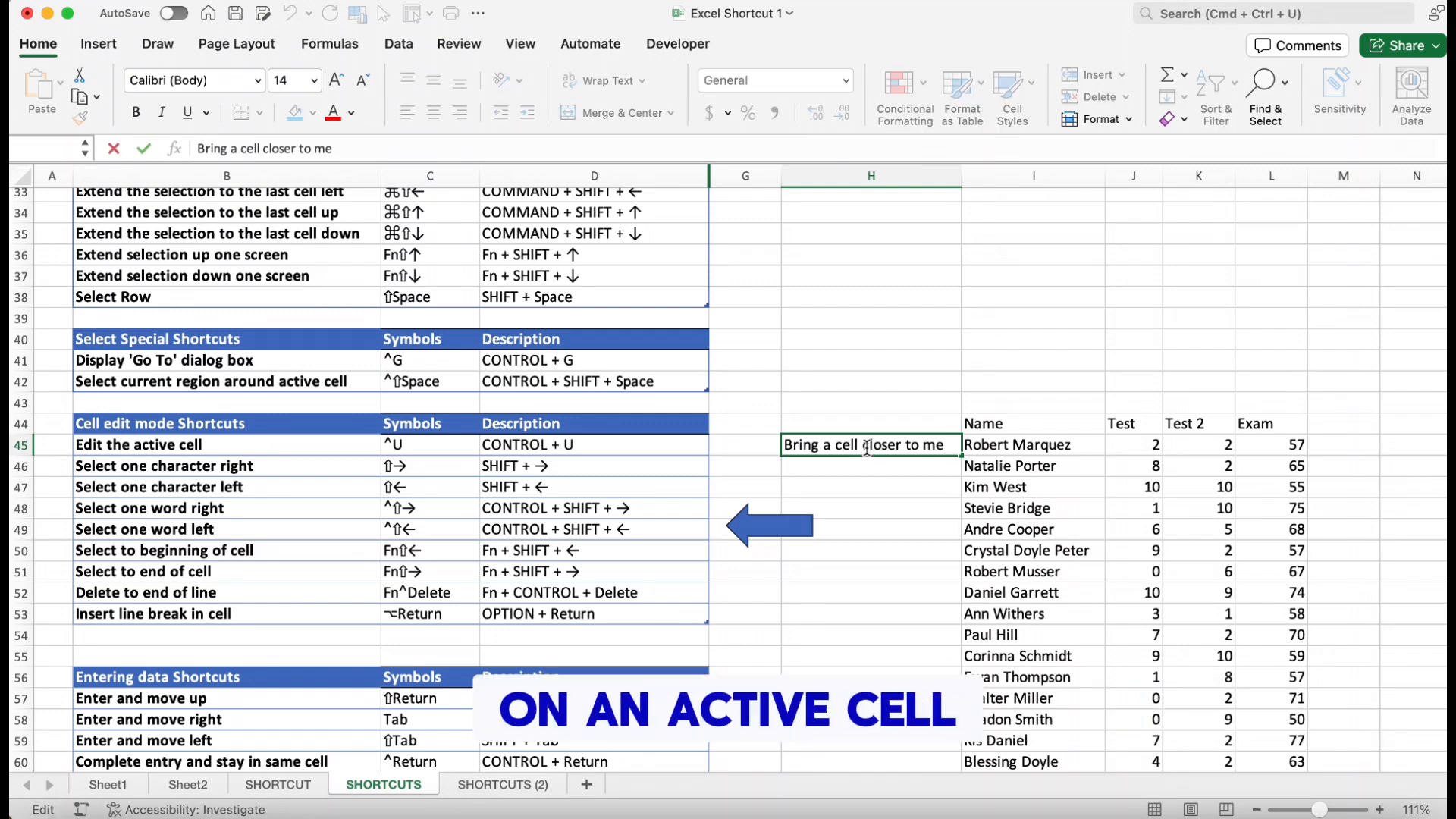
click(866, 446)
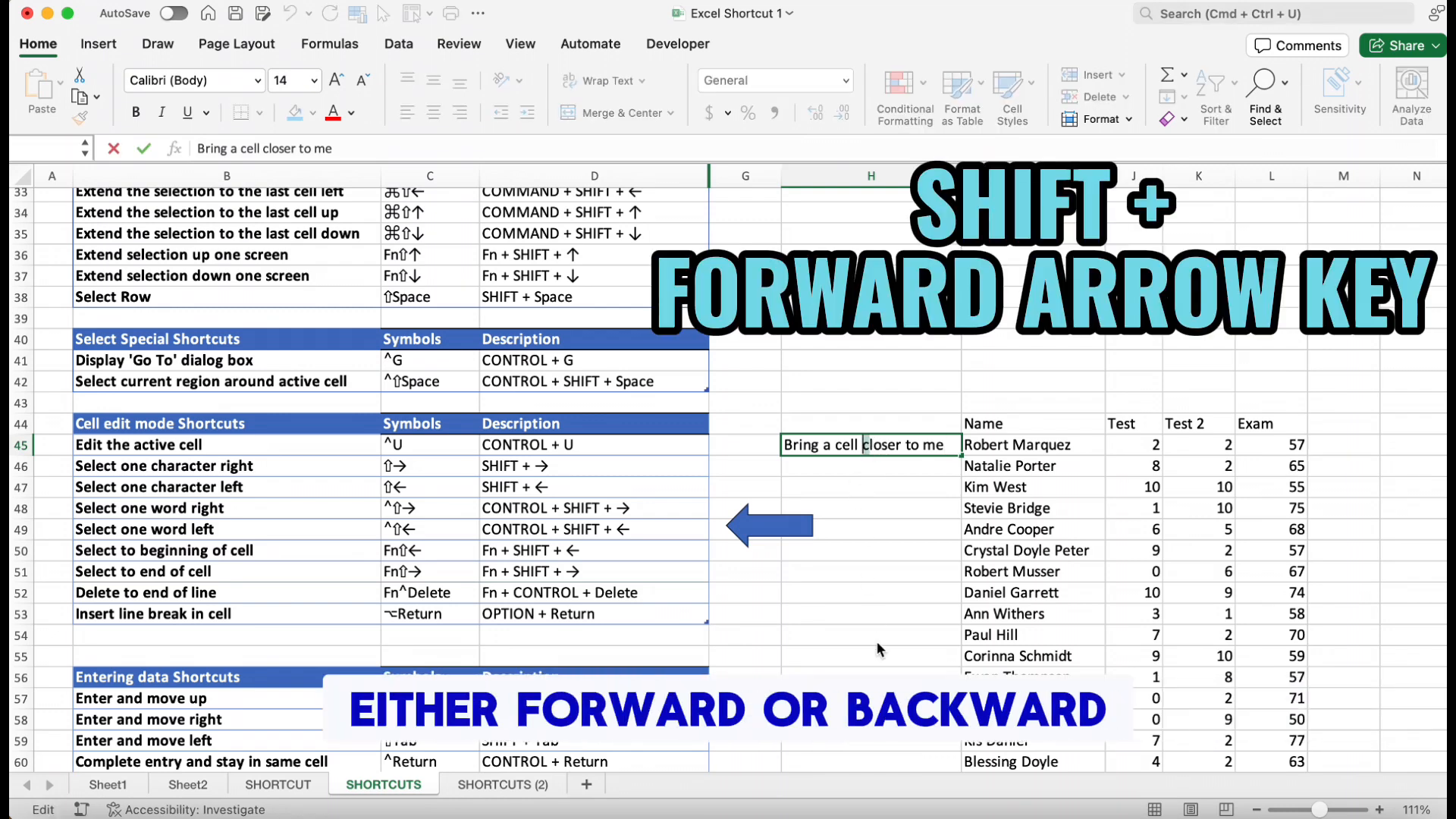
Select characters one at a time to the right and to the left of the cursor
key(shift+Right)
key(shift+Right)
key(shift+Right)
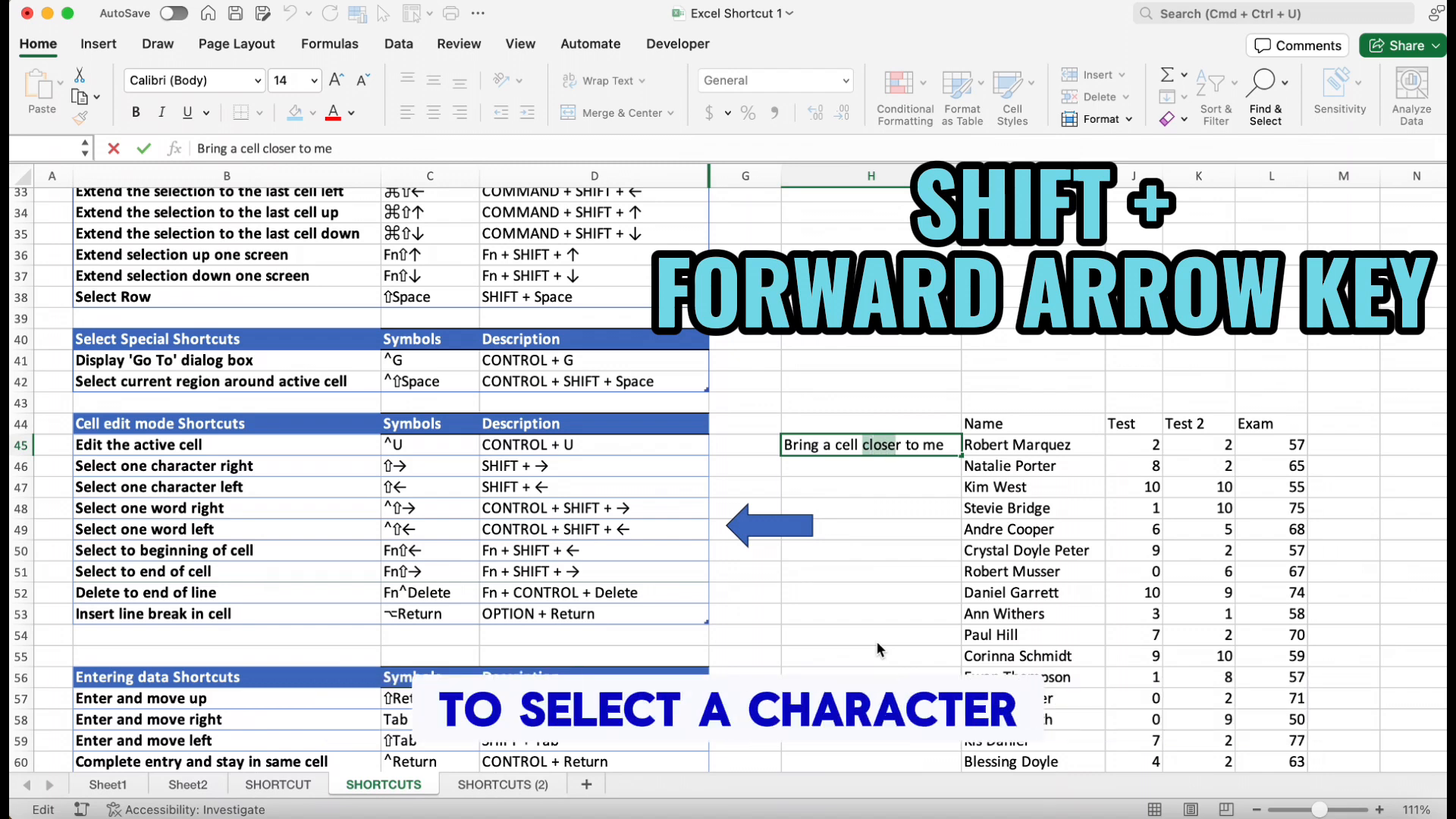
key(shift+Left)
key(shift+Left)
key(shift+Left)
key(shift+Left)
key(shift+Left)
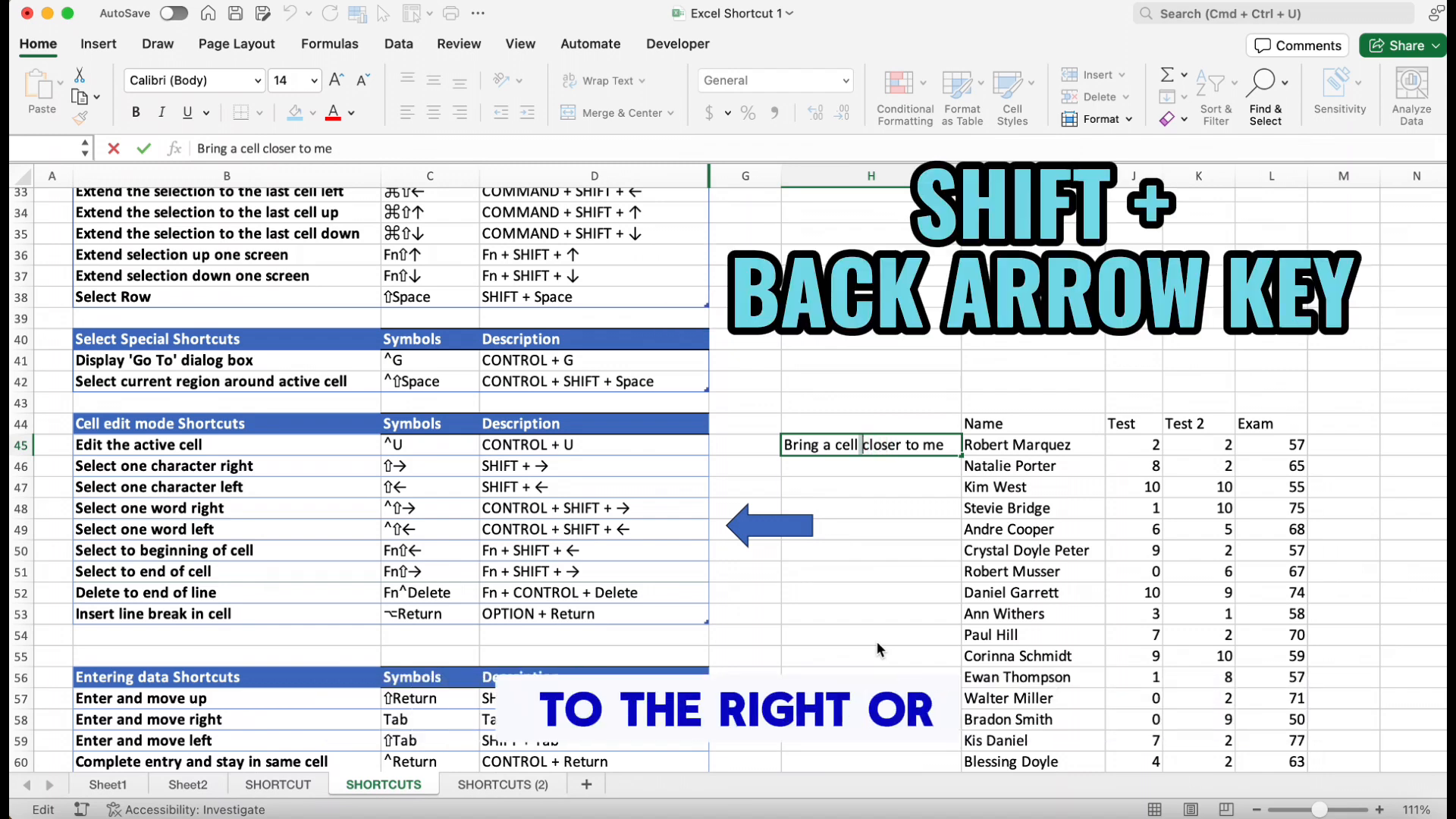
key(shift+Left)
key(shift+Right)
key(shift+Right)
key(shift+Right)
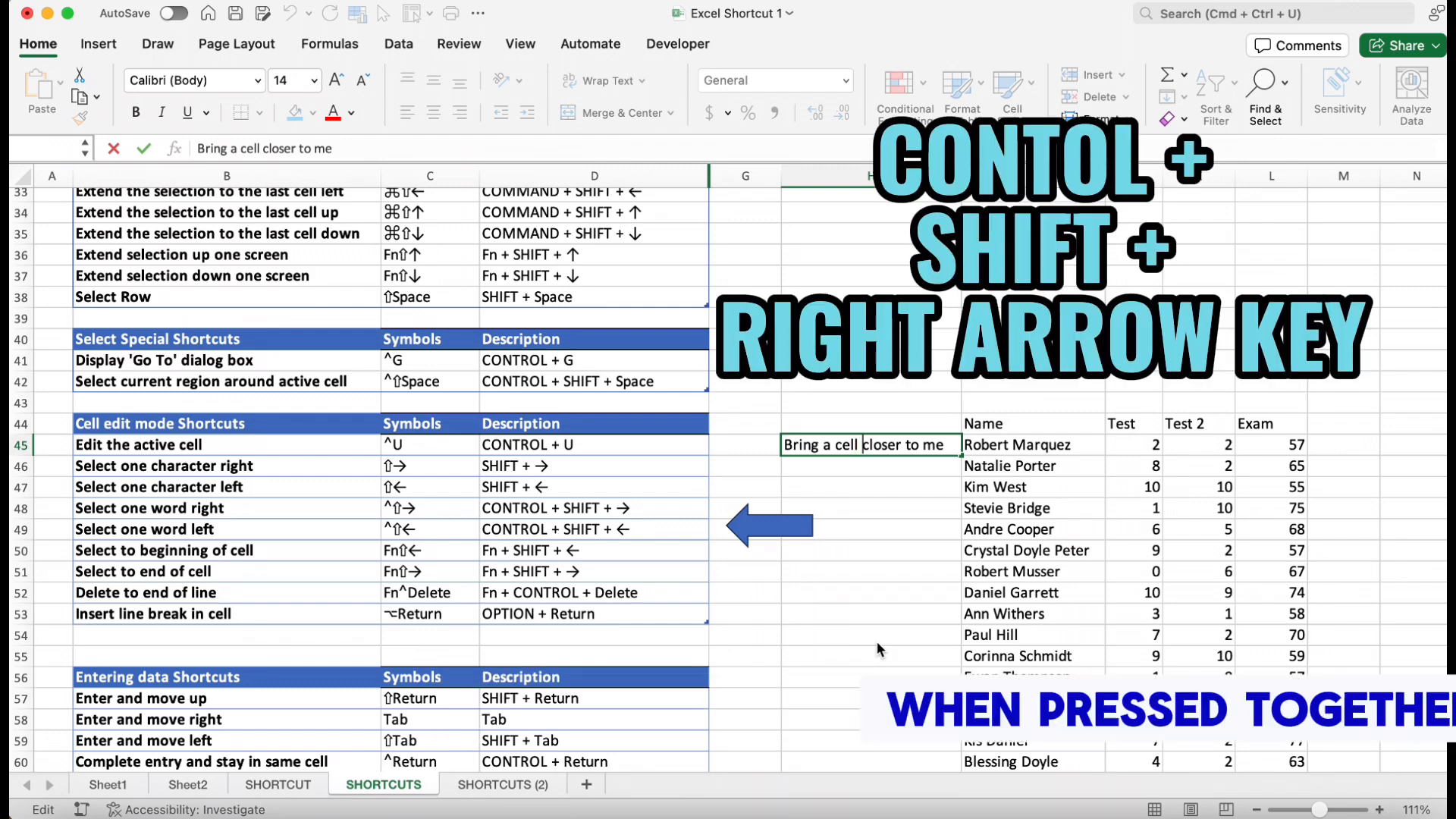
Select whole words to the right of the cursor, then whole words to the left
key(ctrl+shift+Right)
key(ctrl+shift+Right)
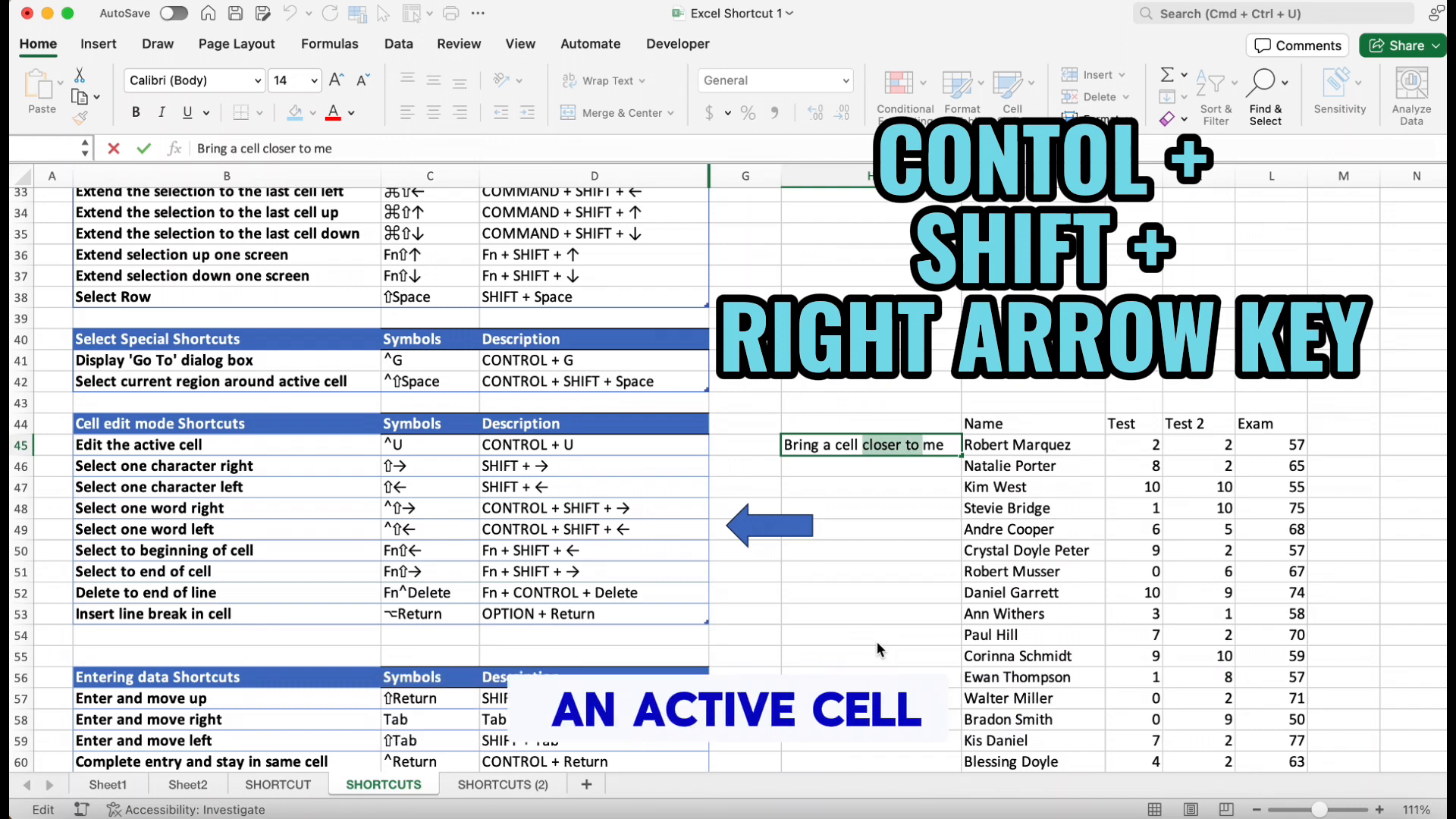
key(ctrl+shift+Right)
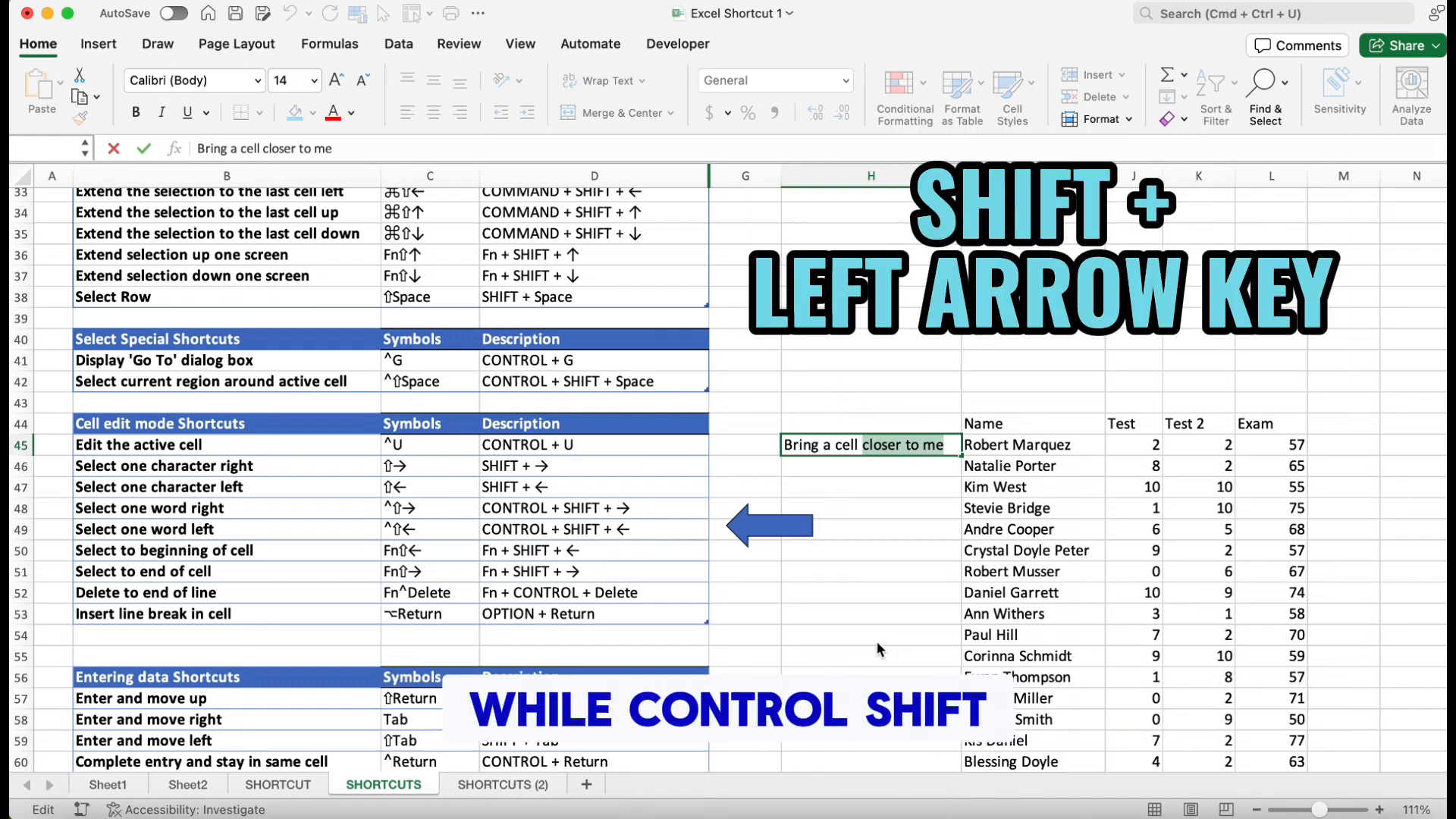
key(Left)
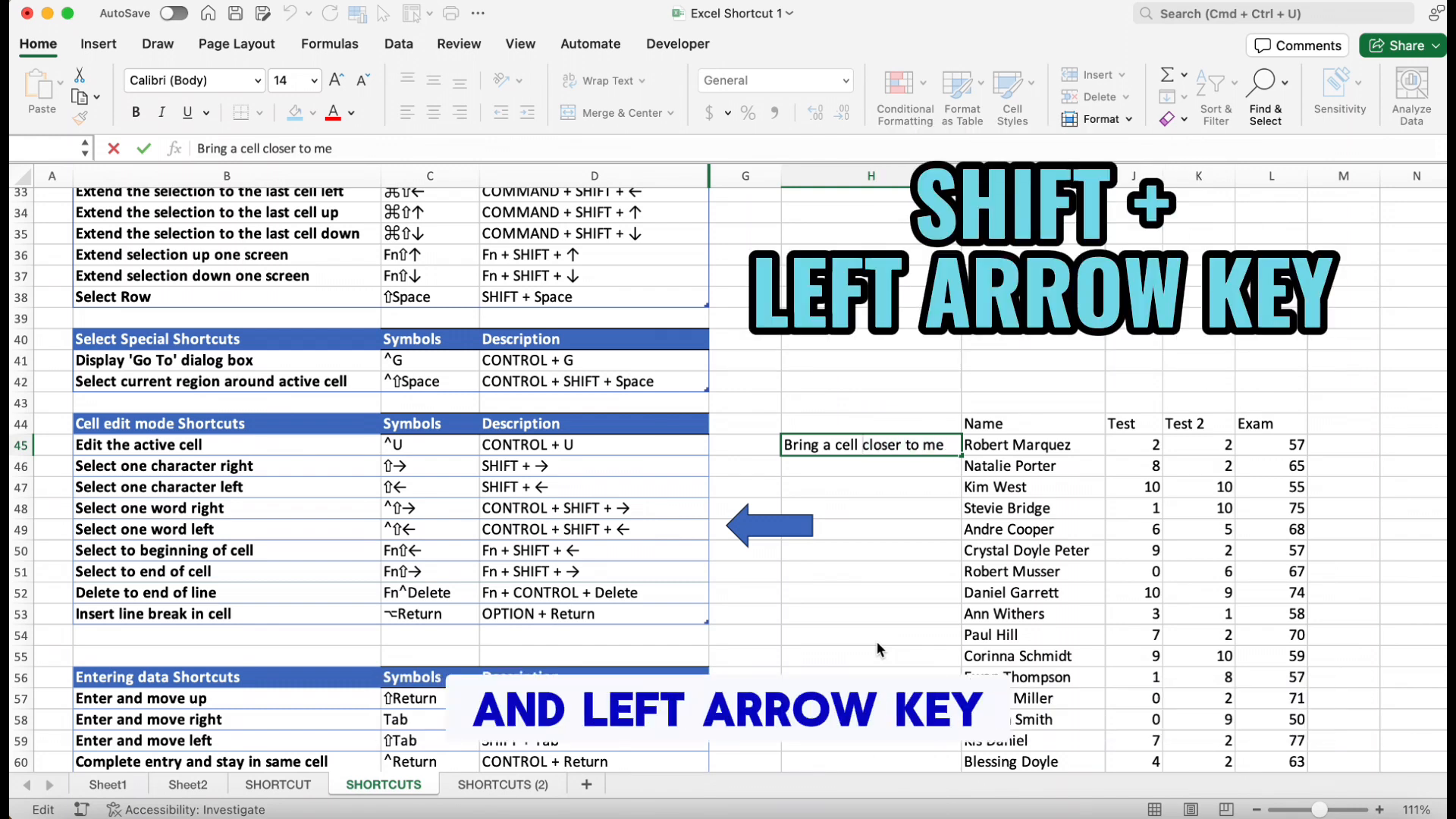
key(ctrl+shift+Left)
key(ctrl+shift+Left)
key(ctrl+shift+Left)
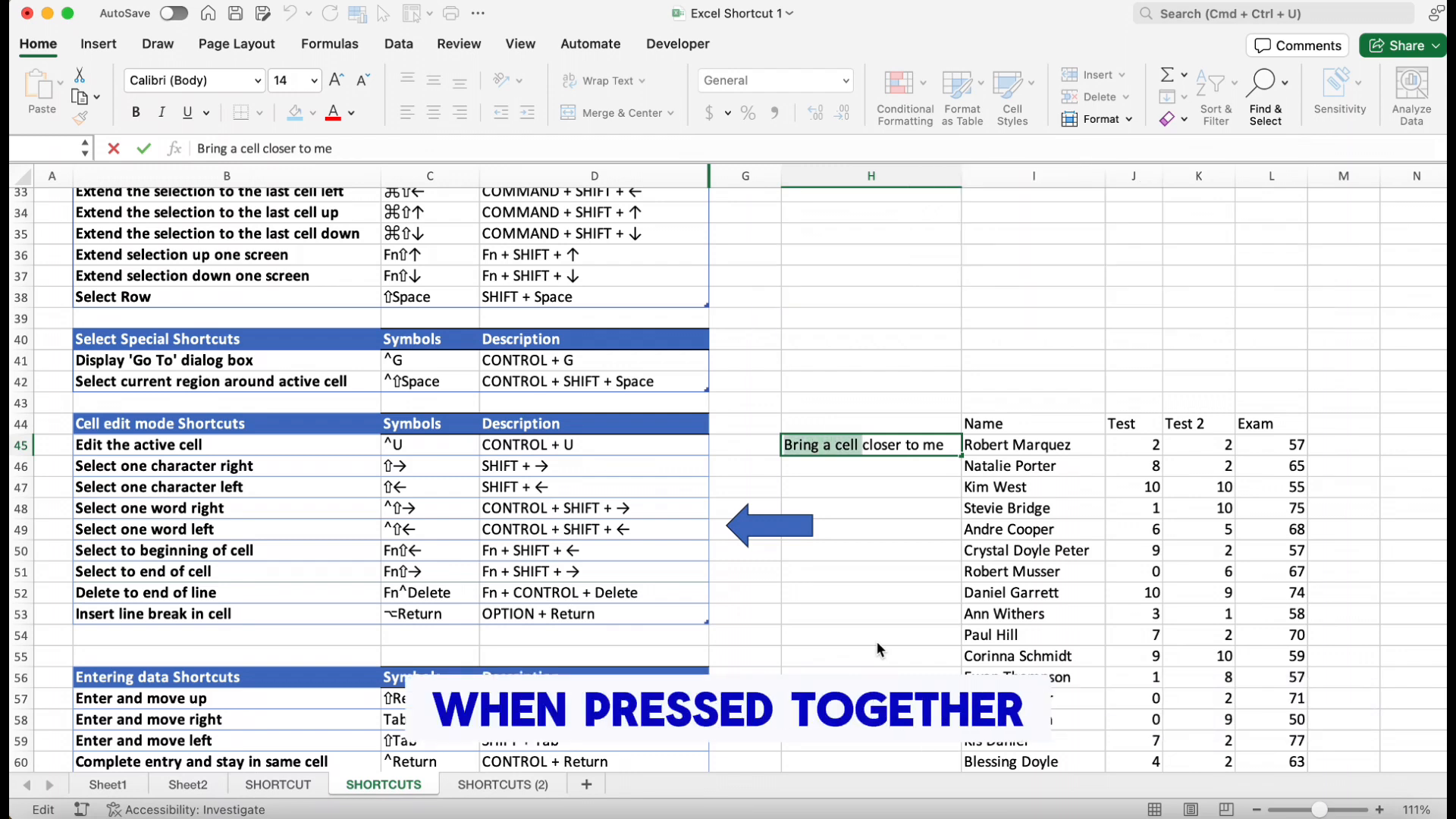
key(Right)
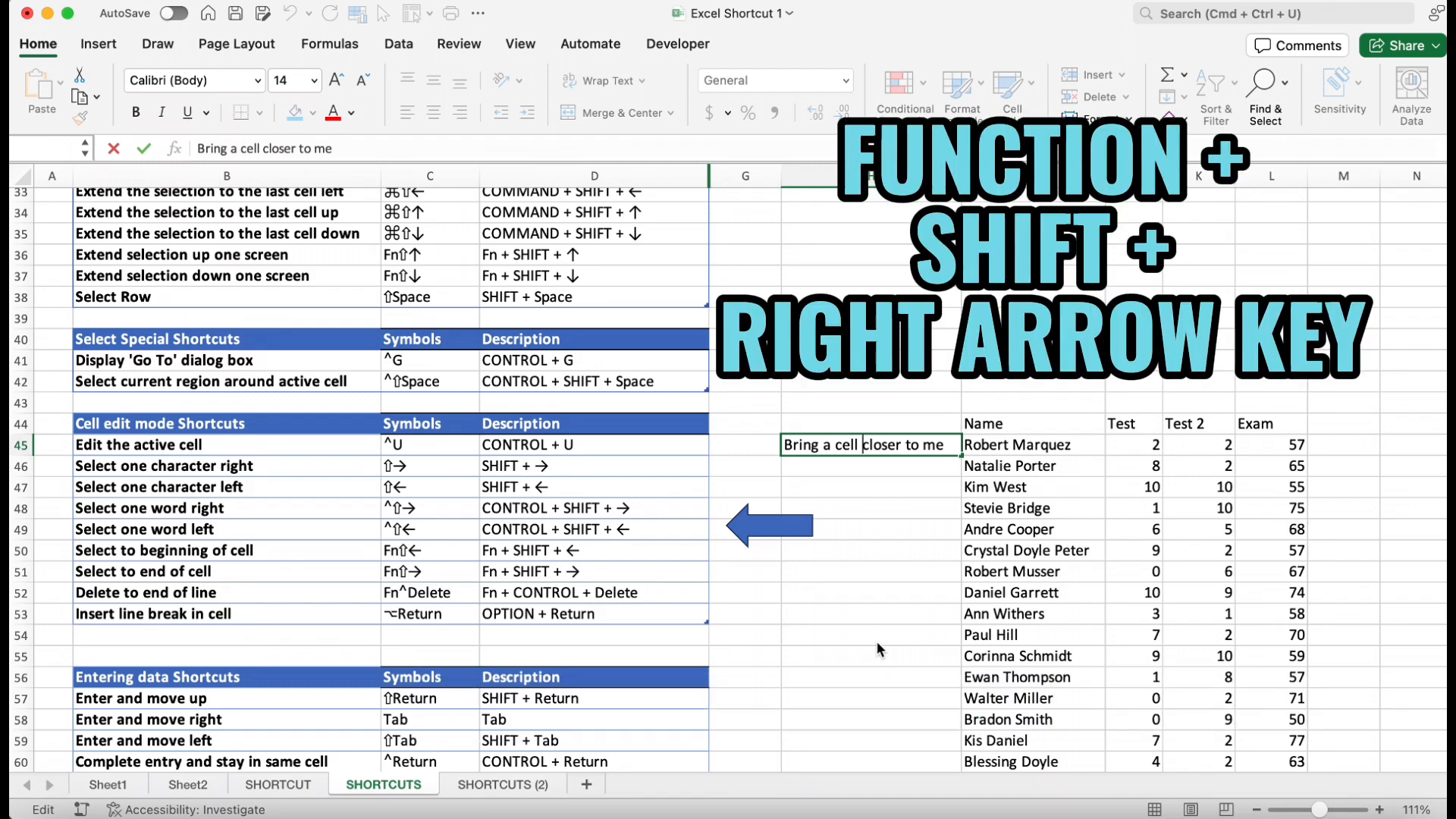
Select from the cursor to the end and to the beginning of the cell text
key(shift+End)
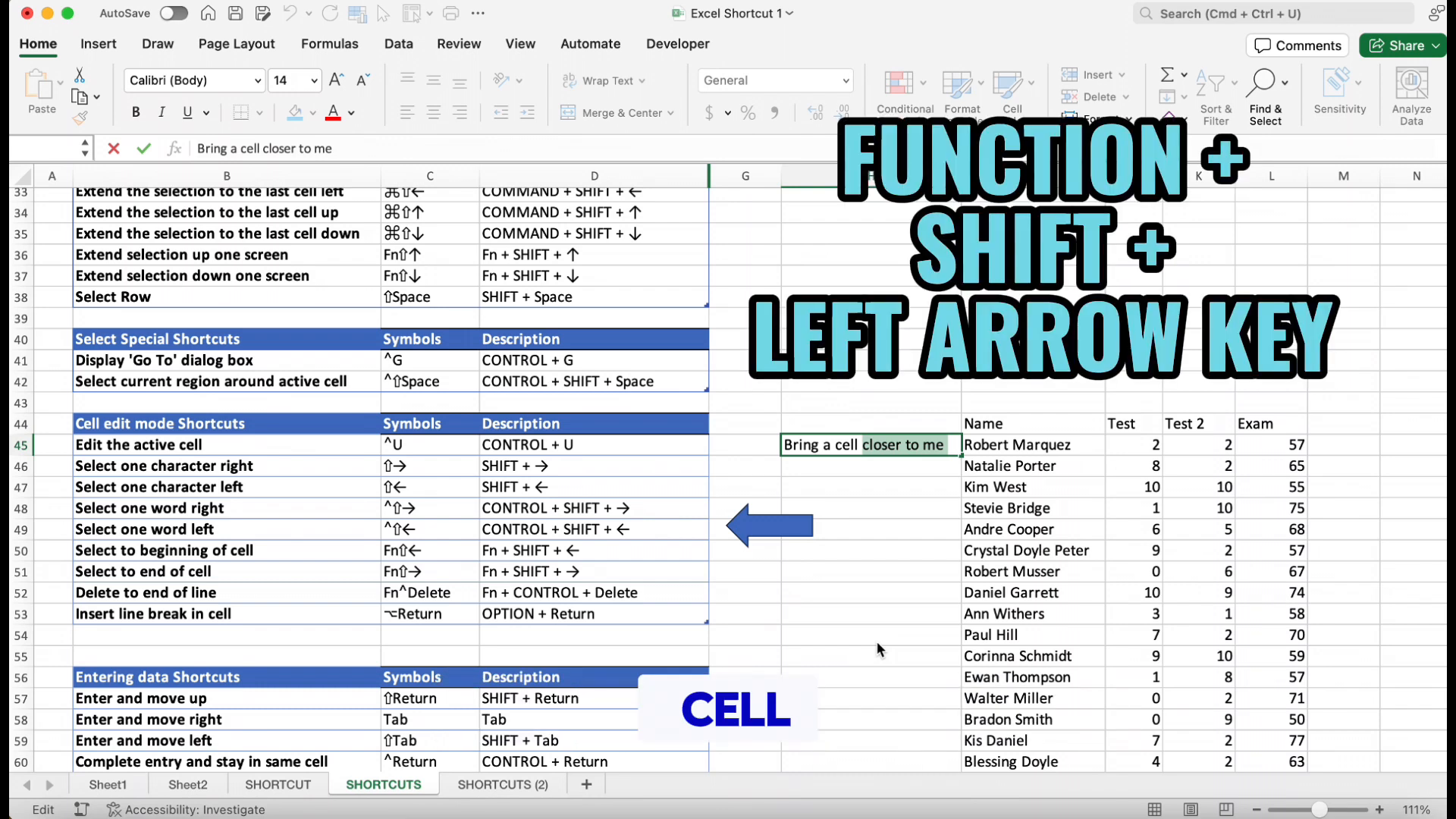
key(shift+Home)
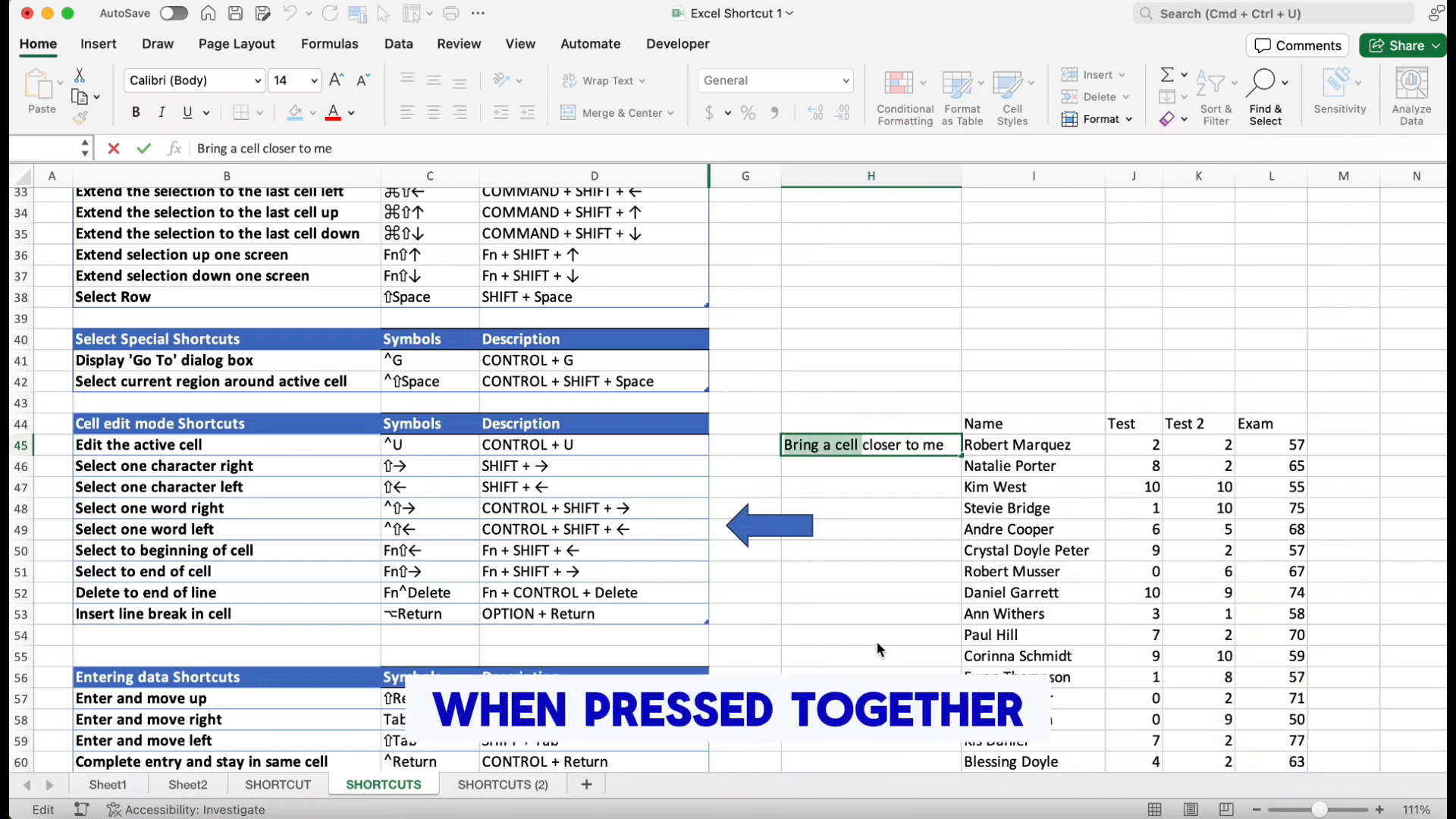
key(Home)
key(shift+End)
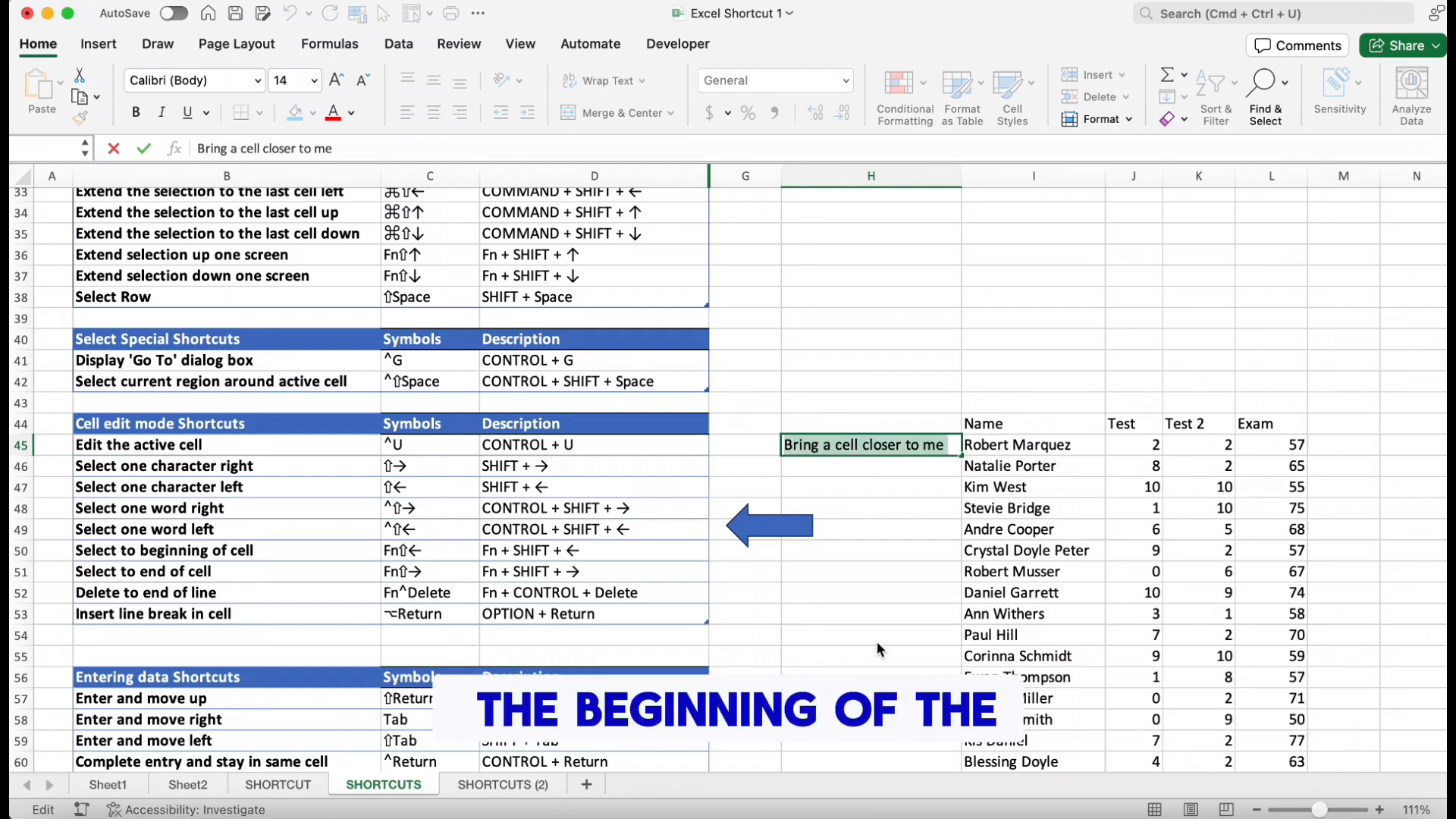
key(End)
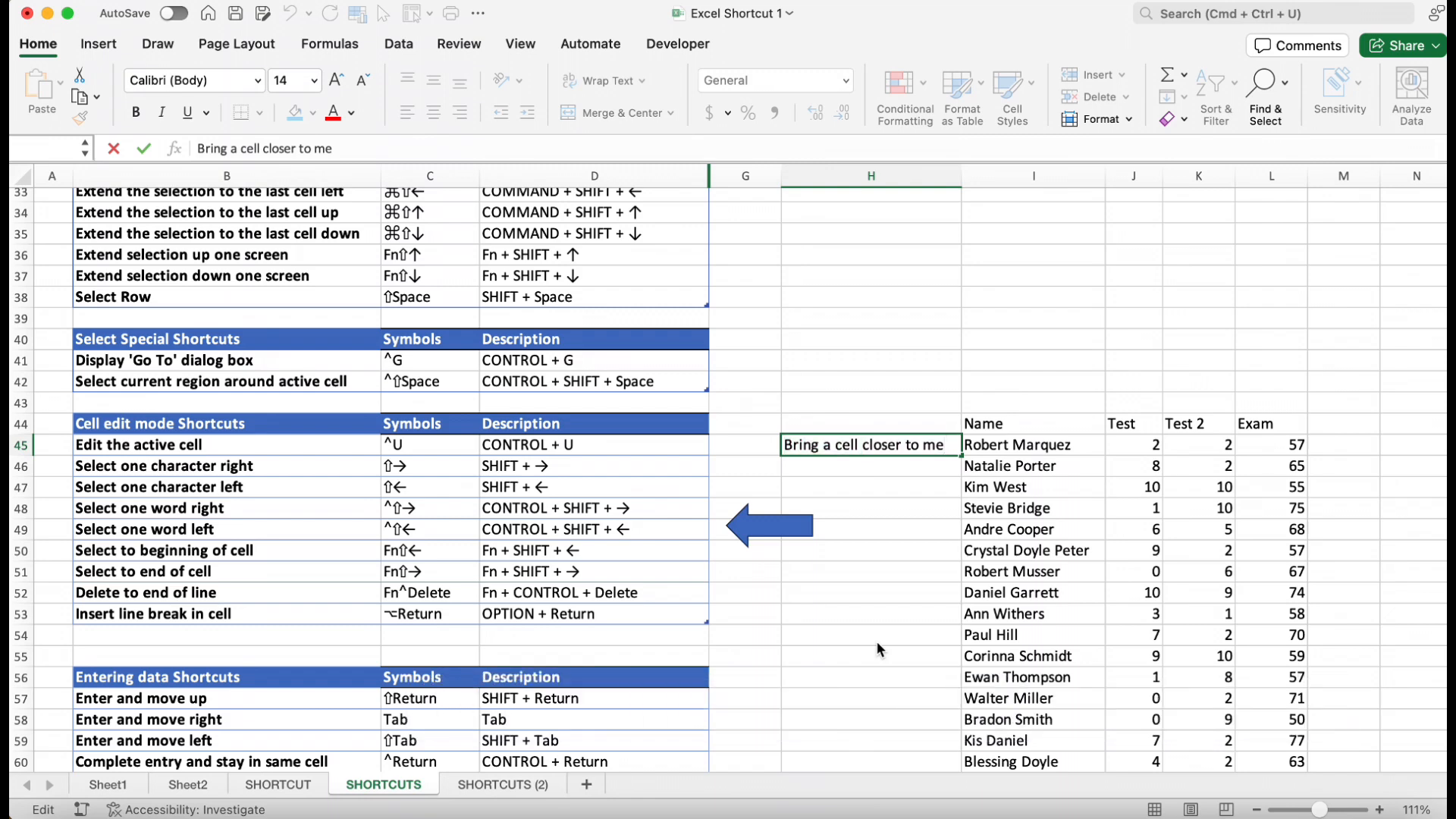
key(shift+Home)
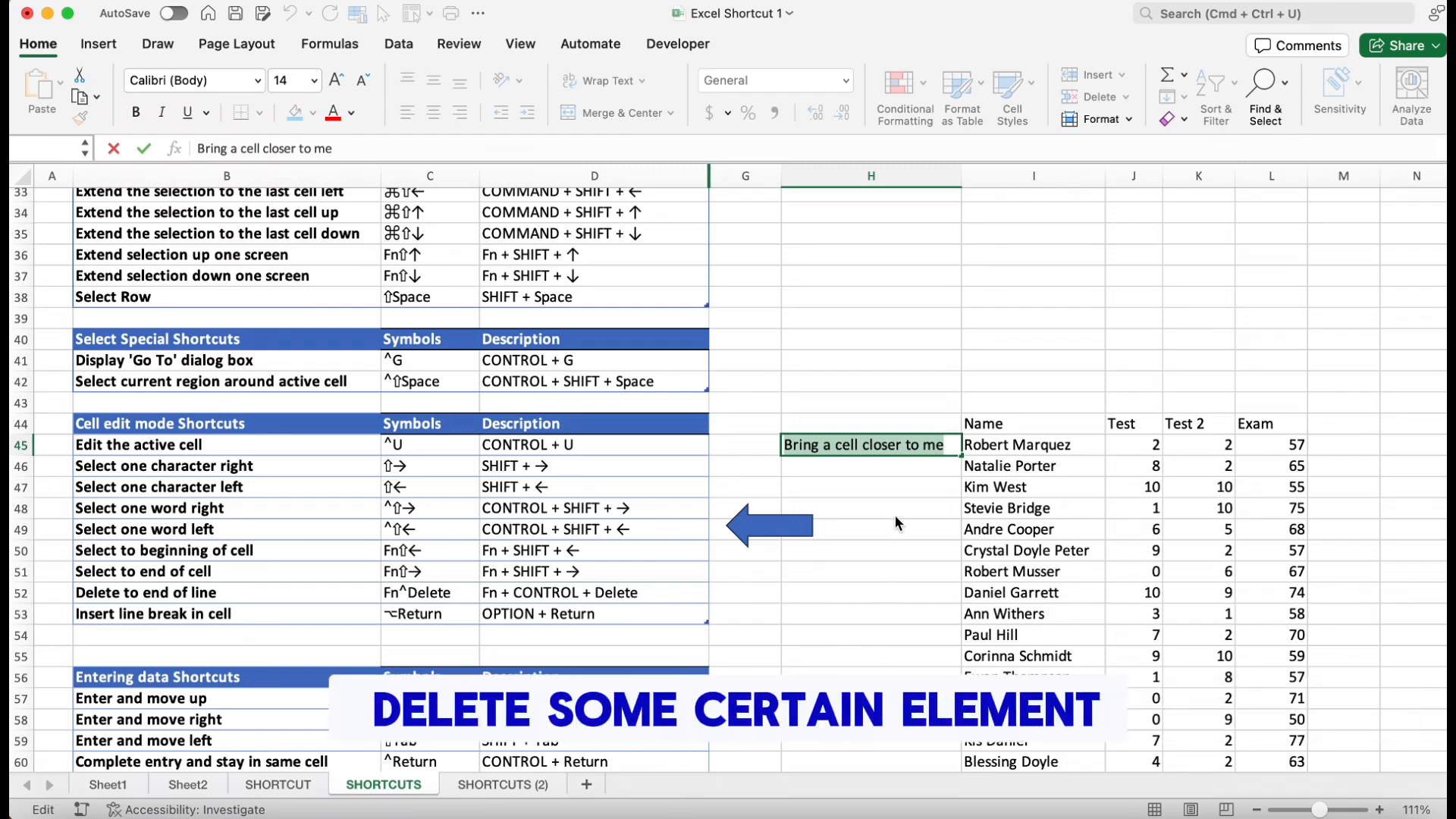
Delete from the cursor to the end of the line, then undo the deletion
click(868, 446)
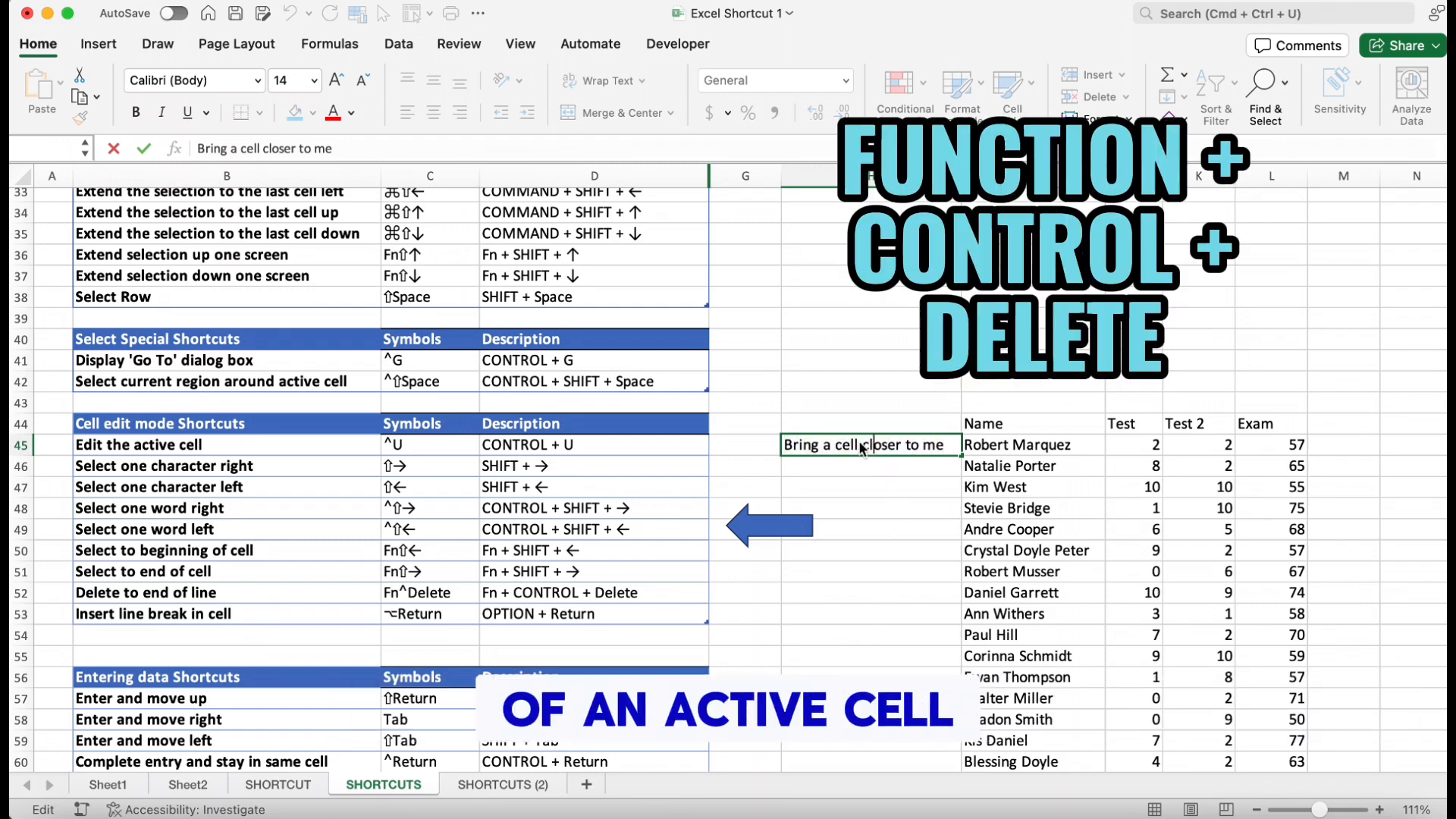
click(865, 451)
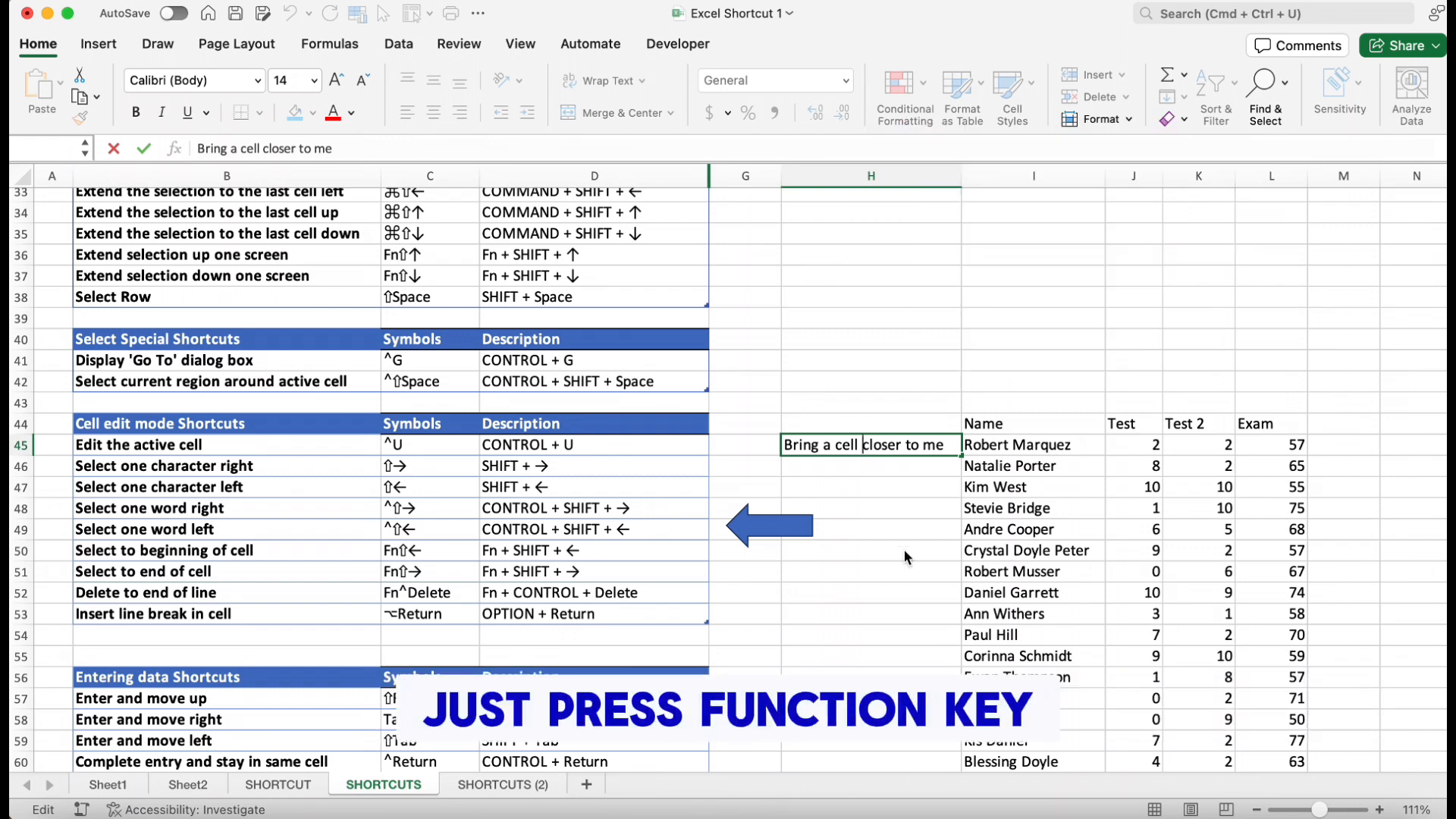
key(ctrl+Delete)
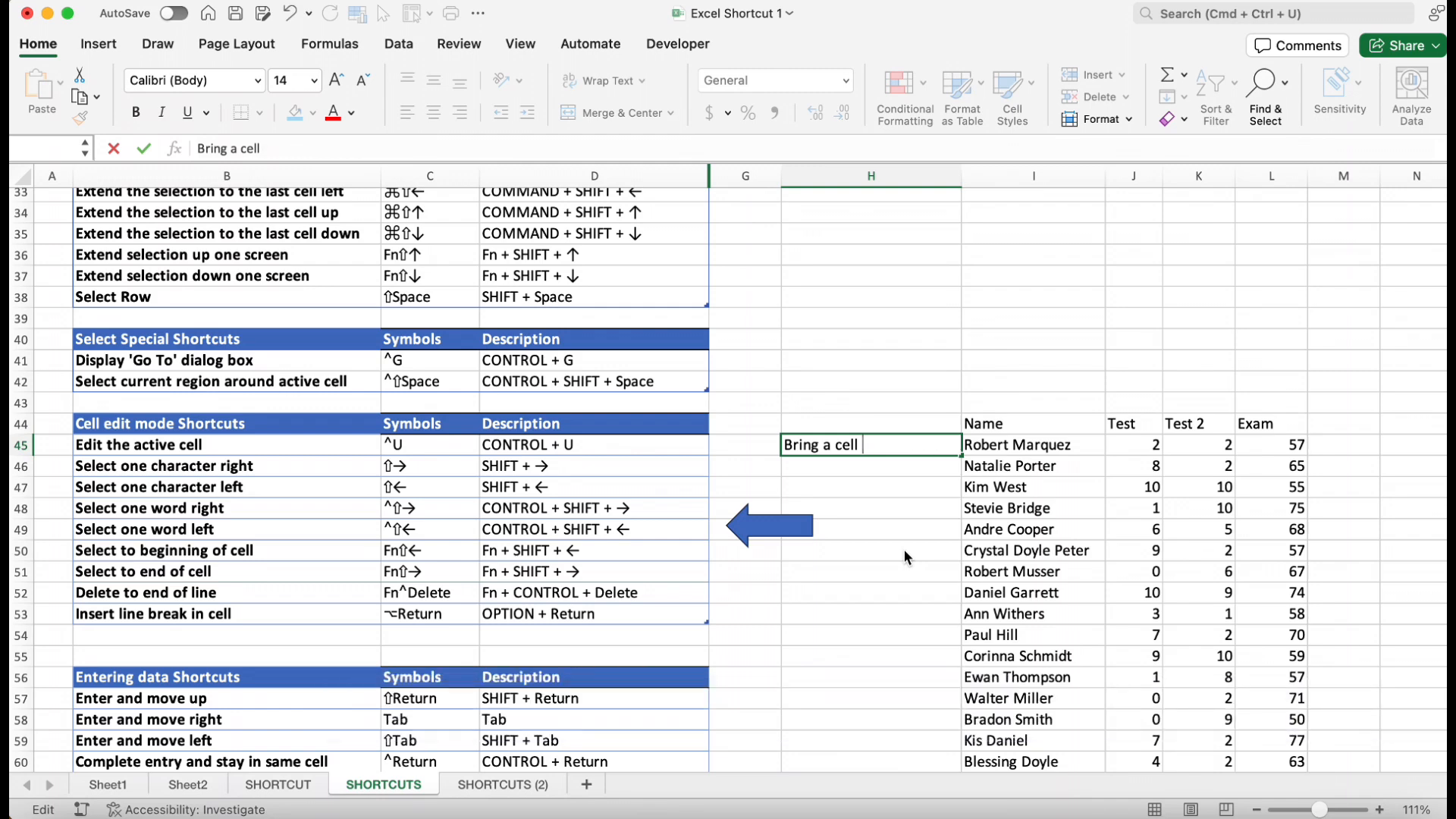
key(super+z)
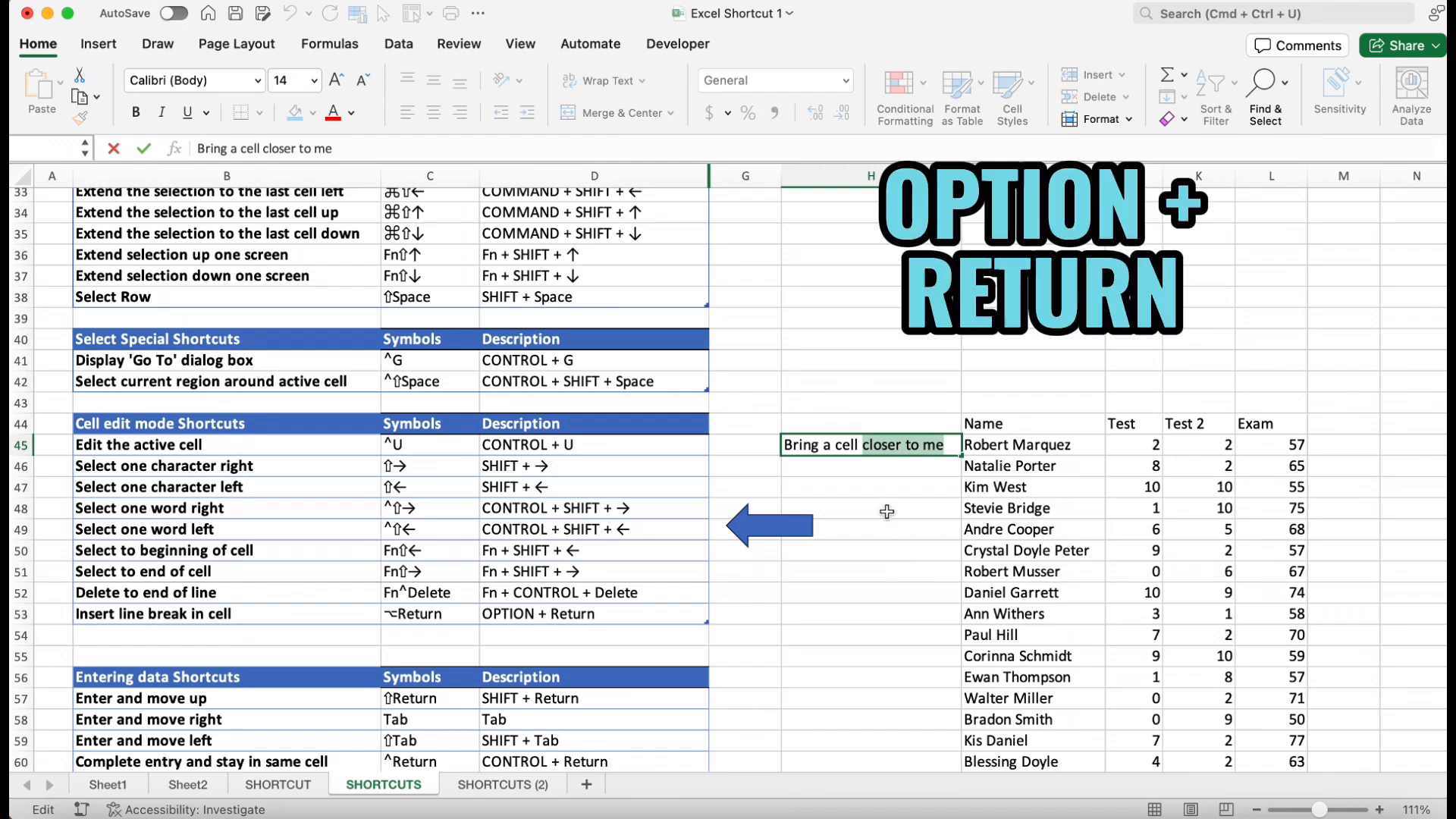
Insert line breaks after 'Bring a cell' in the cell text, add 'tha', and confirm the entry
click(866, 445)
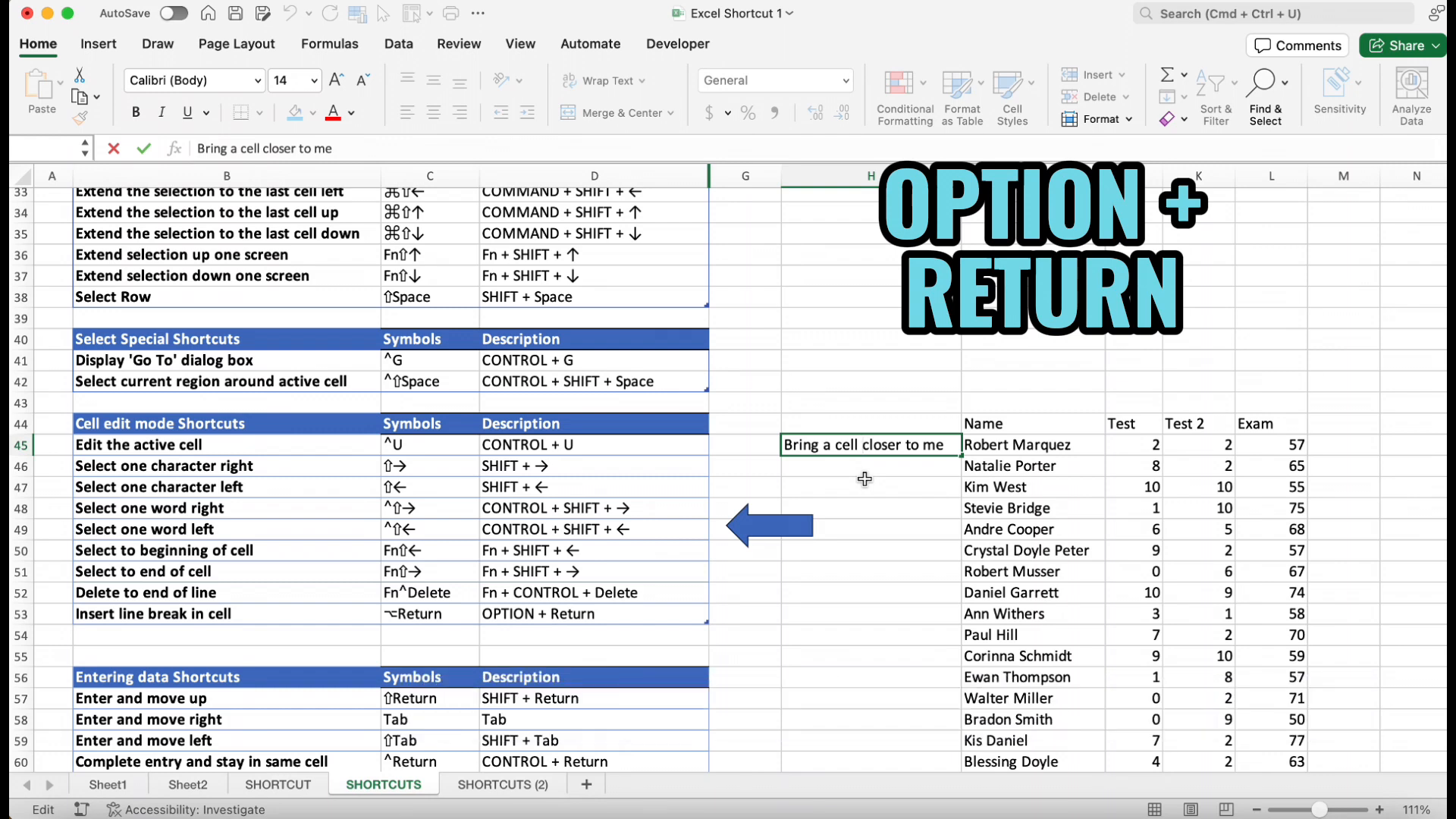
key(alt+Return)
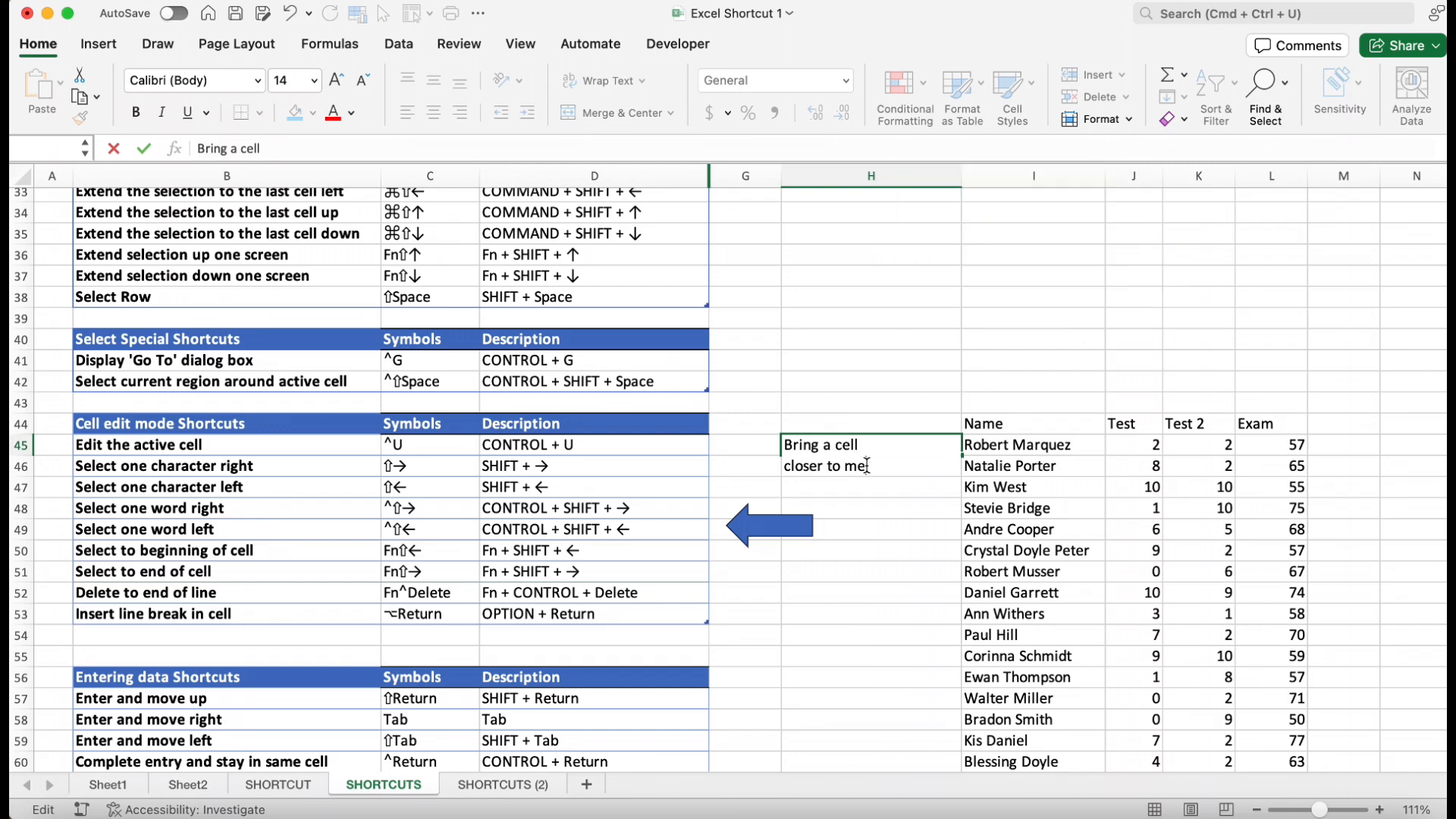
key(alt+Return)
text(thanks)
key(Return)
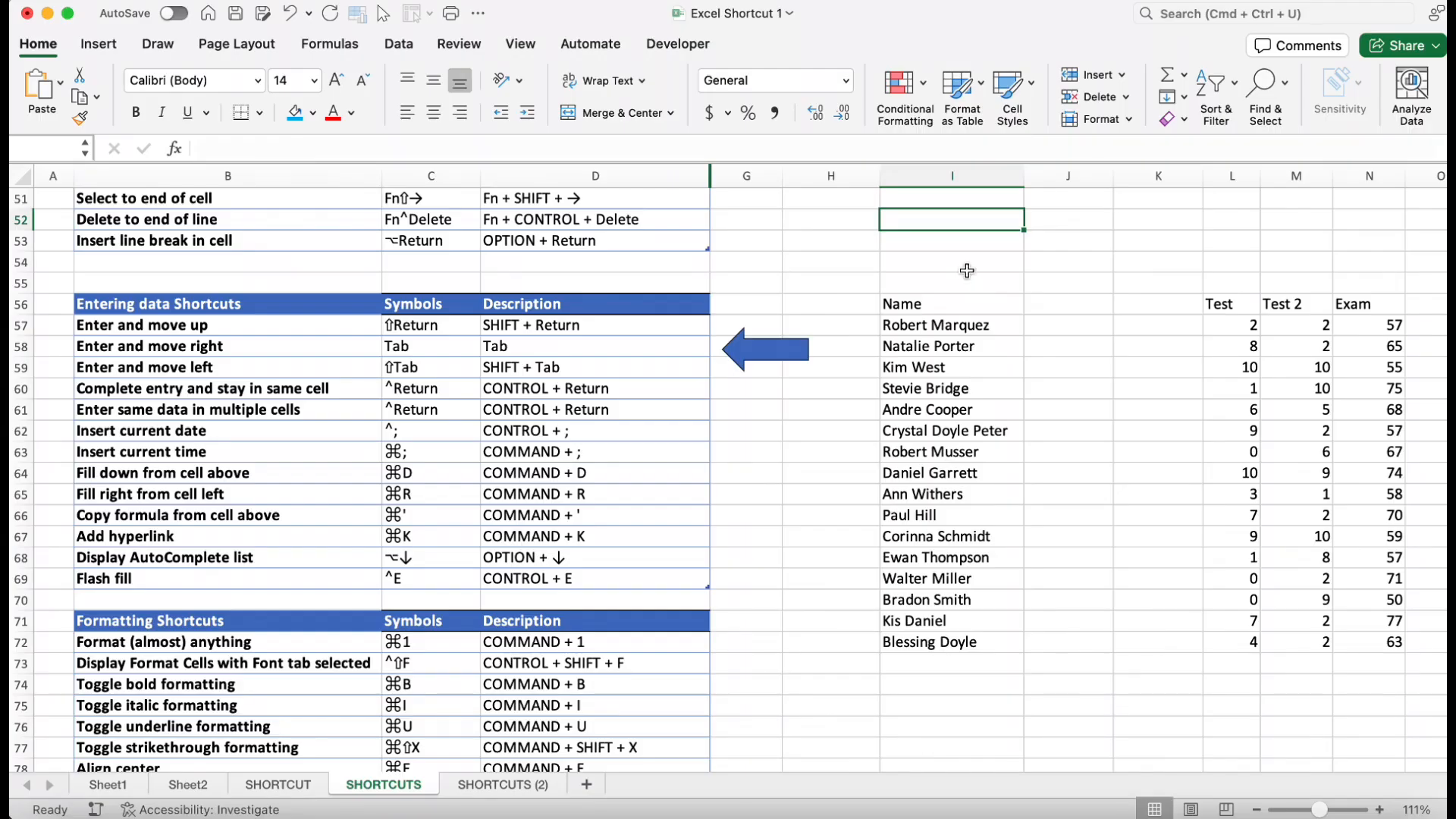
Enter 'Value' in cell I53 so the selection moves up one cell on confirming
click(951, 240)
text(Value)
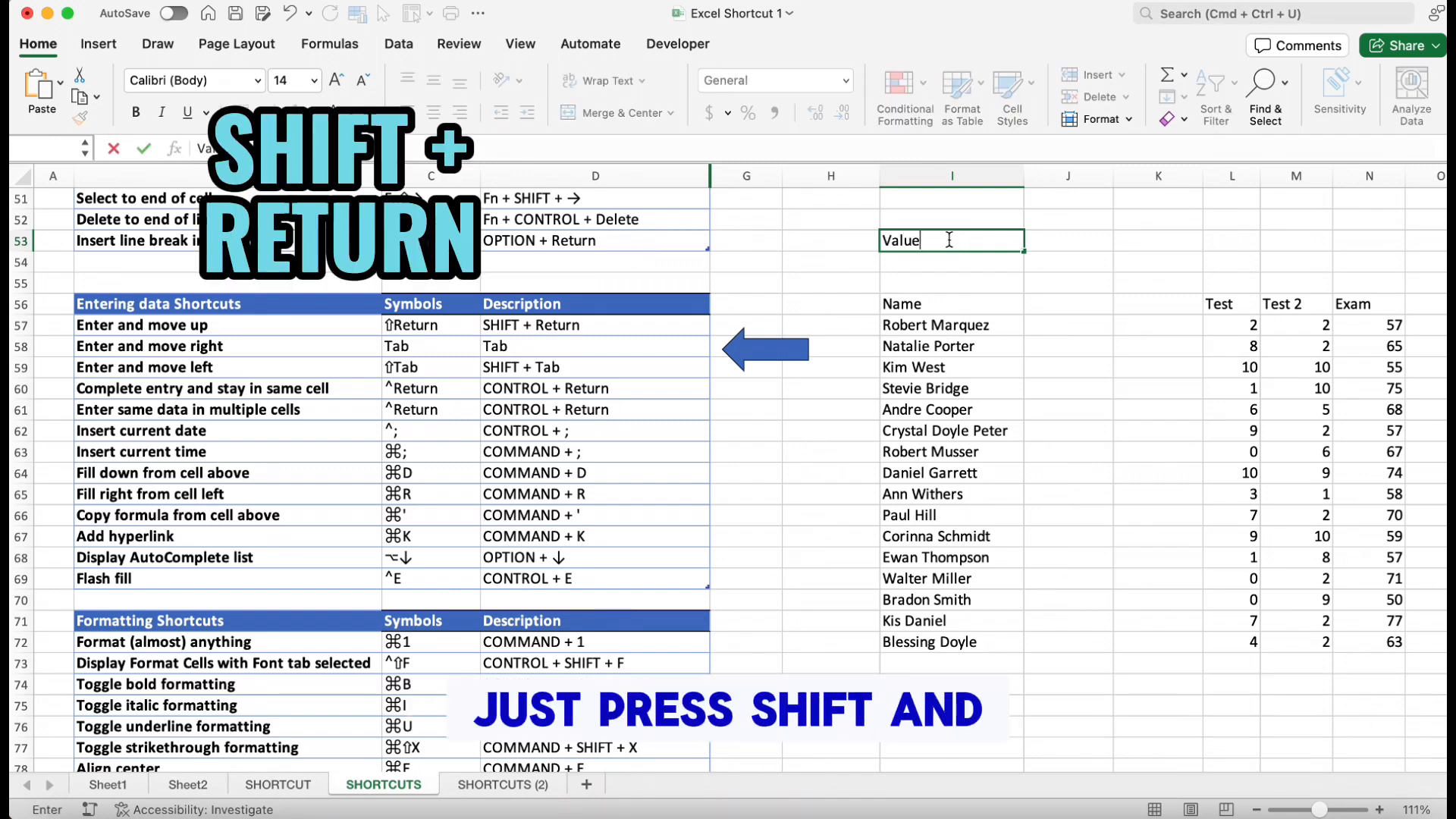
key(shift+Return)
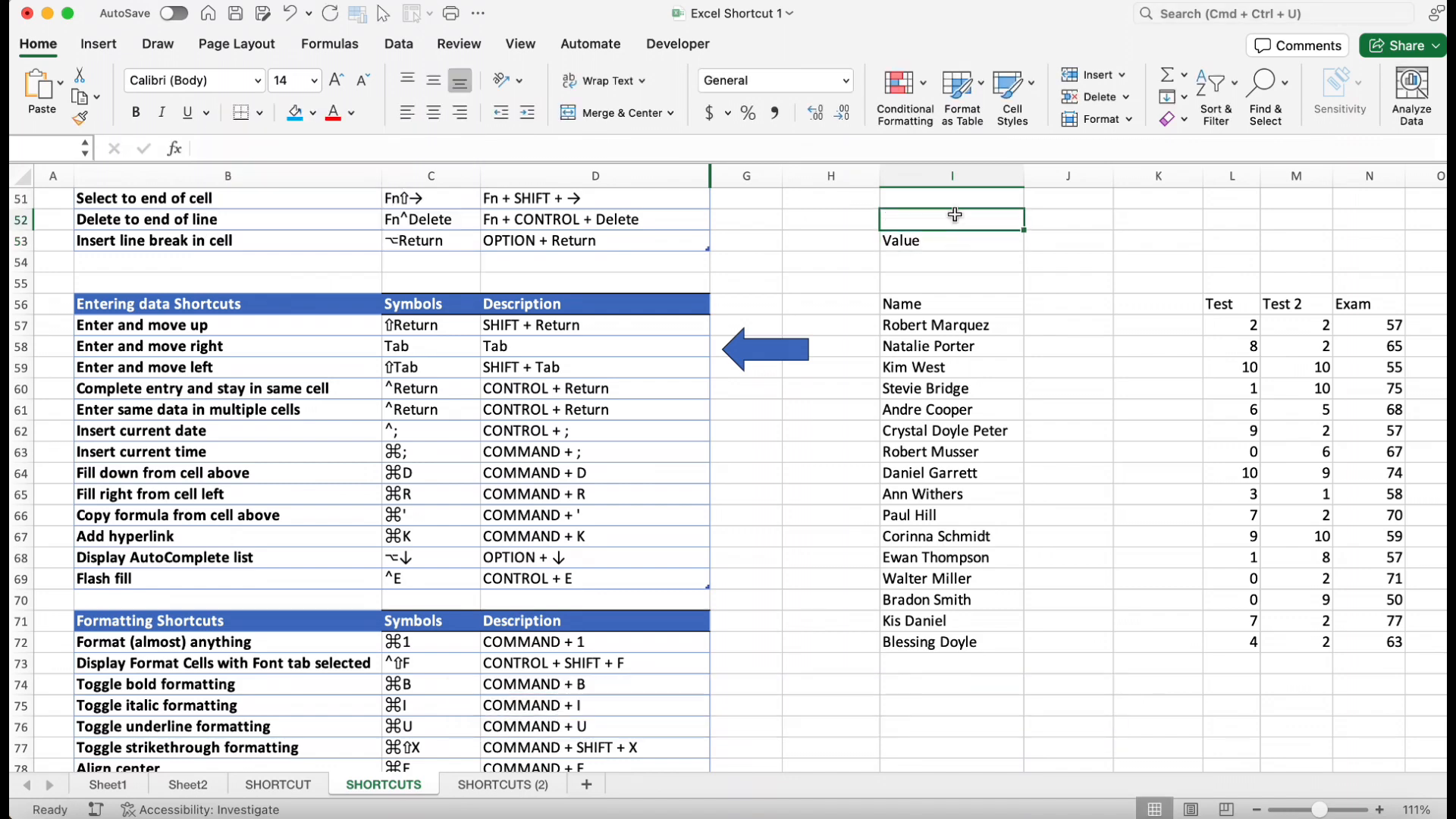
Enter 'yes' in I52 moving right, then 'No' in J52 moving back left
text(yes)
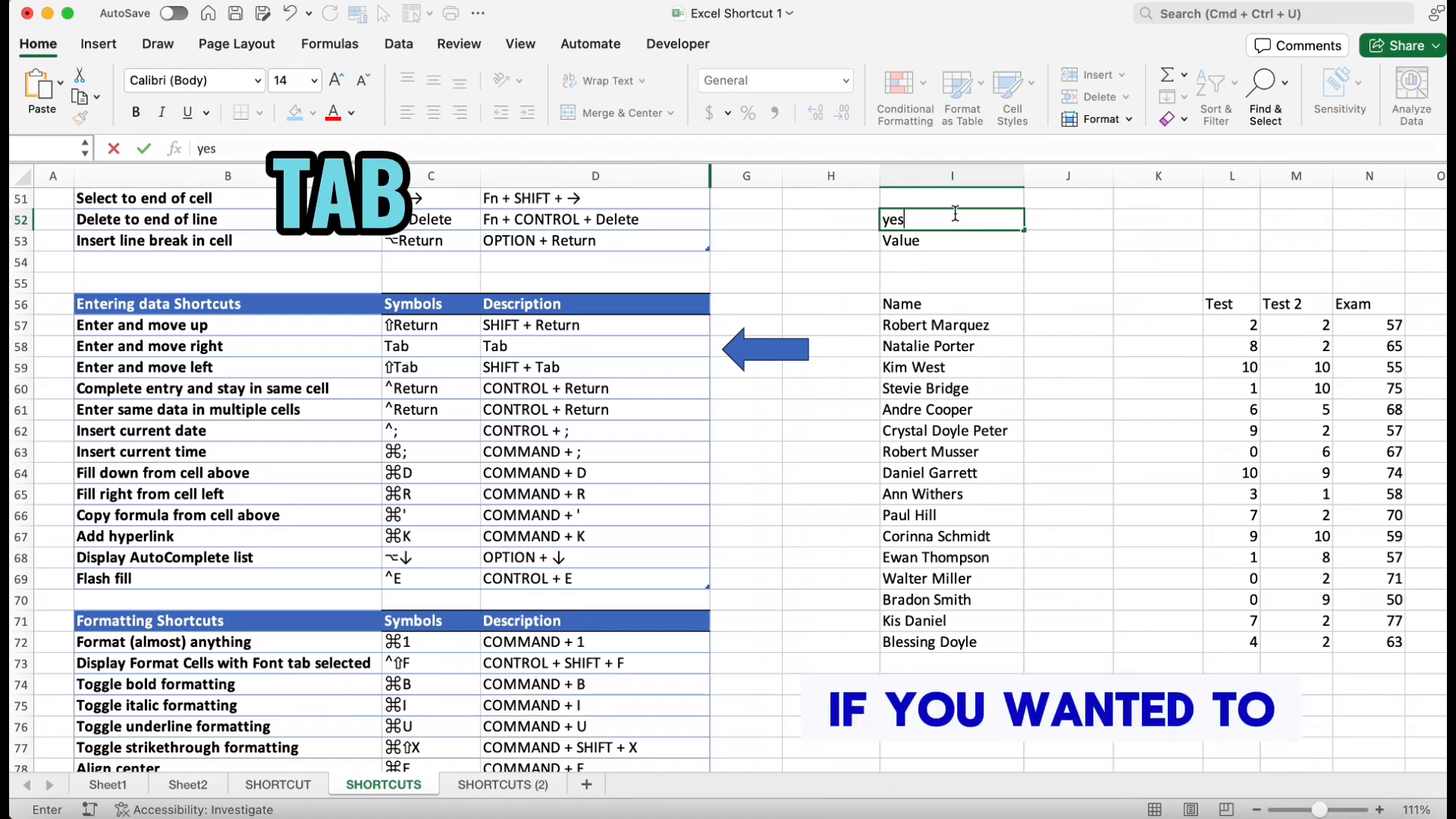
key(Tab)
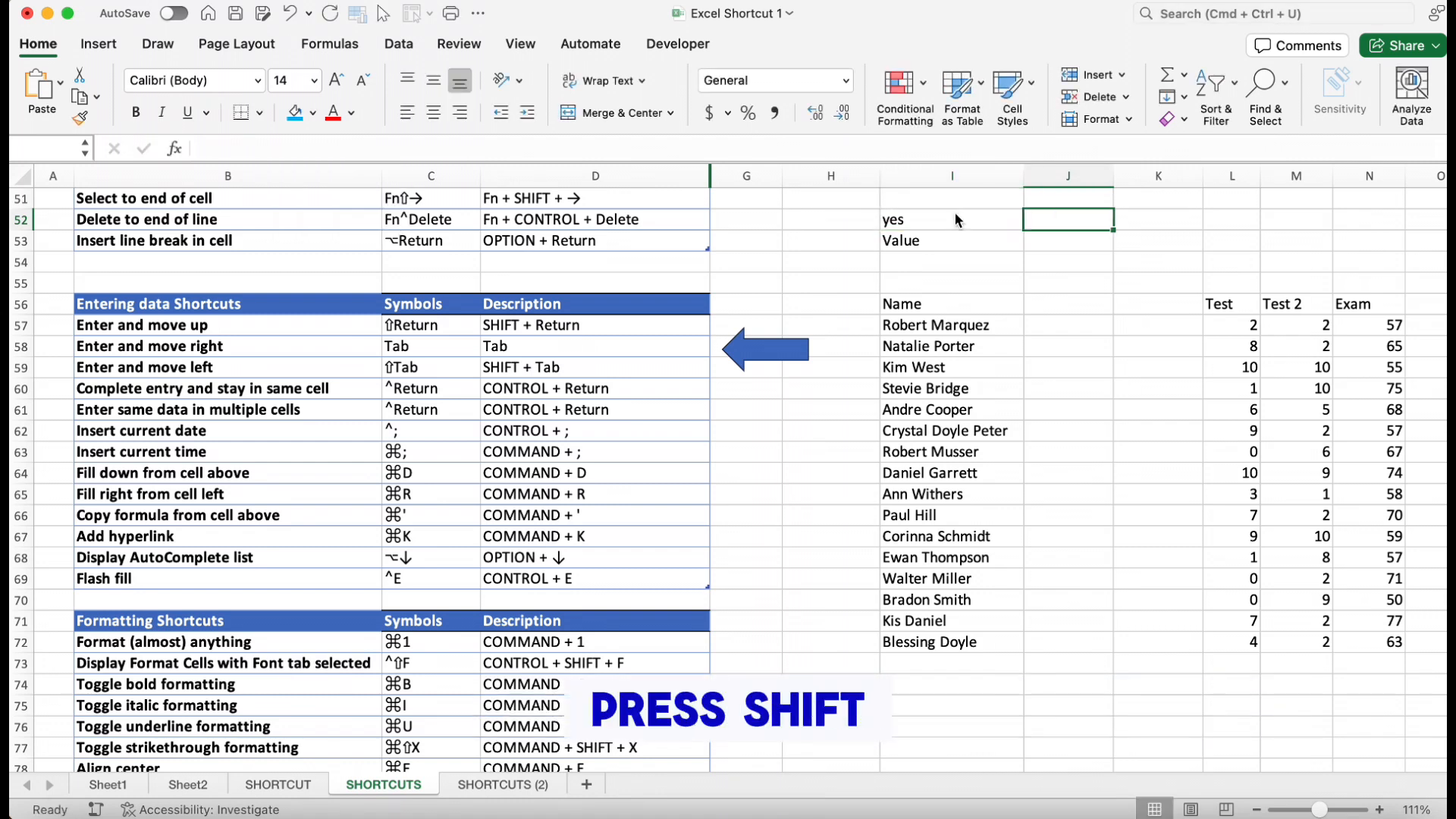
text(No)
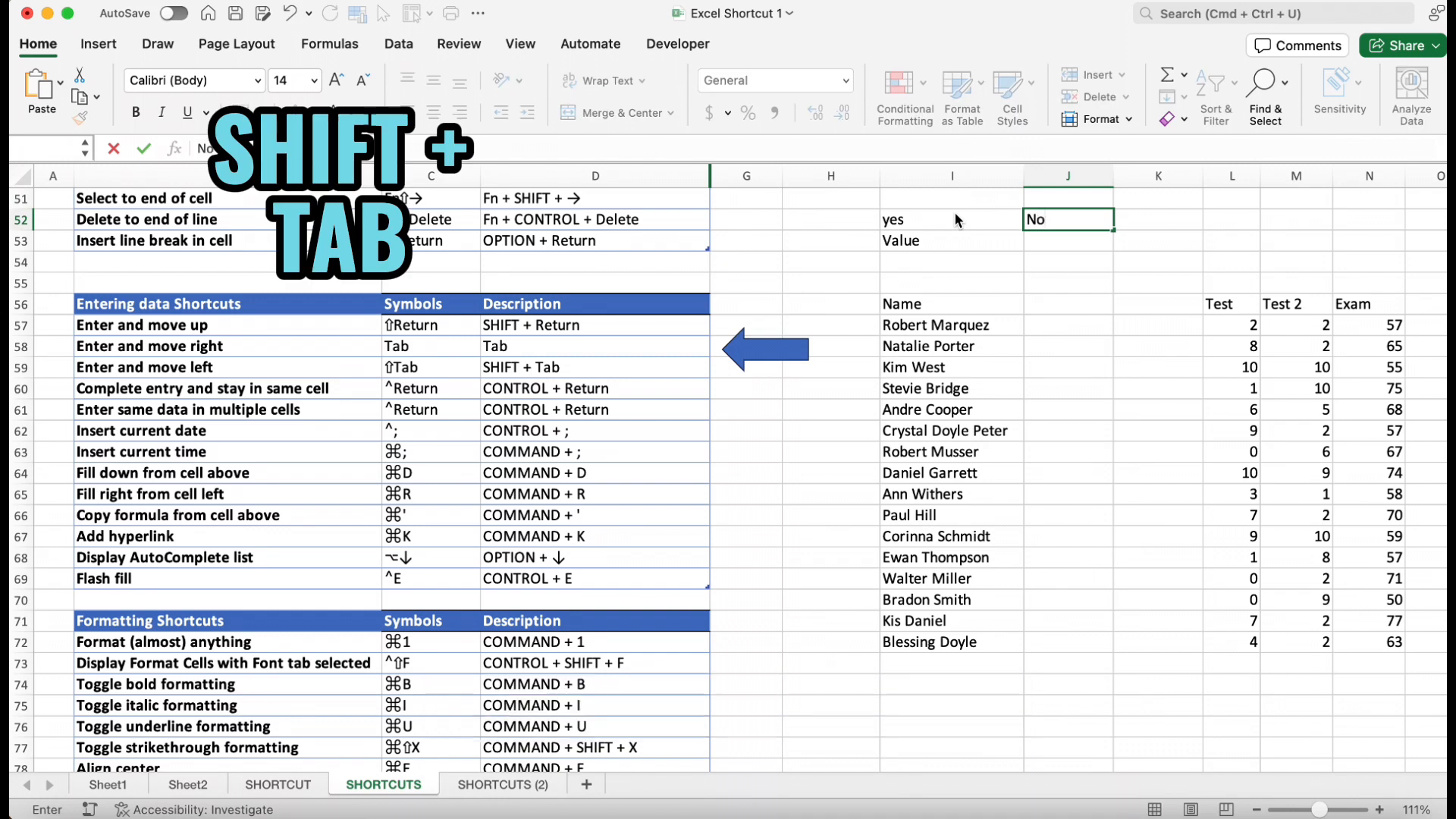
key(shift+Tab)
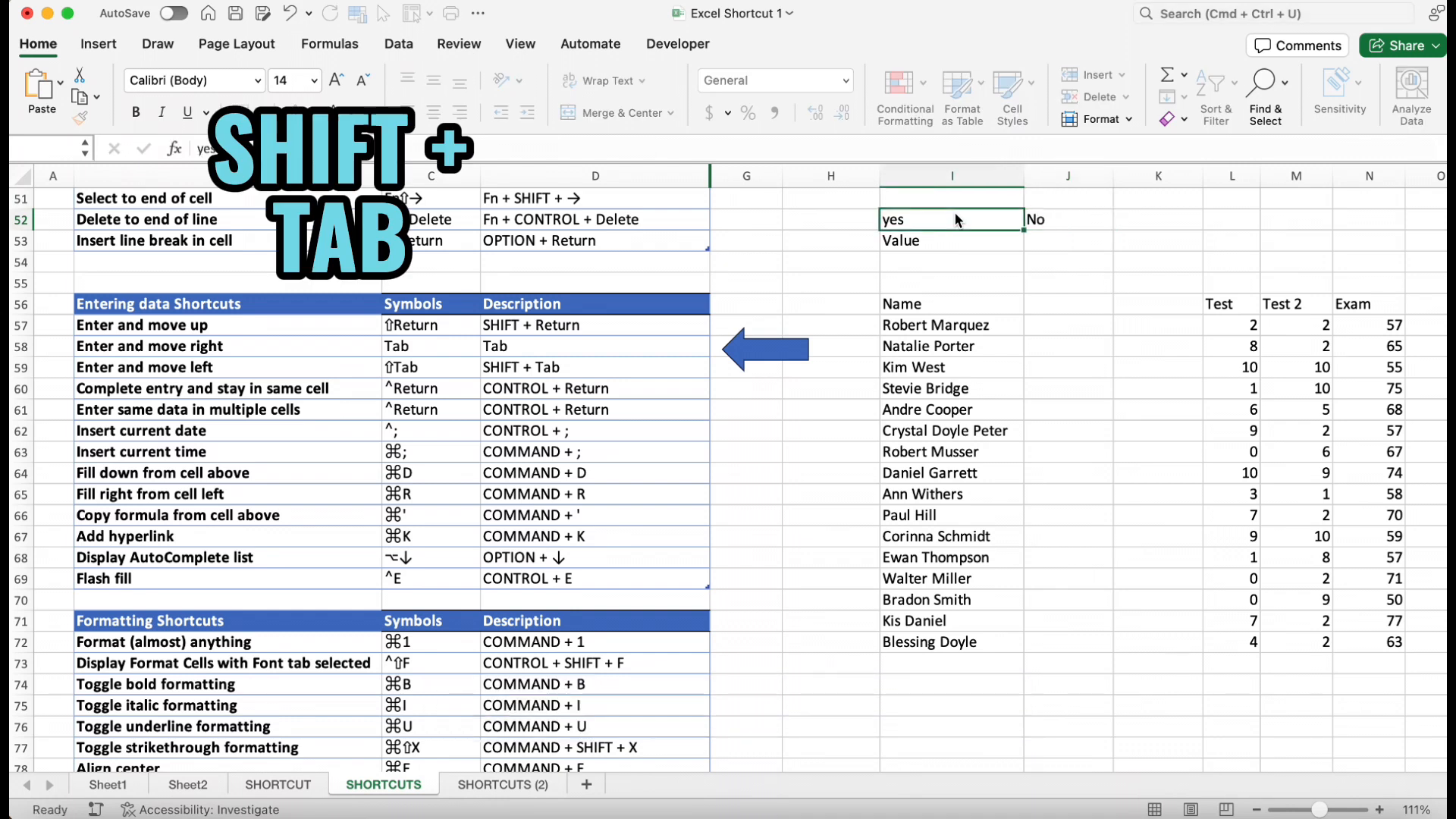
Enter 'Good' in J53 while keeping the same cell selected
click(1067, 240)
text(Good)
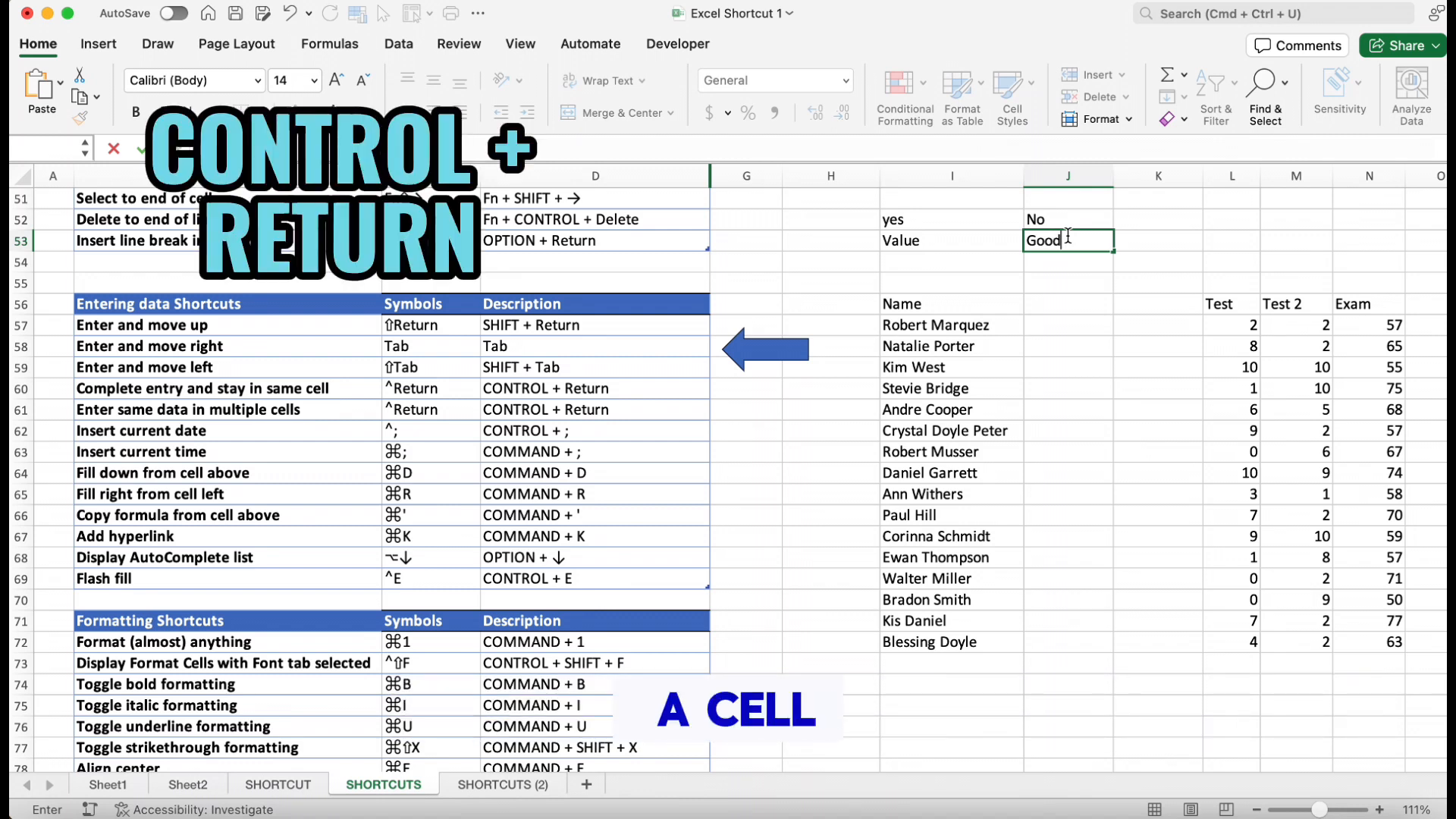
key(ctrl+Return)
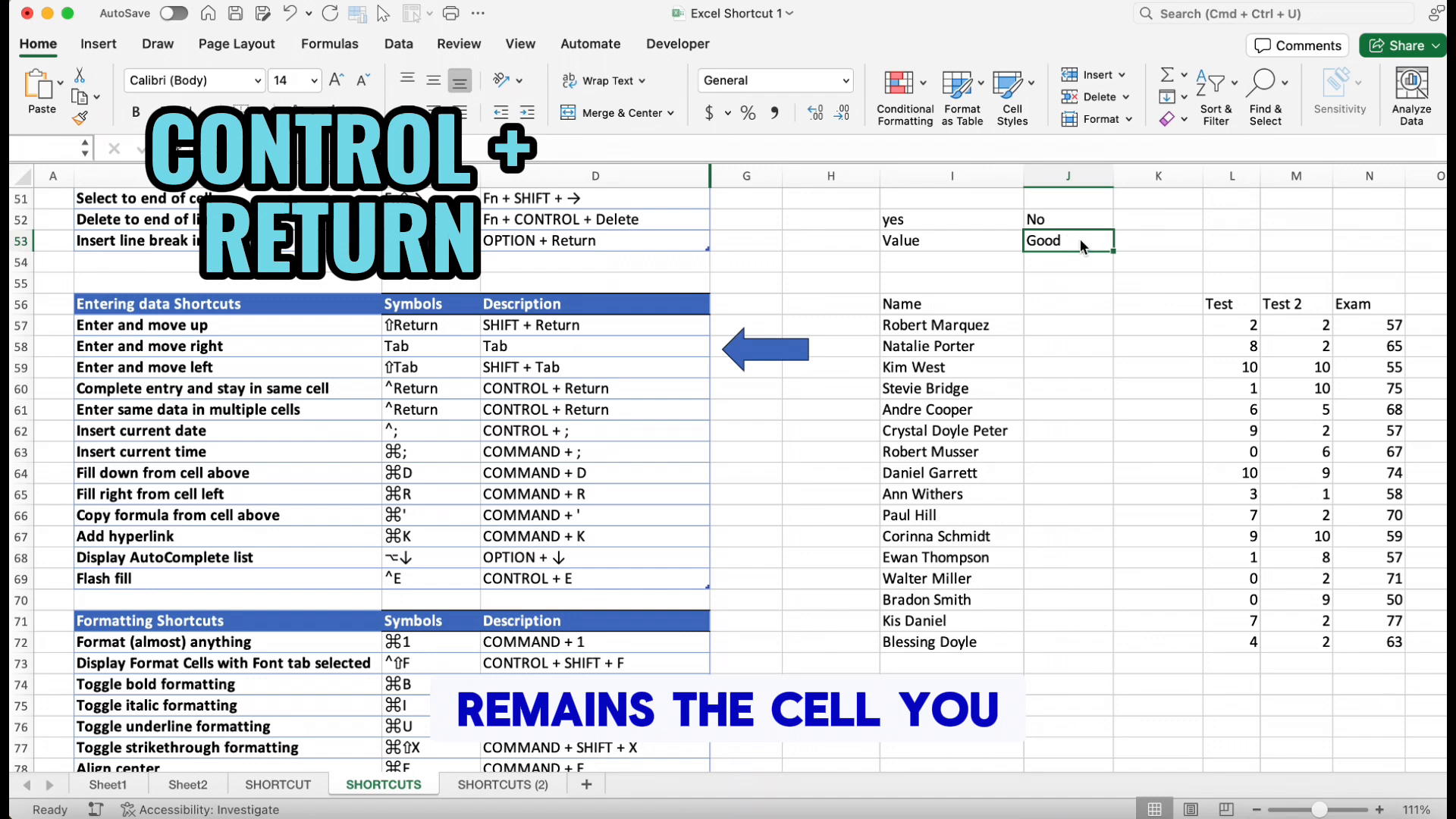
Clear I52:J54 and enter 'No' into all six cells at once
drag(1009, 224, 1035, 262)
key(Delete)
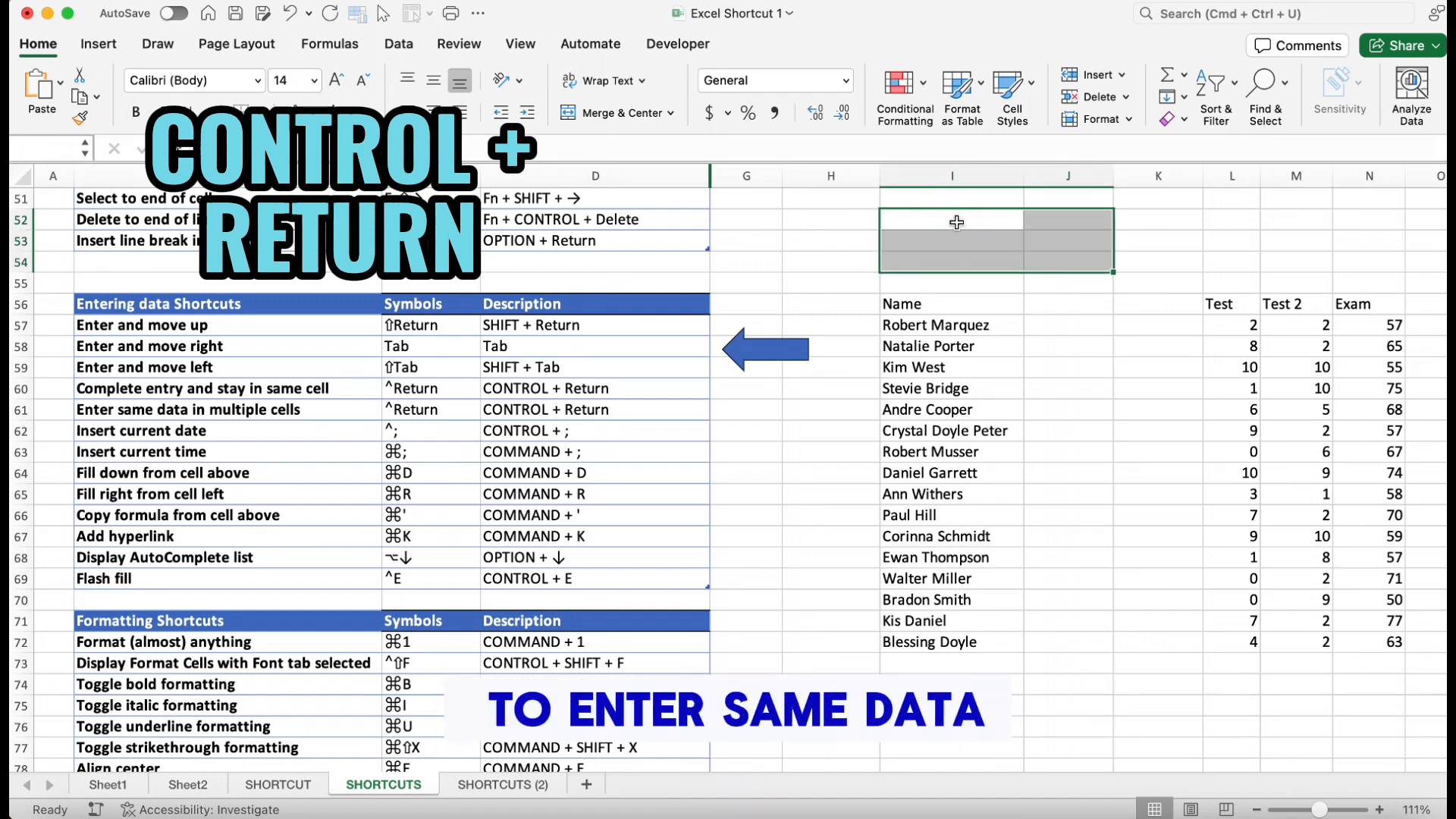
text(No)
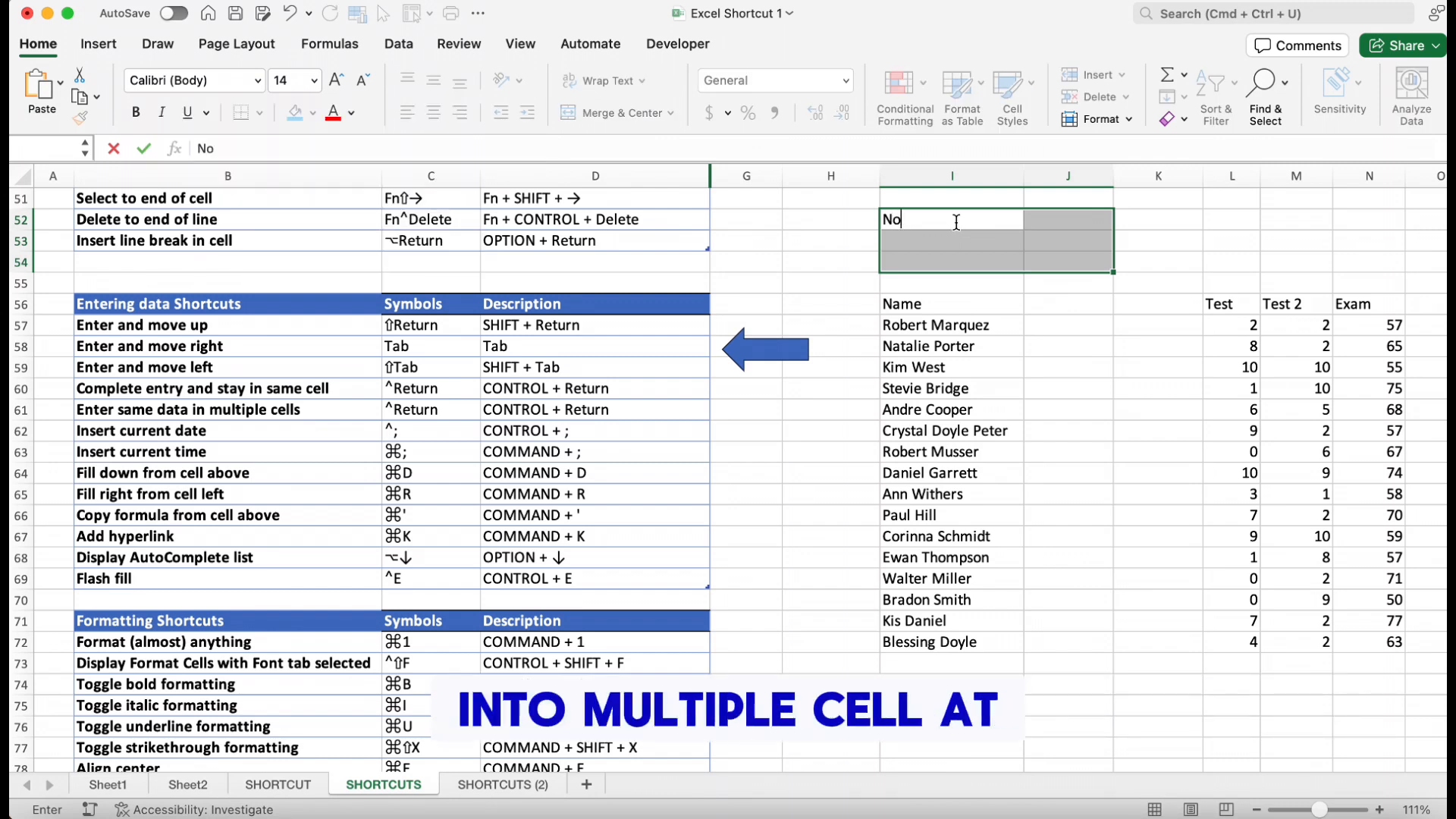
key(ctrl+Return)
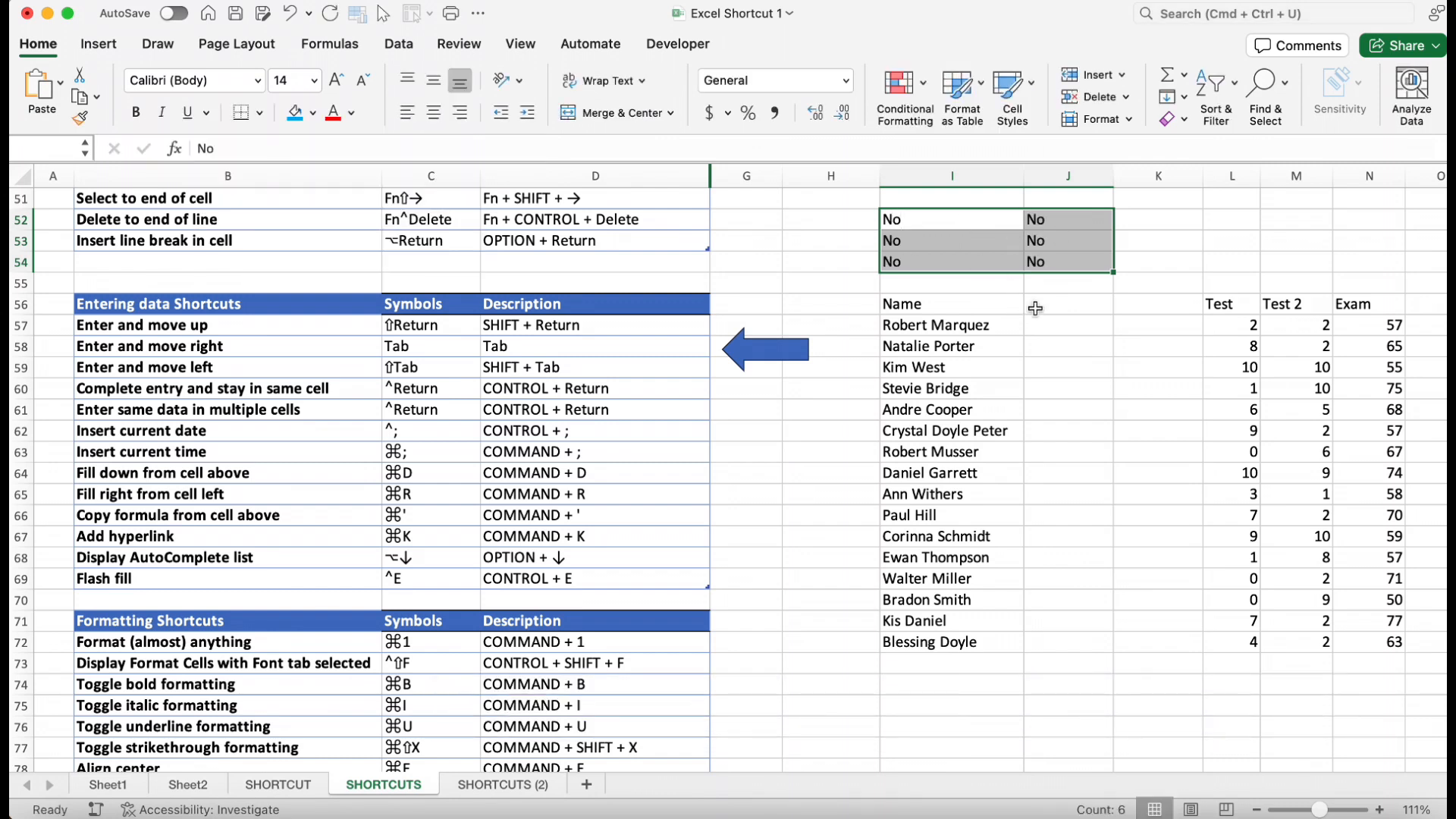
Insert the current date in K52 and the current time in K53
click(1035, 308)
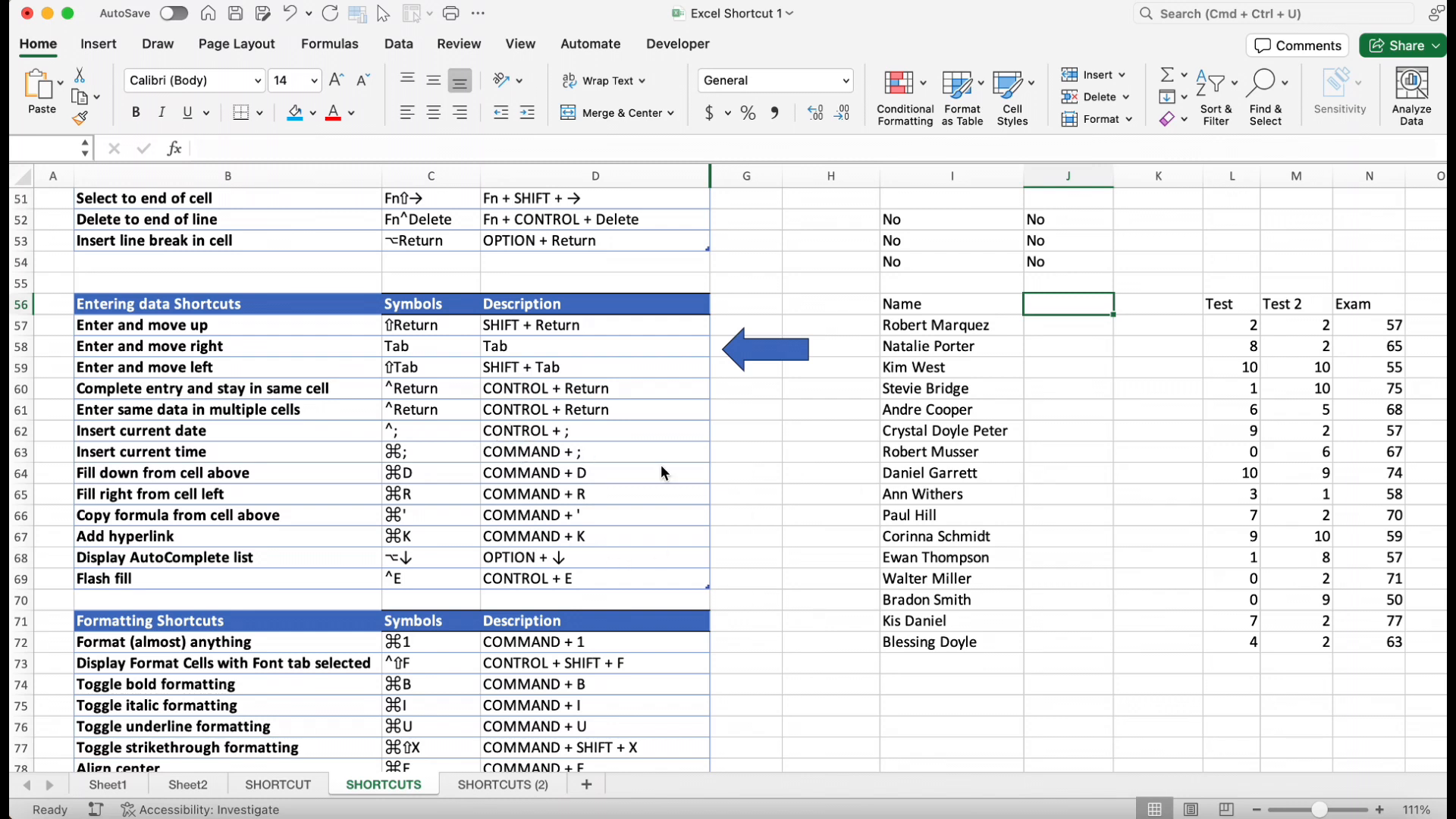
click(1175, 222)
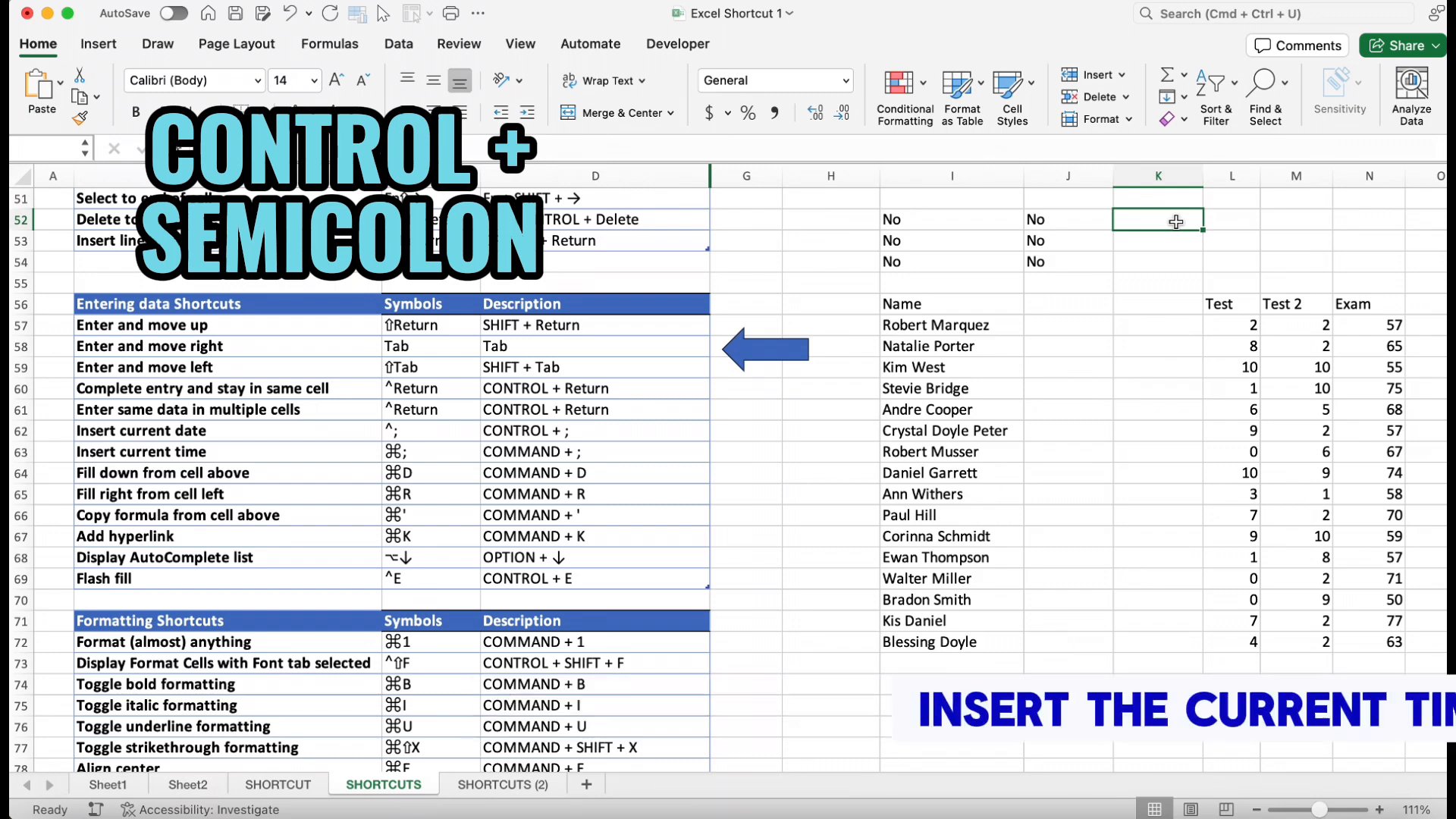
key(ctrl+semicolon)
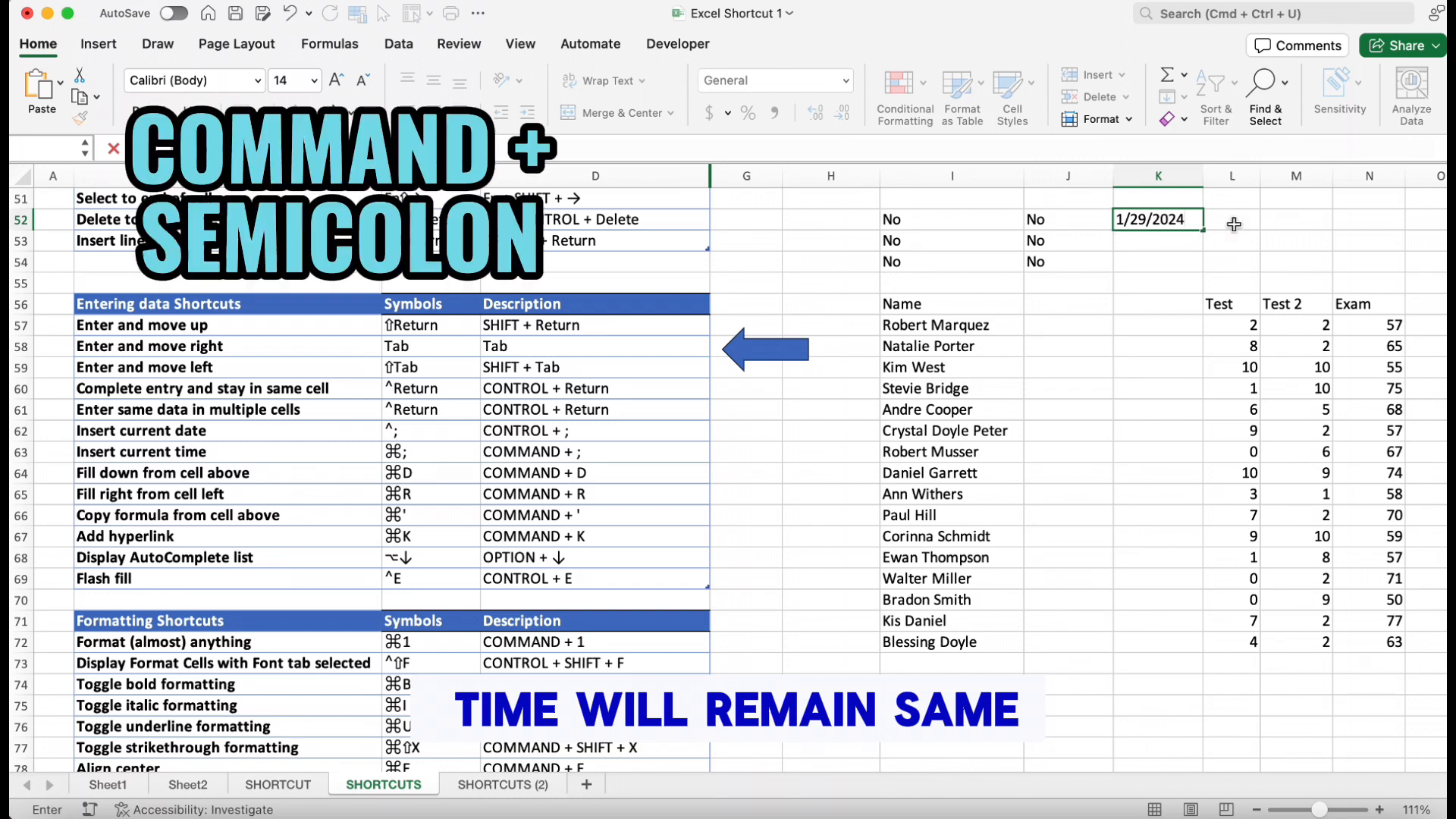
click(1166, 251)
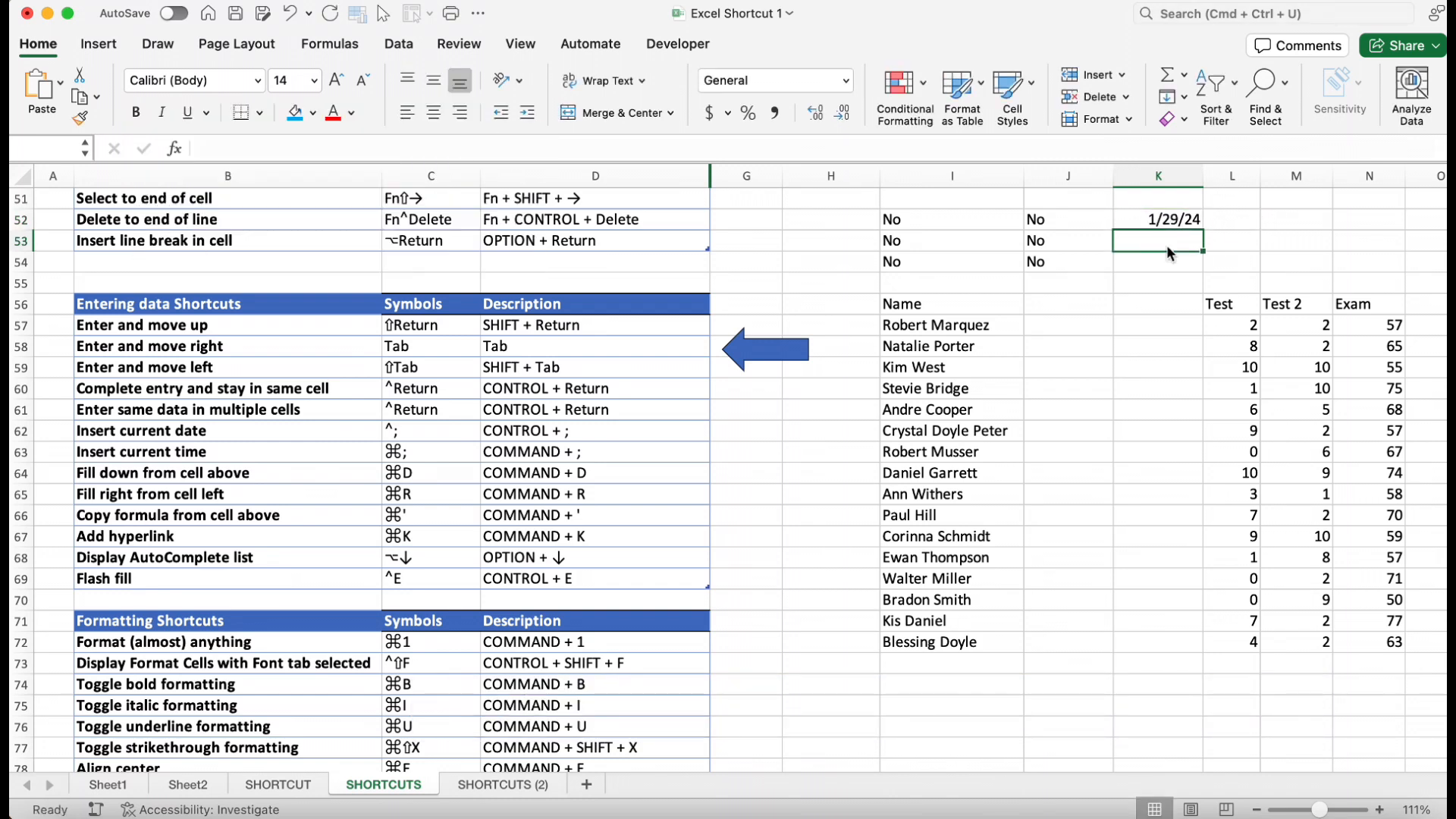
key(super+semicolon)
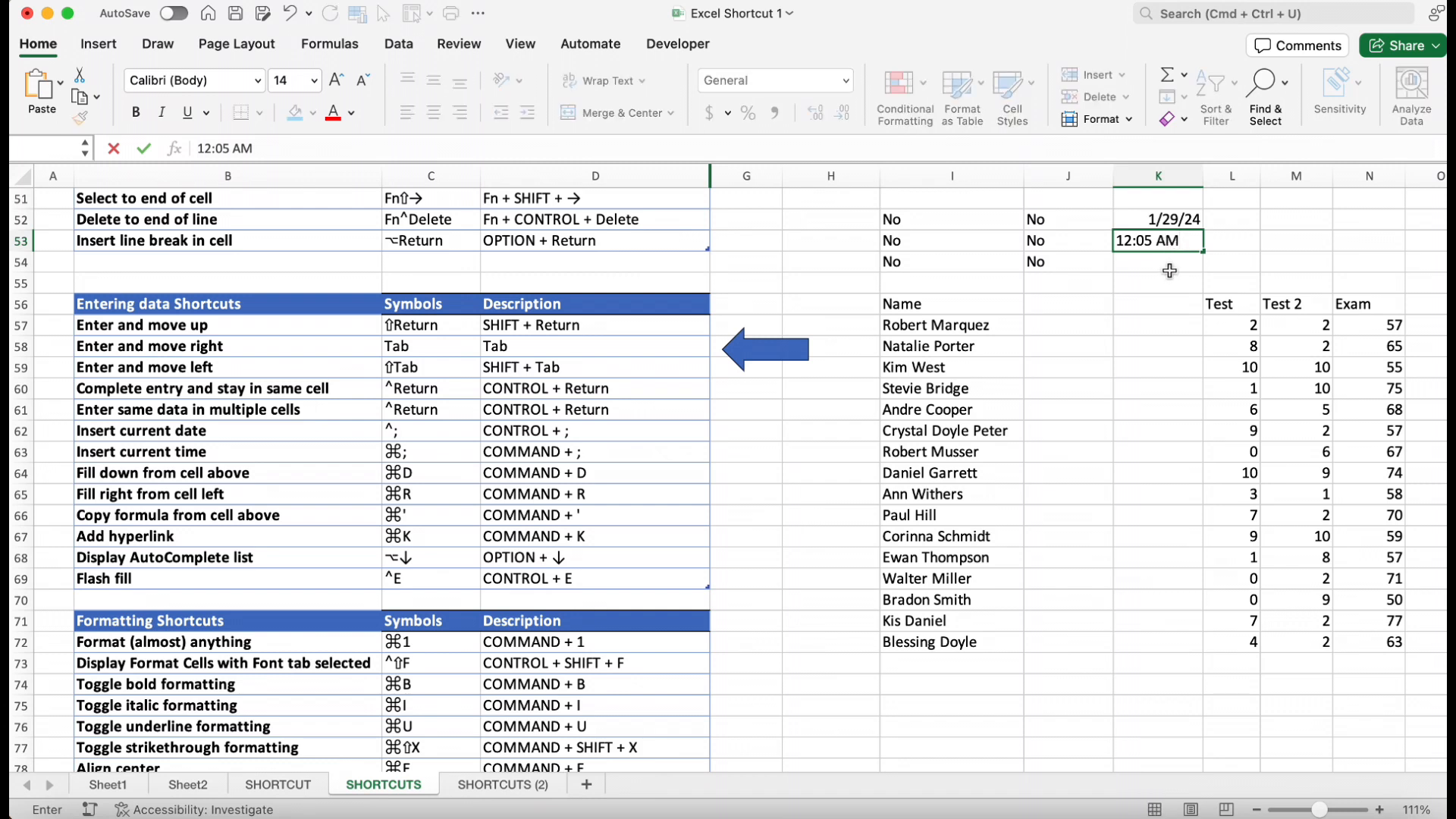
click(1170, 271)
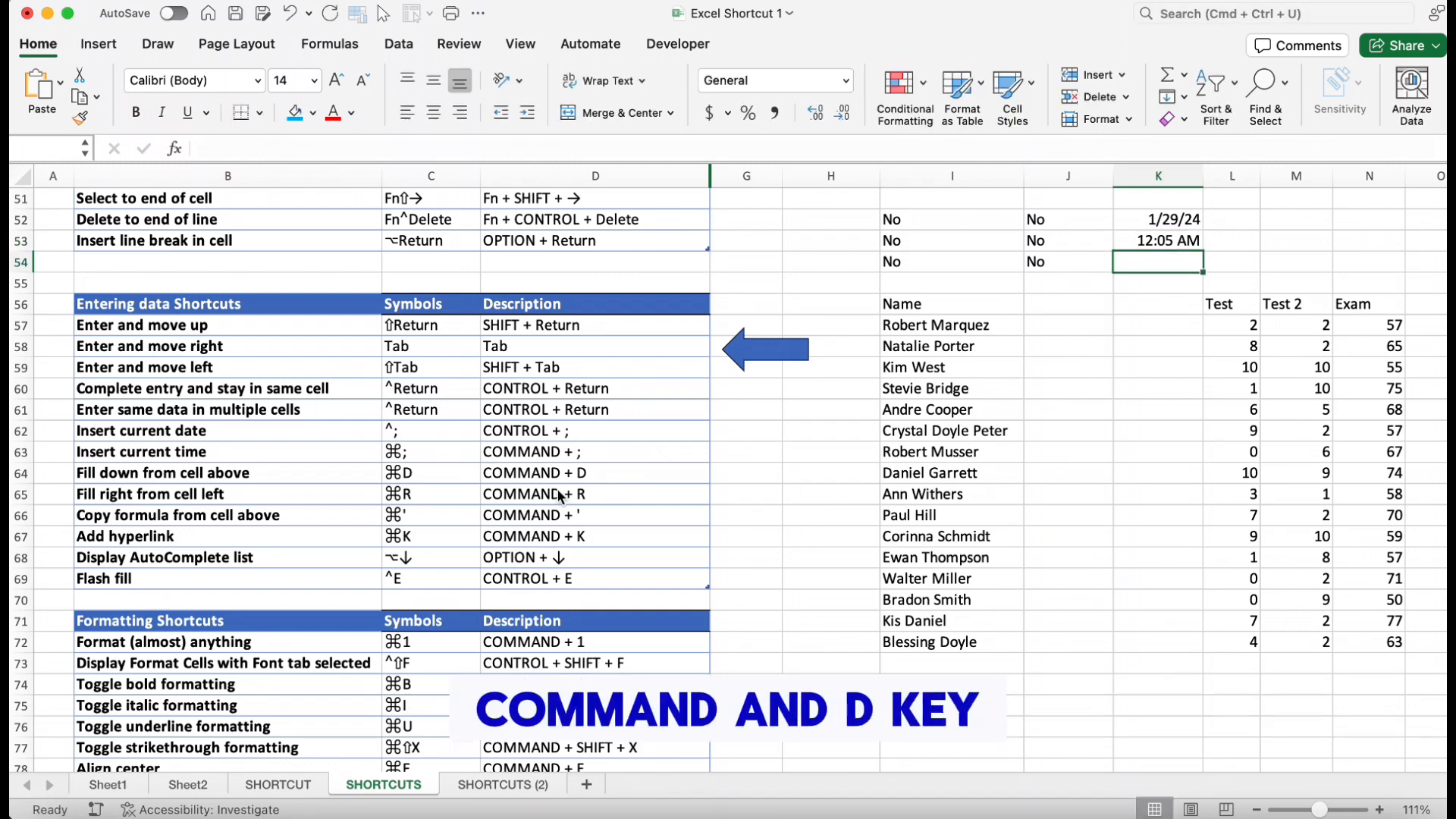
Clear I52:J54, enter 1 in I52 and 3 in J52, and fill them down through row 54
drag(913, 220, 1062, 263)
key(Delete)
click(913, 226)
text(1)
click(1057, 217)
text(3)
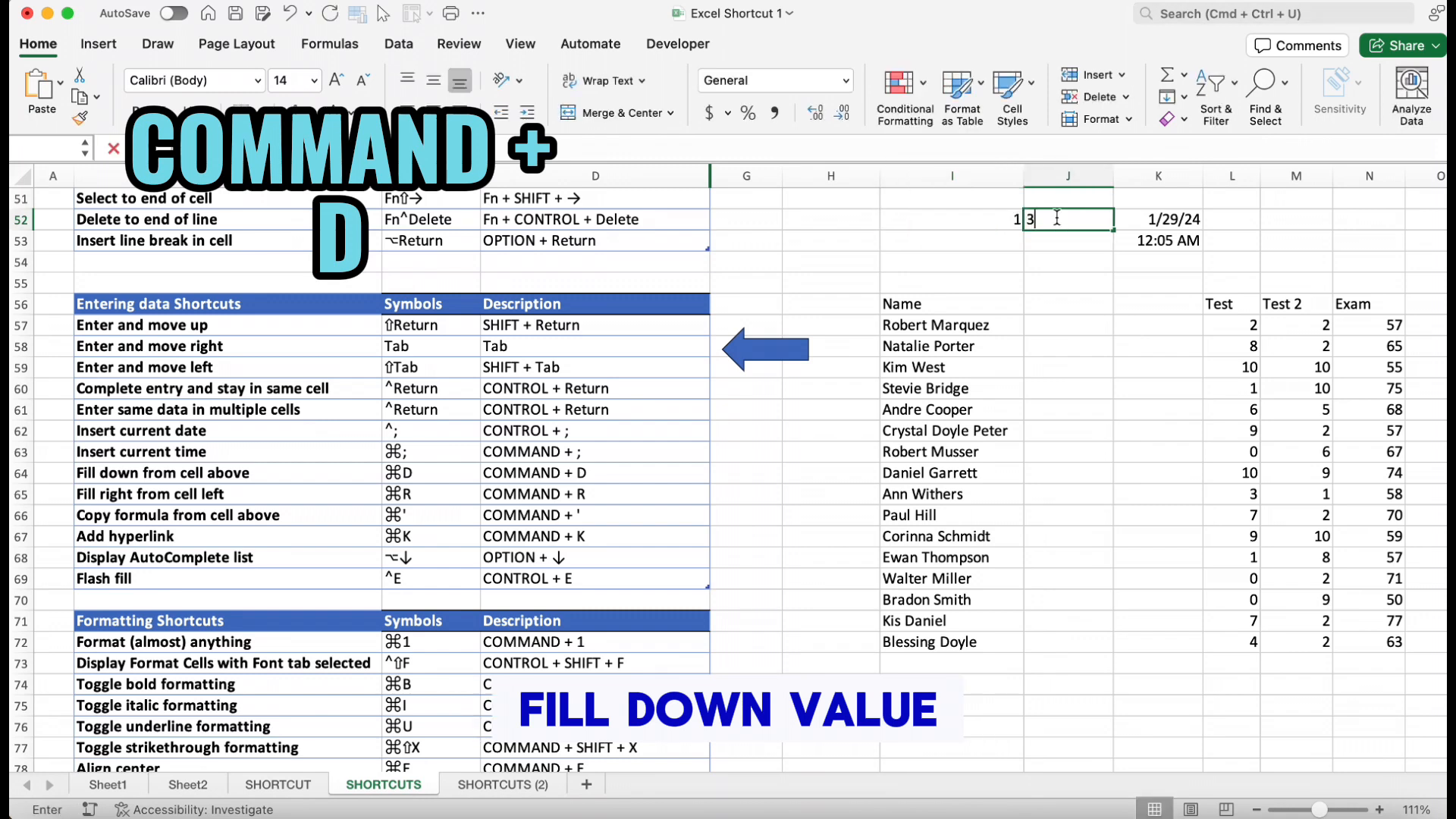
drag(948, 220, 1102, 268)
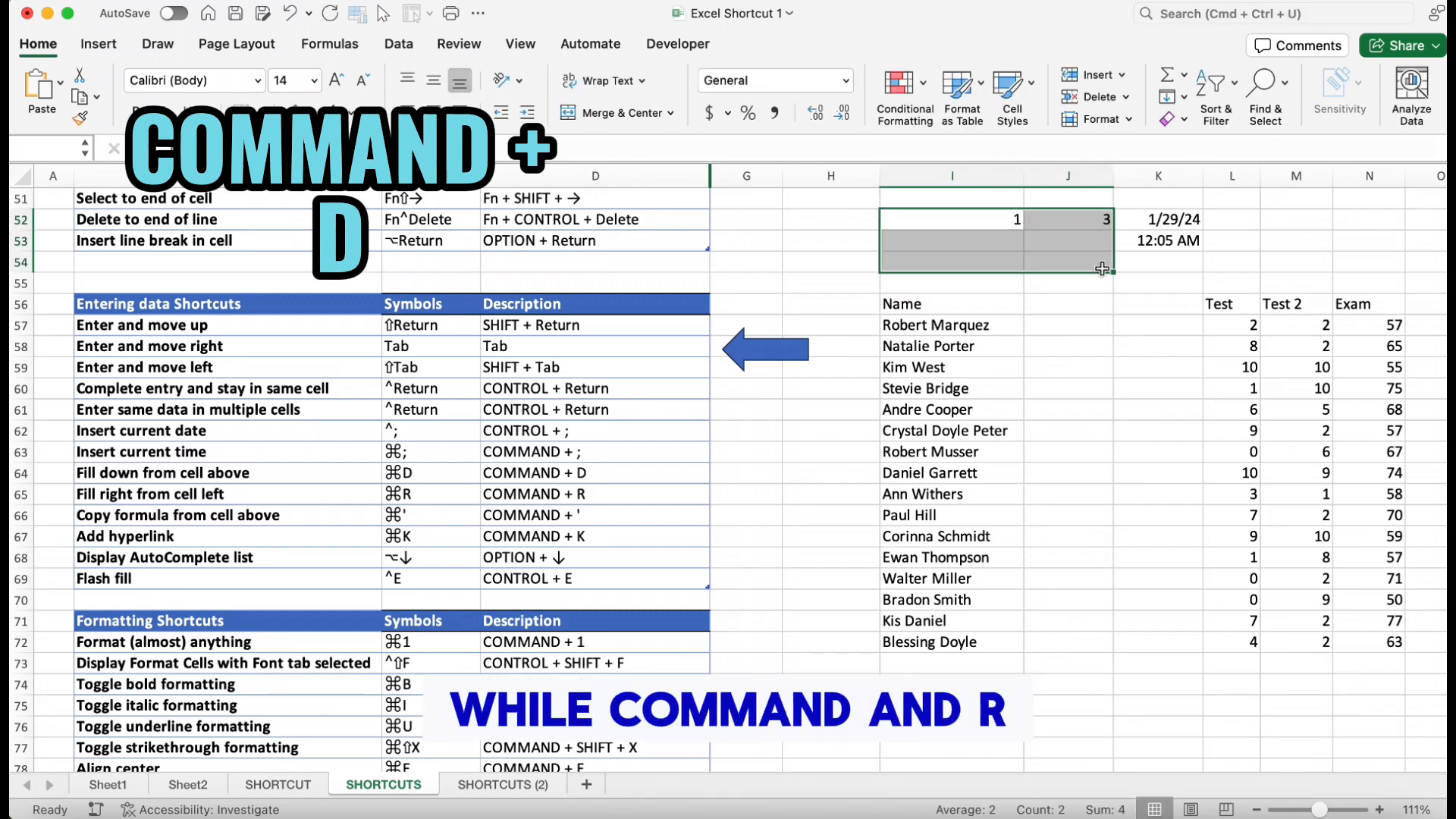
key(super+d)
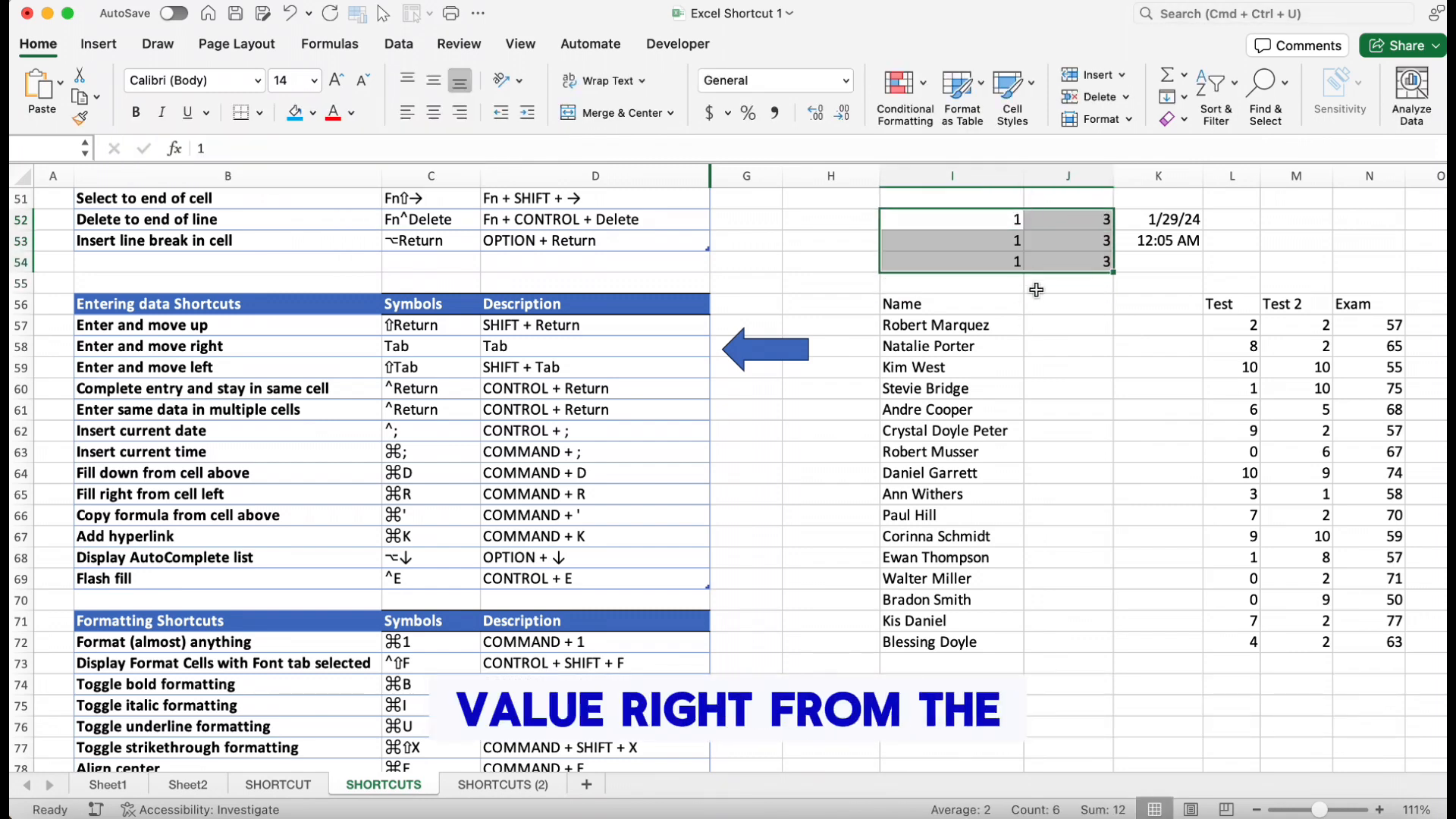
Clear the filled cells, enter 1 in H52 and 3 in H53, and fill them right through column J
key(Delete)
click(812, 220)
text(1)
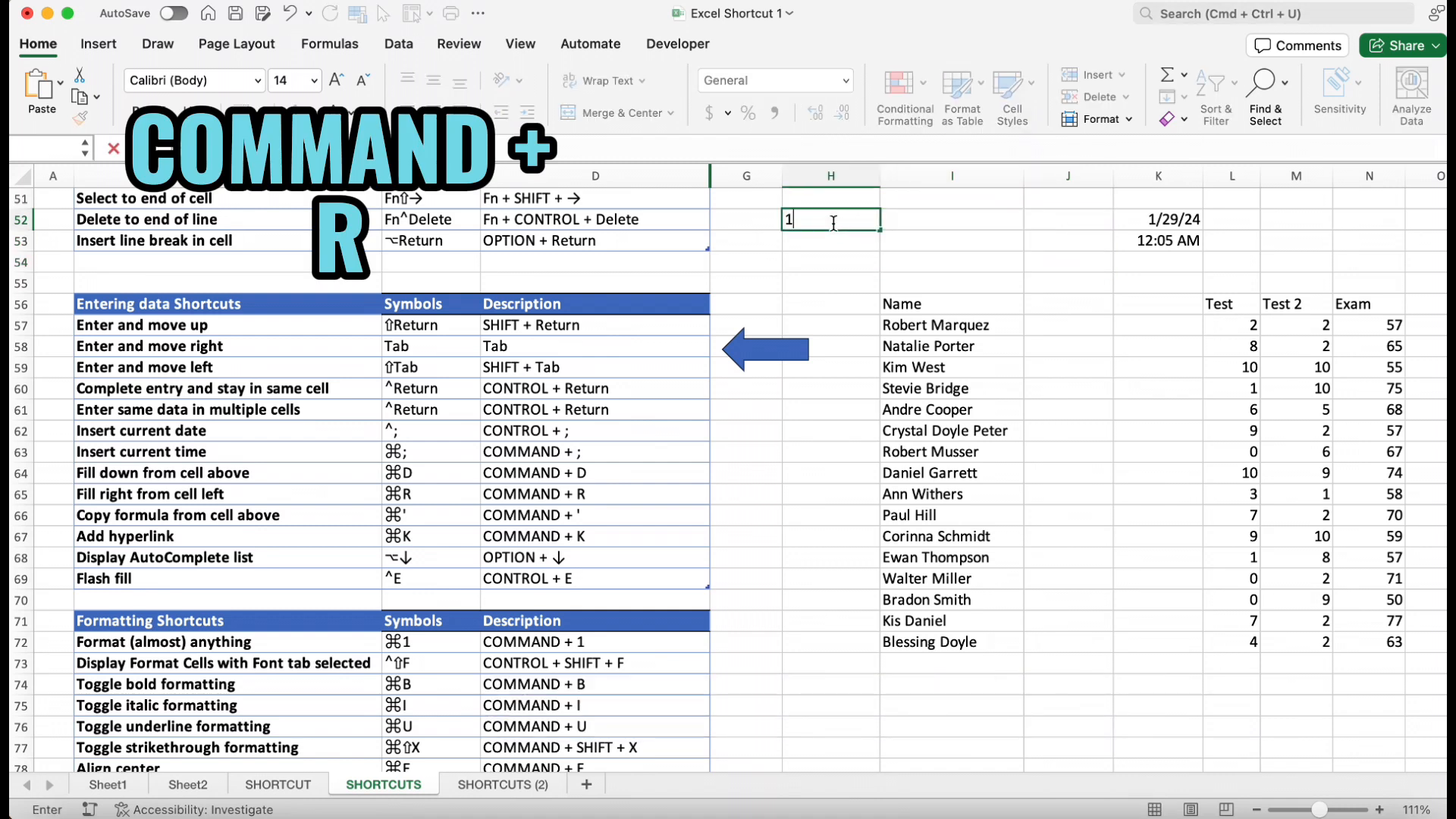
key(Return)
text(3)
drag(812, 222, 1064, 247)
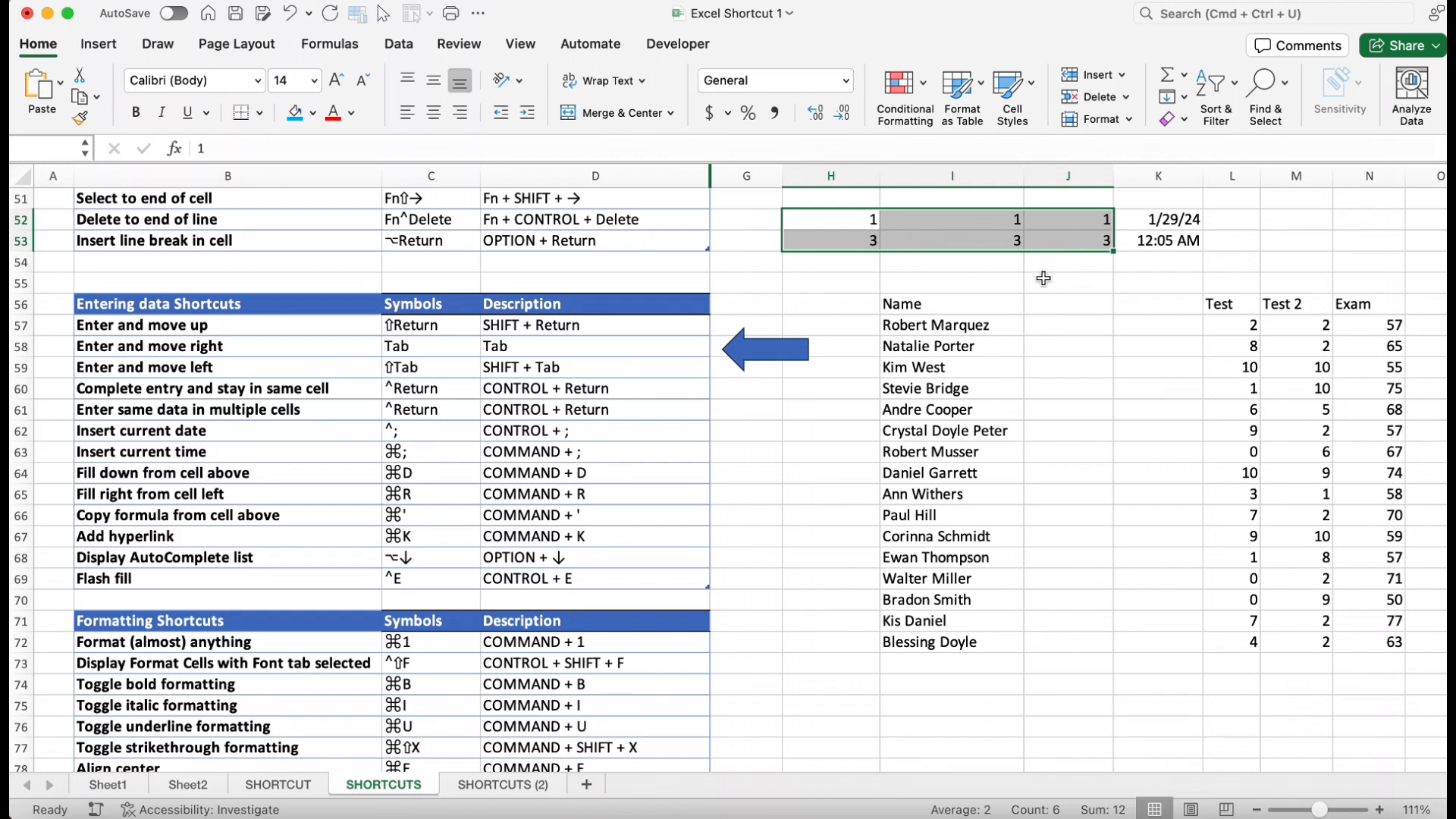
Clear H52:J53 and total the Test 2 scores M68:M72 with a SUM formula in M73
key(Delete)
click(545, 521)
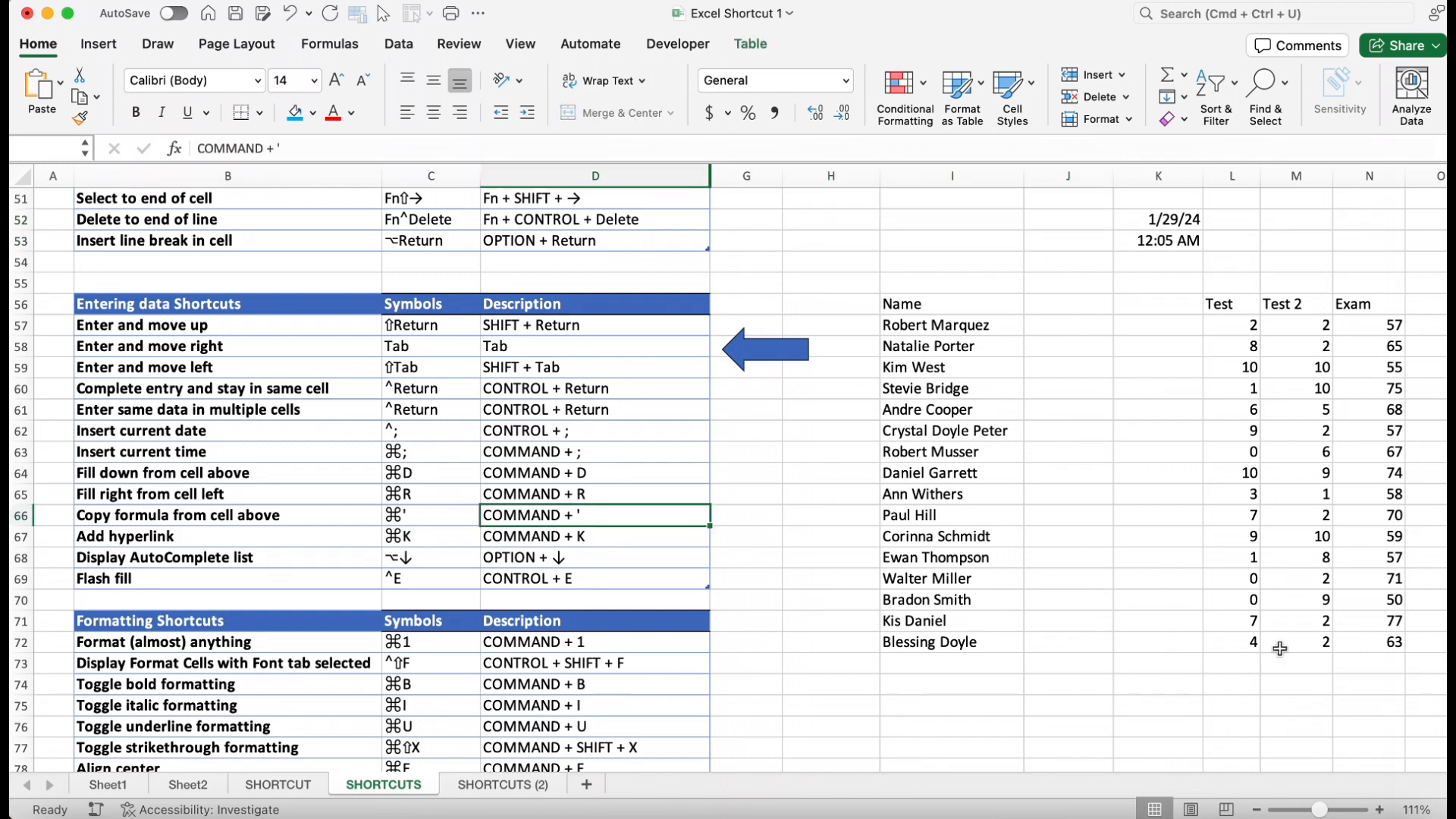
click(1289, 663)
text(=SUM()
drag(1319, 557, 1327, 643)
key(Return)
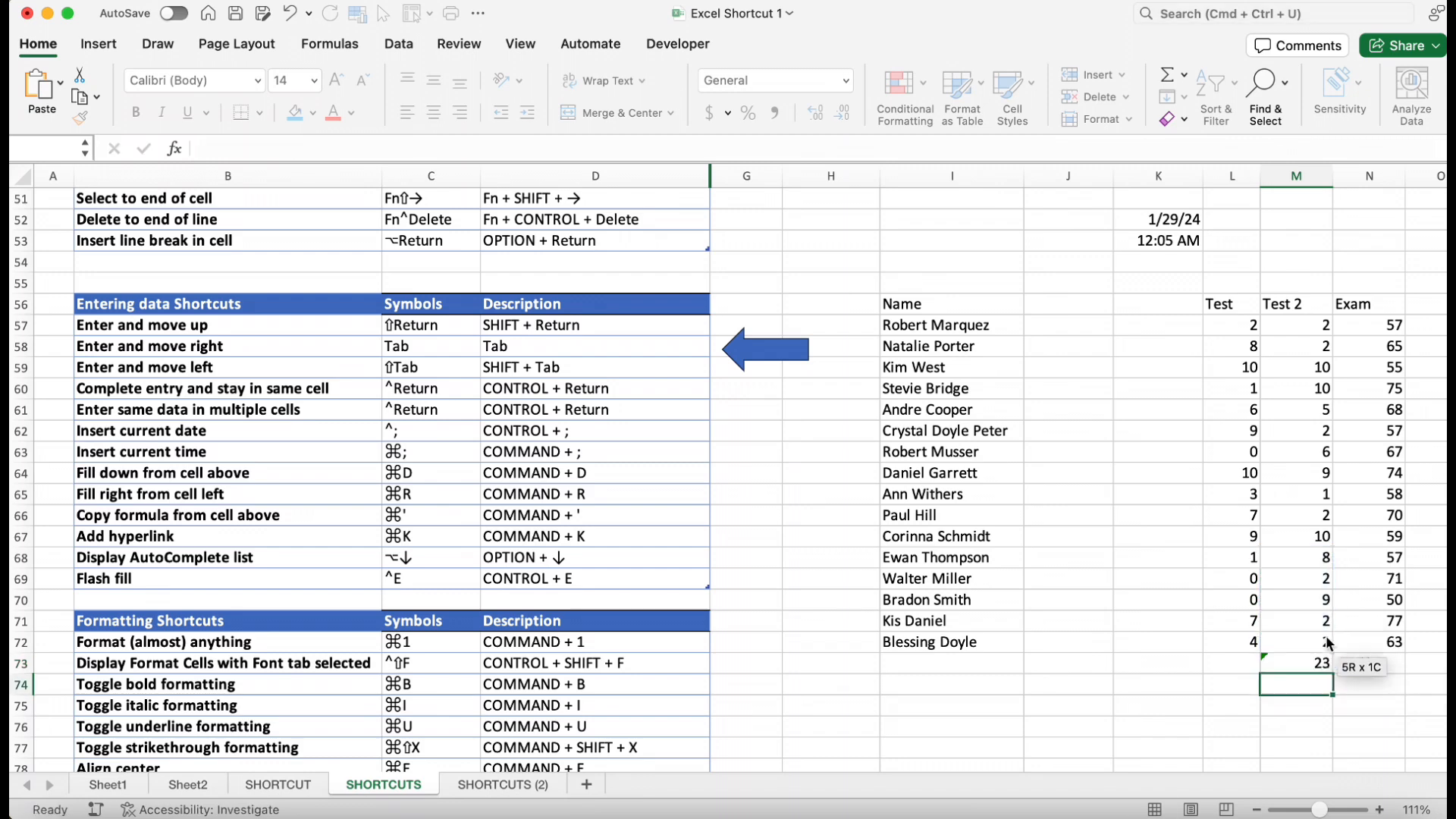
Copy the formula from the cell above into M74
key(super+apostrophe)
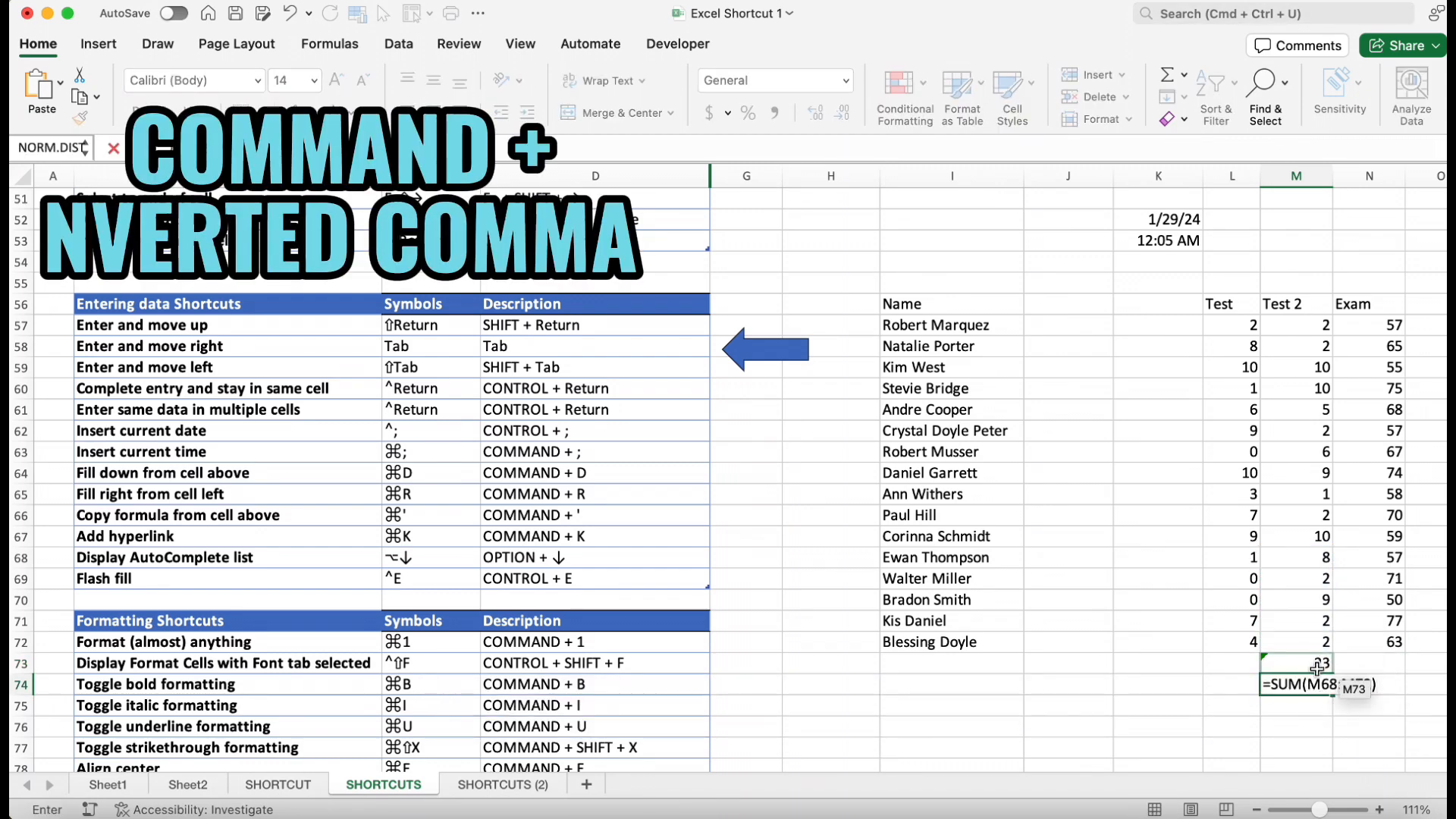
key(Return)
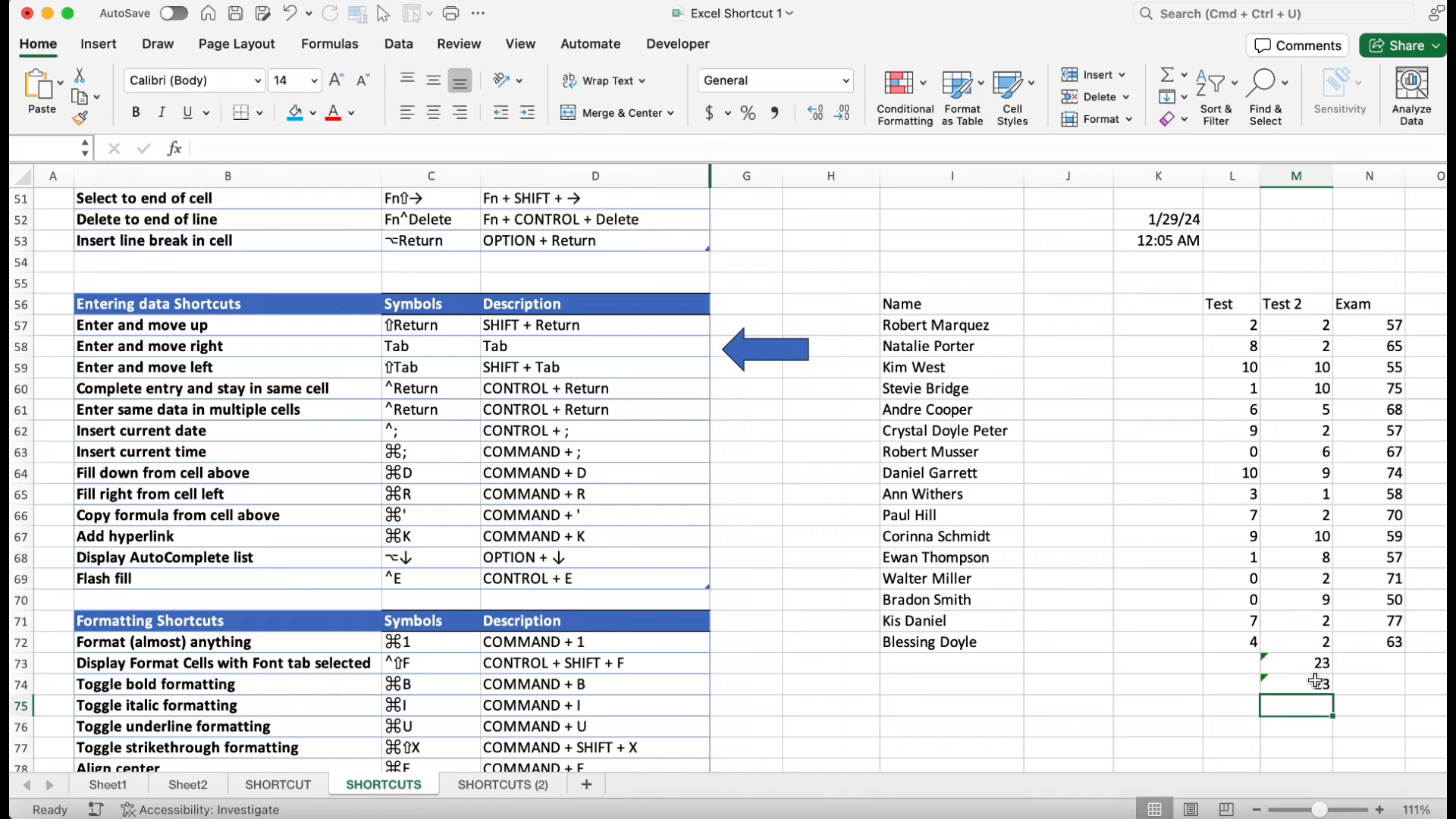
Hyperlink the Name header and the first three names to google.com
drag(931, 307, 939, 367)
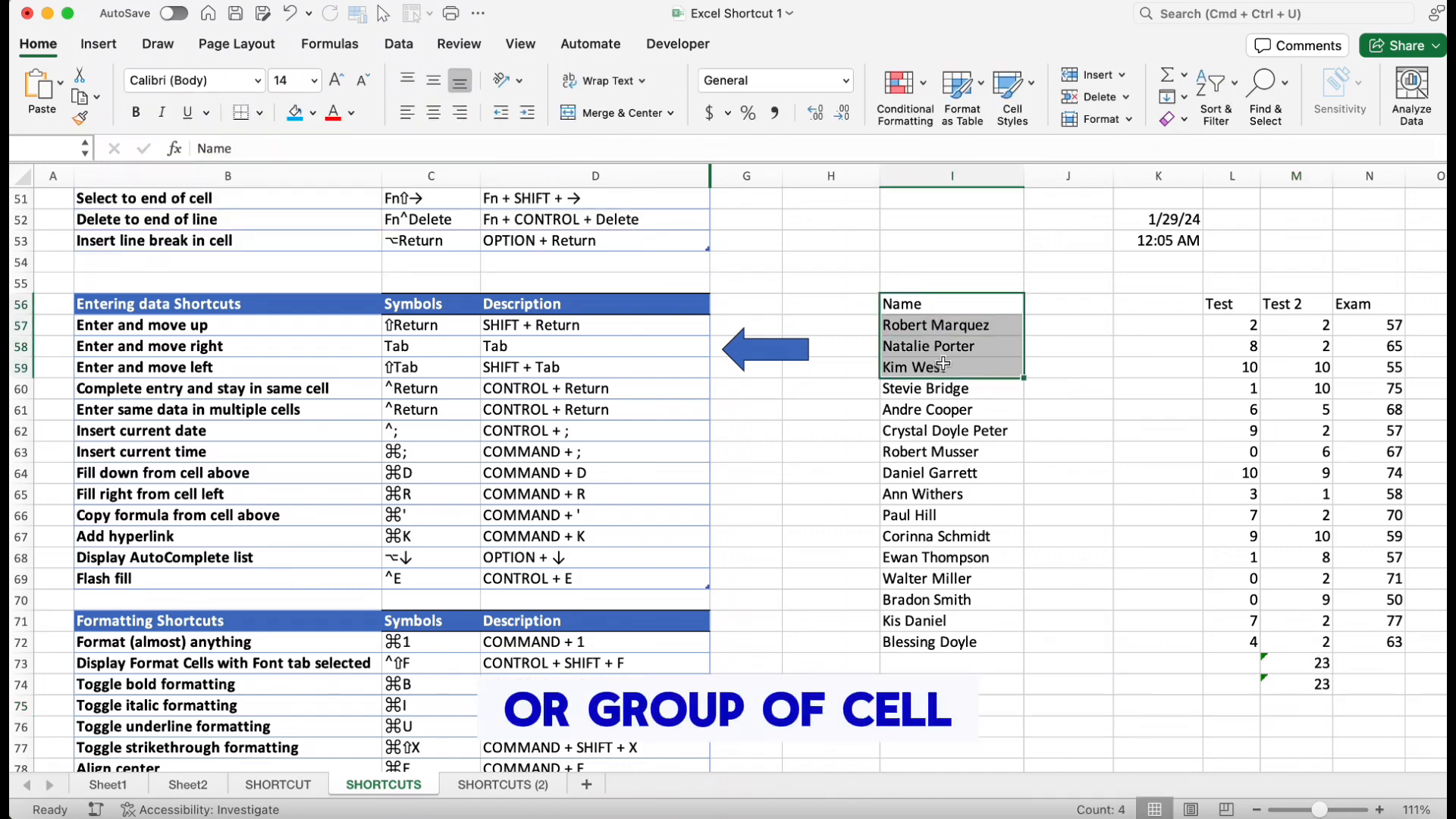
key(super+k)
text(goo)
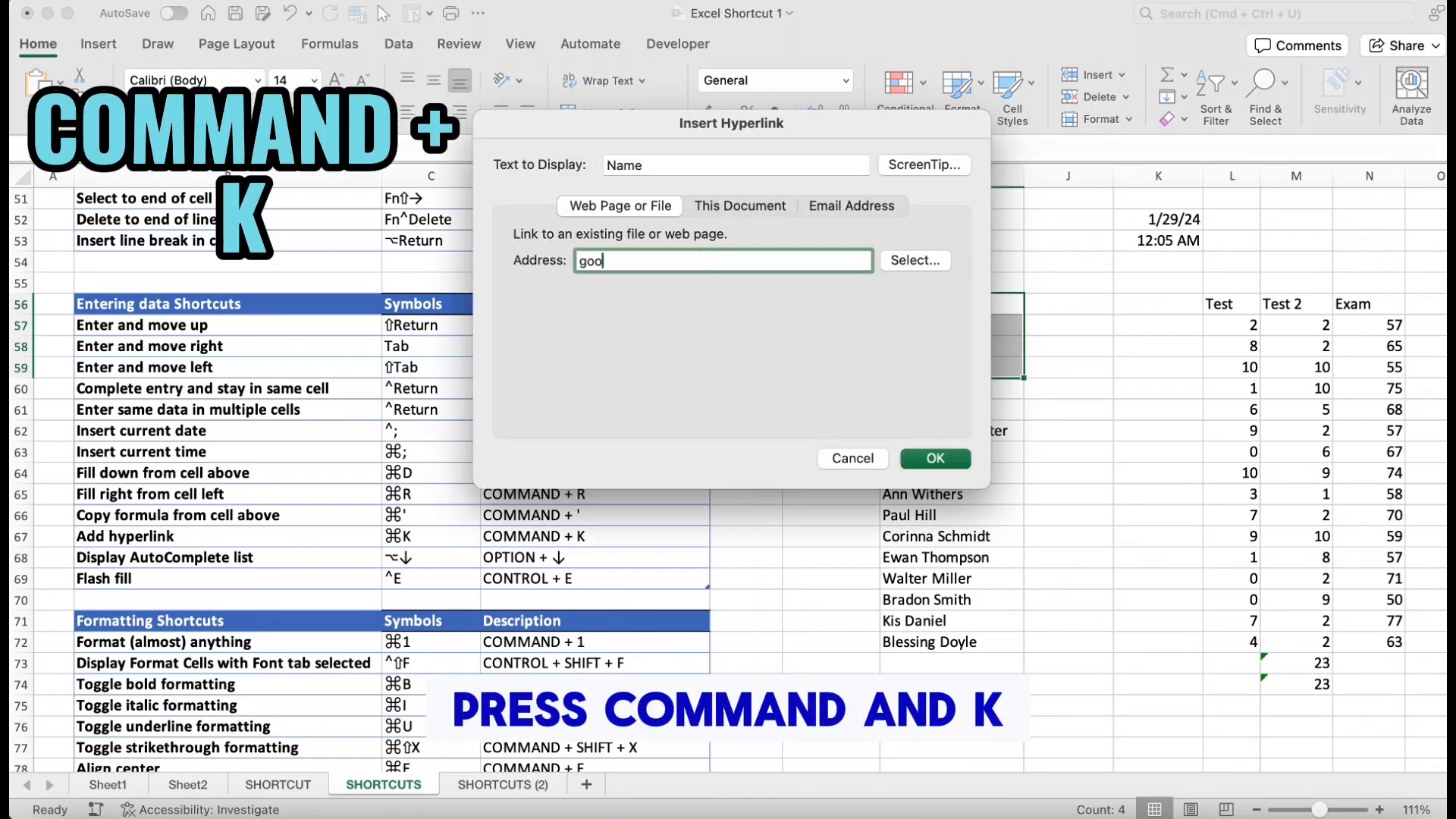
text(gle.com)
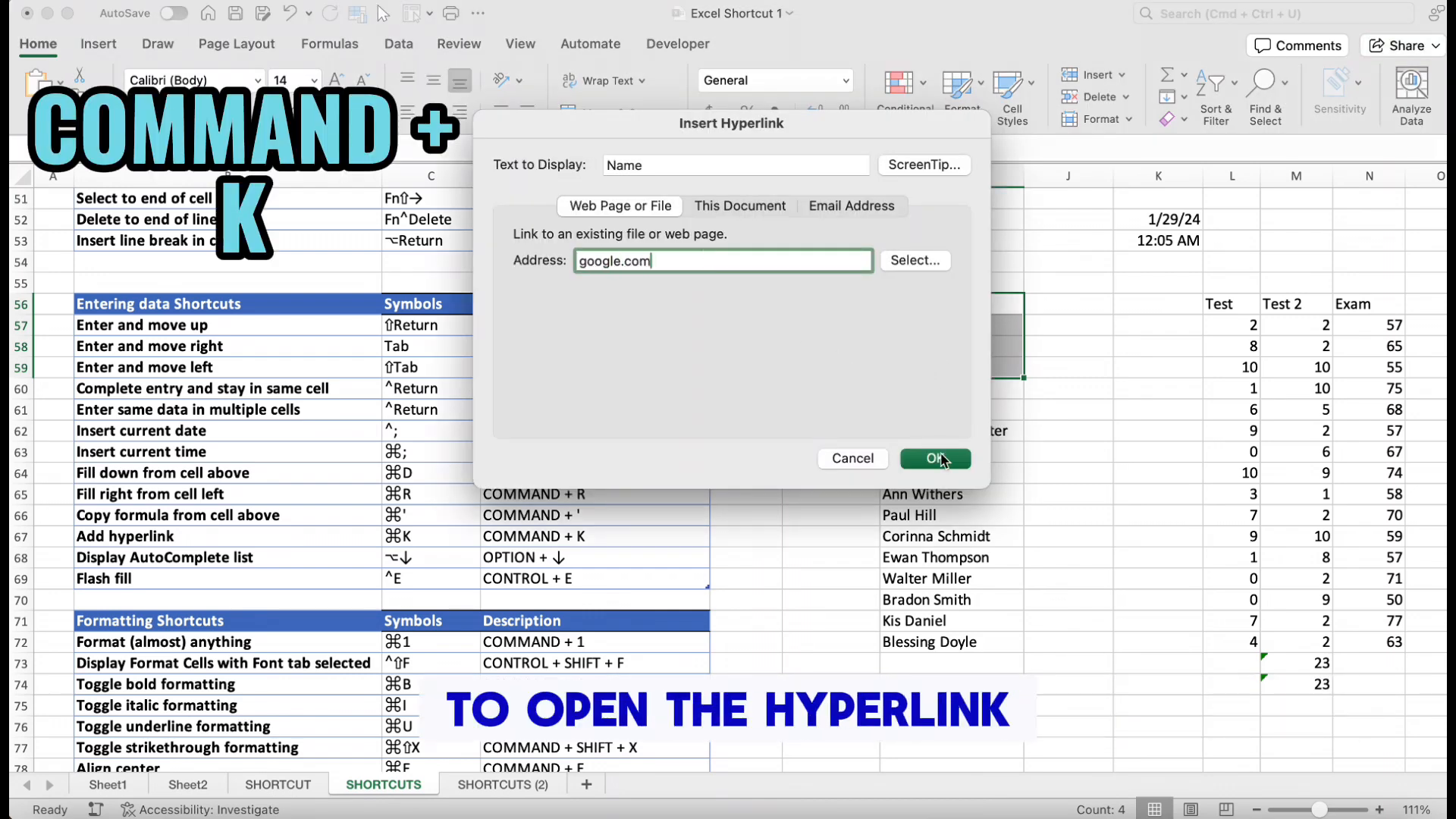
click(937, 458)
click(964, 405)
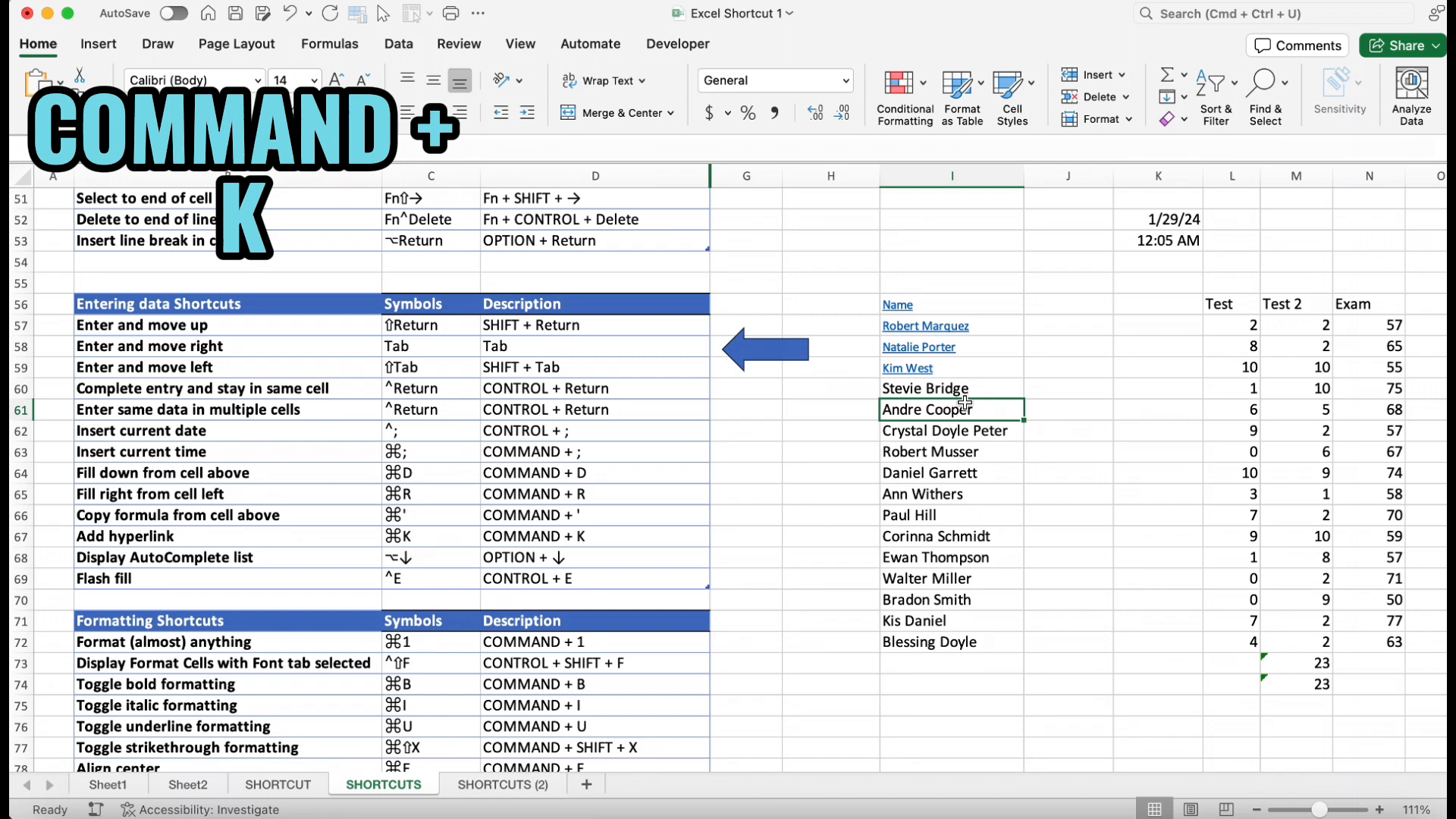
key(super+k)
text(yahoo.com)
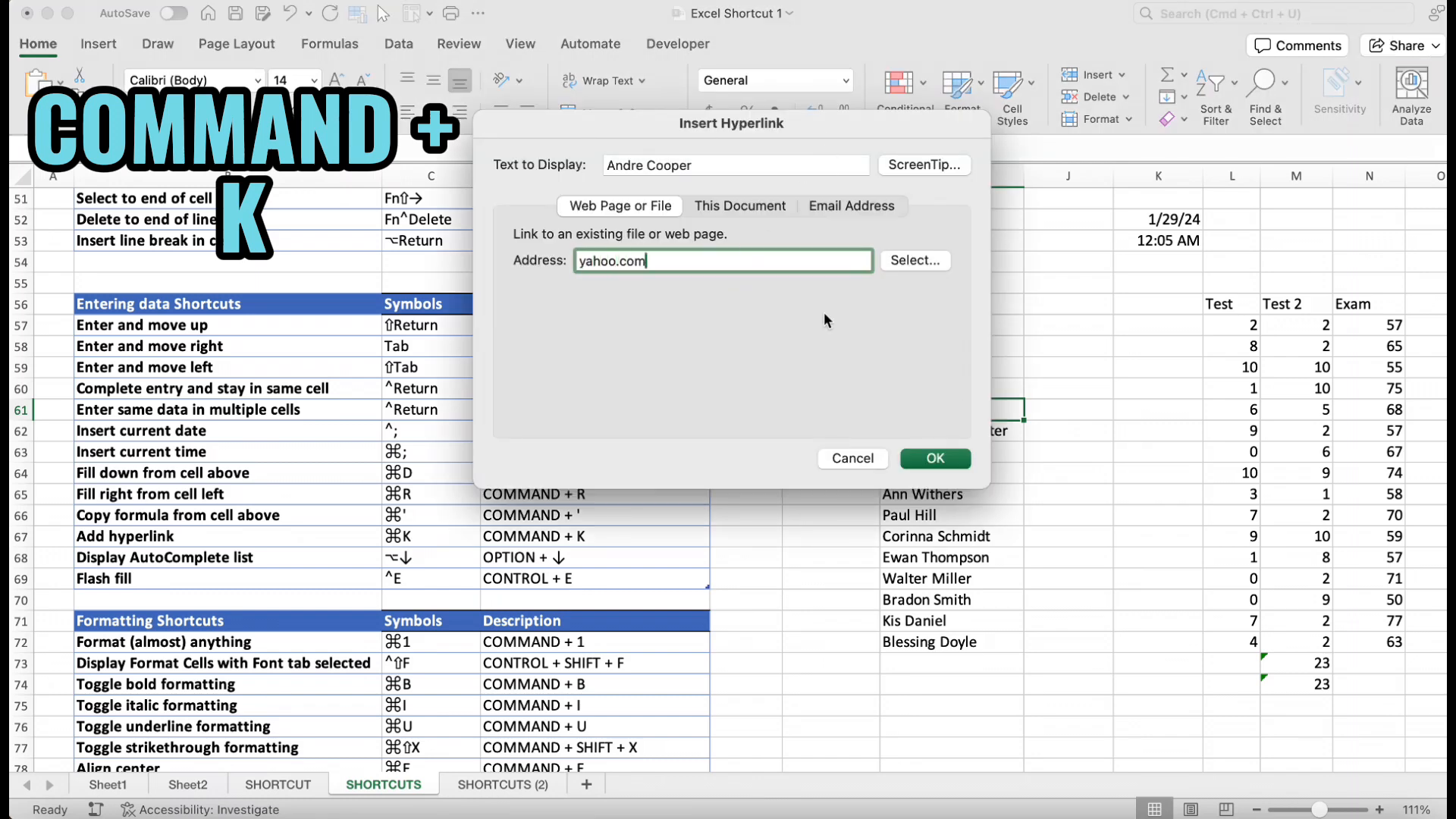
click(913, 458)
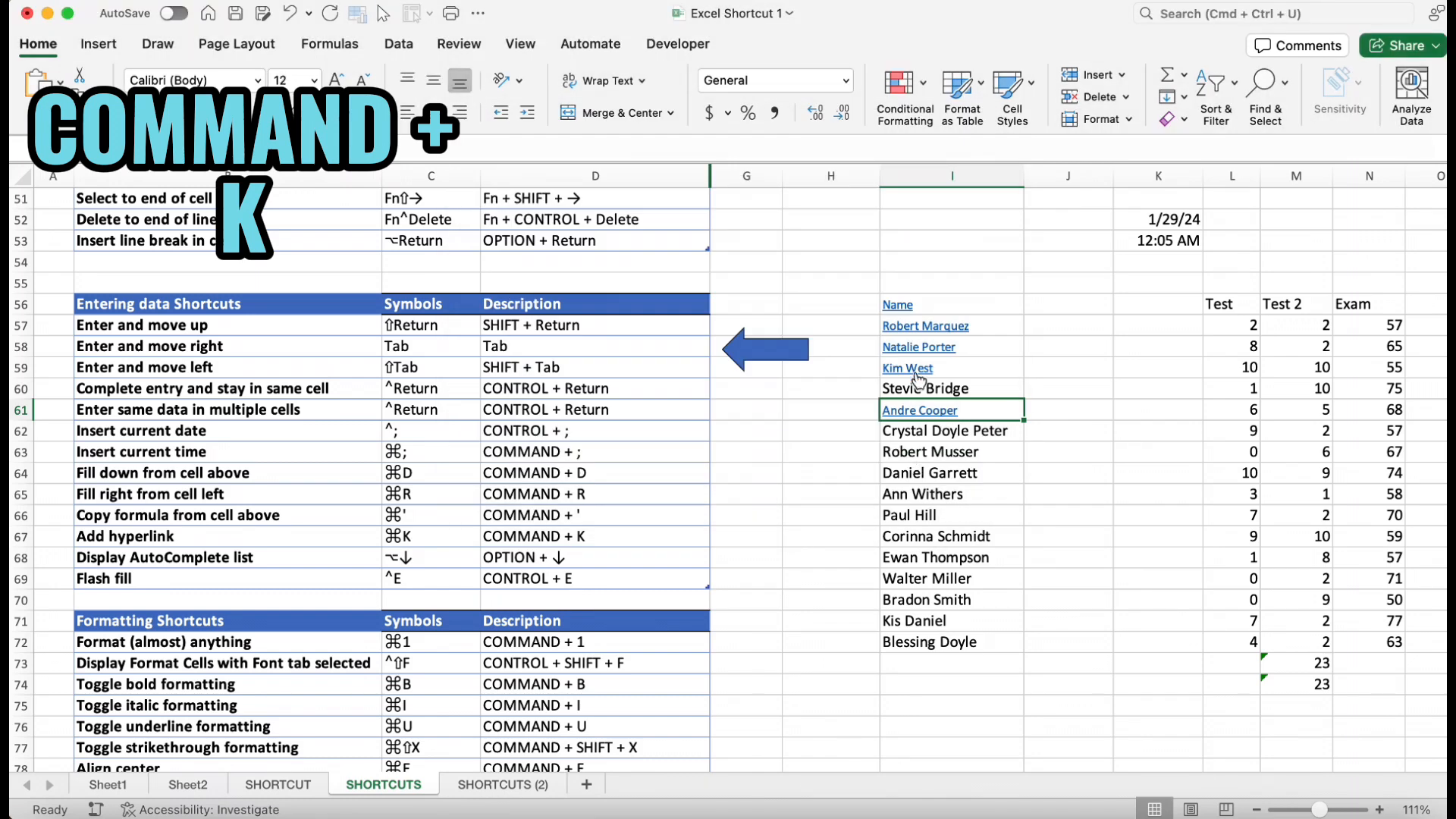
click(912, 369)
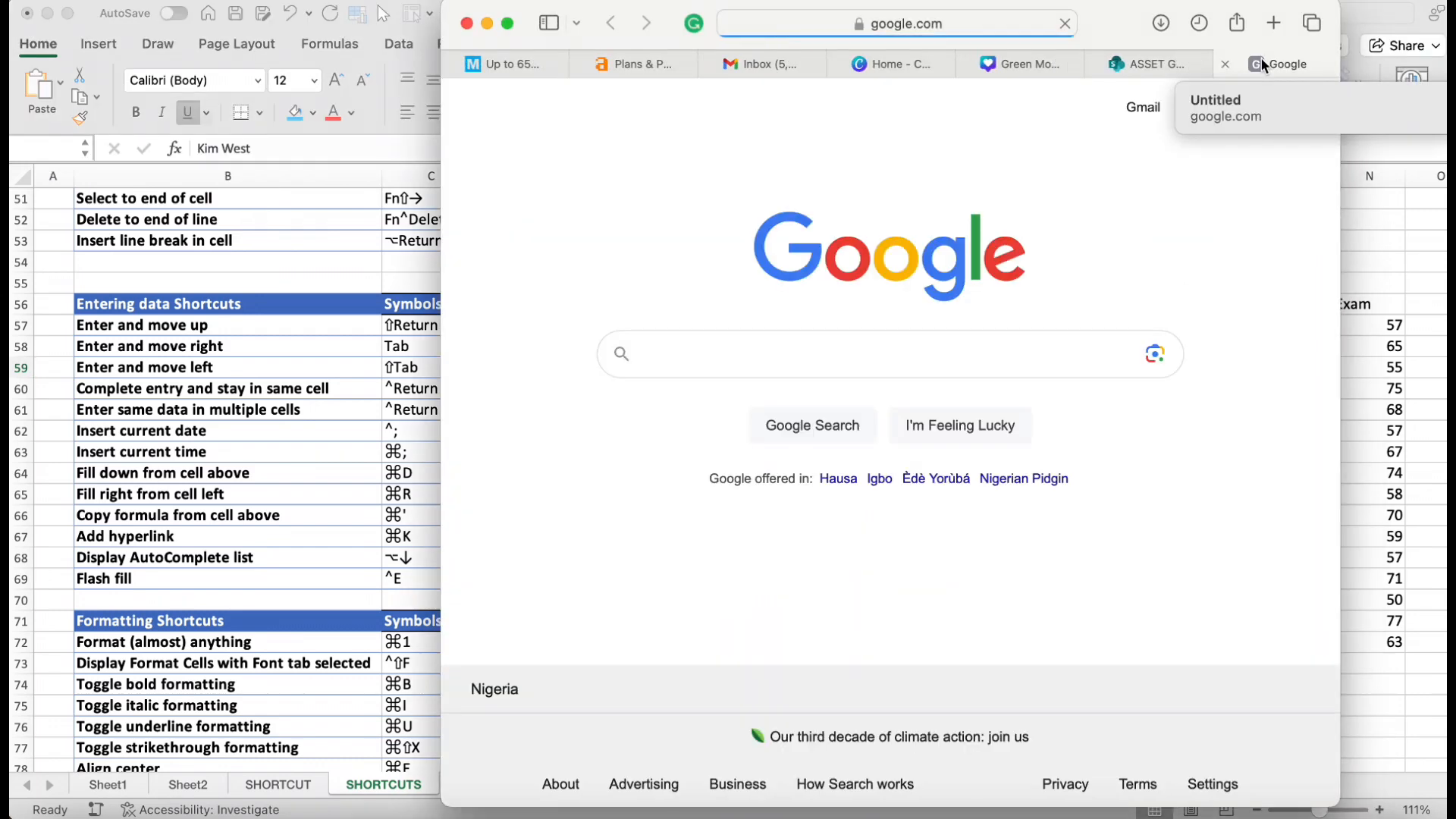
click(486, 28)
click(949, 366)
key(super+z)
key(super+z)
key(super+z)
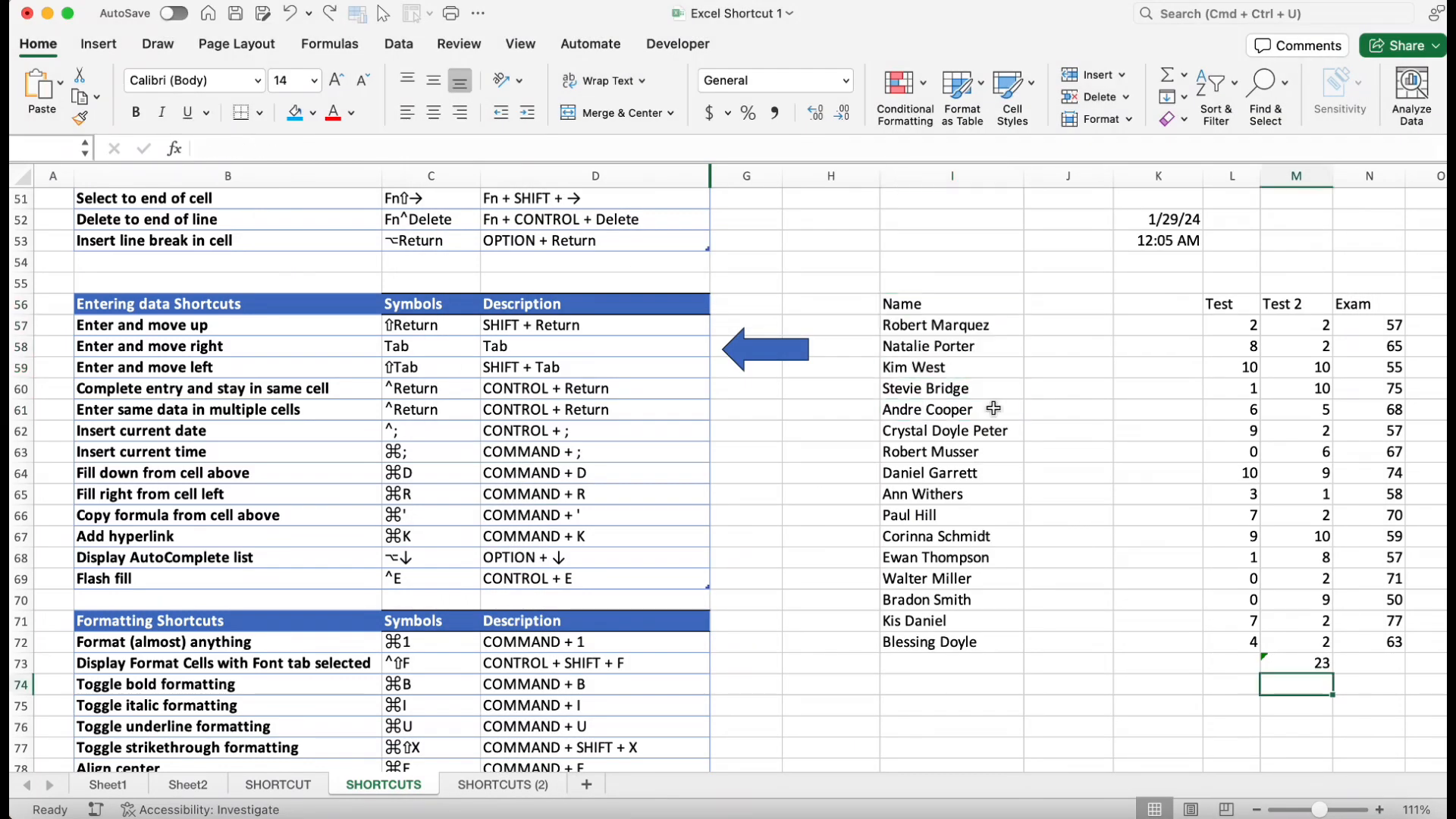
click(945, 657)
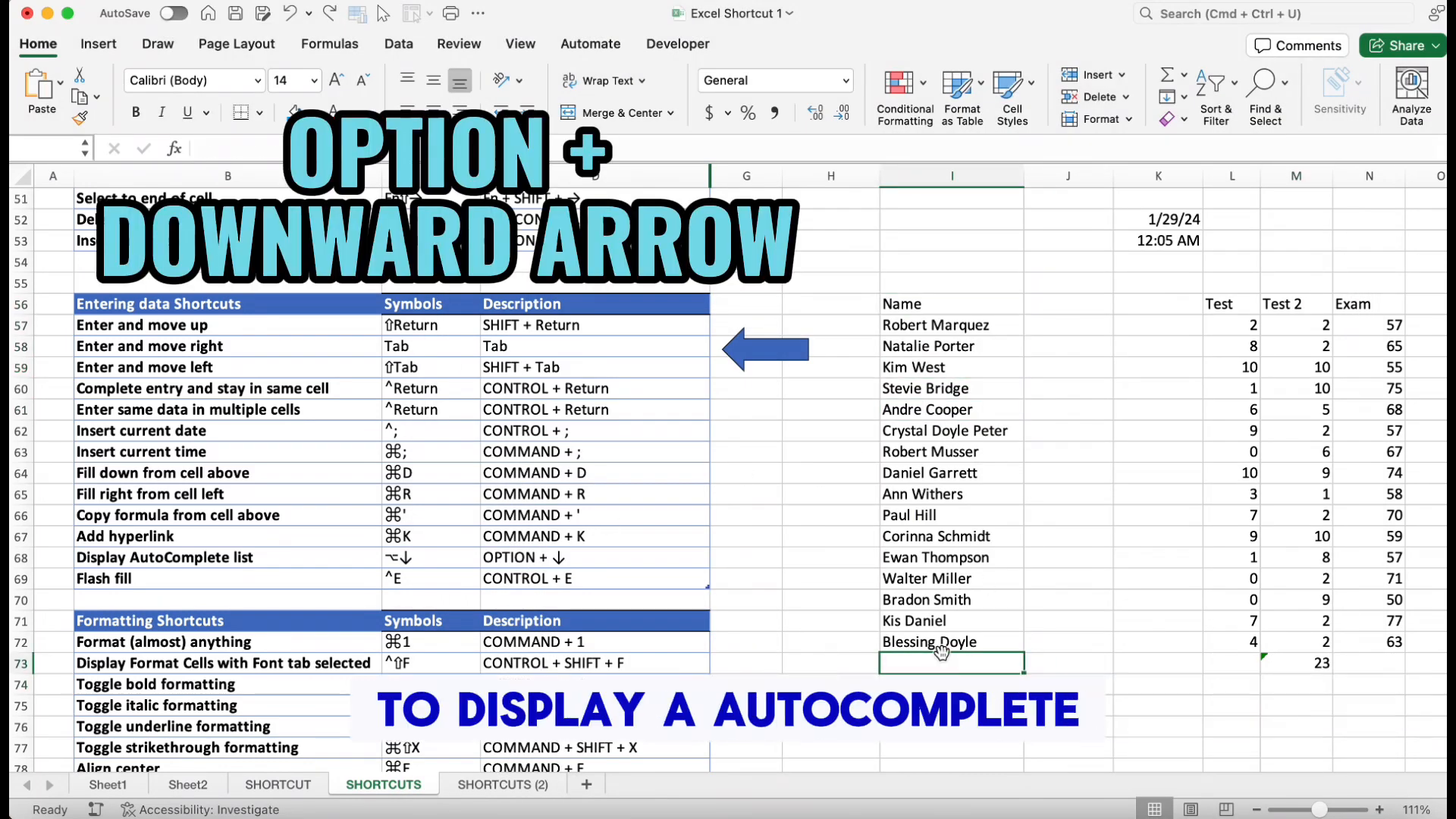
key(alt+Down)
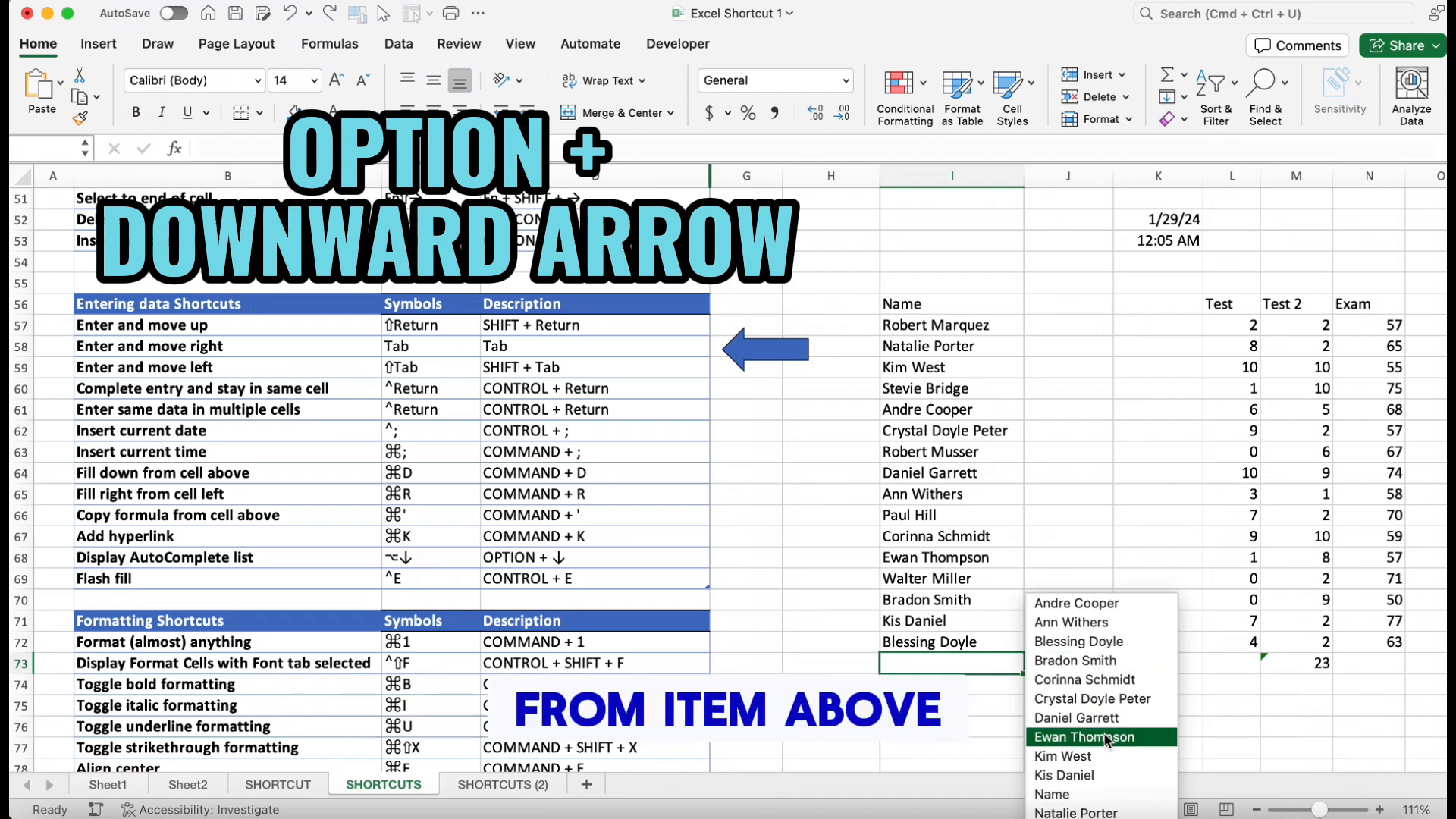
click(1113, 681)
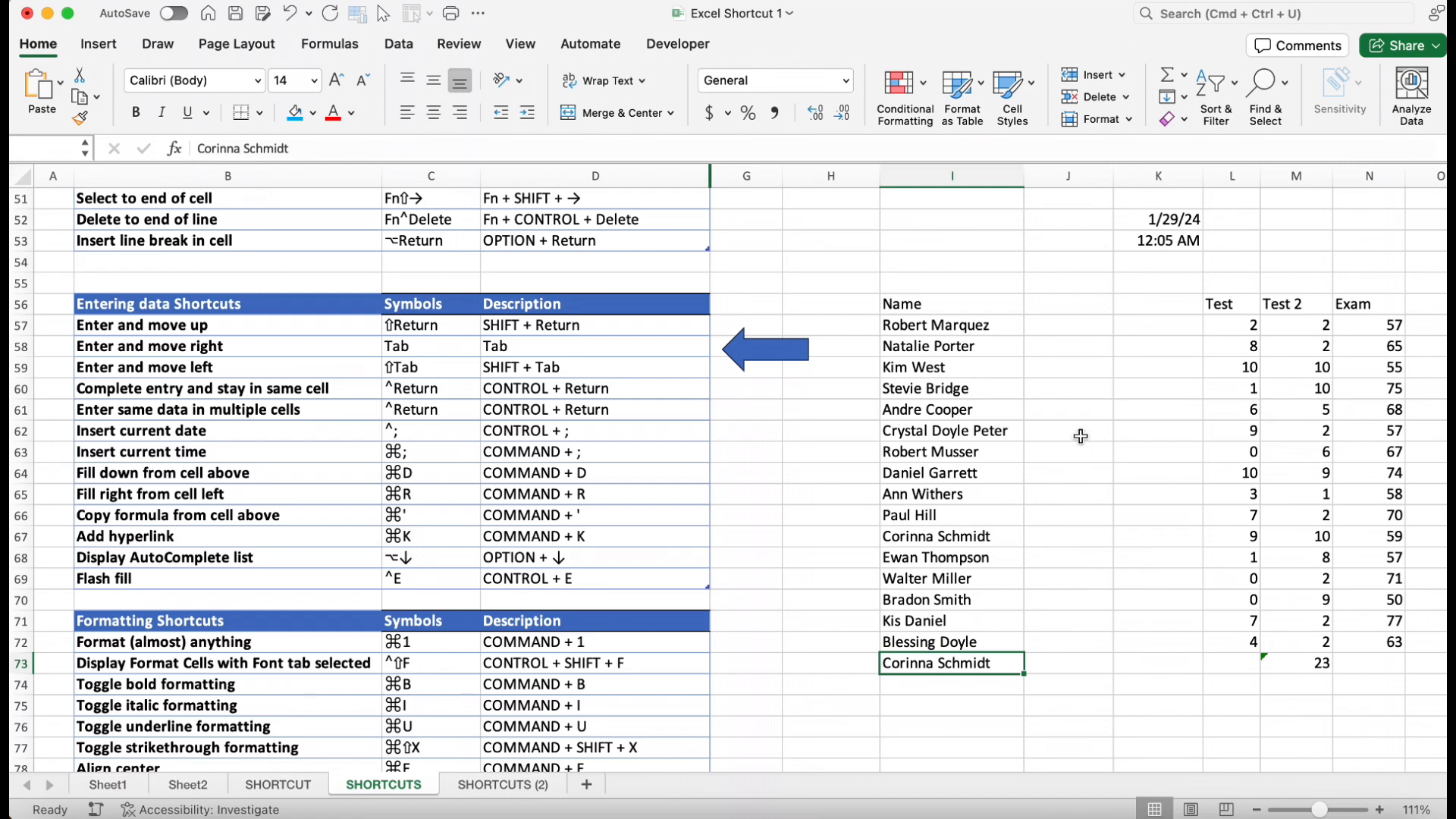
click(1056, 333)
text(Robert)
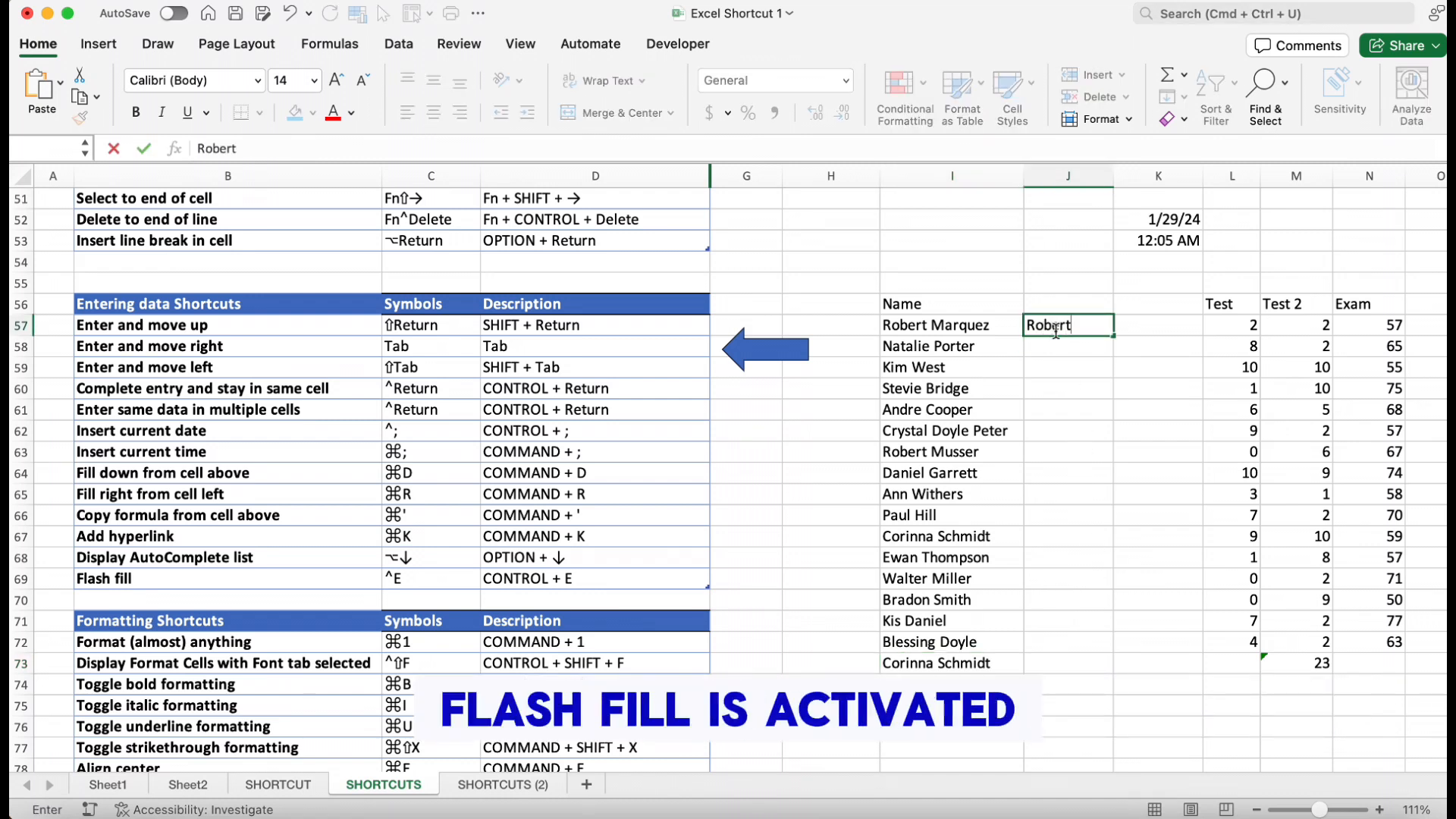
key(Return)
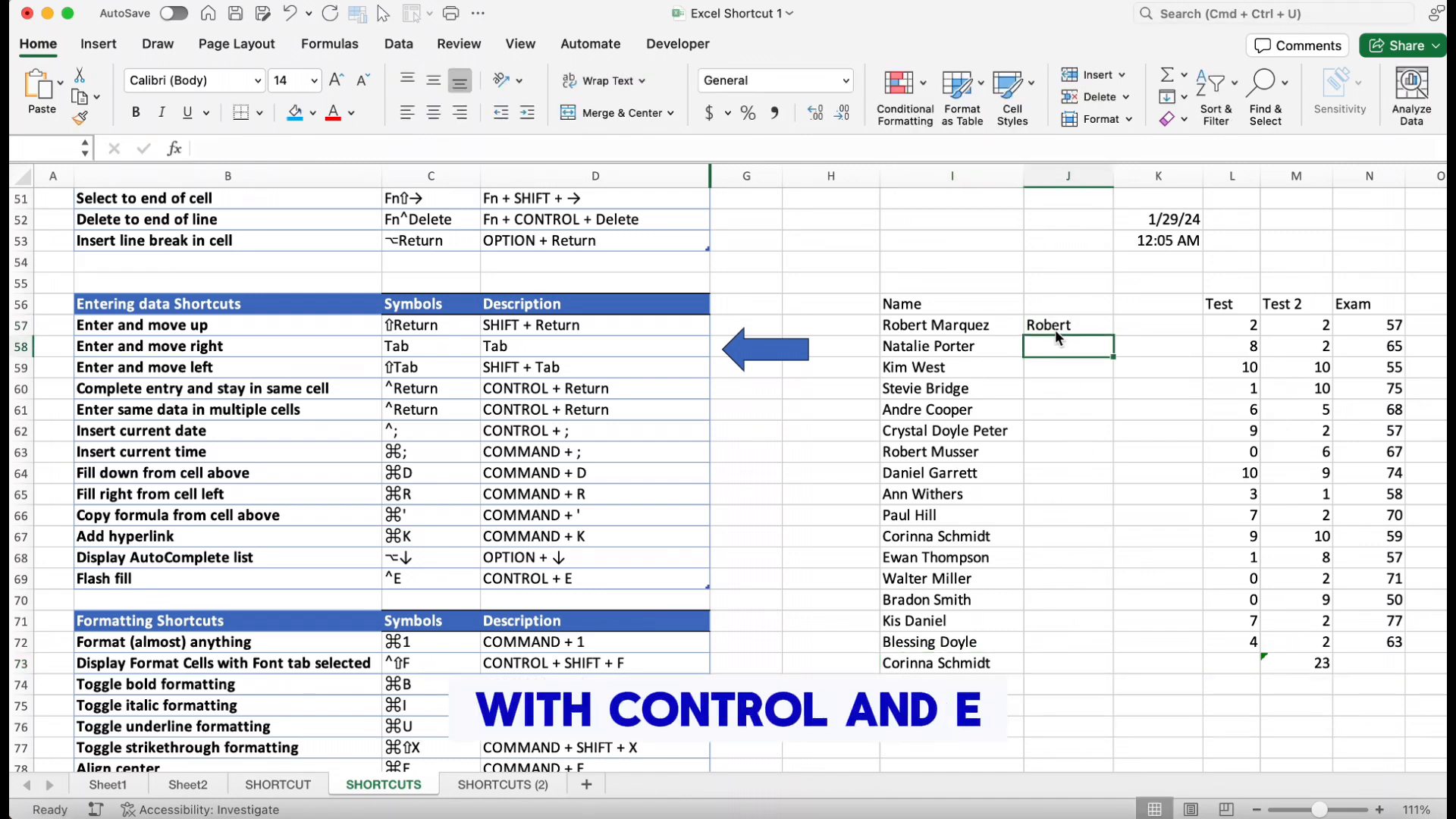
key(ctrl+e)
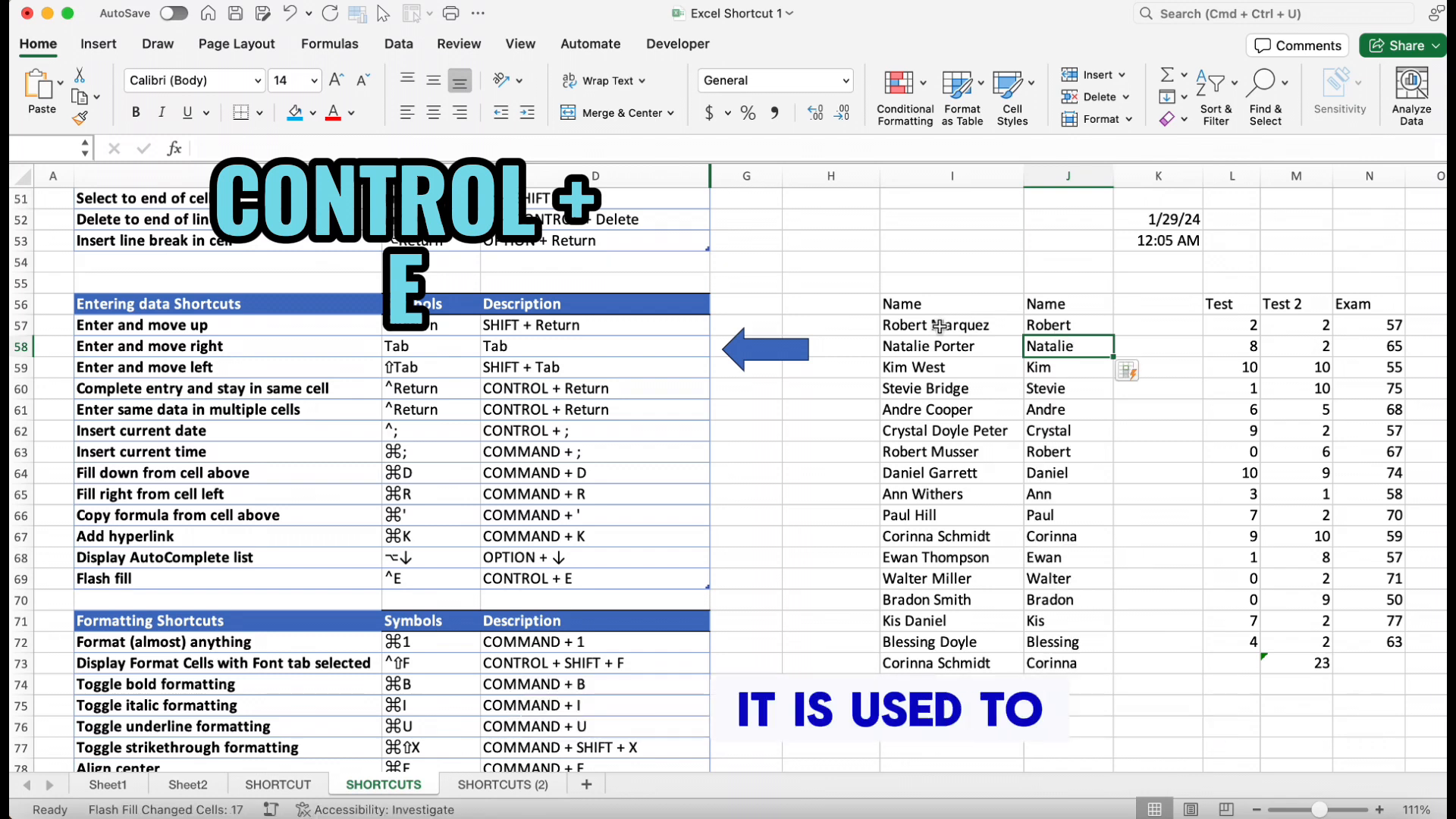
click(1132, 326)
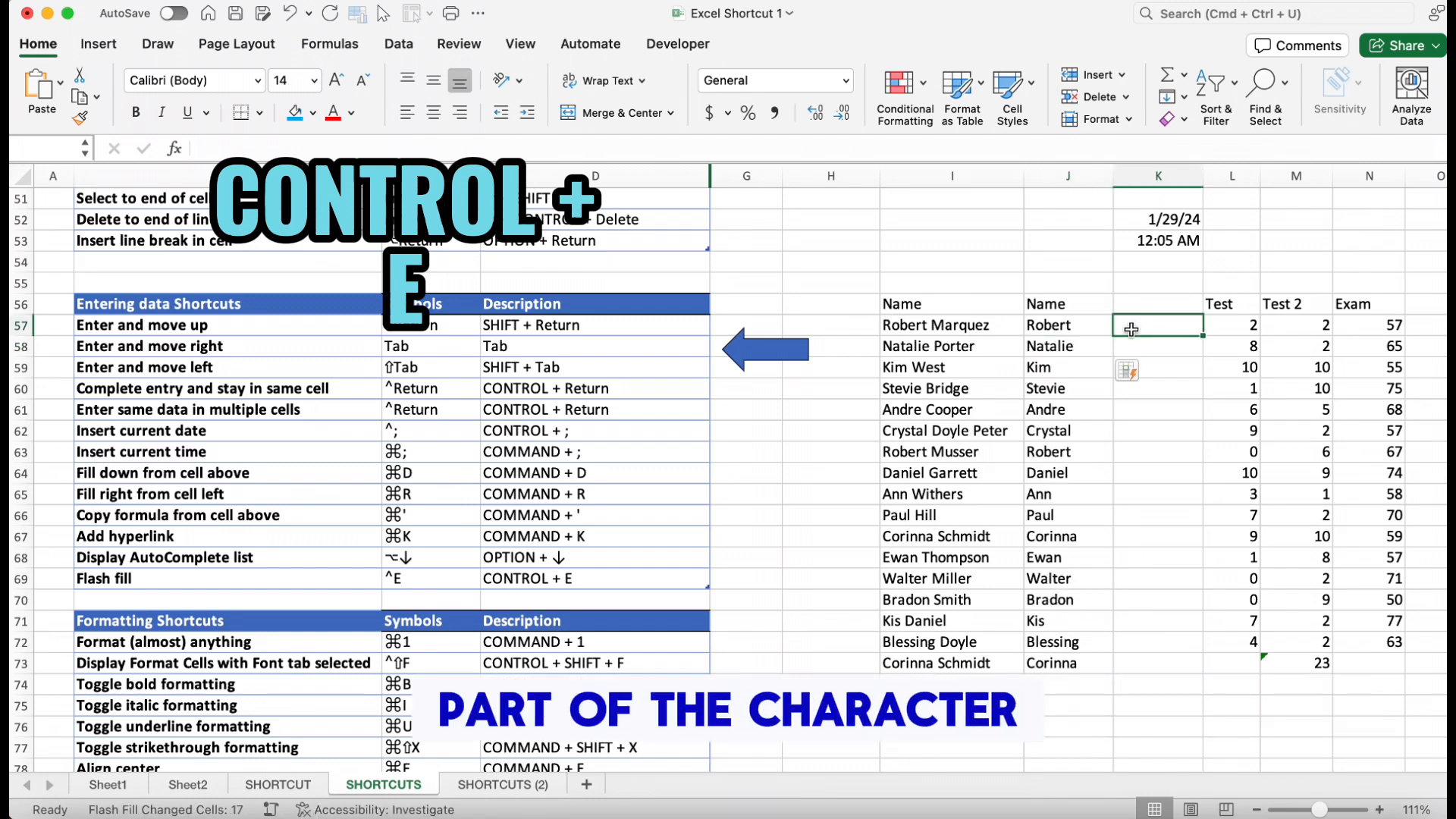
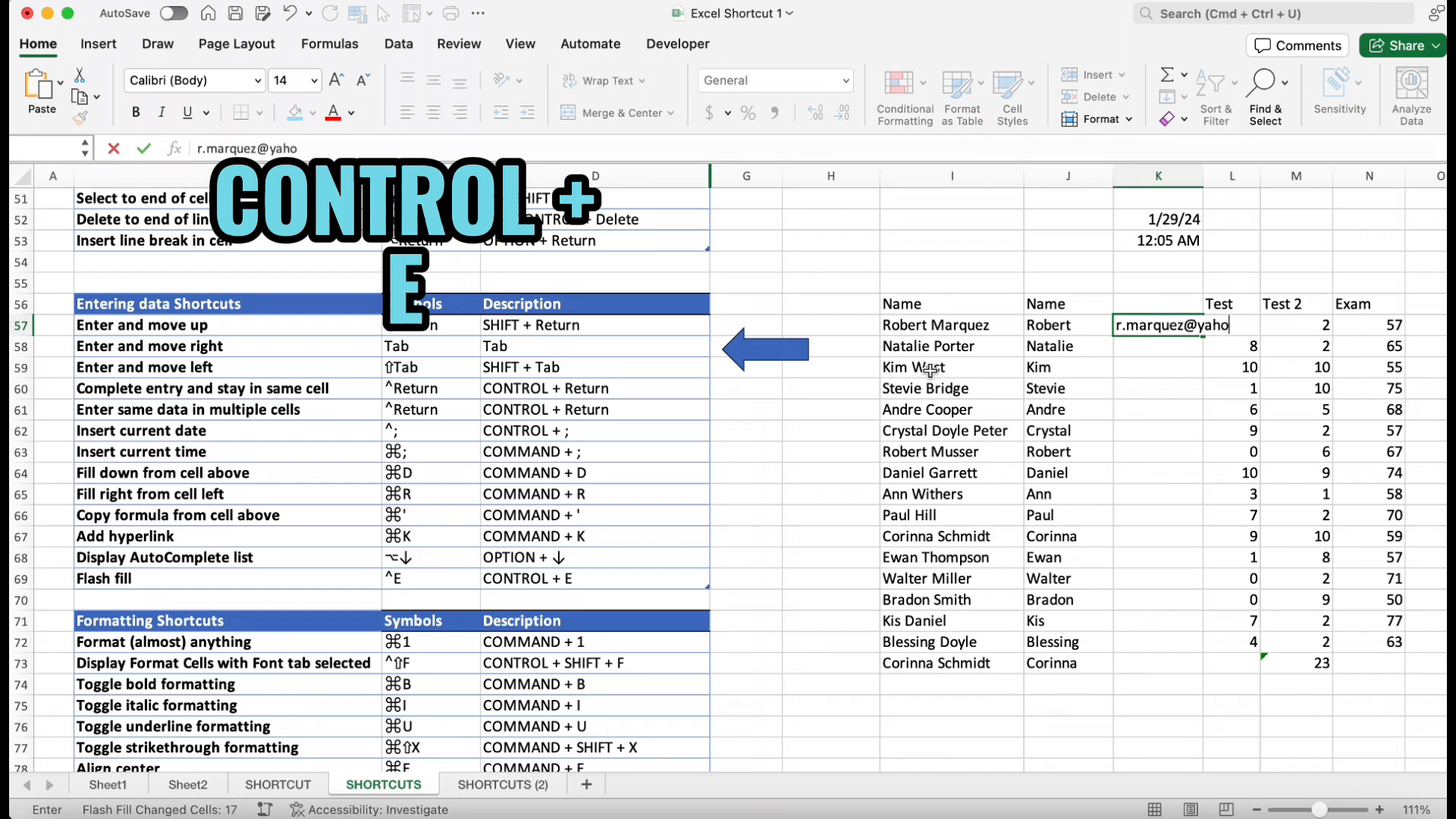
key(Return)
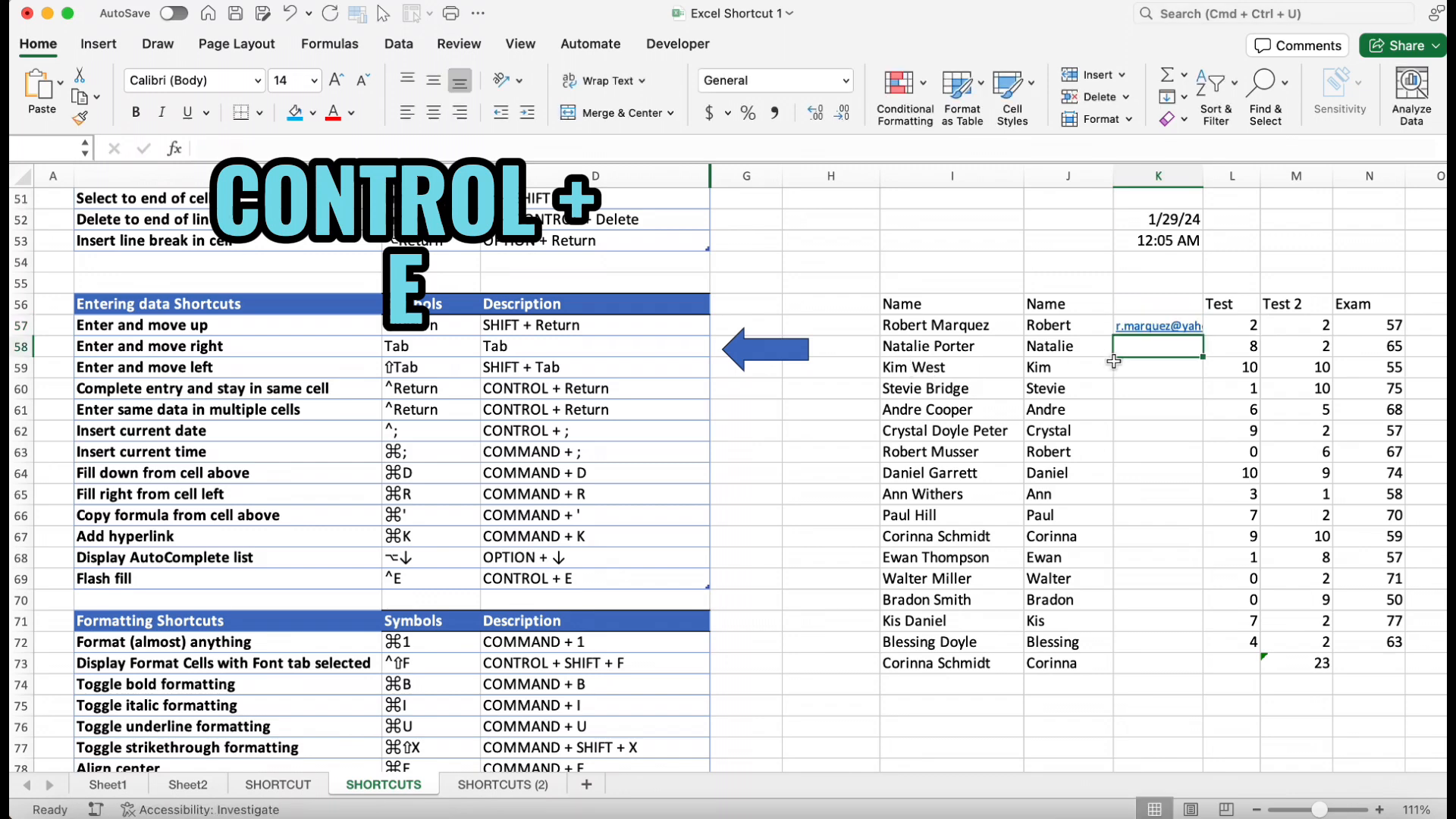
key(ctrl+e)
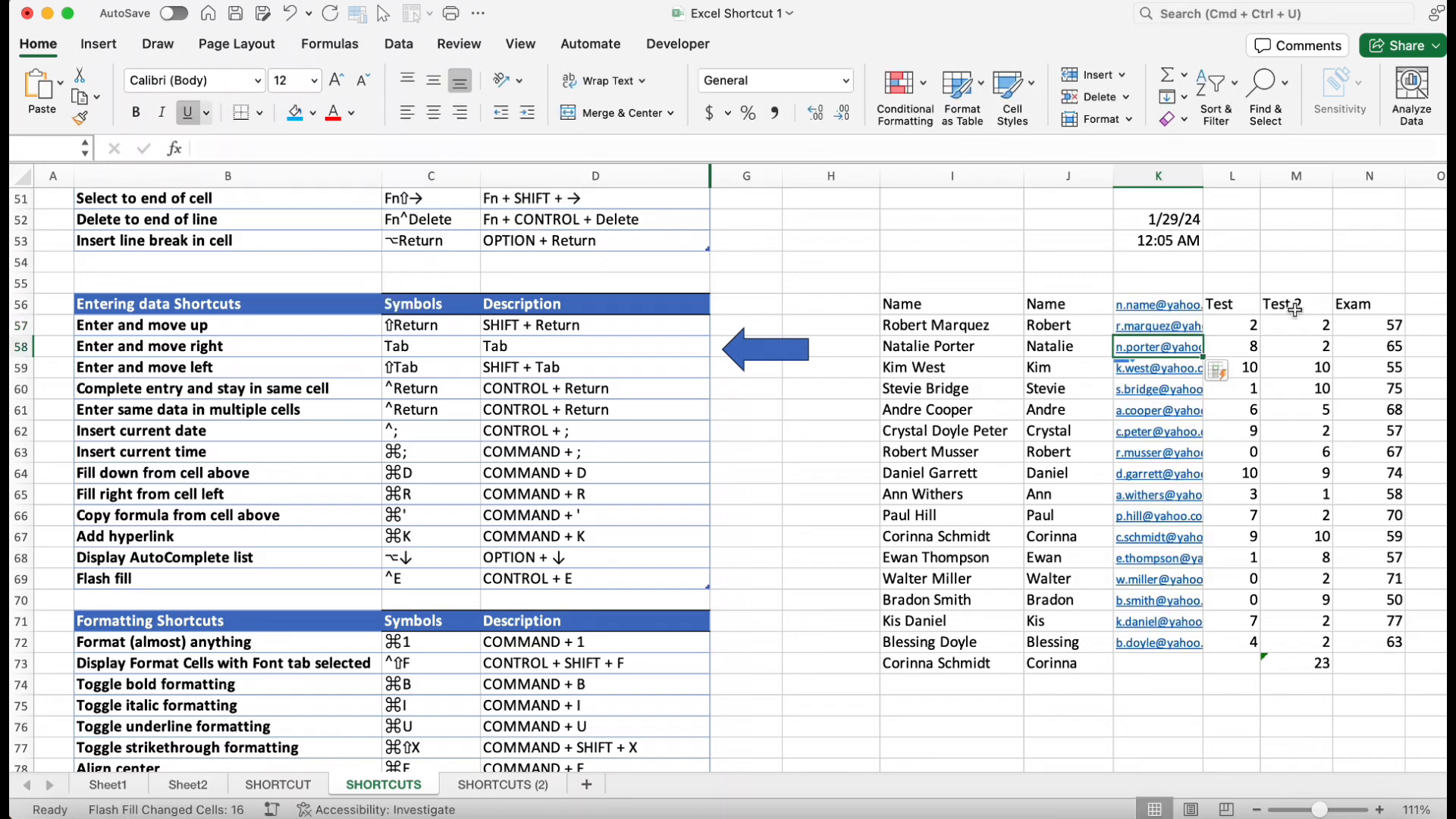
Narrow the first-name column and autofit the e-mail column's width
drag(1113, 176, 1067, 177)
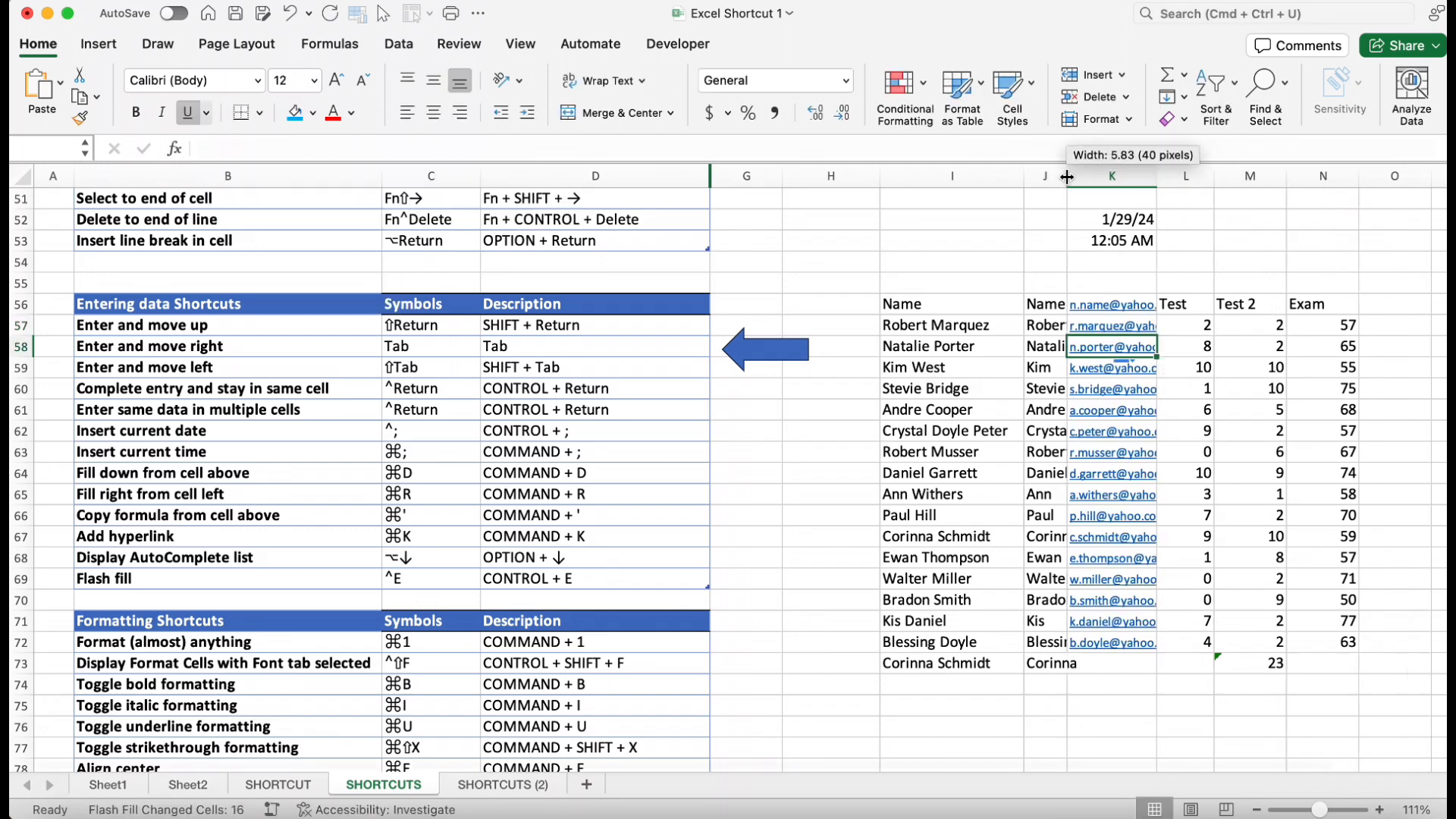
double_click(1156, 176)
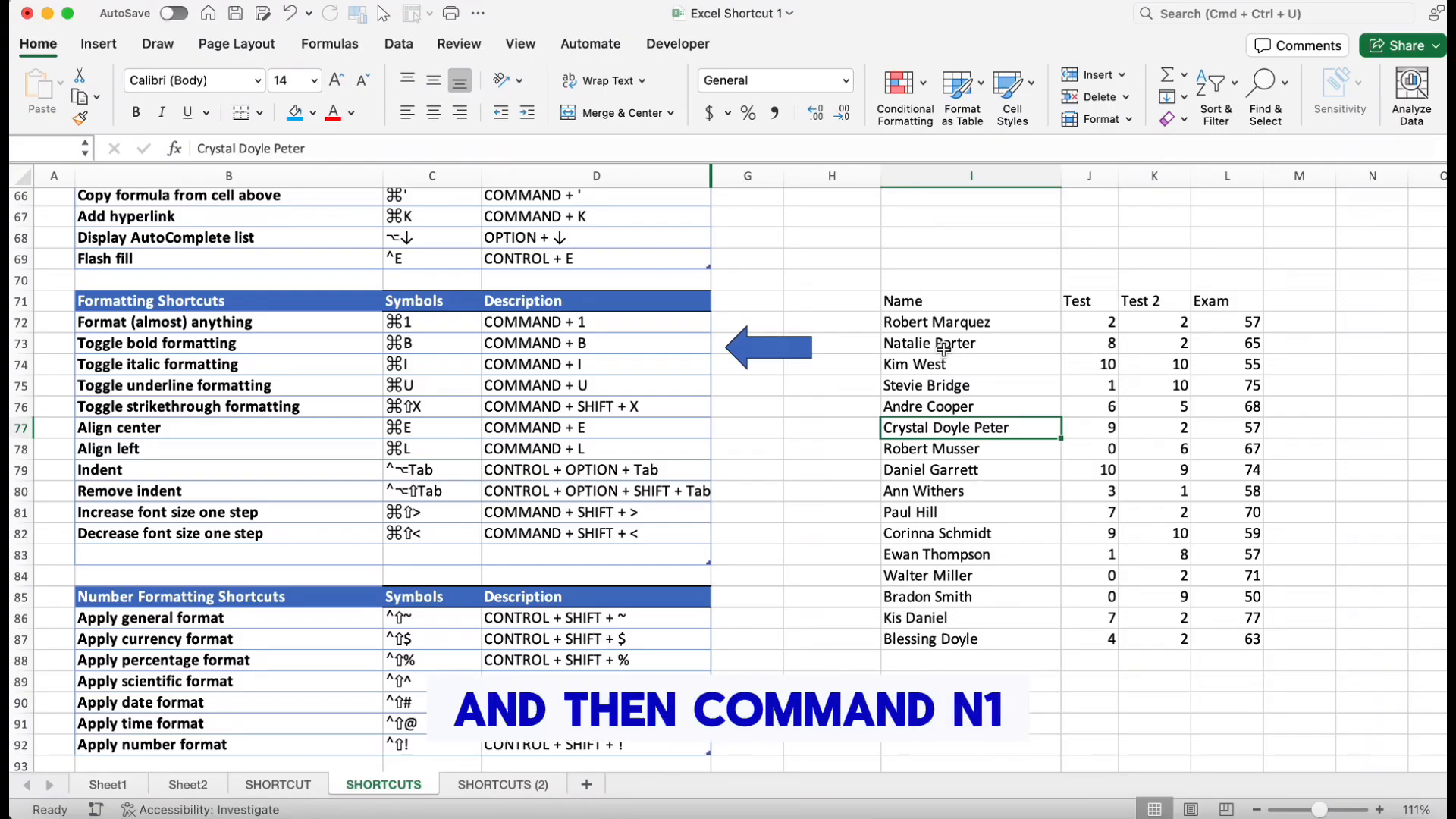
key(super+1)
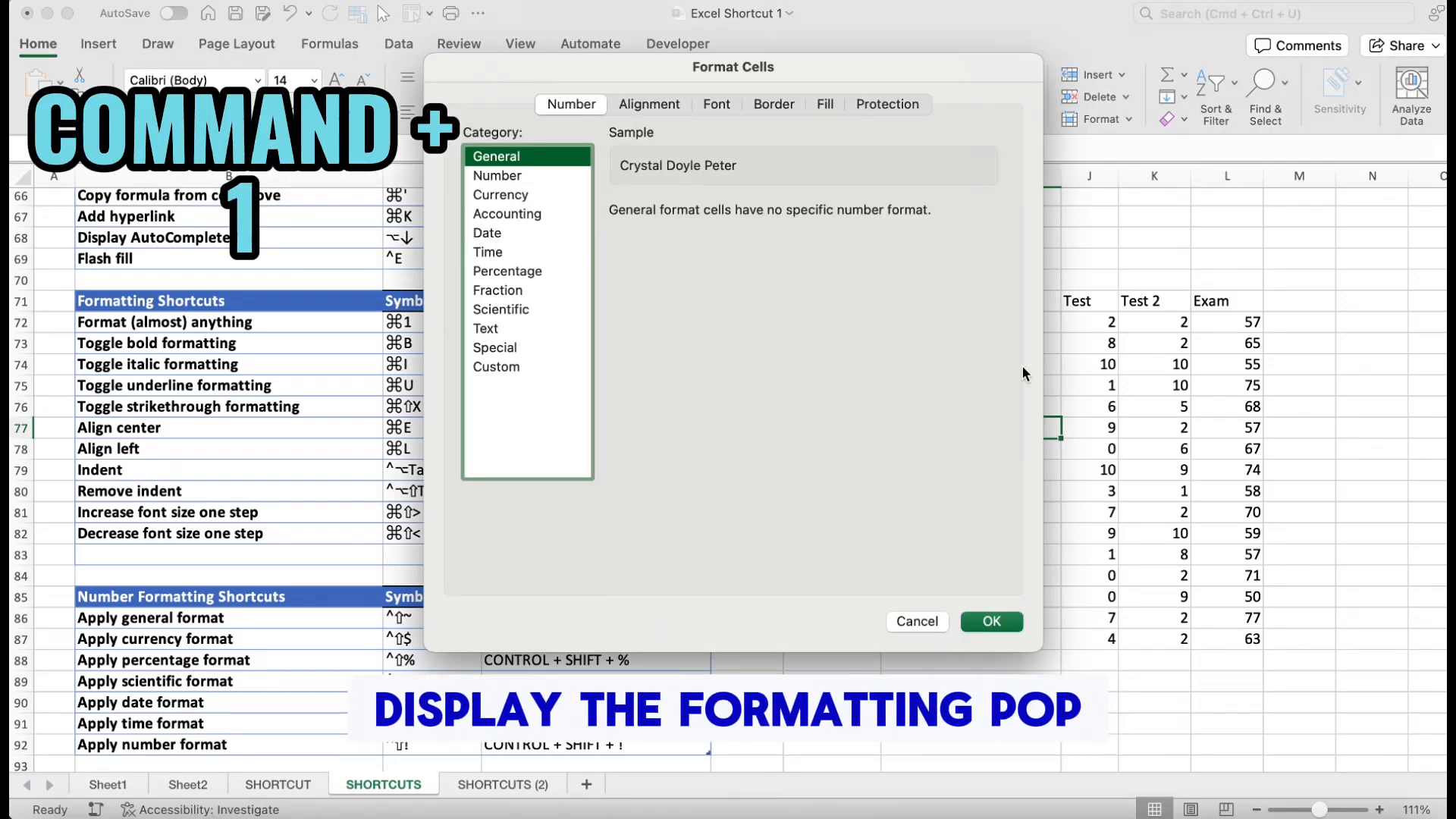
click(516, 329)
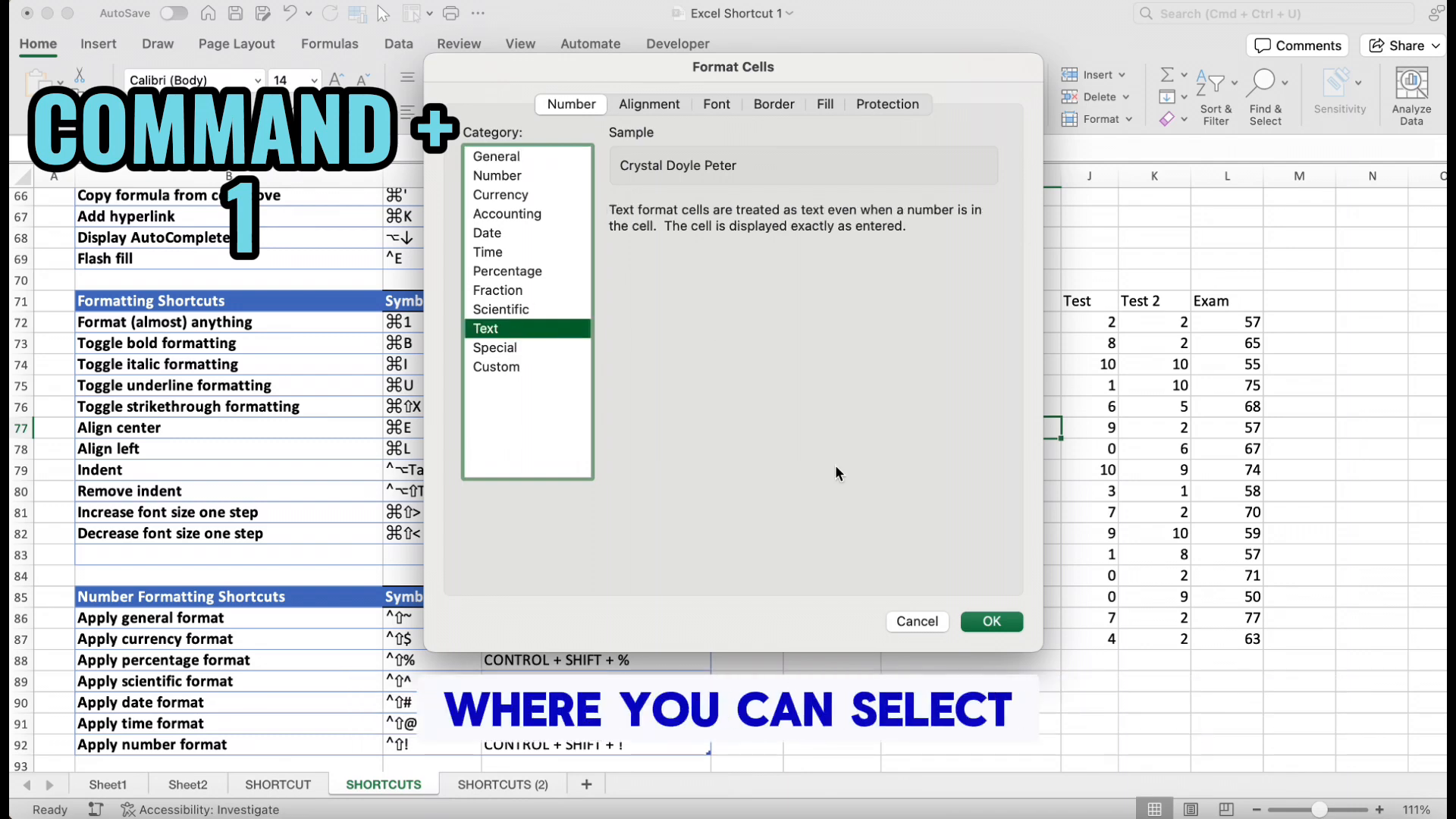
click(992, 622)
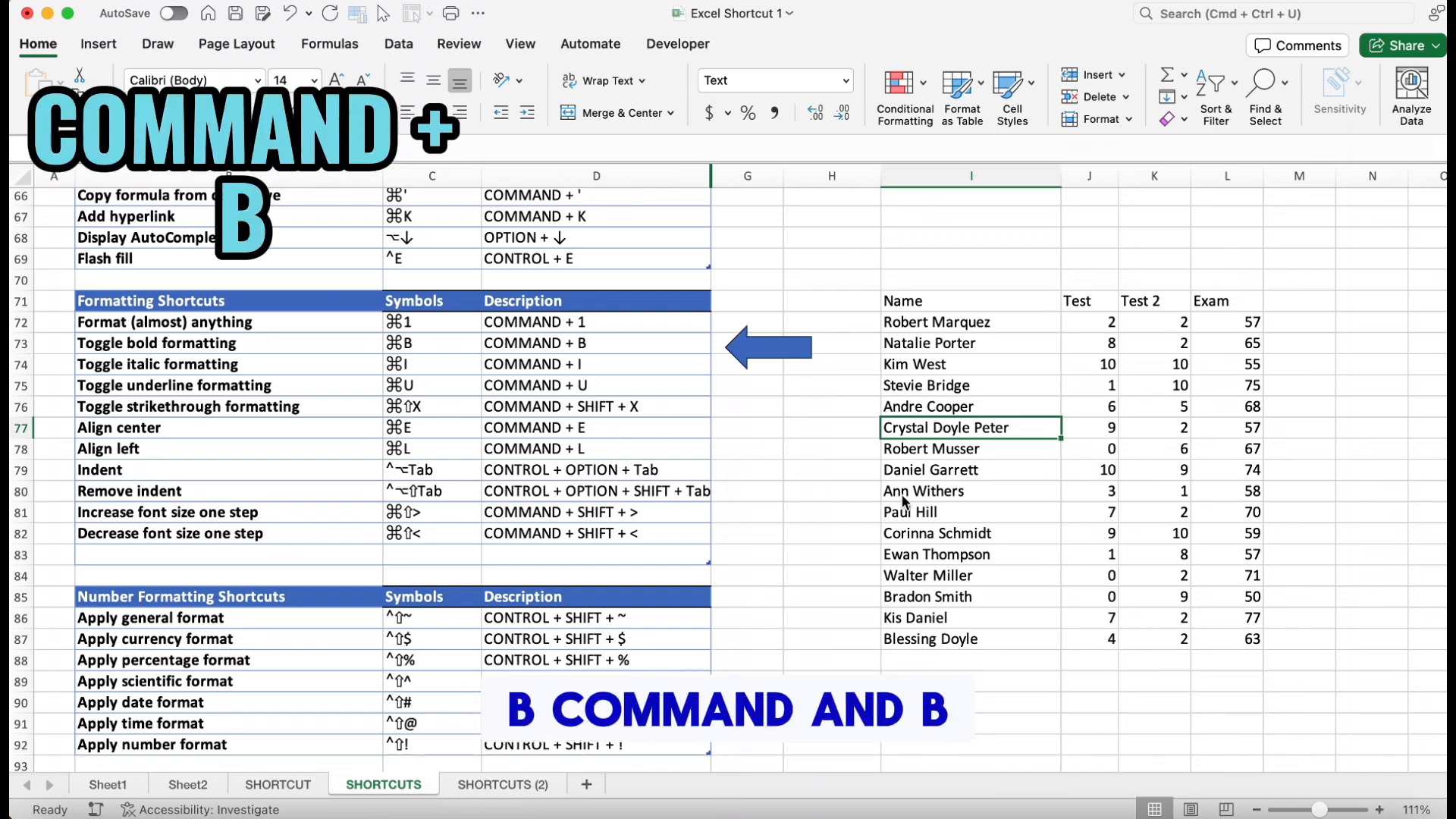
key(cmd+b)
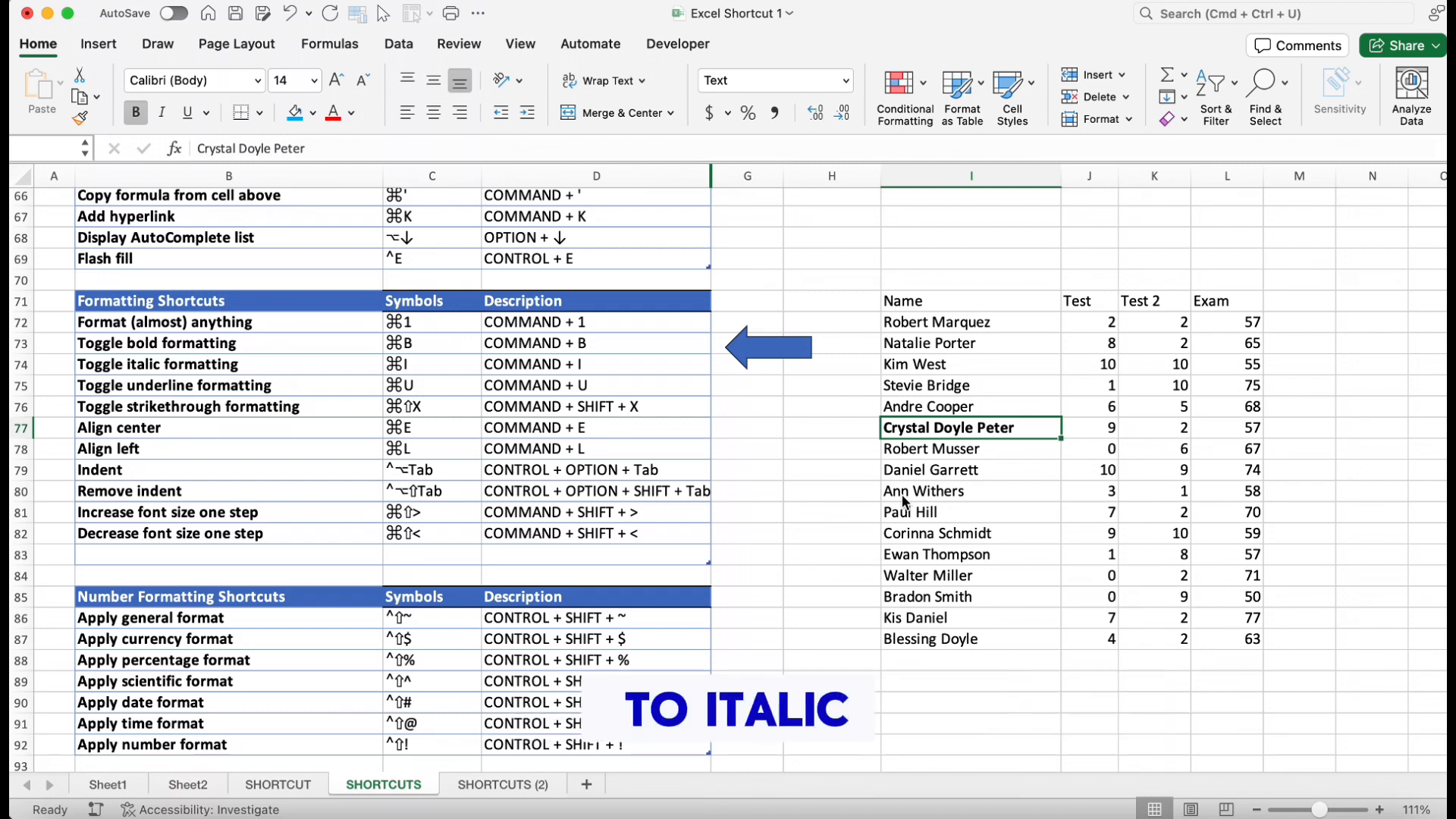
key(super+i)
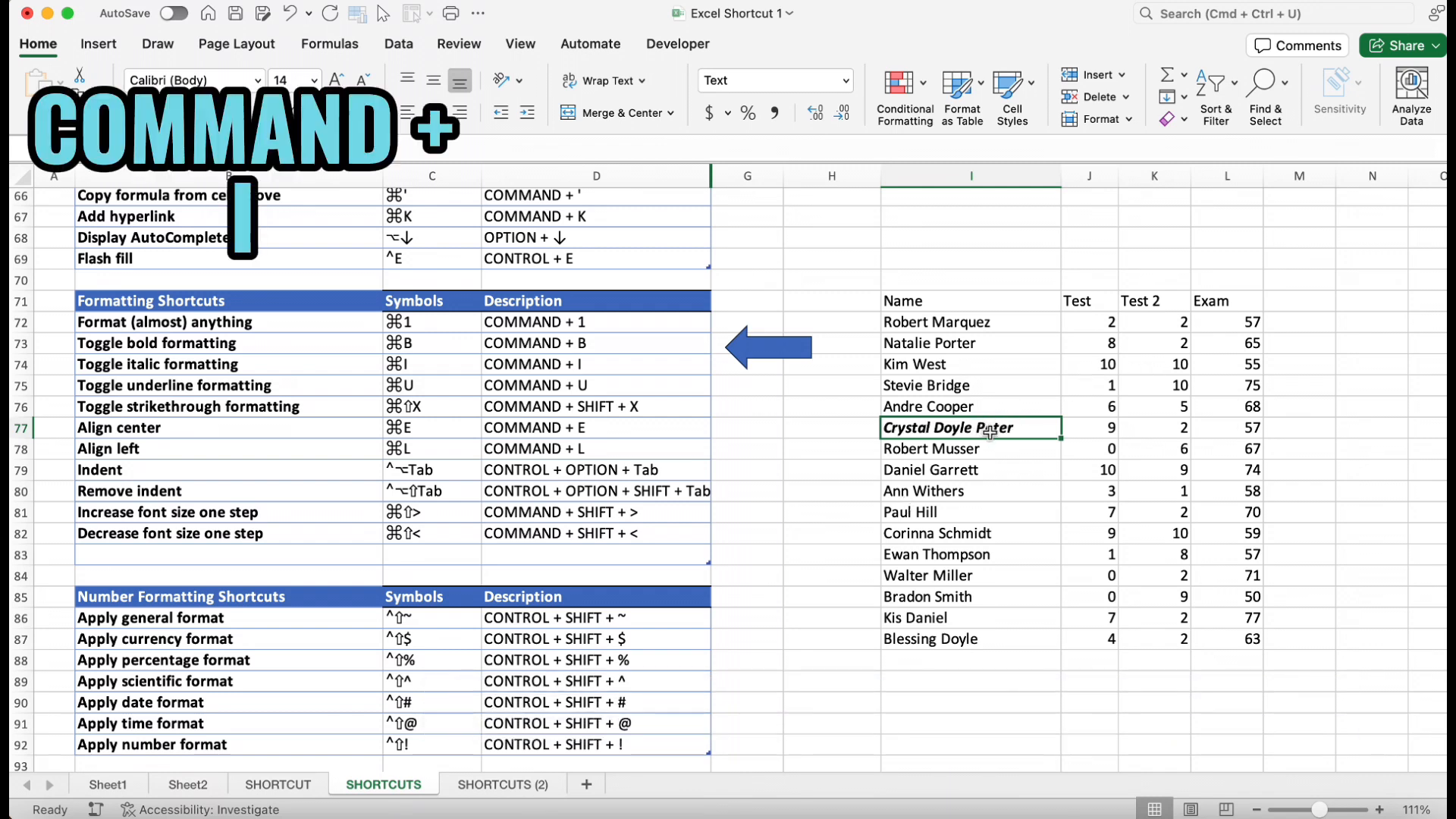
key(super+b)
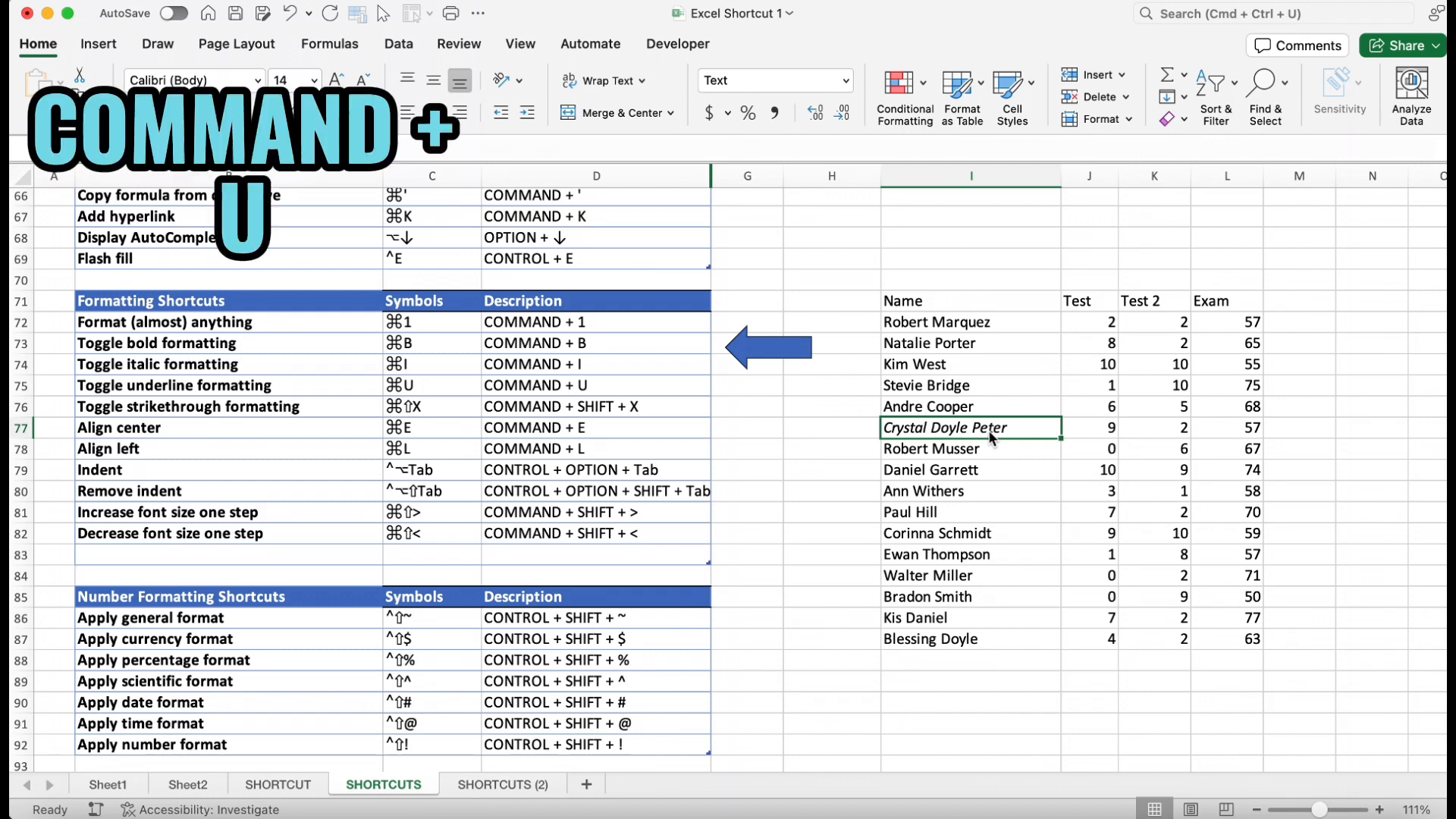
key(super+i)
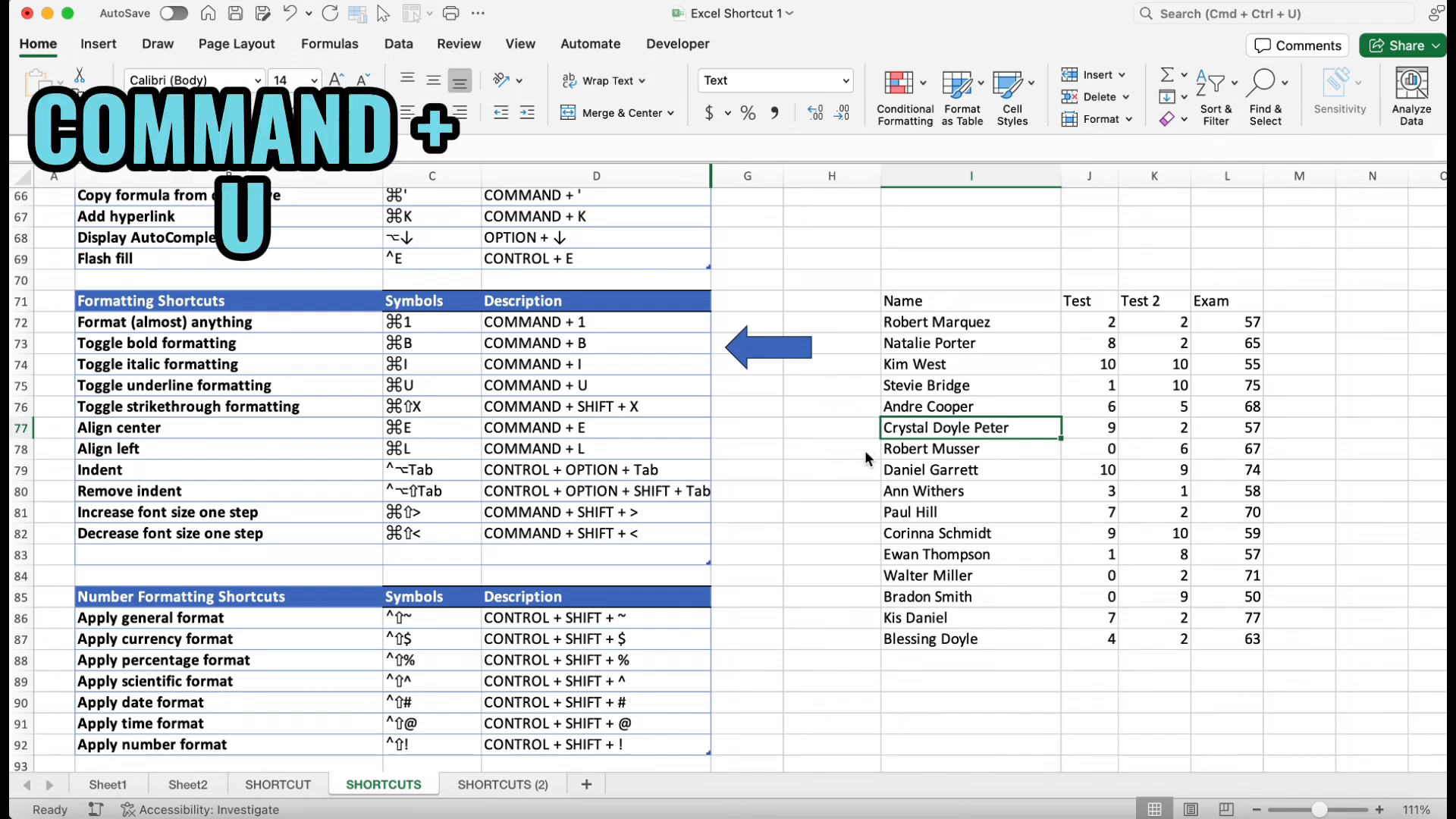
key(super+u)
click(1001, 470)
click(1016, 434)
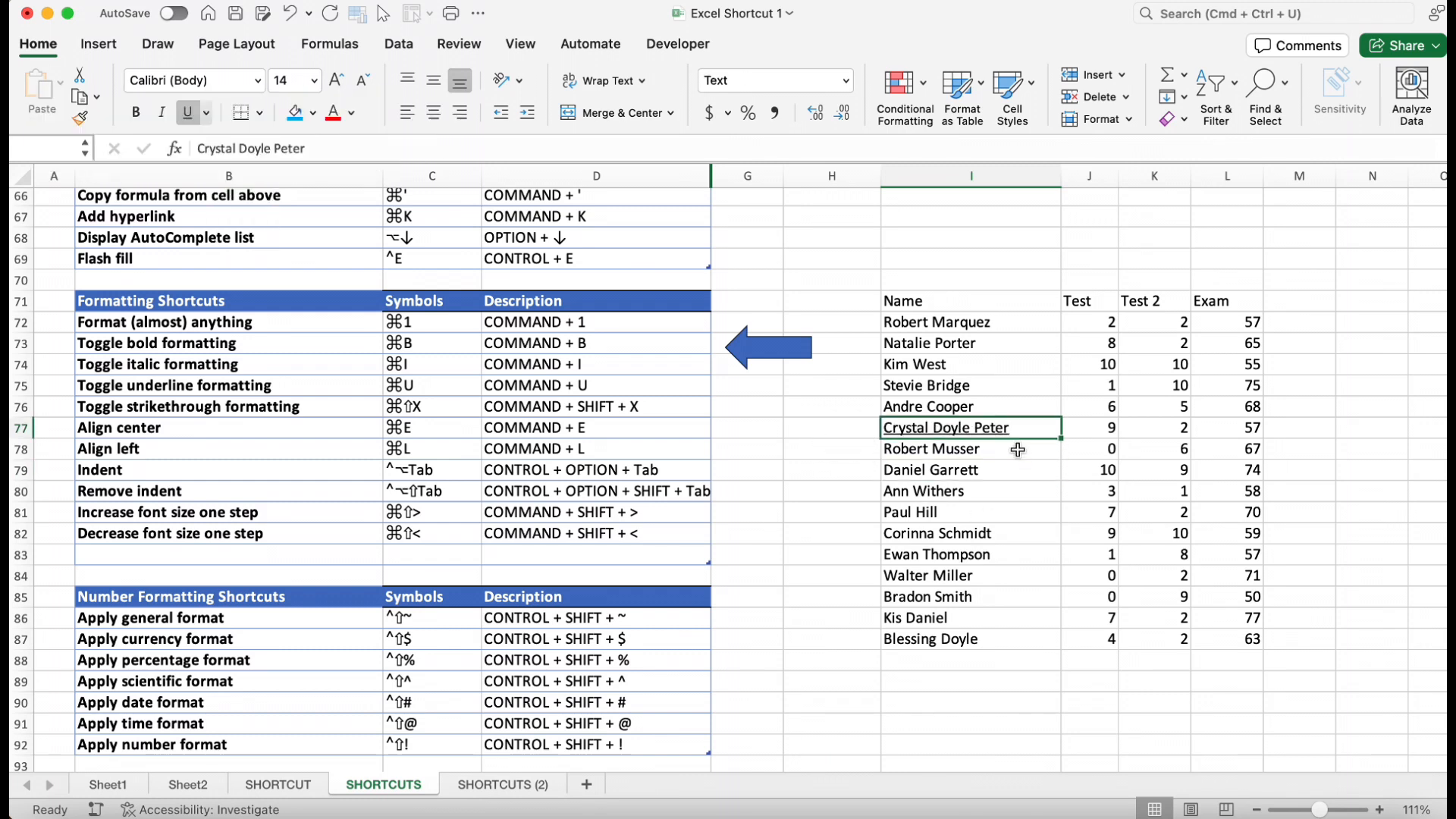
key(super+u)
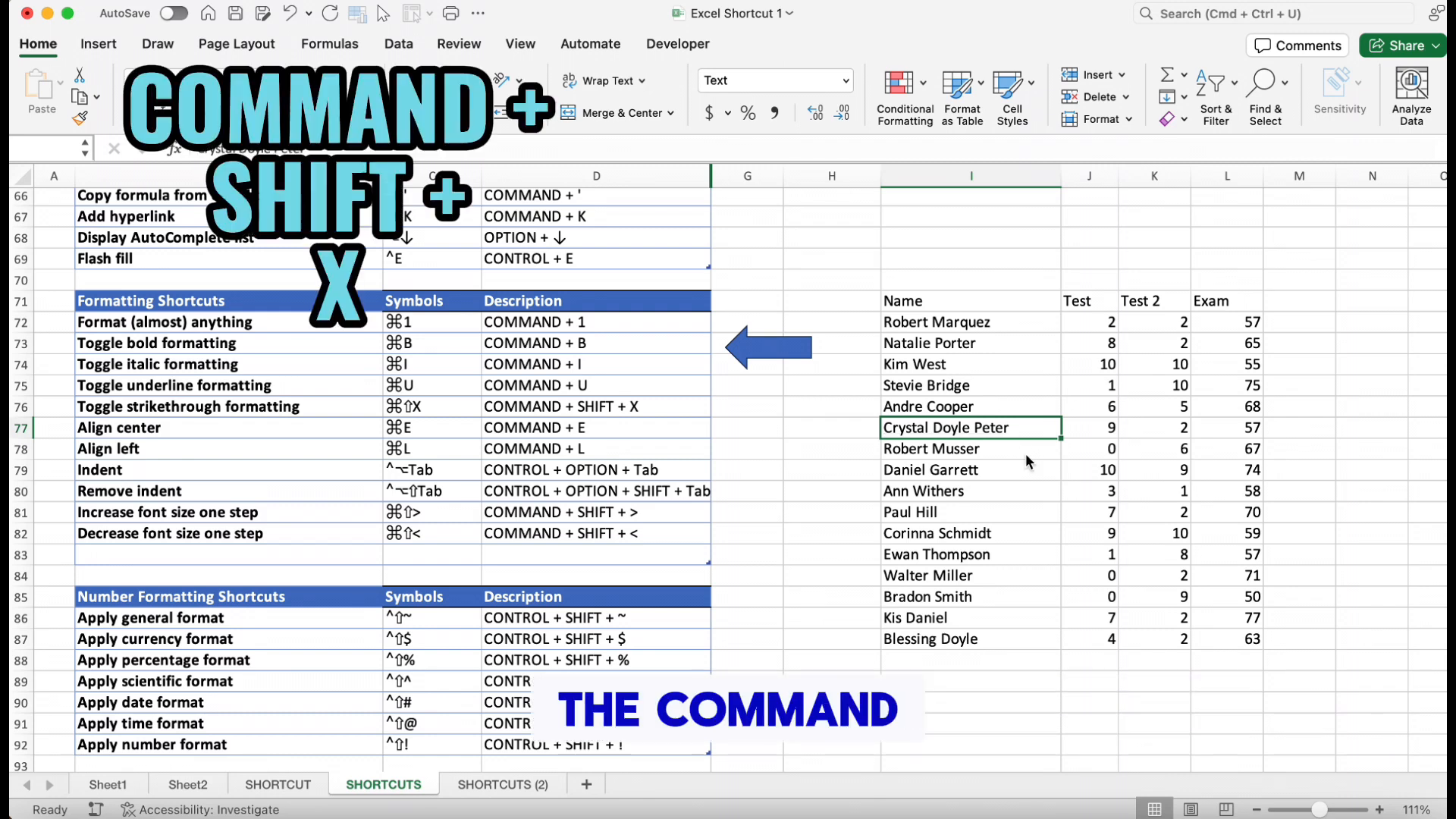
key(super+shift+x)
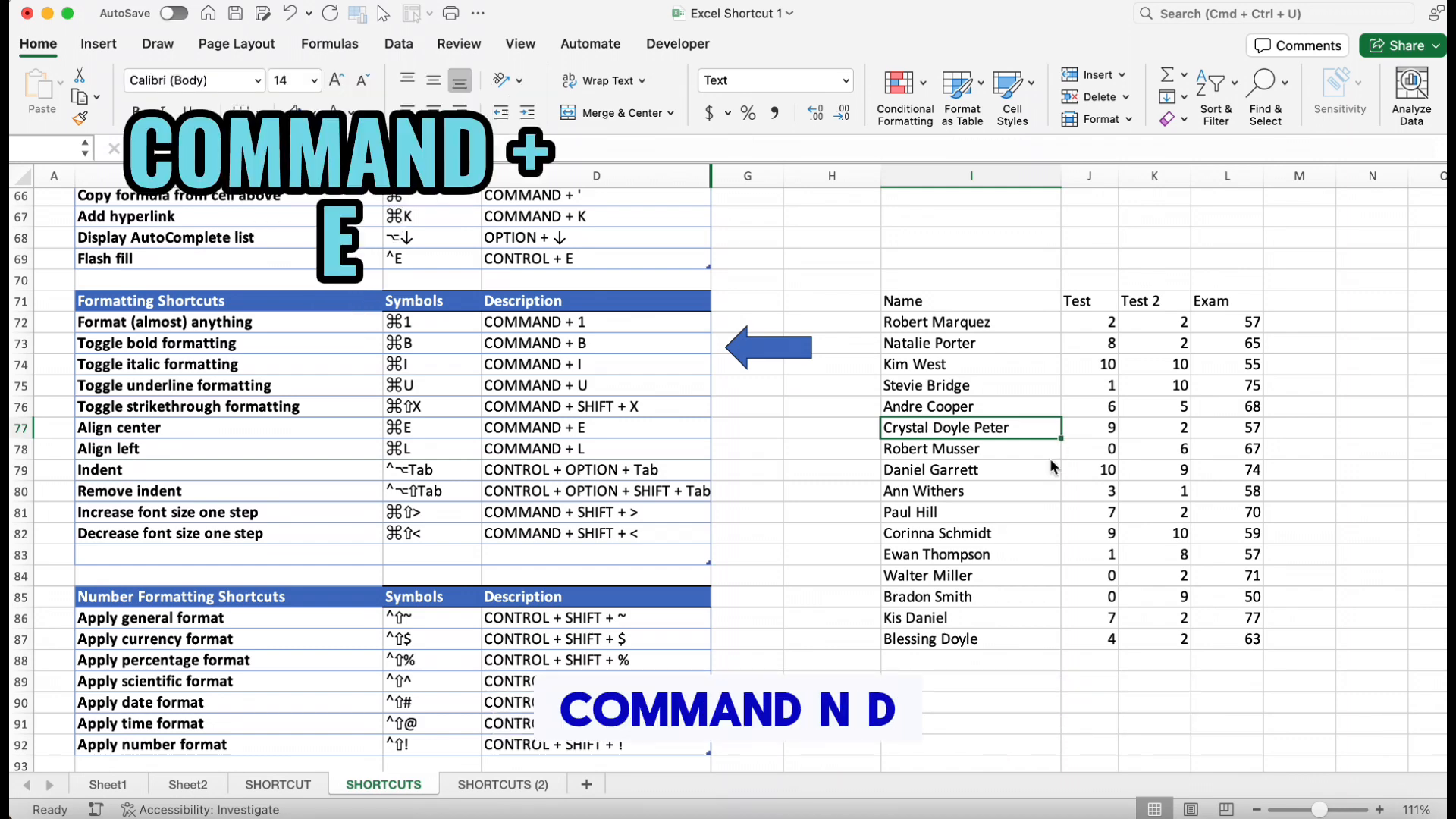
key(super+e)
drag(986, 385, 1003, 430)
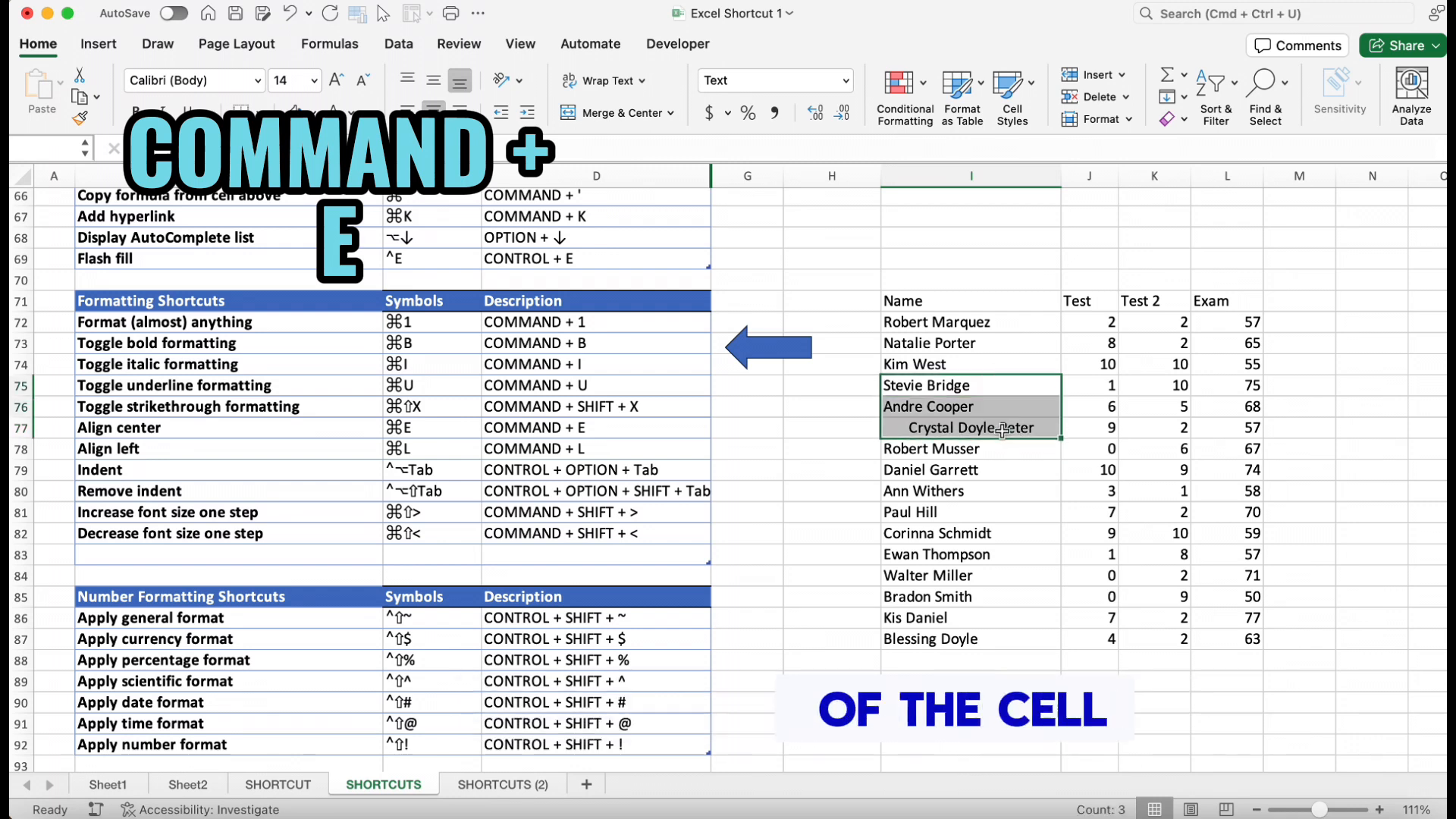
key(super+e)
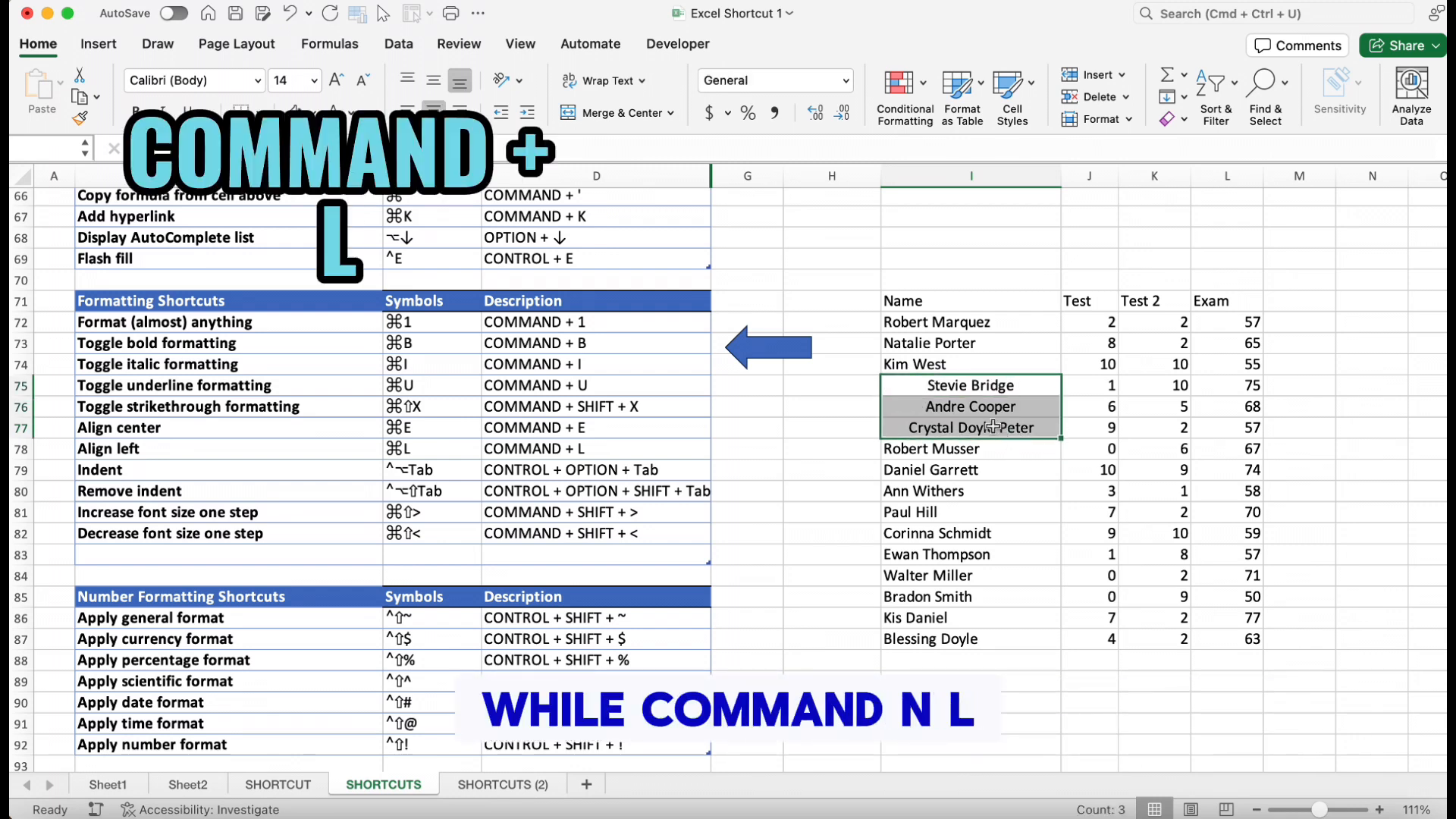
key(super+l)
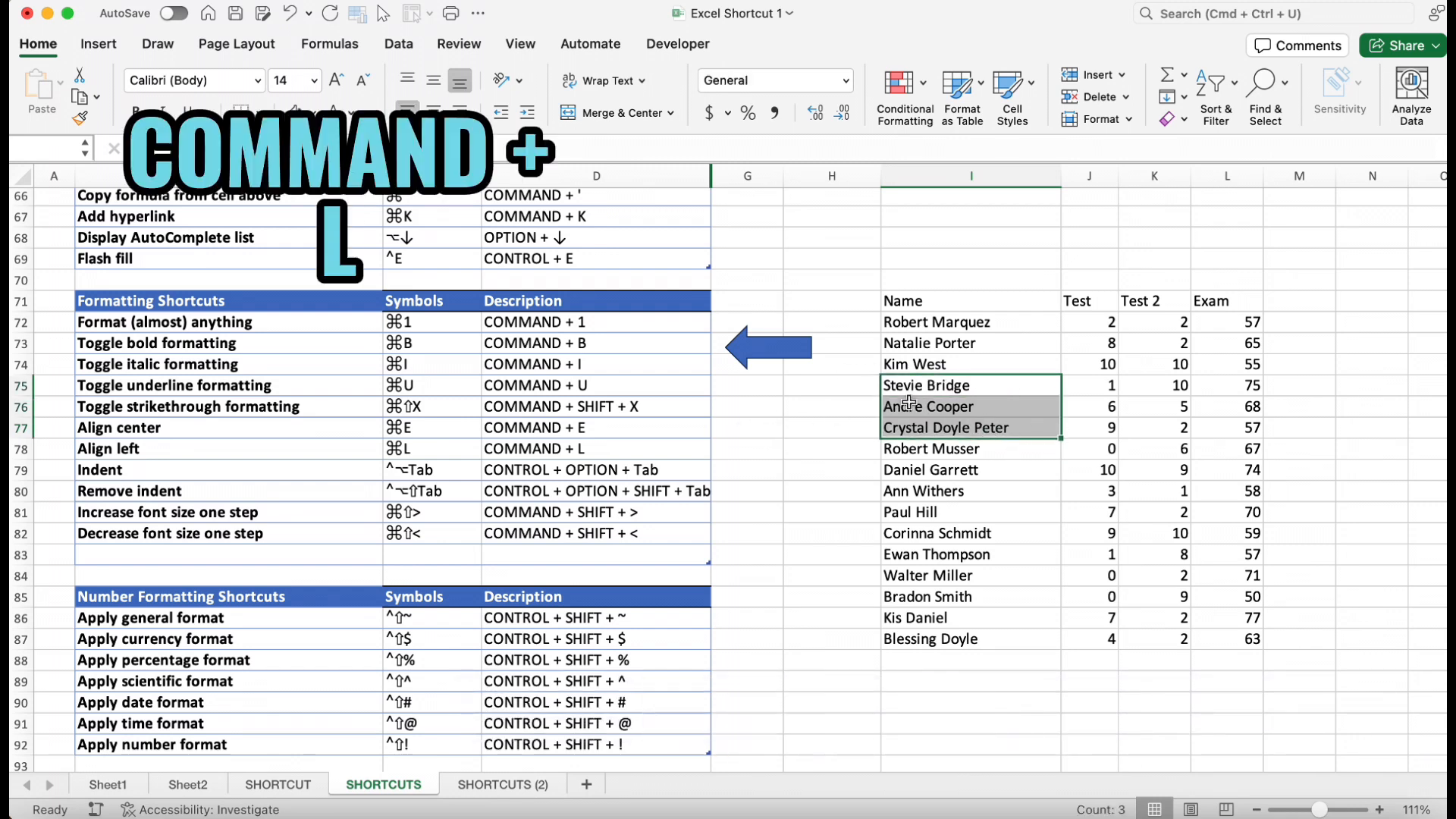
click(965, 427)
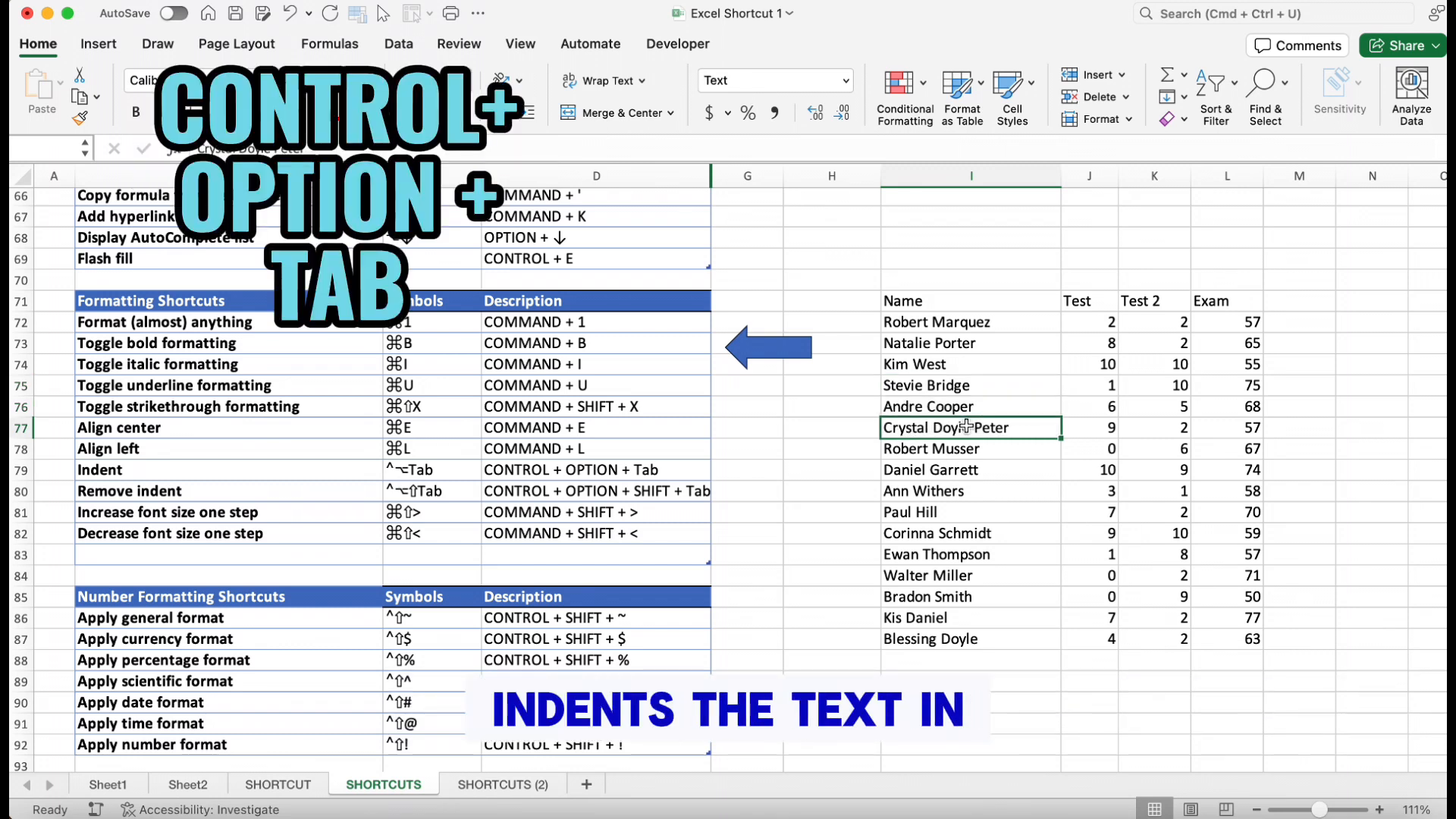
key(ctrl+alt+Tab)
key(ctrl+alt+Tab)
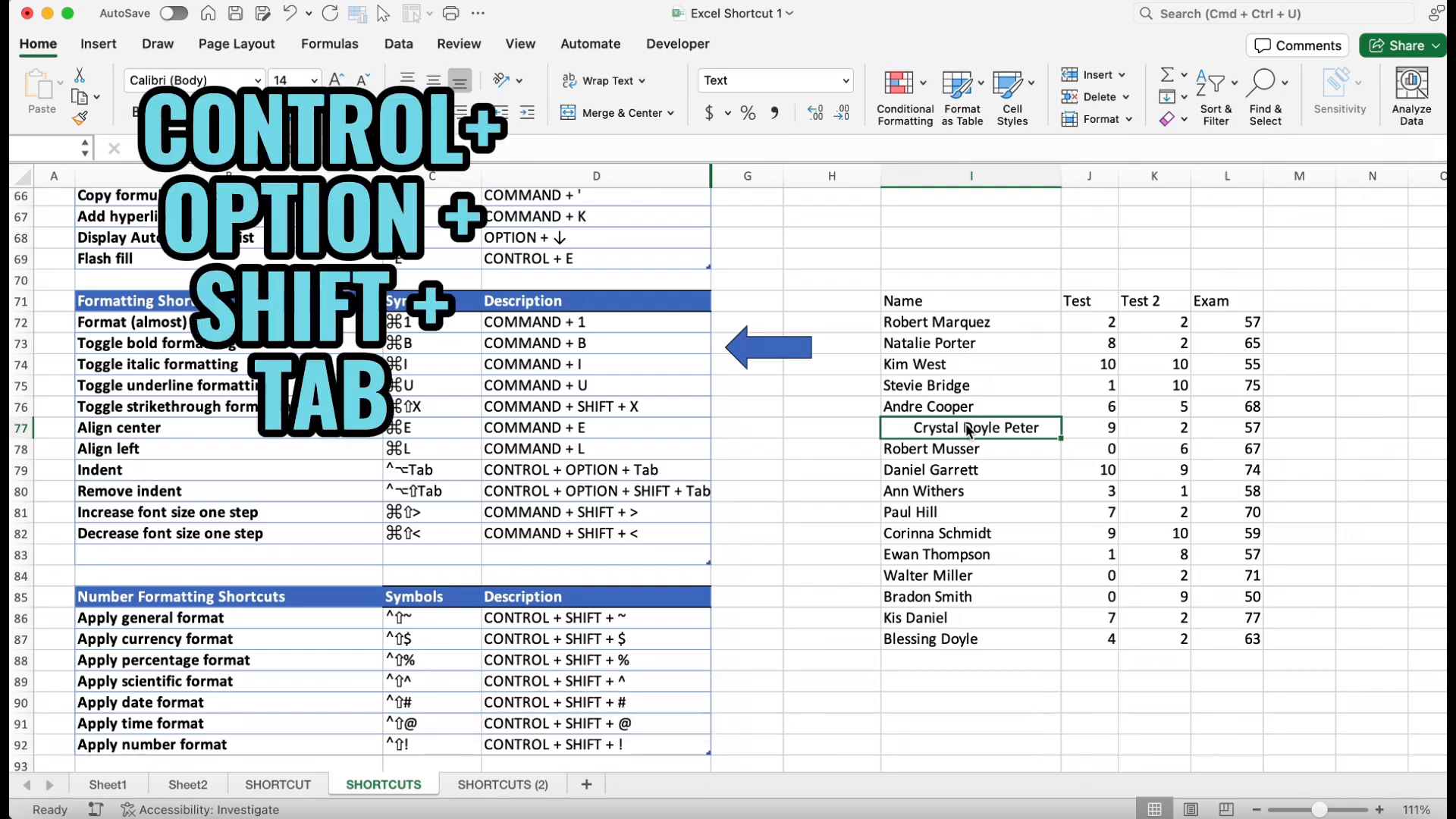
key(ctrl+alt+shift+Tab)
key(ctrl+alt+shift+Tab)
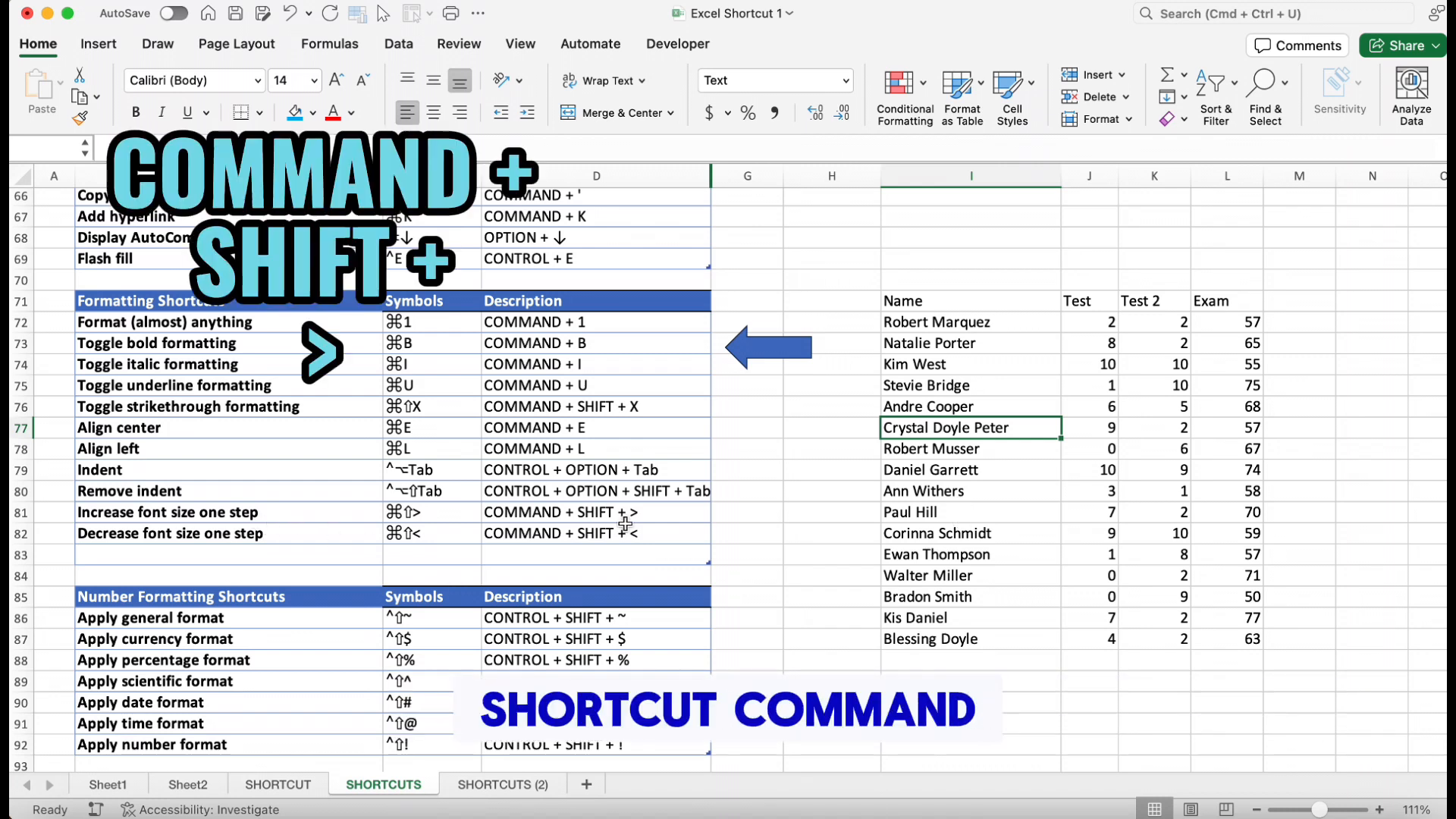
click(941, 493)
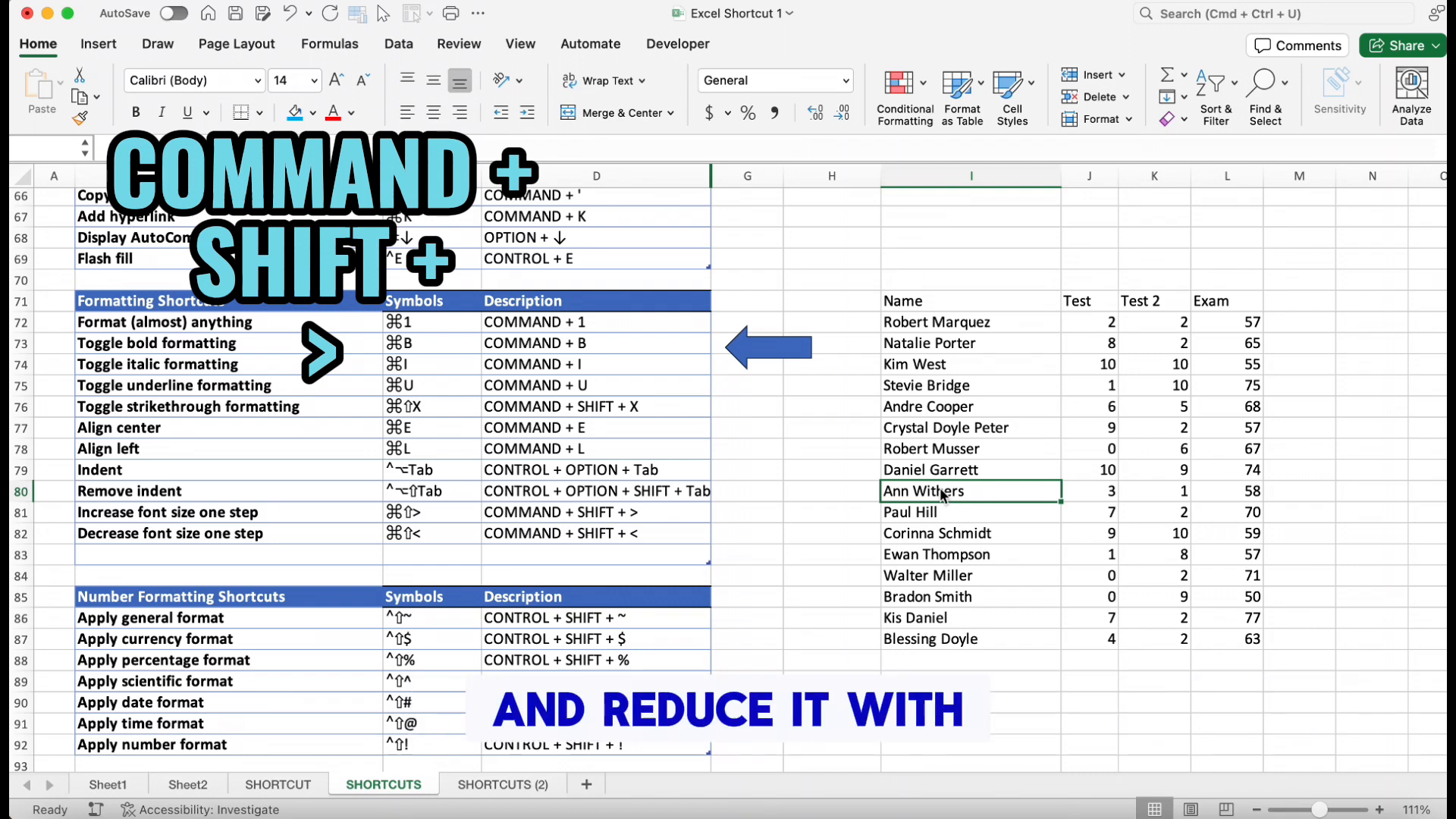
key(super+shift+period)
key(super+shift+period)
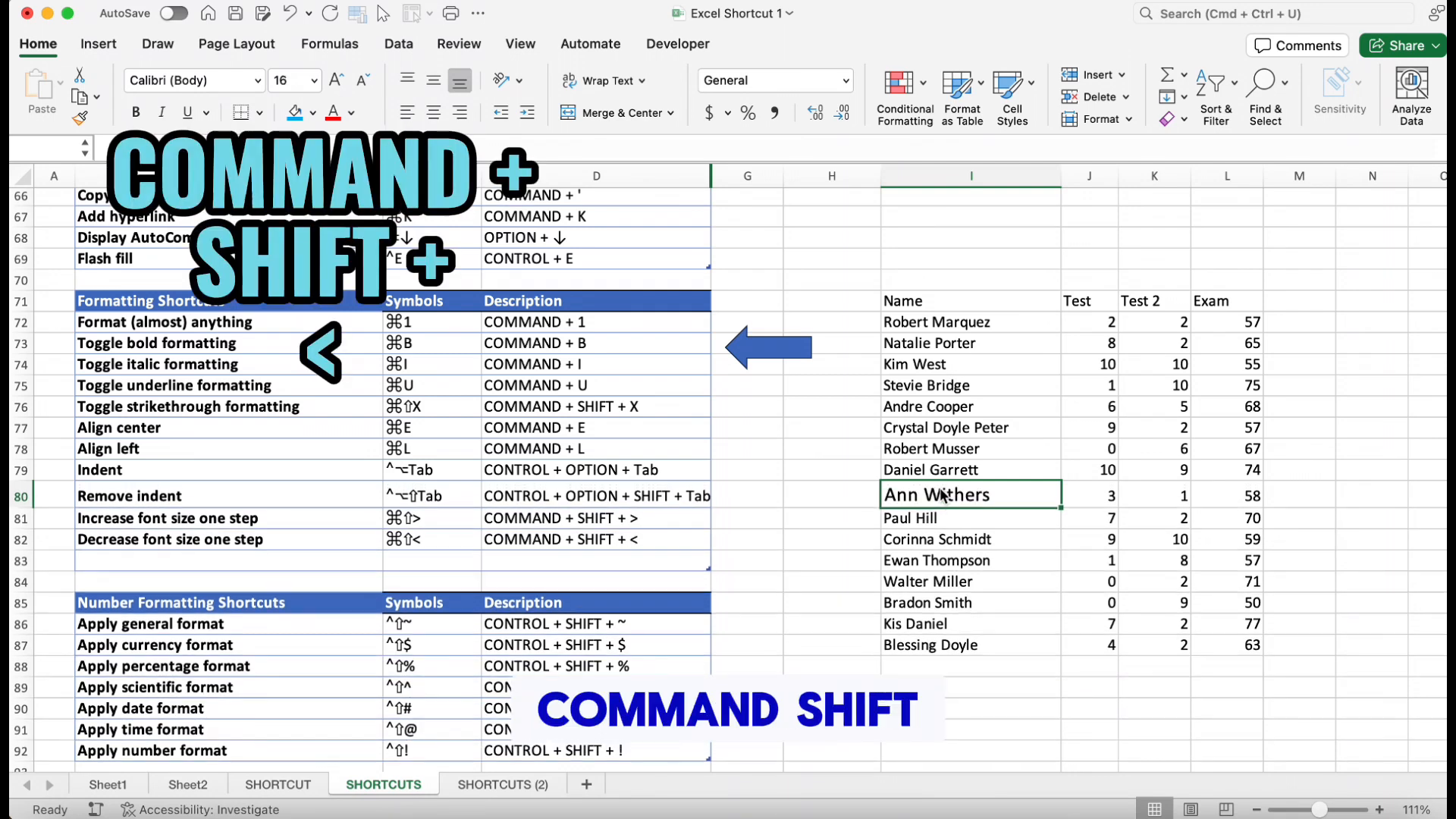
key(super+shift+comma)
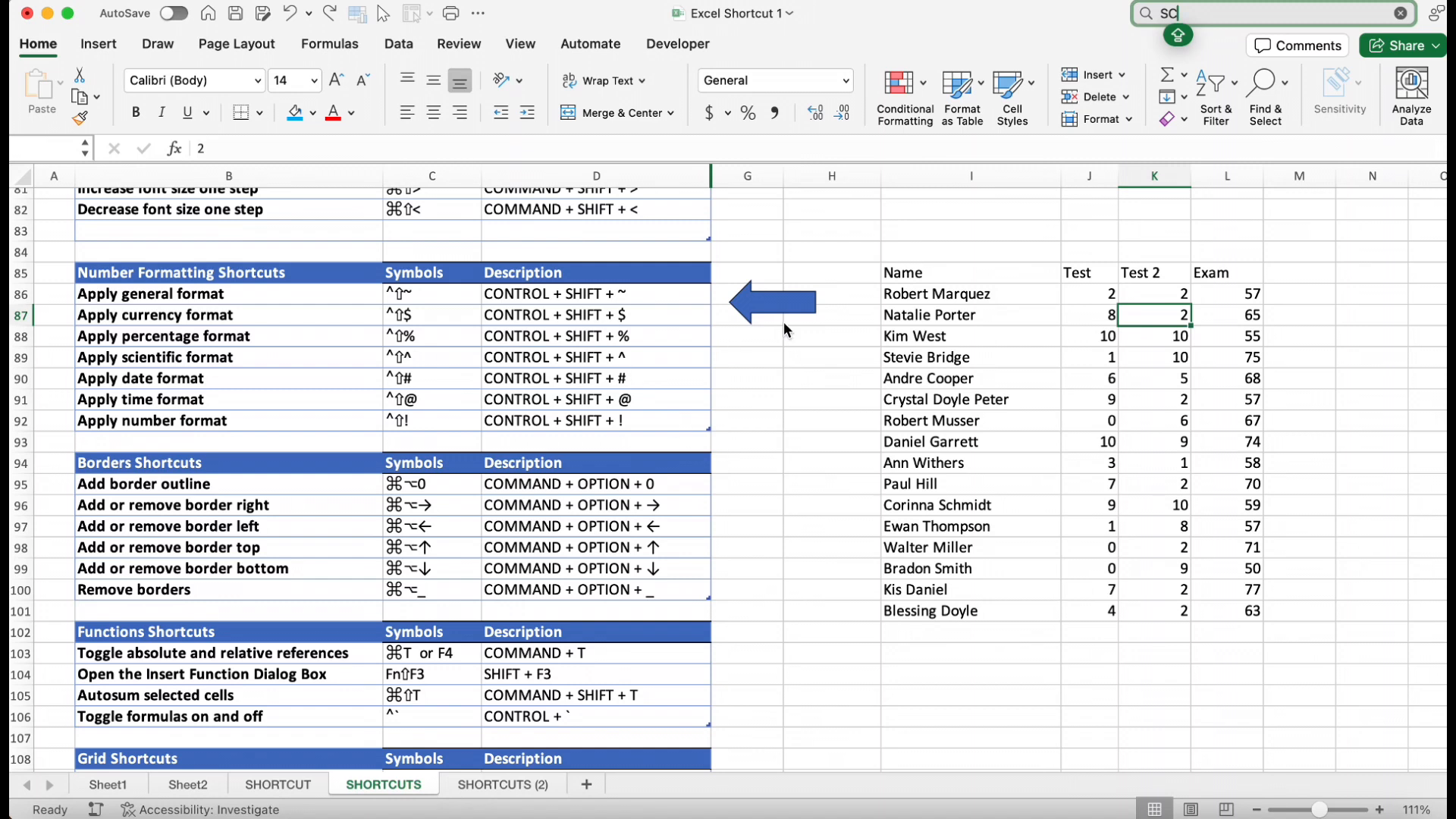
Select all scores in the Test column and apply the currency format
key(Down)
key(super+shift+Down)
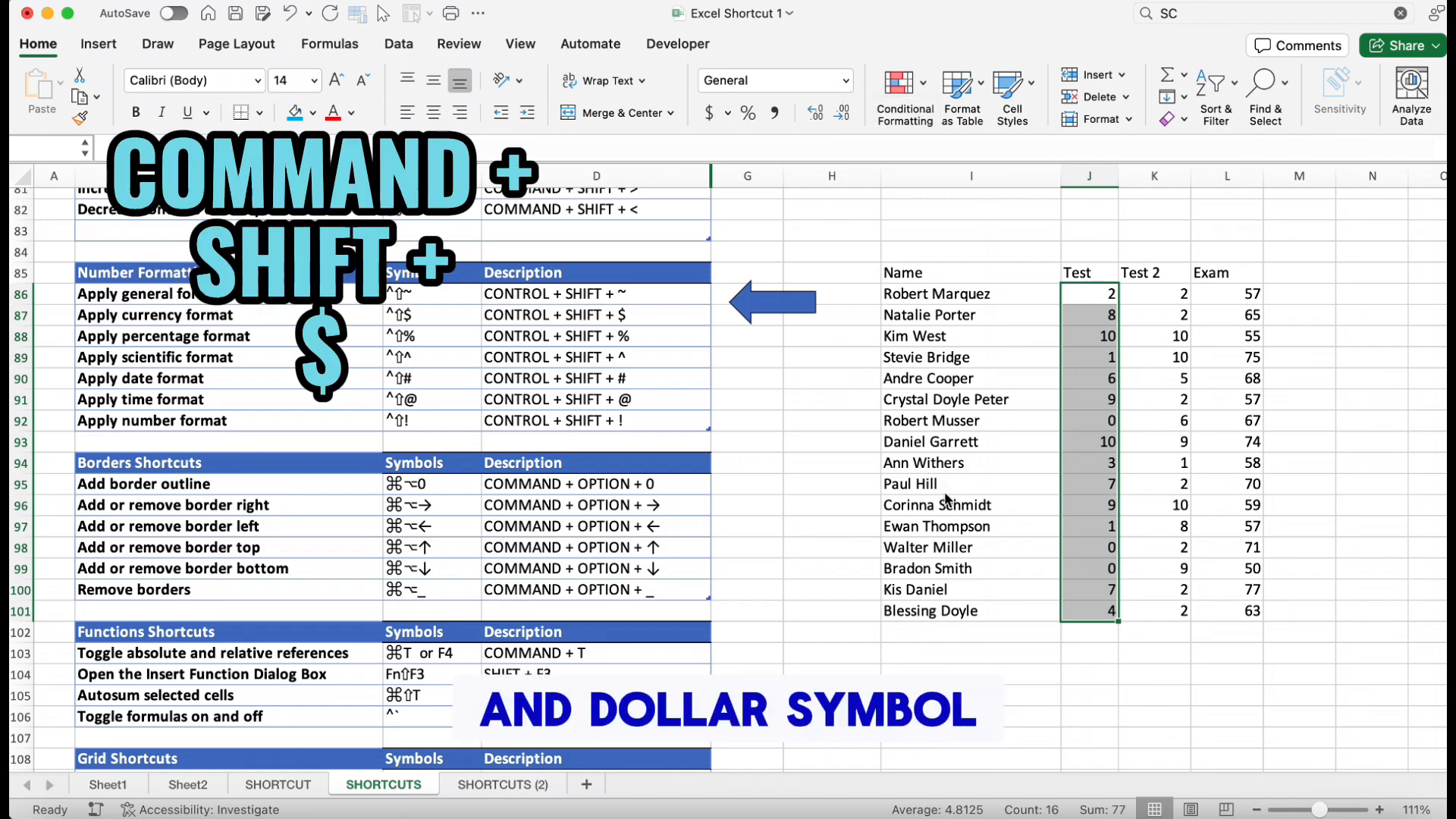
key(super+shift+4)
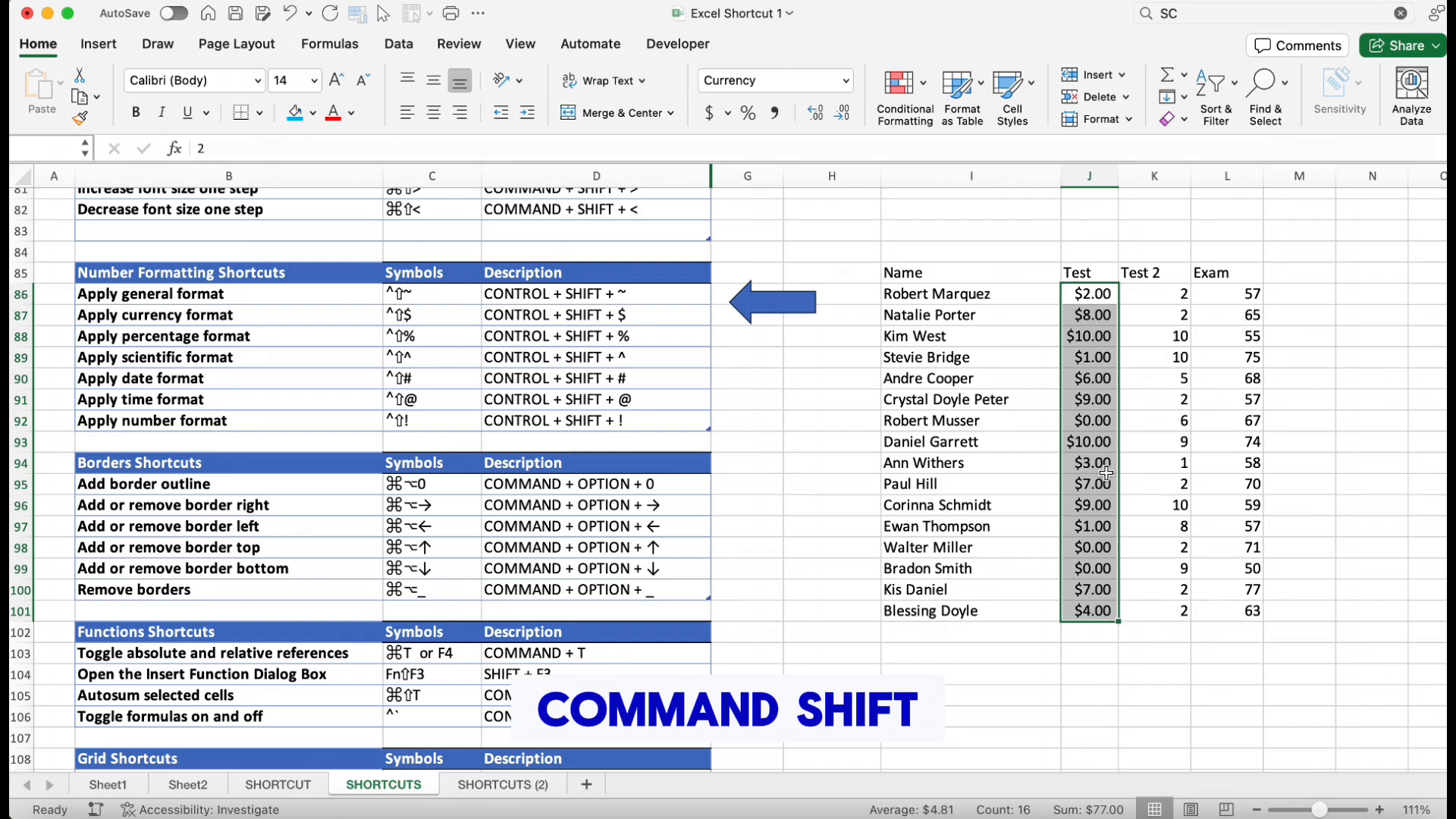
Apply the percentage format and then the scientific format to the Test scores, widening the Test column to fit
key(ctrl+shift+5)
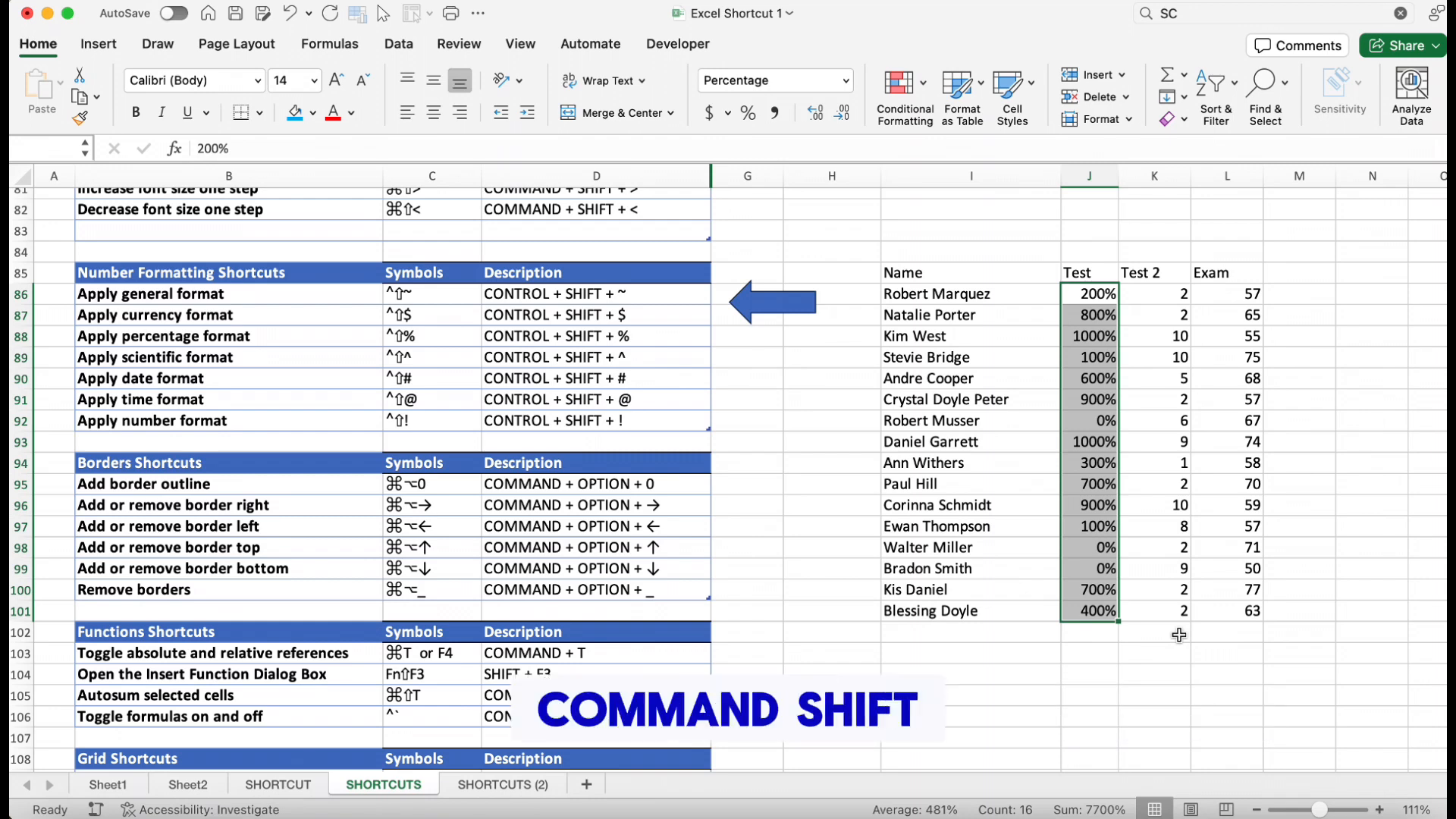
key(ctrl+shift+asciicircum)
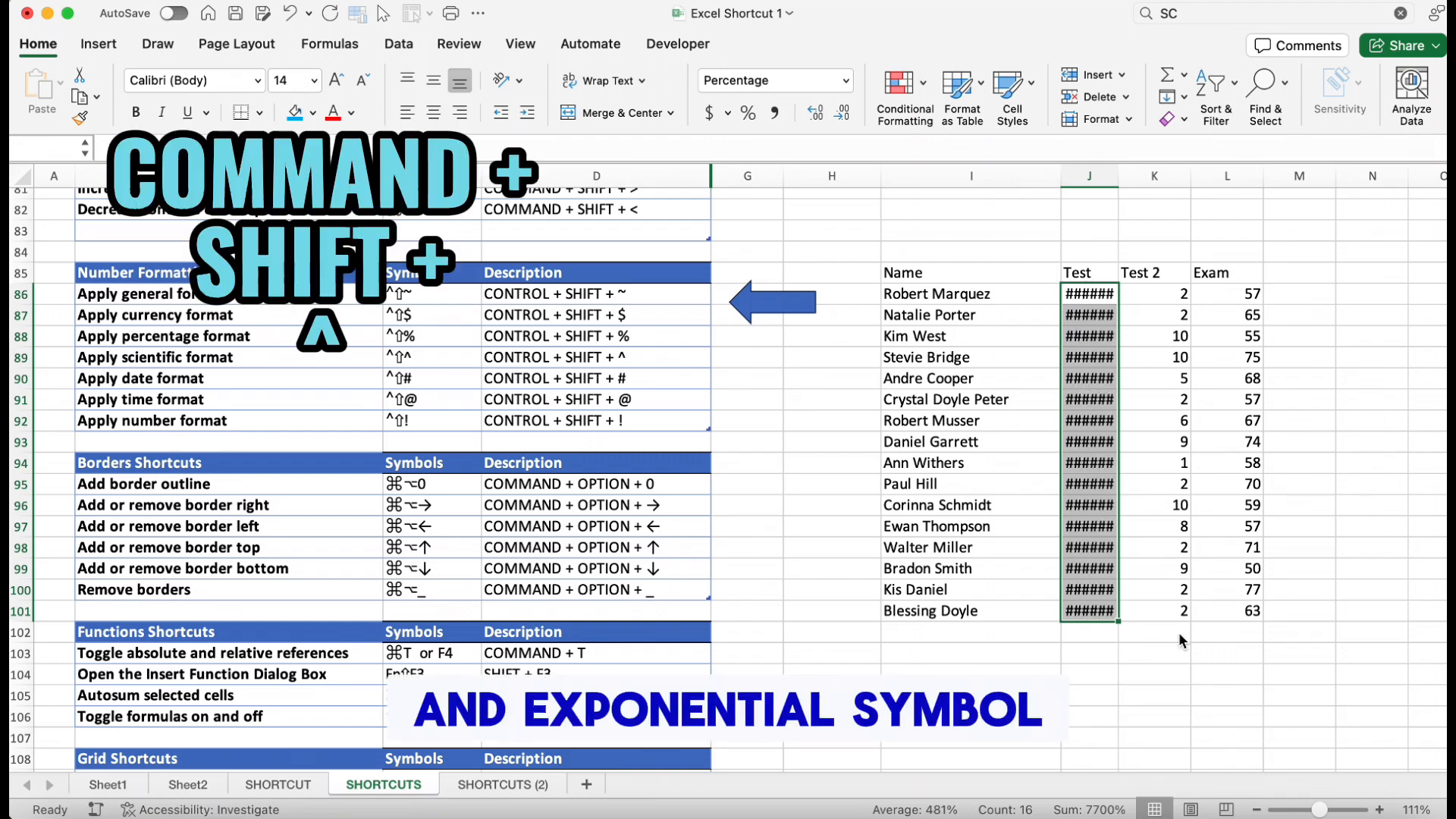
drag(1119, 175, 1170, 173)
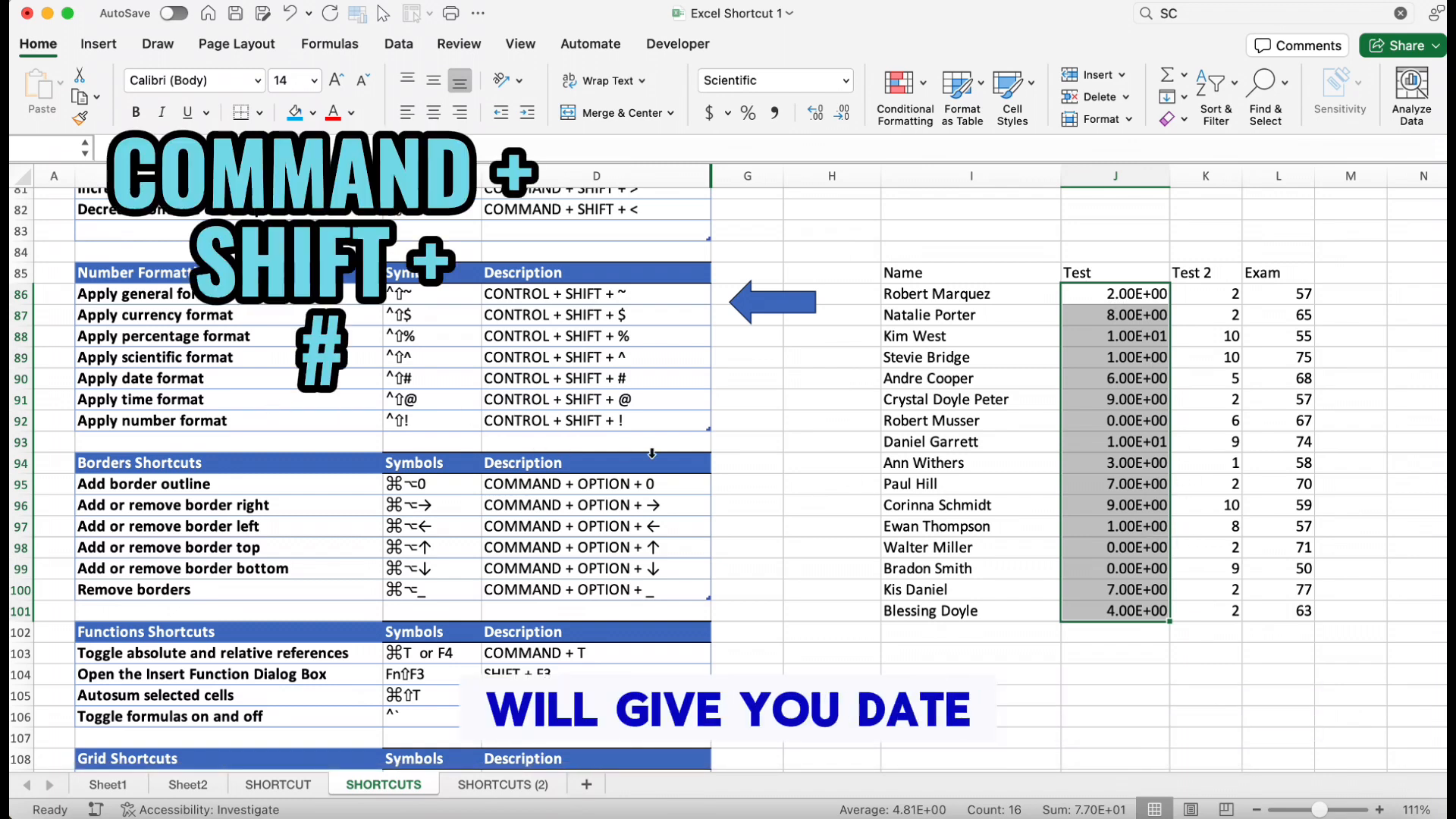
Apply the date format to the Test scores, then the time format
key(ctrl+shift+numbersign)
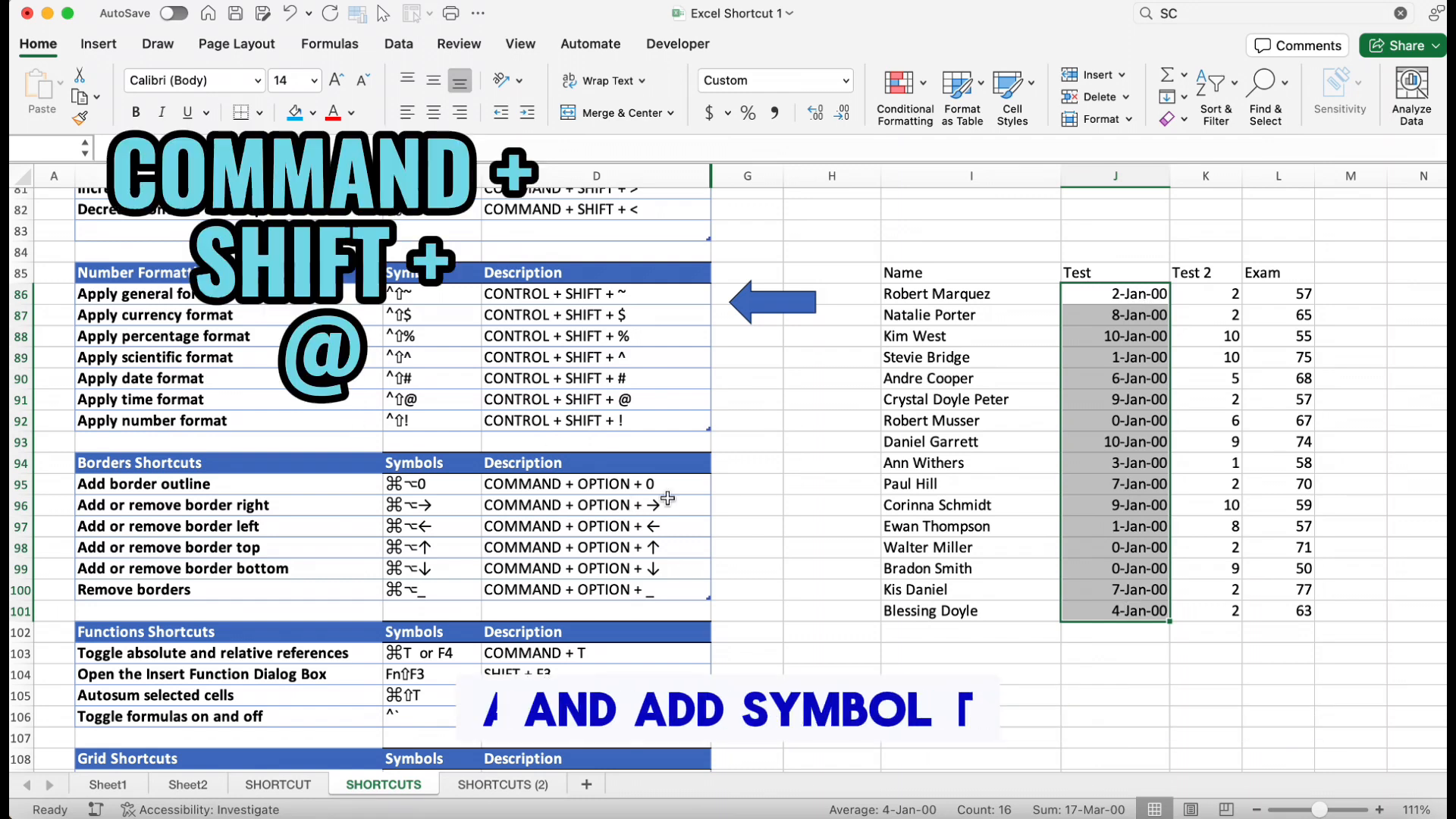
key(ctrl+shift+at)
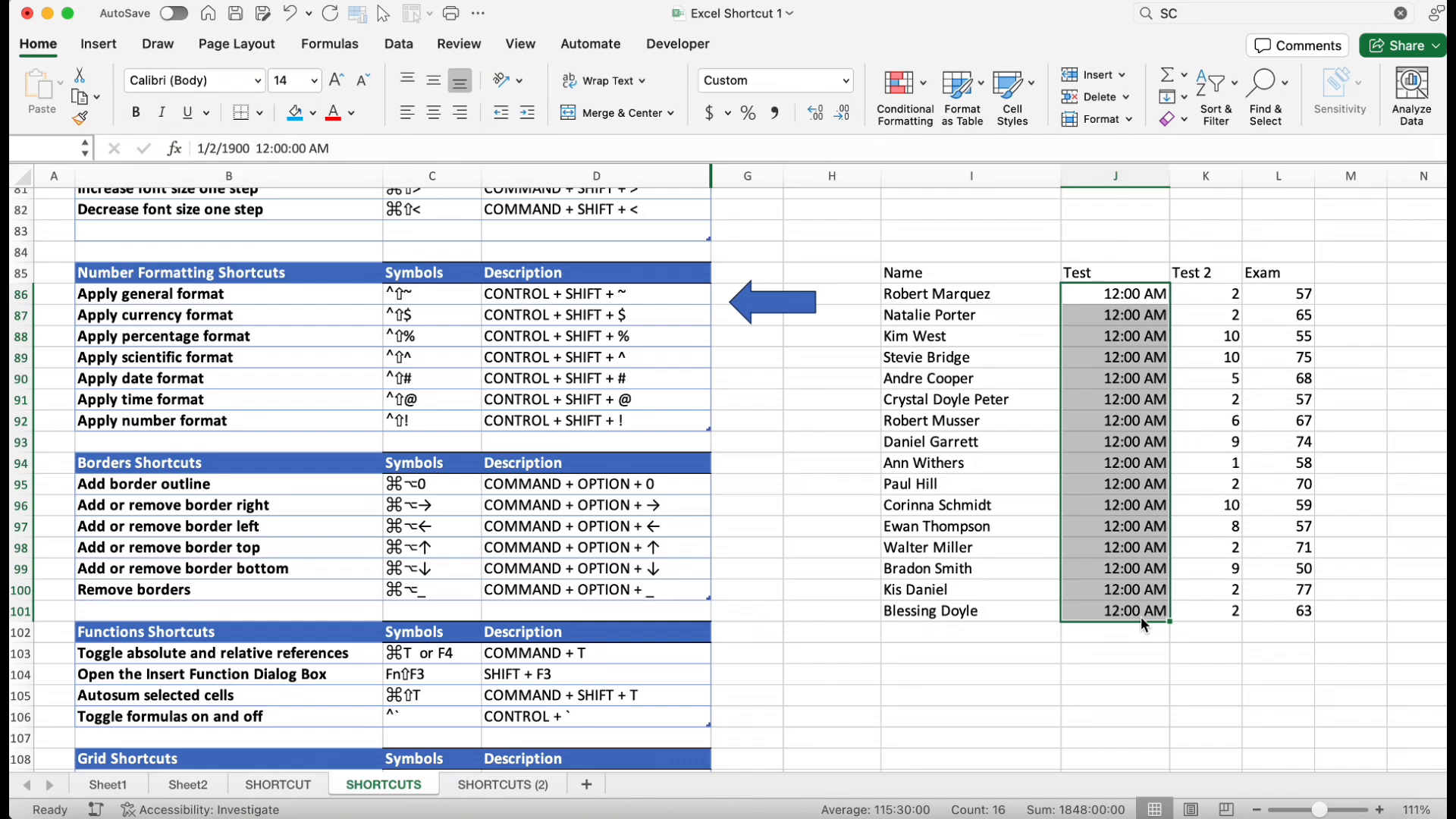
Apply the number format to the Test scores and reduce their decimal places to none
key(ctrl+shift+exclam)
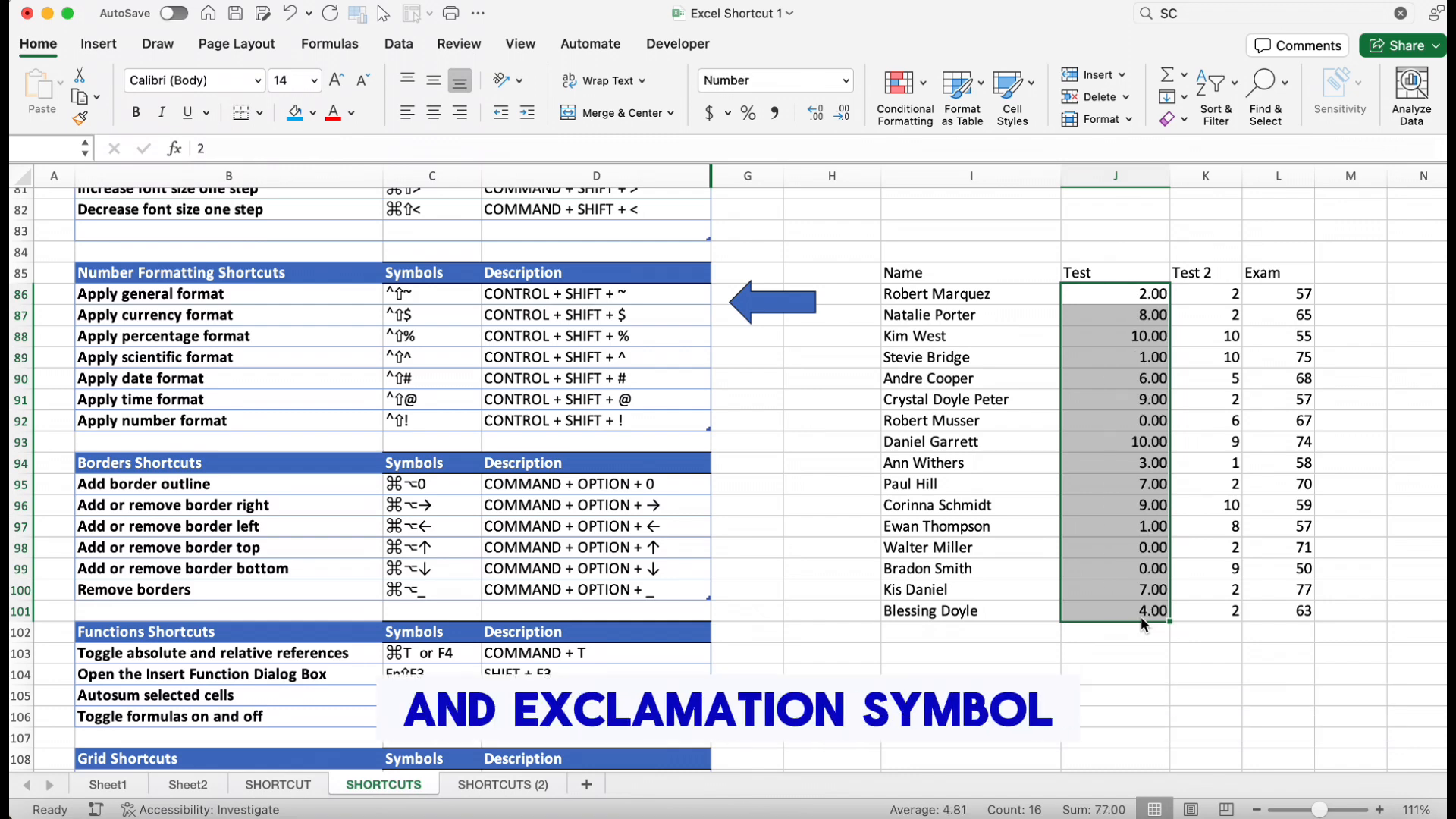
click(816, 112)
click(840, 113)
click(841, 112)
click(841, 112)
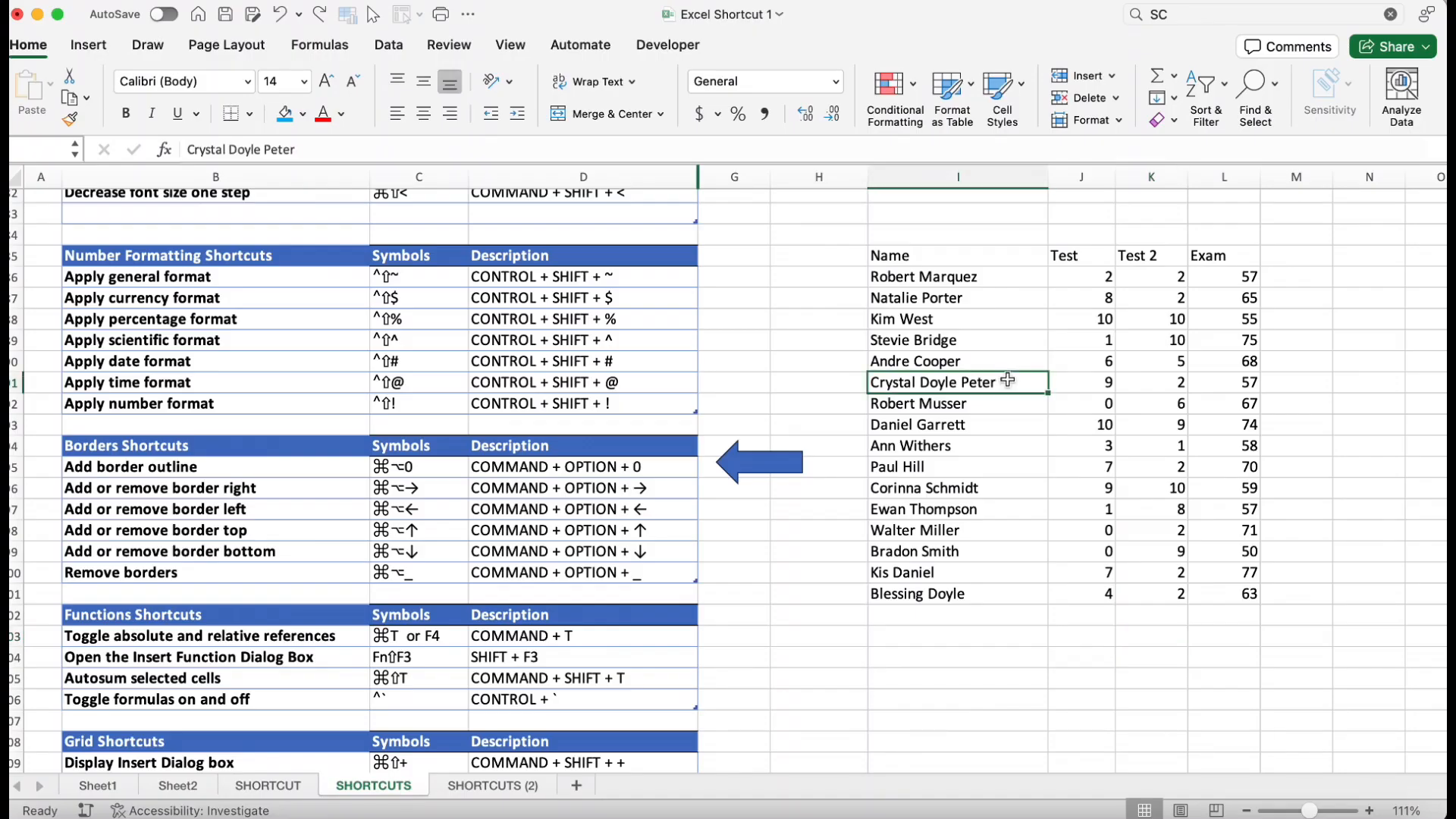
Select the whole names and scores table and add a border outline around it
key(super+a)
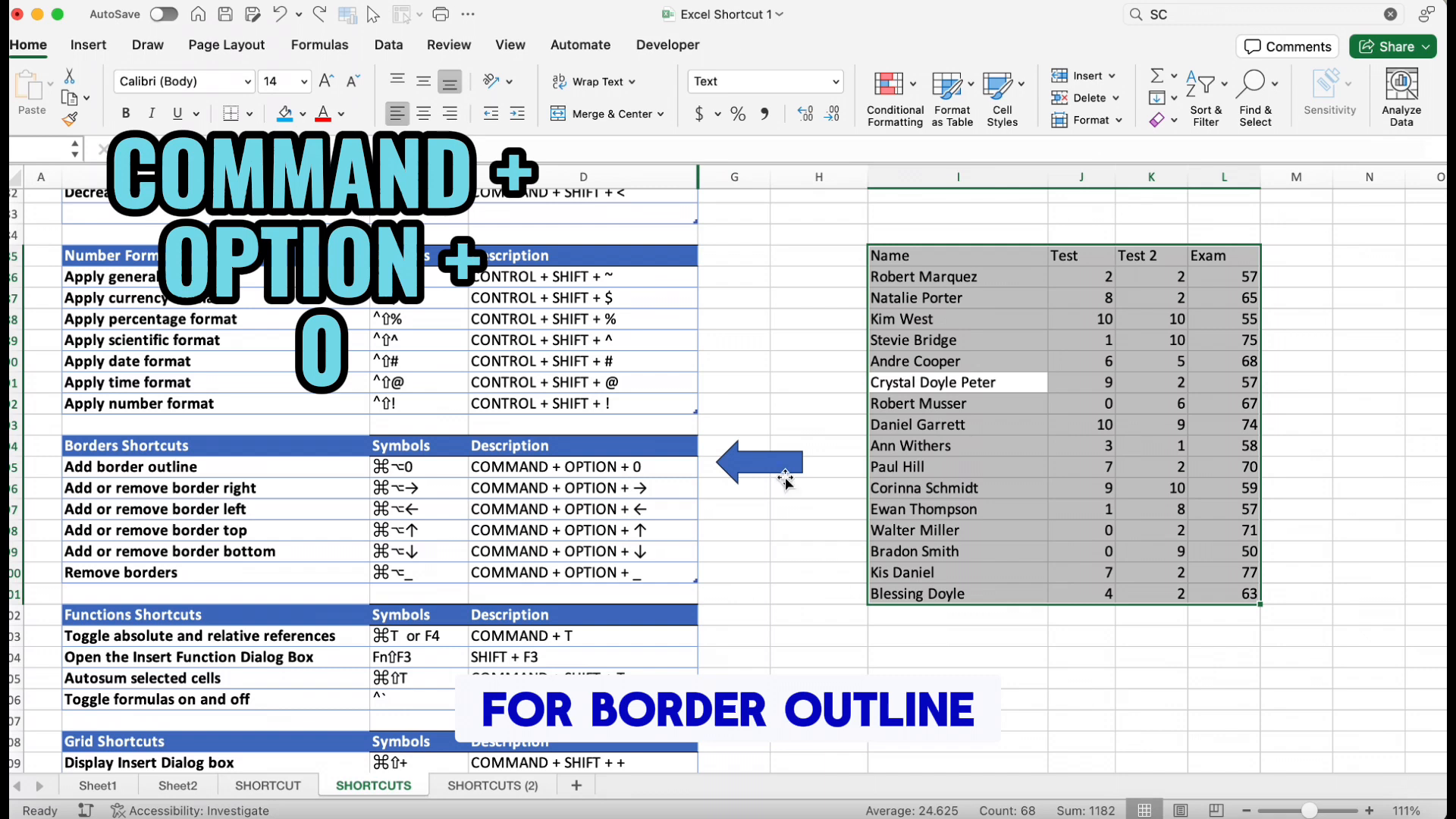
key(super+alt+0)
click(958, 677)
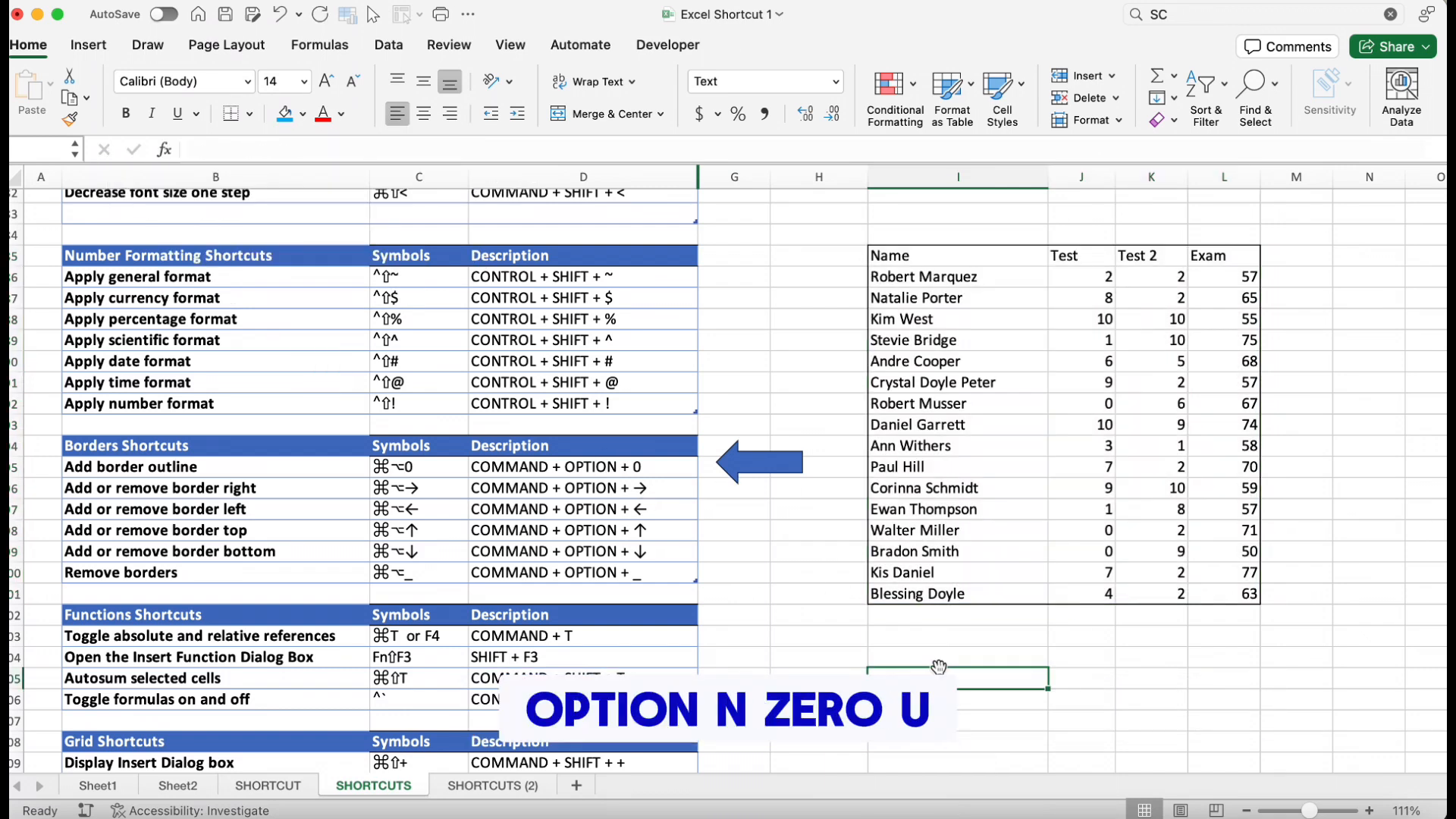
Add right and left borders to the selected table, undoing each one
click(1023, 350)
key(super+a)
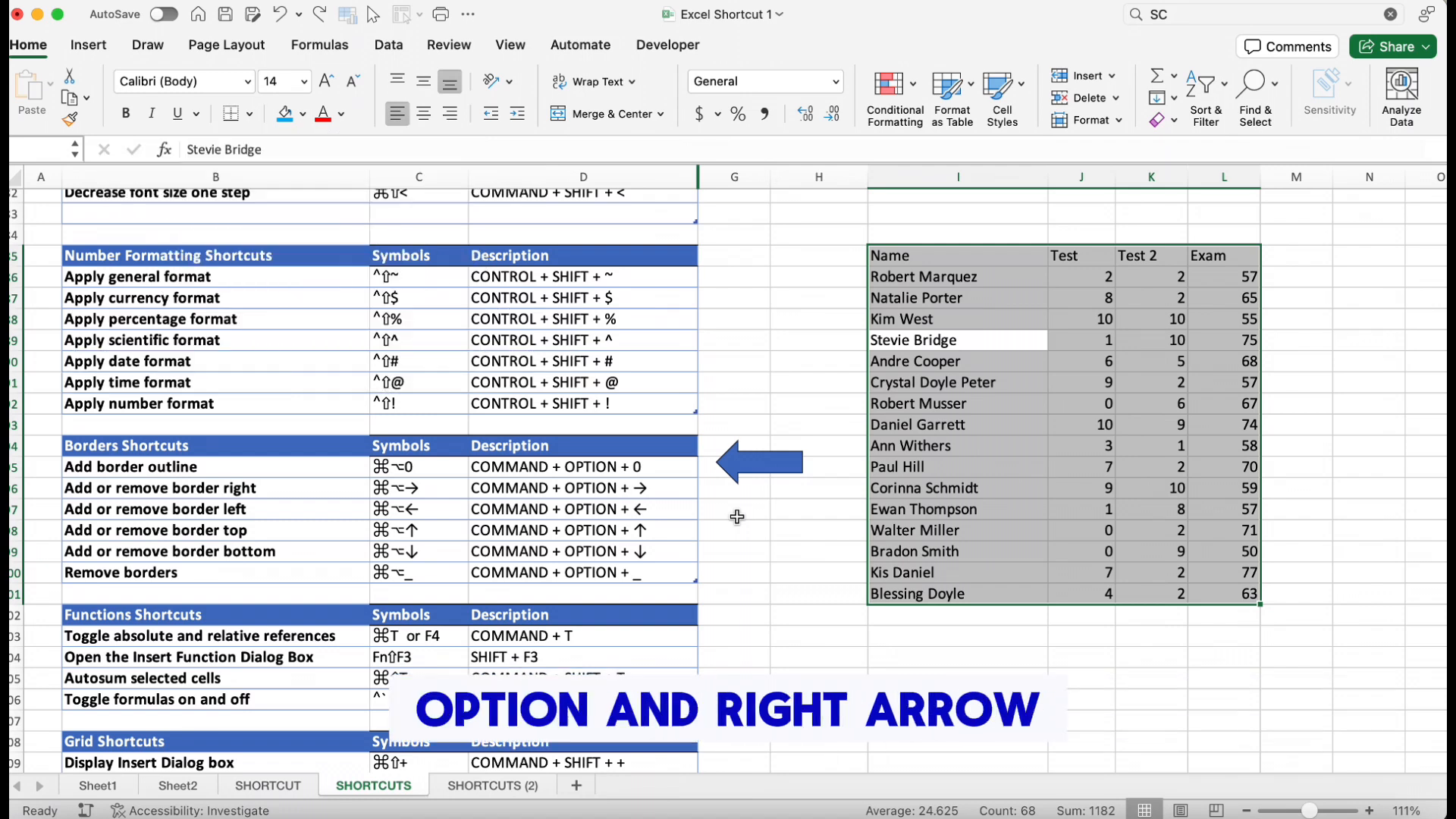
key(super+alt+Right)
click(957, 657)
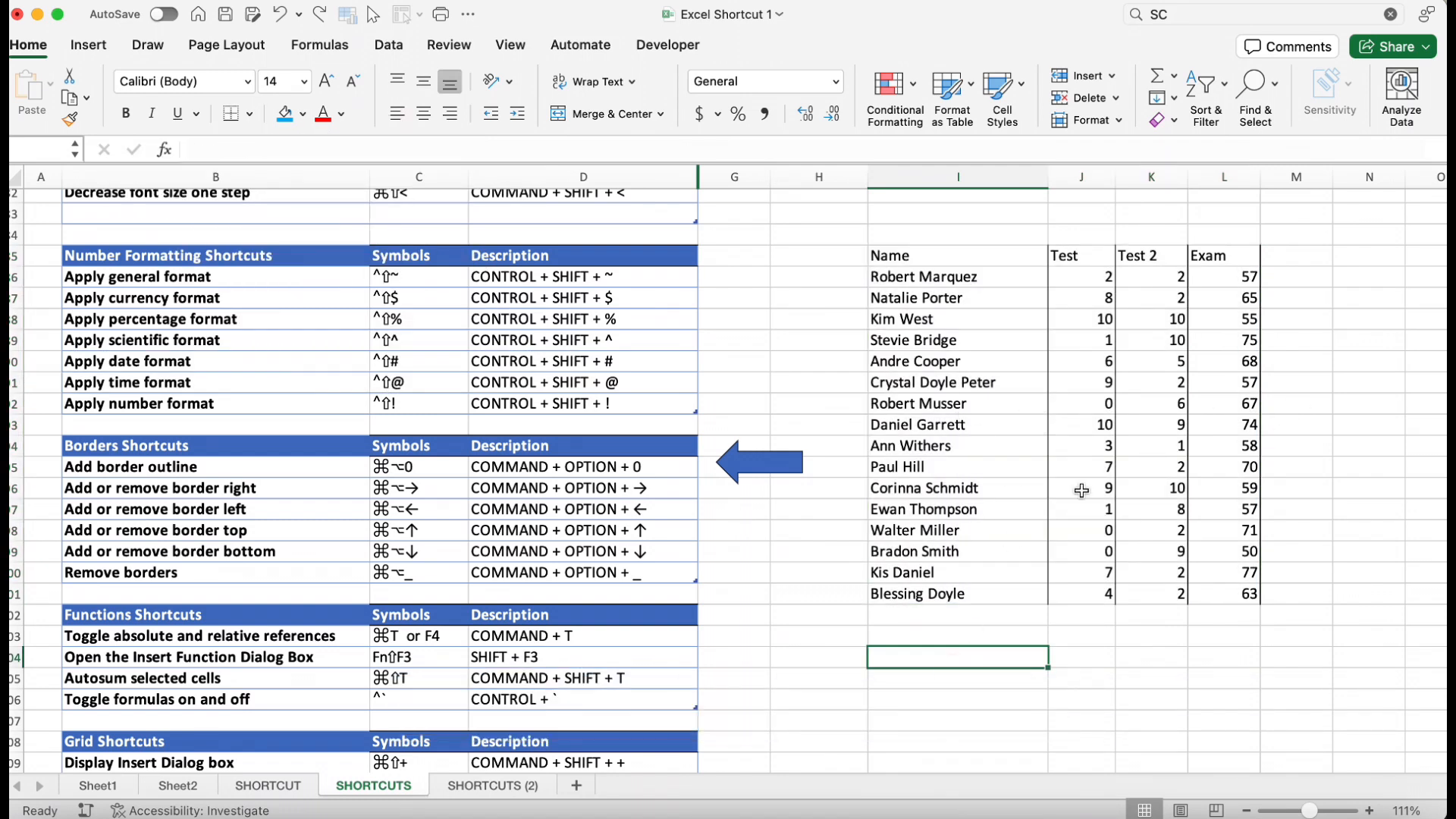
key(super+z)
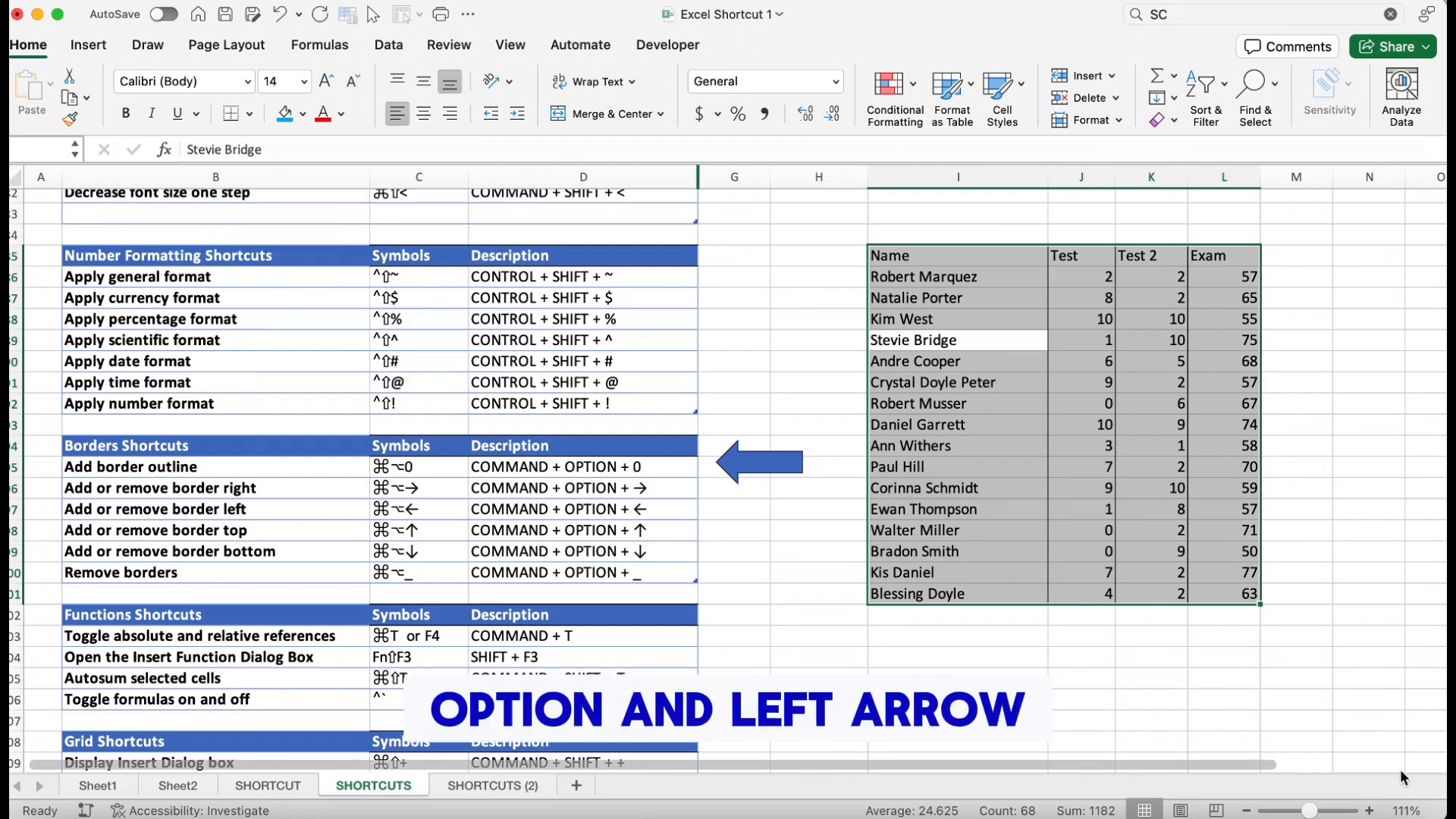
click(1176, 703)
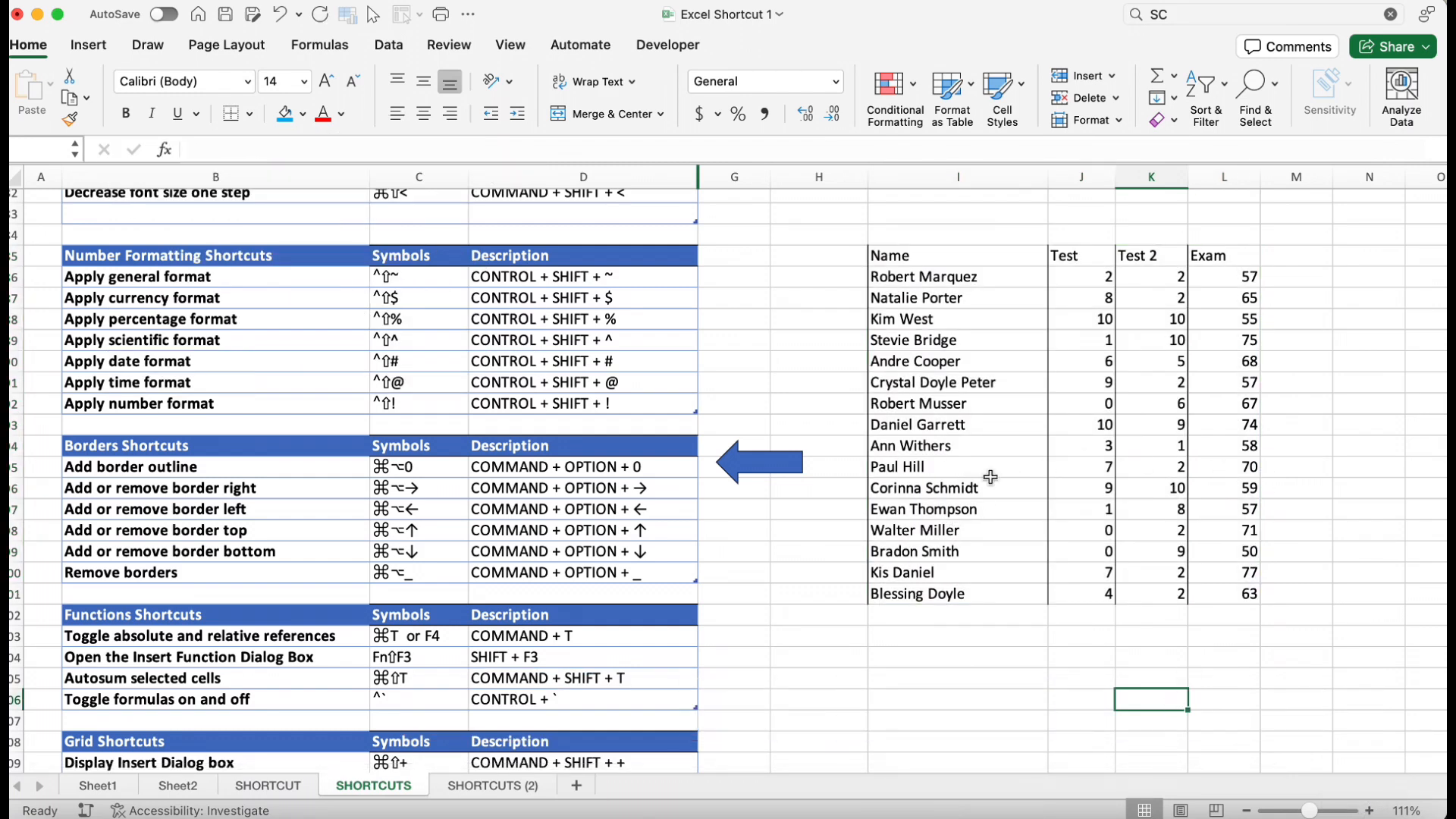
key(super+z)
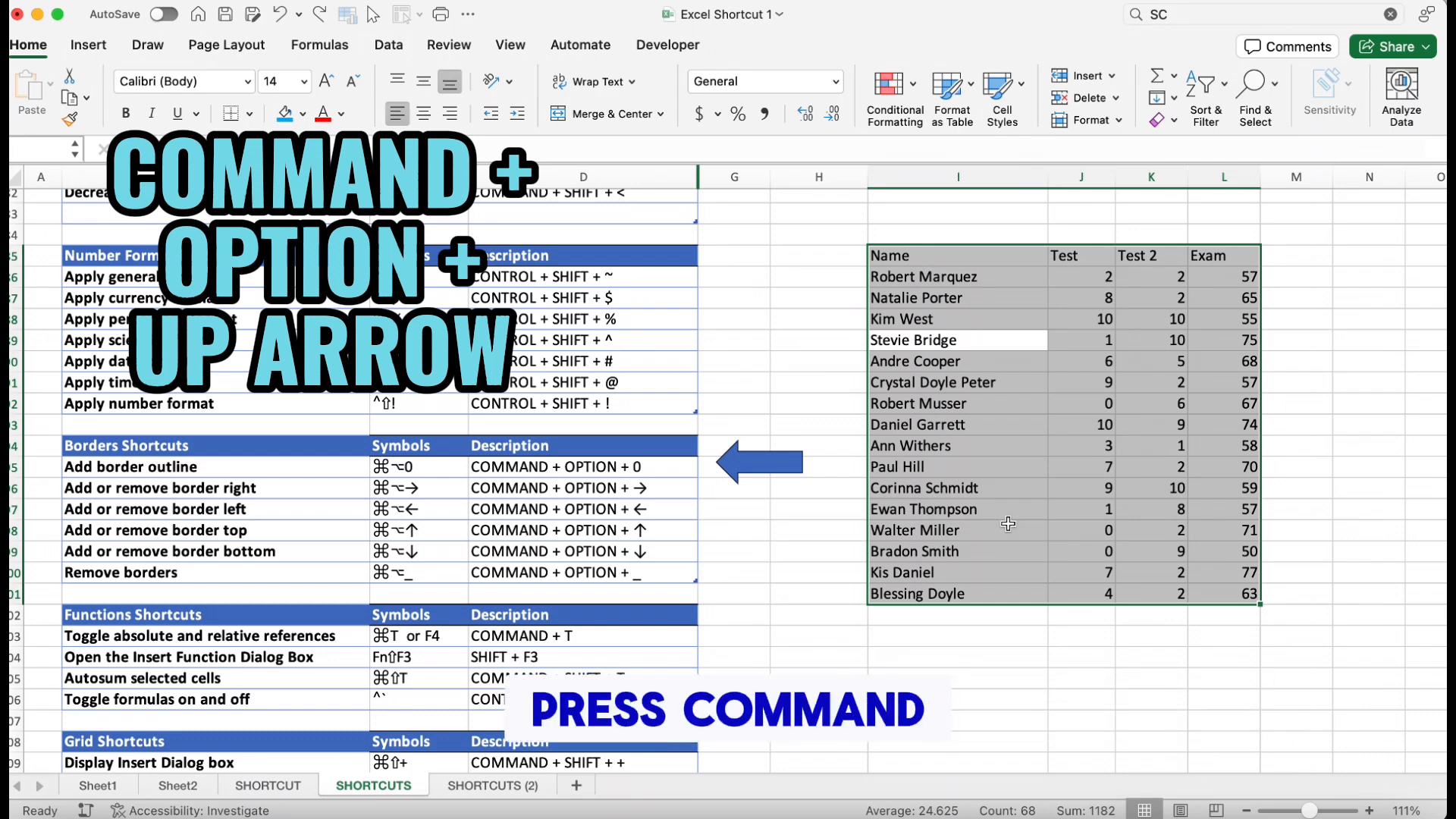
Add a top border to the selected table, then undo it
key(super+alt+Up)
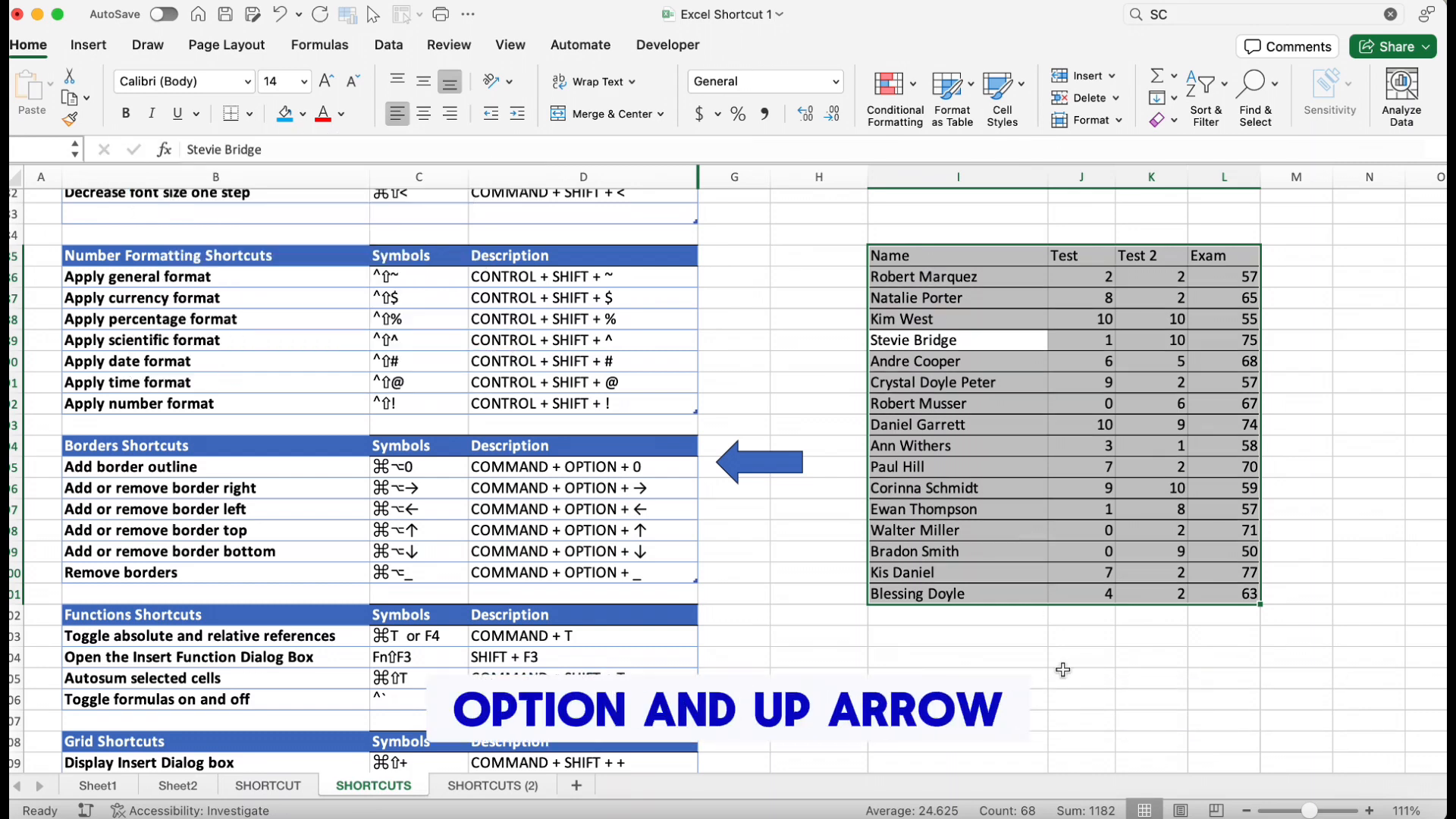
click(1068, 673)
key(super+z)
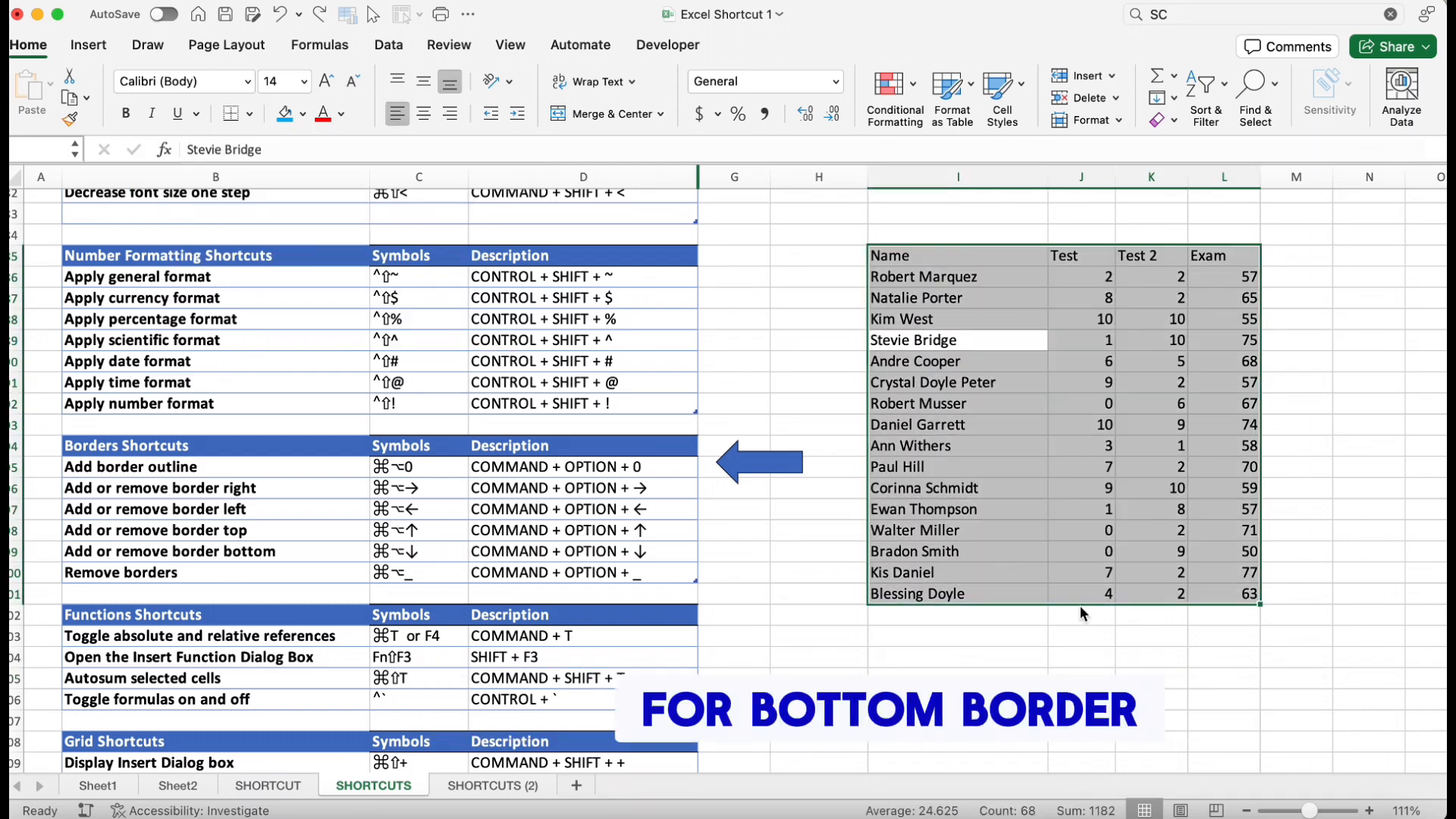
Add a bottom border to the table and undo it, then remove all borders from the table
key(super+alt+Down)
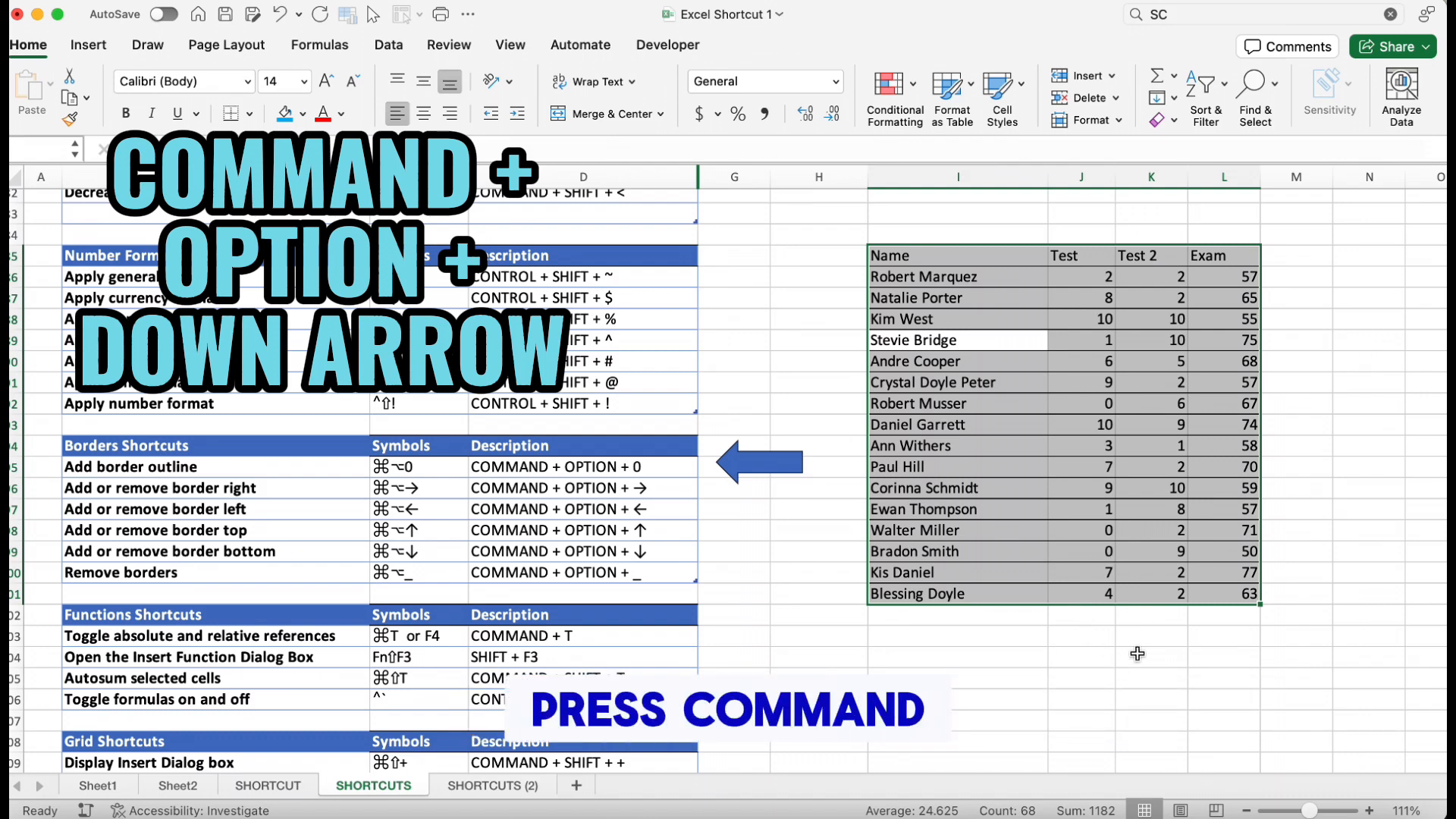
click(1137, 656)
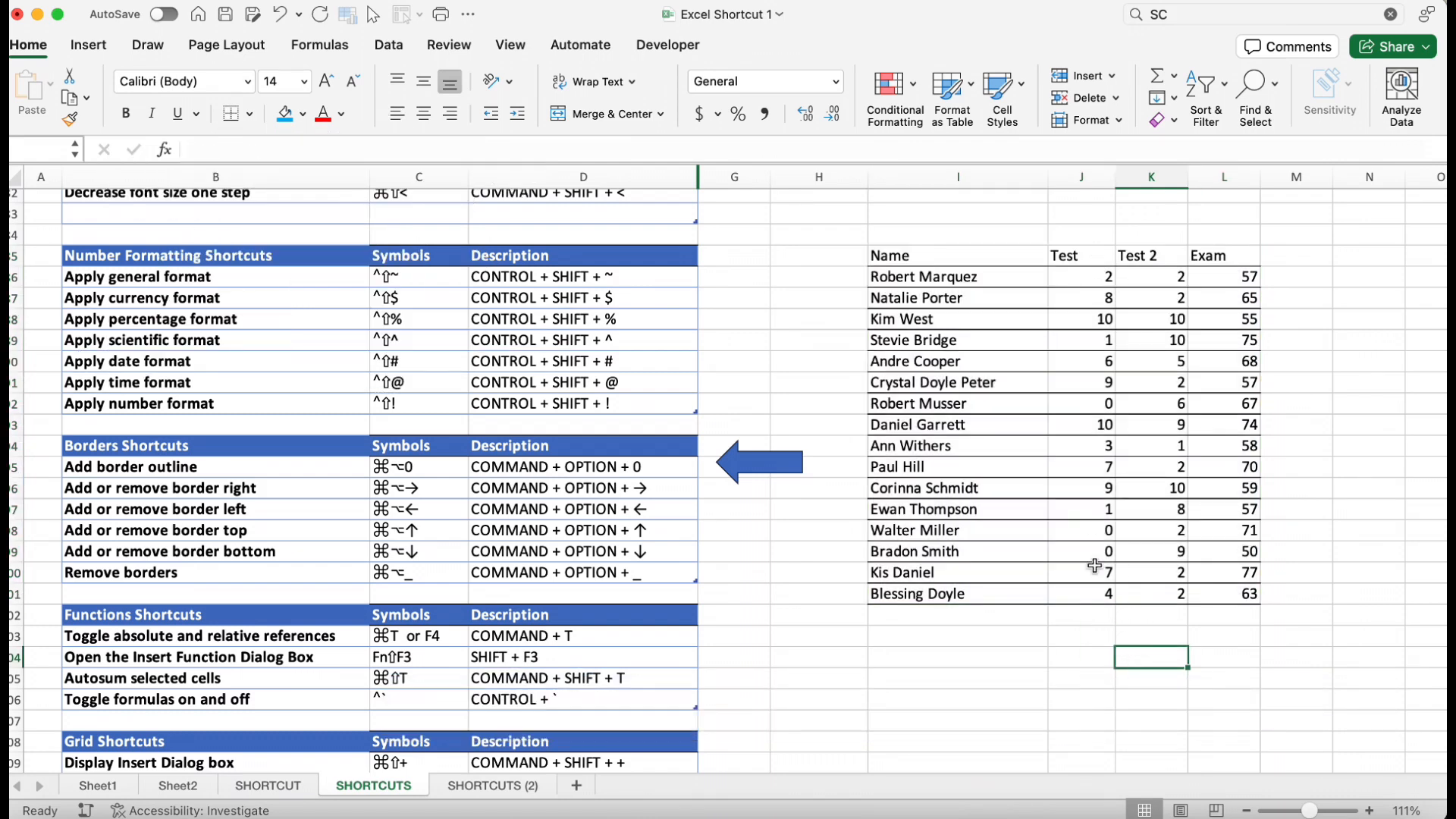
key(super+z)
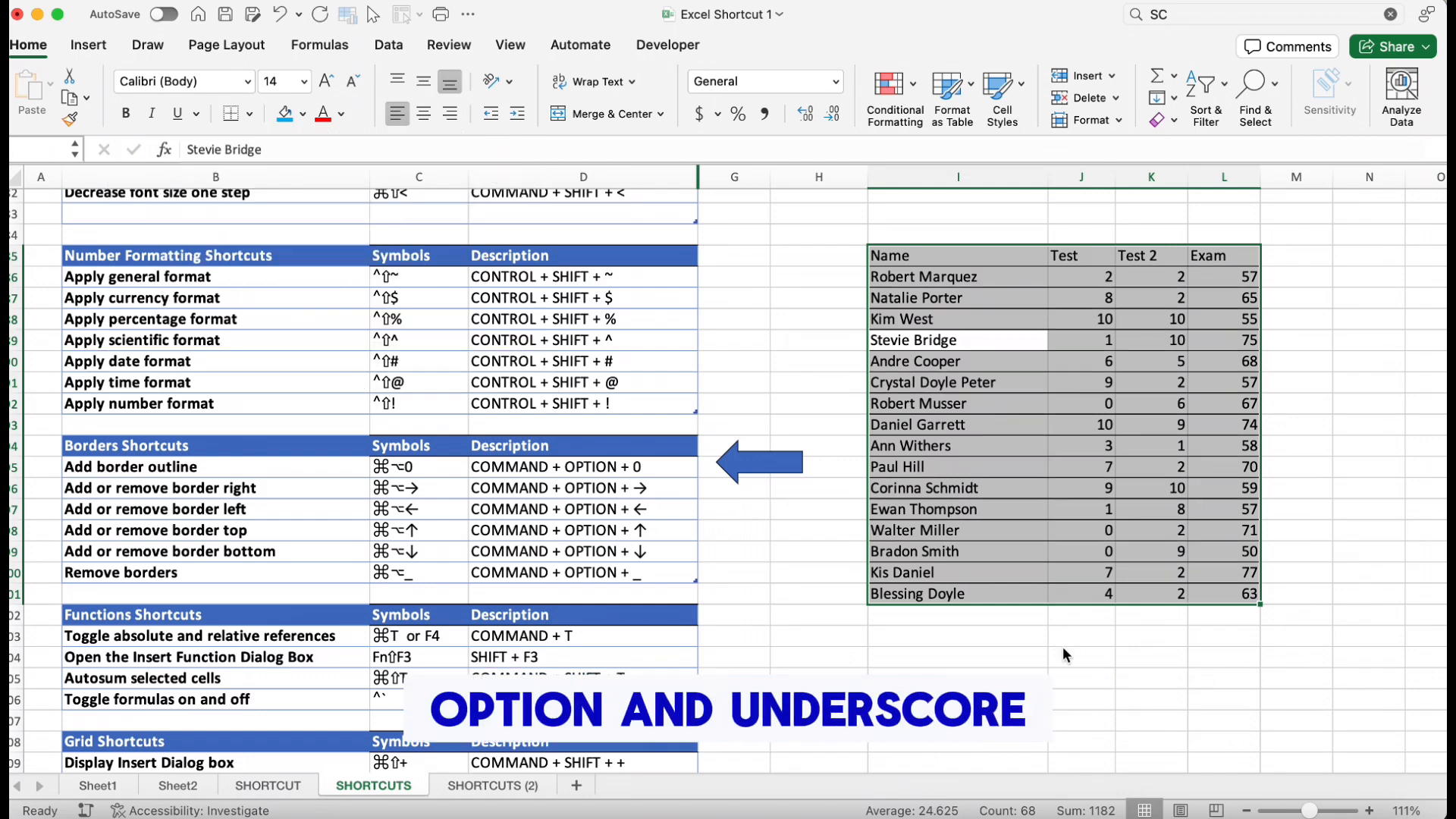
key(alt+super+underscore)
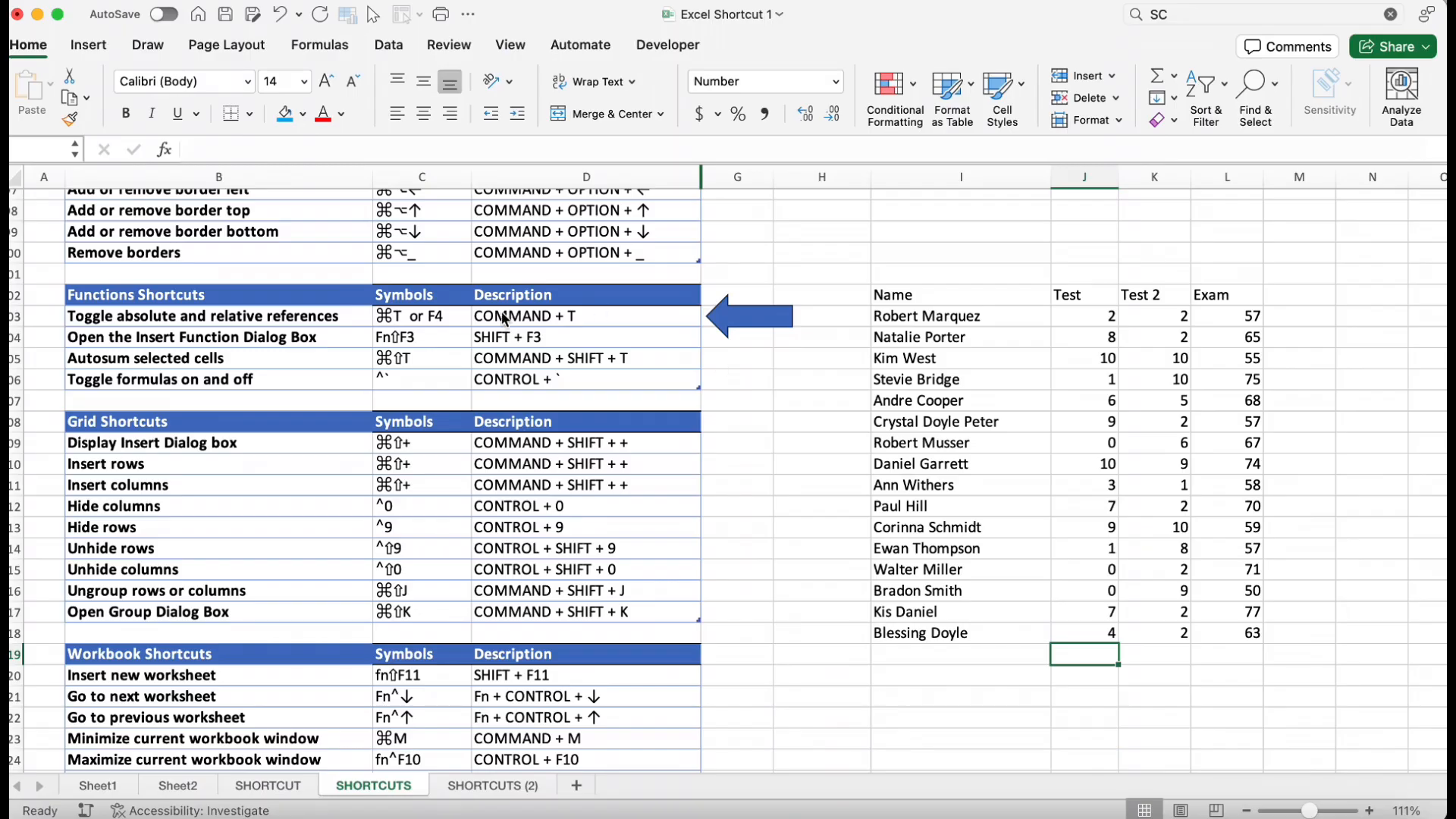
Start a formula in cell J119 referencing J118 and cycle the reference through its absolute and relative modes
click(1093, 637)
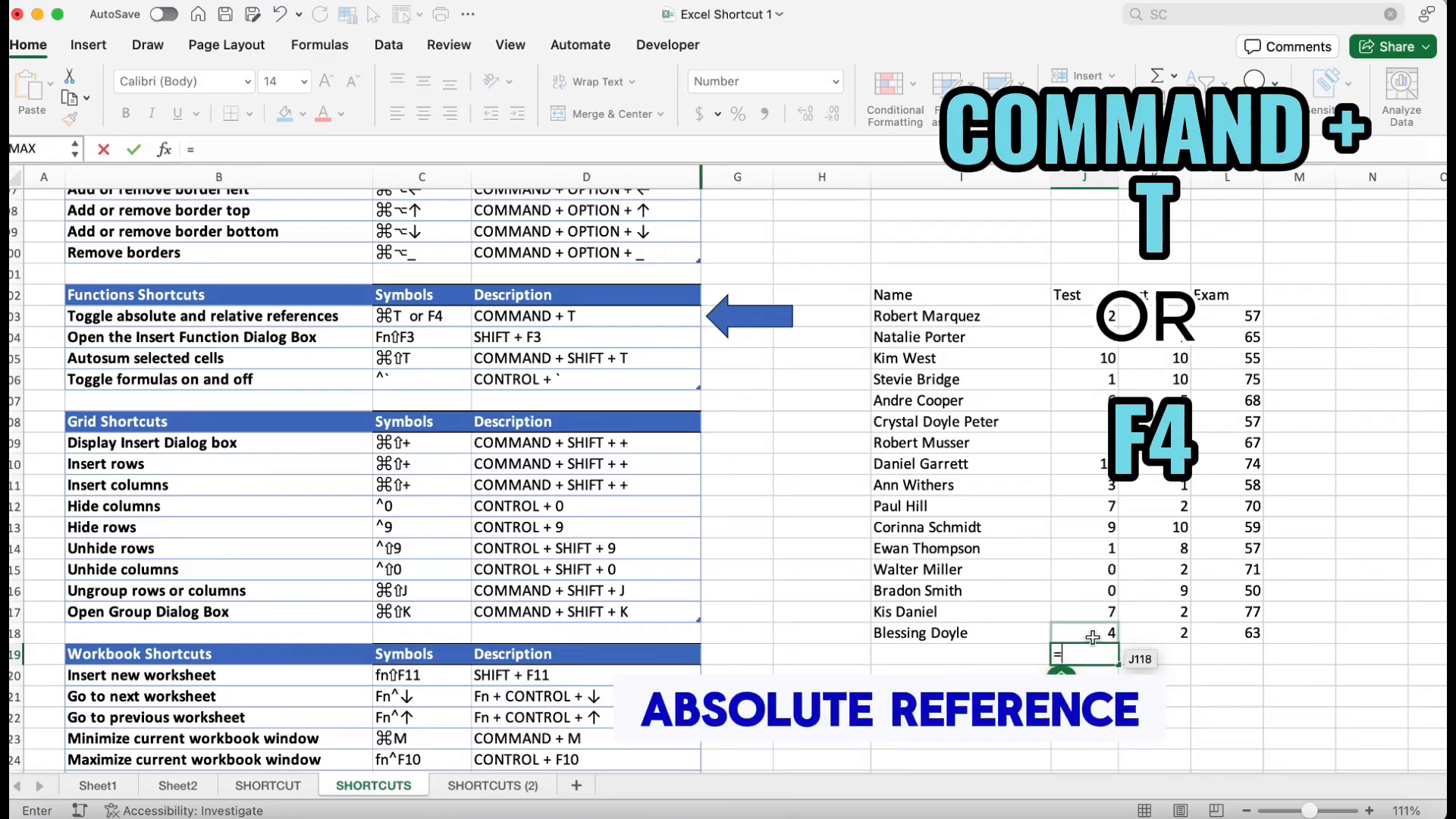
key(F4)
key(F4)
key(F4)
key(F4)
key(F4)
key(F4)
key(F4)
key(F4)
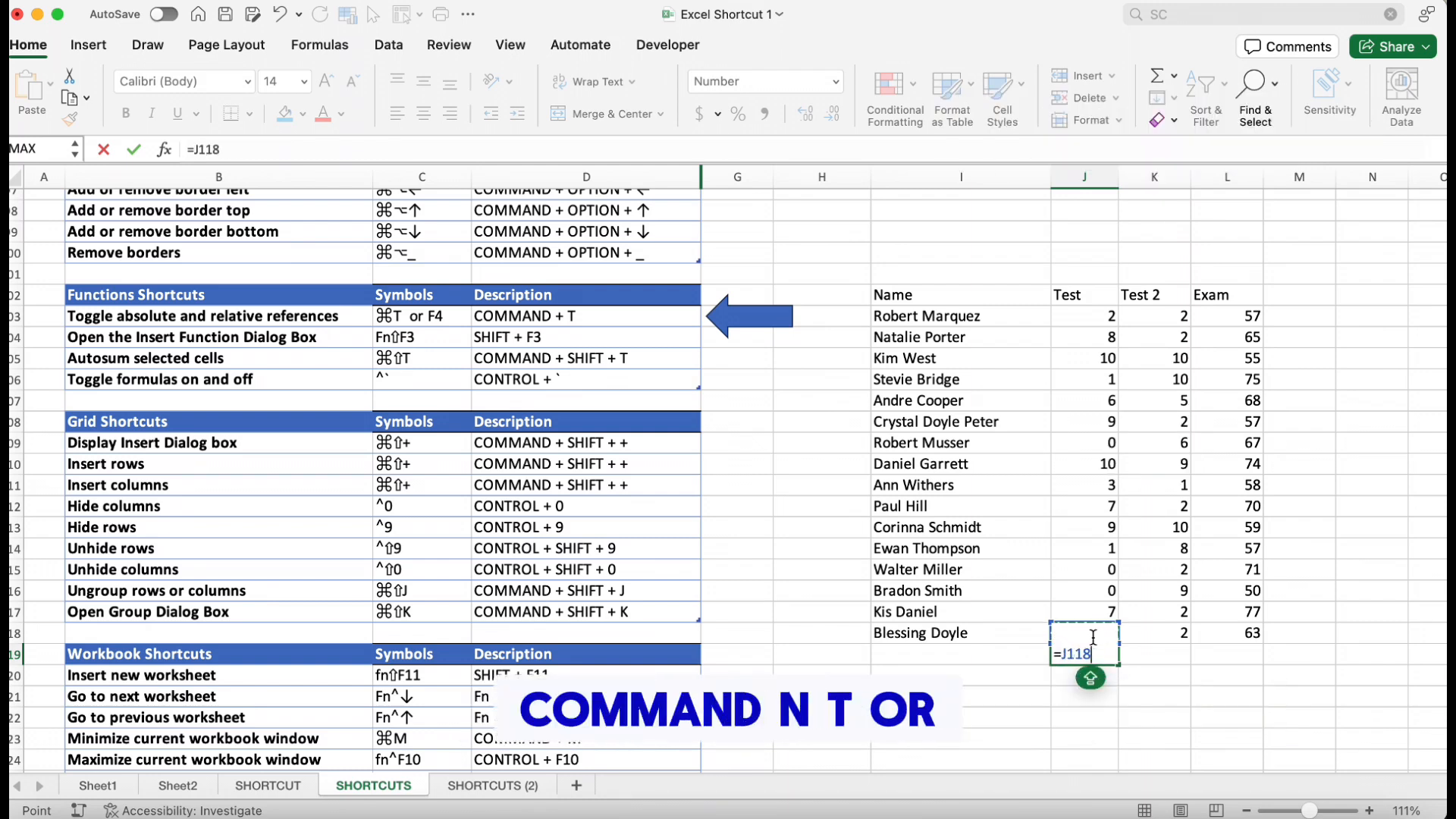
Cancel the reference and clear the formula from cell J119
key(BackSpace)
click(1172, 710)
click(1099, 647)
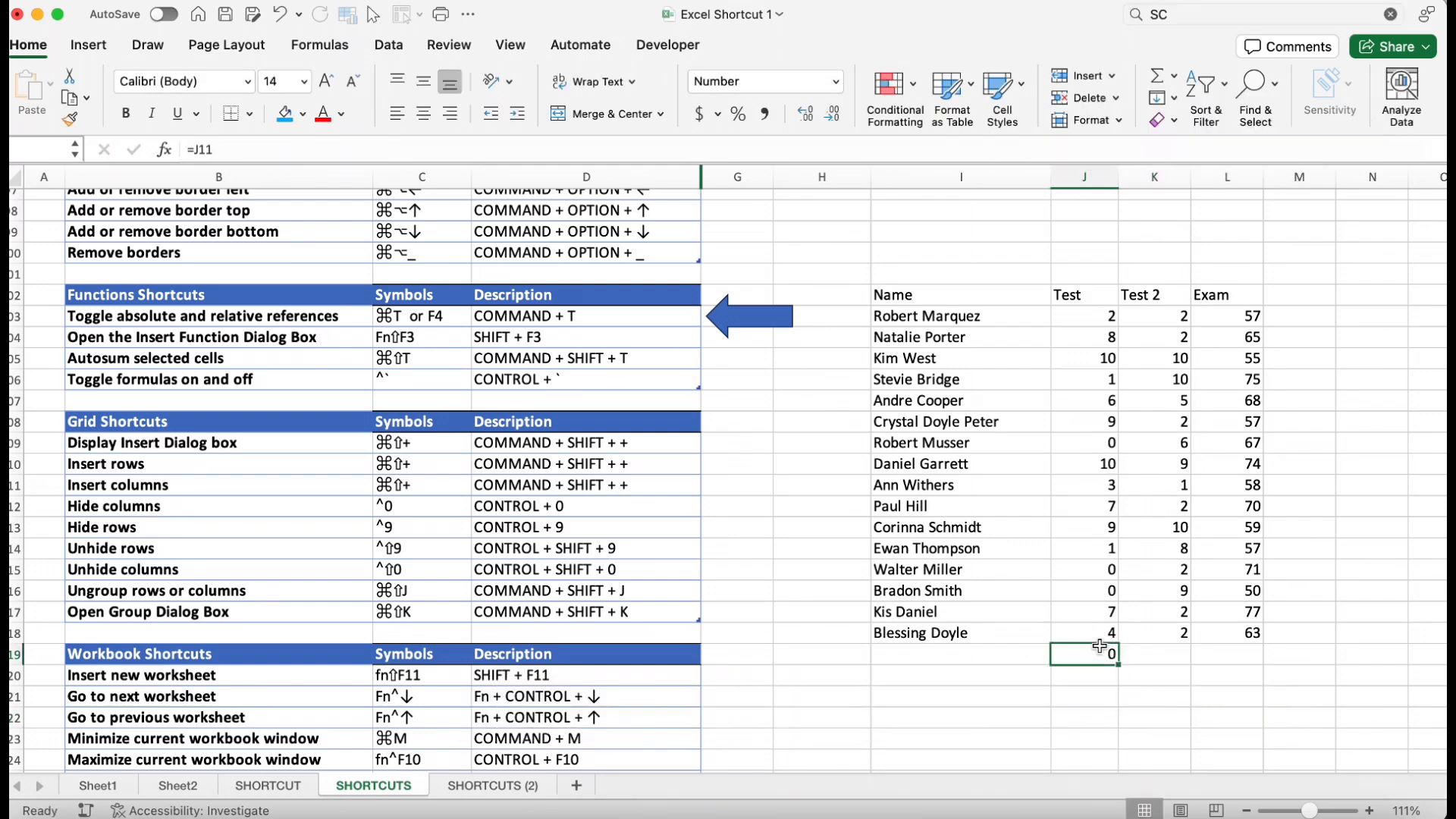
key(Delete)
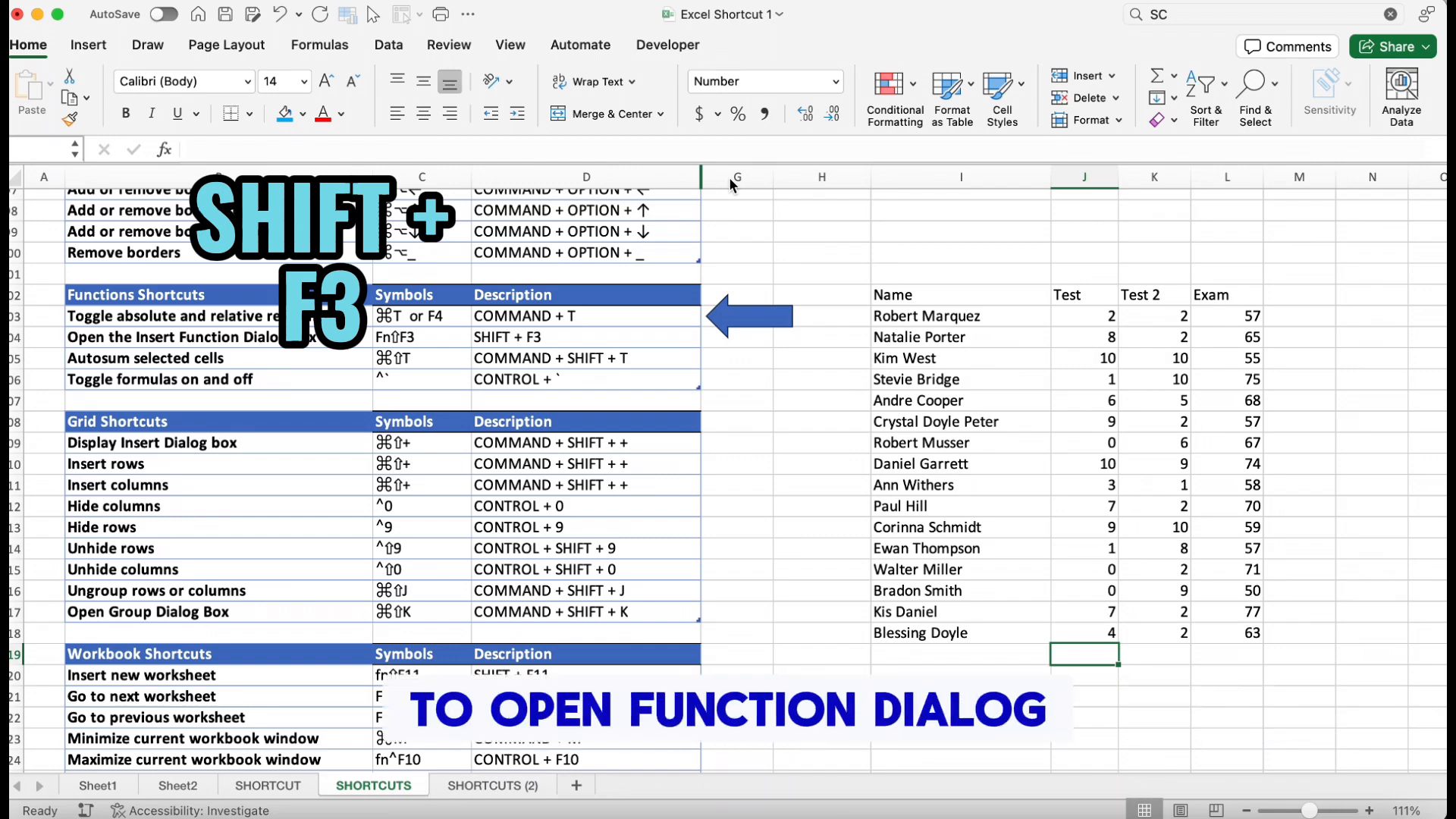
Insert a MAX function over J103:J118 in cell J119 through the Formula Builder, then close the builder
key(shift+F3)
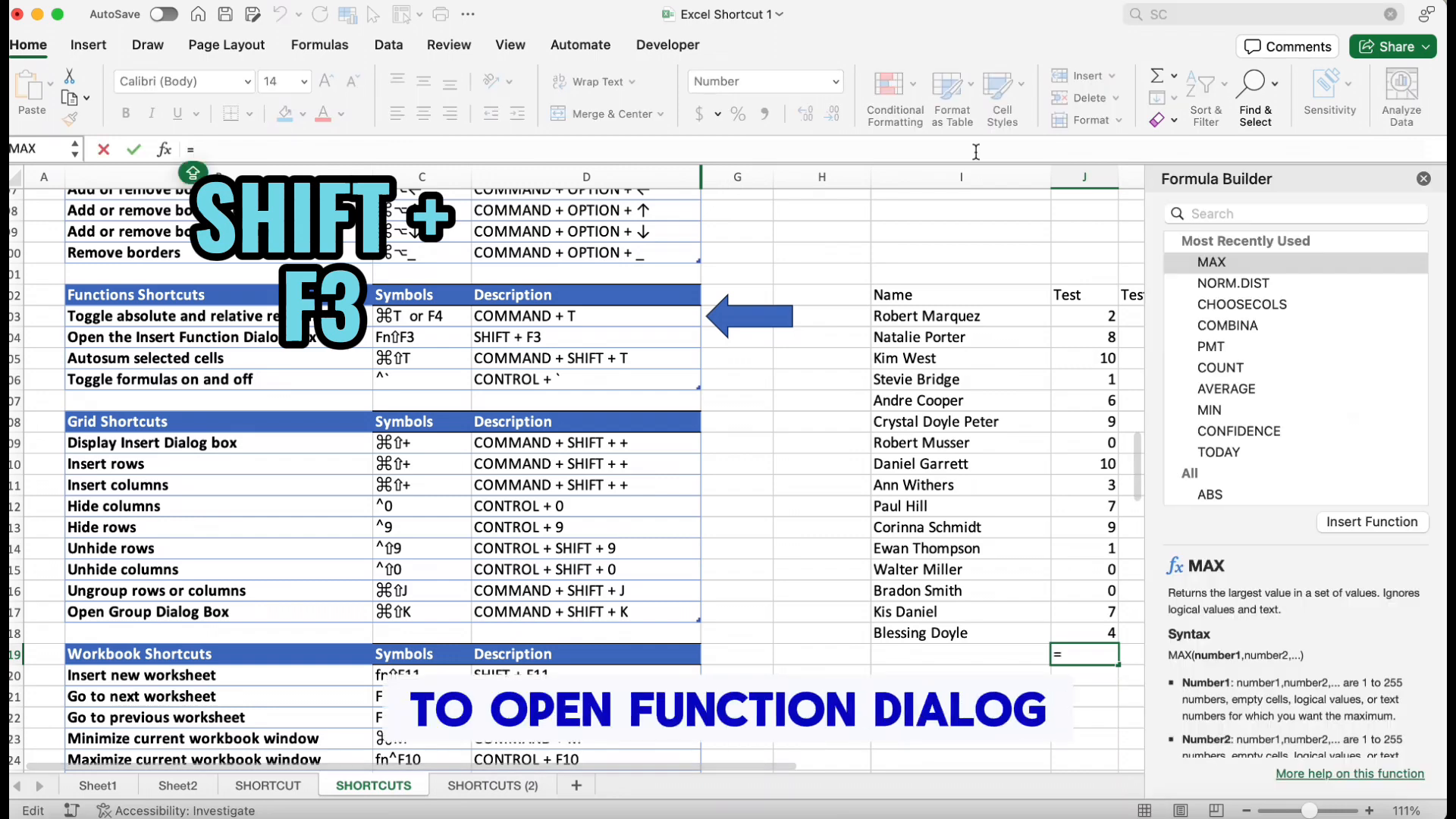
click(1250, 267)
click(1373, 524)
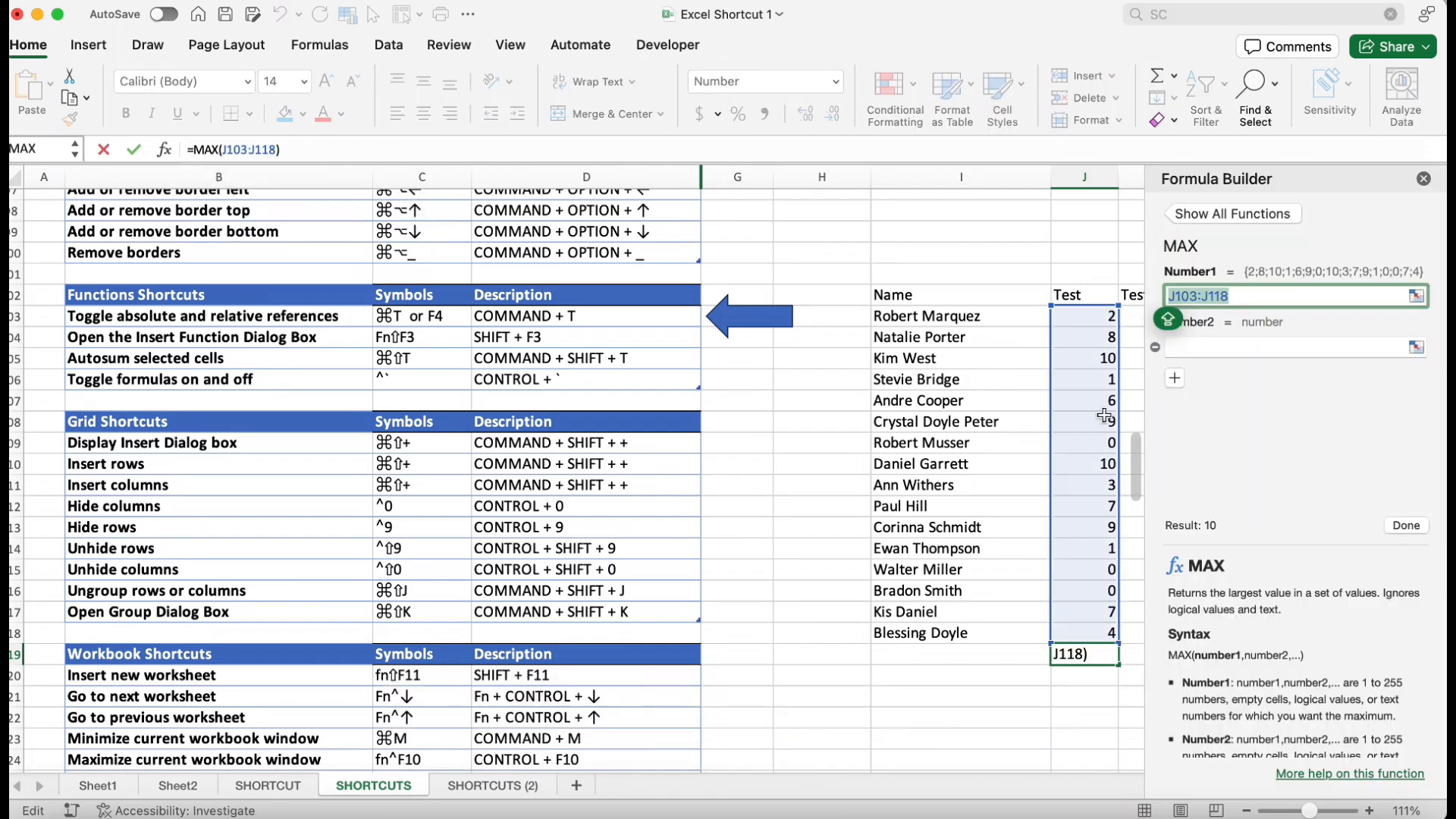
key(Tab)
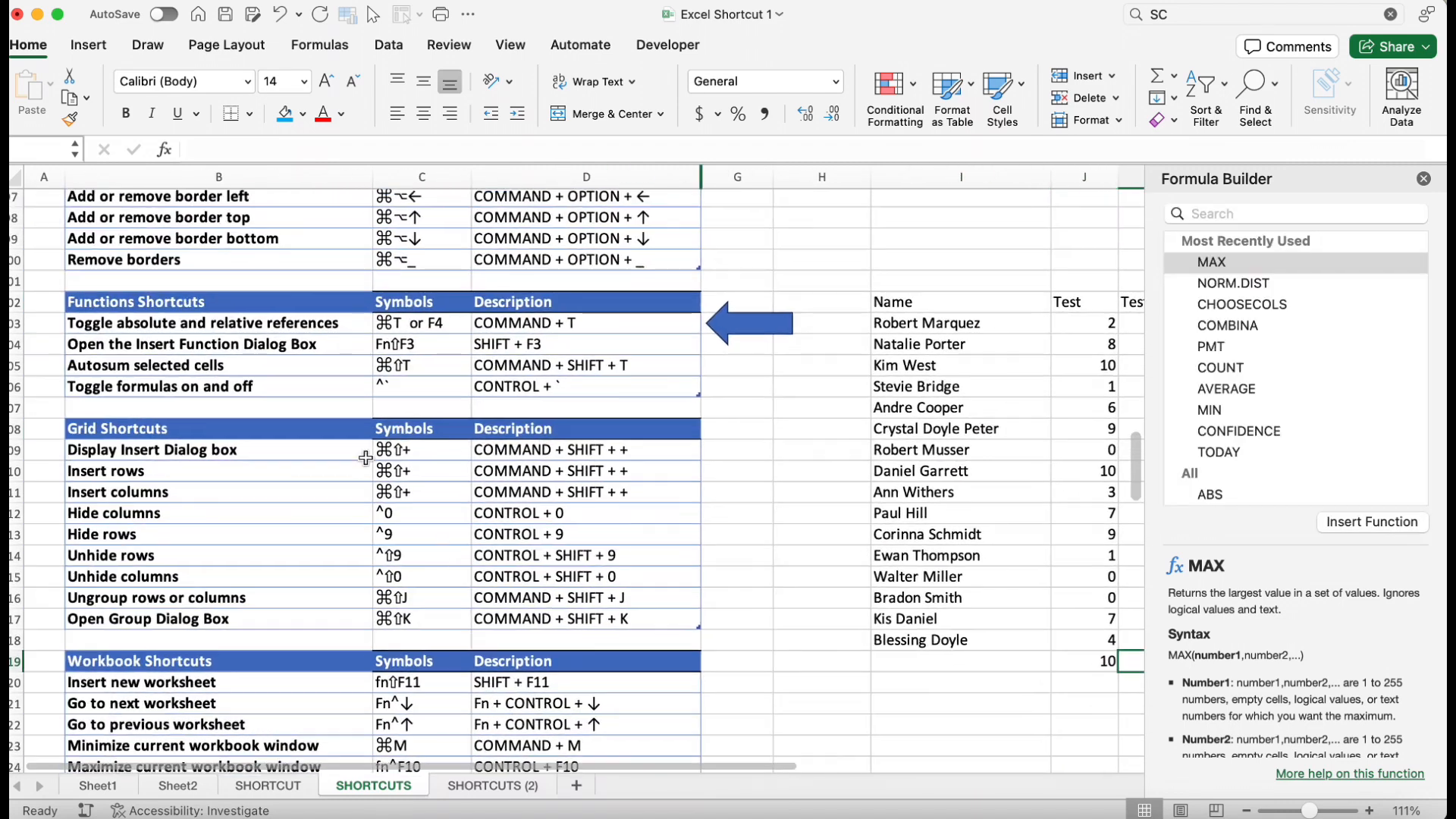
click(1424, 180)
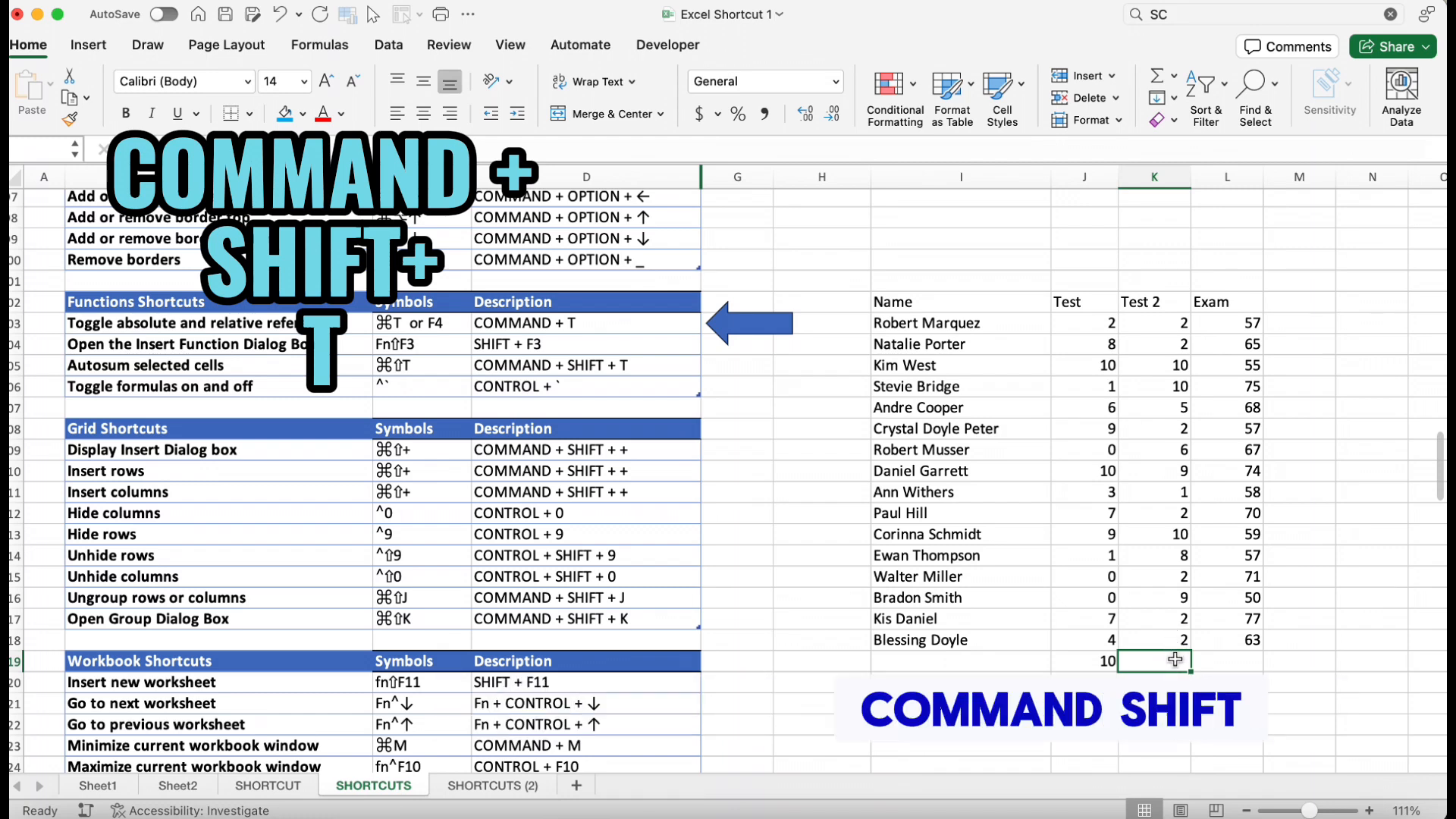
AutoSum the Test 2 scores into cell K119
key(super+shift+t)
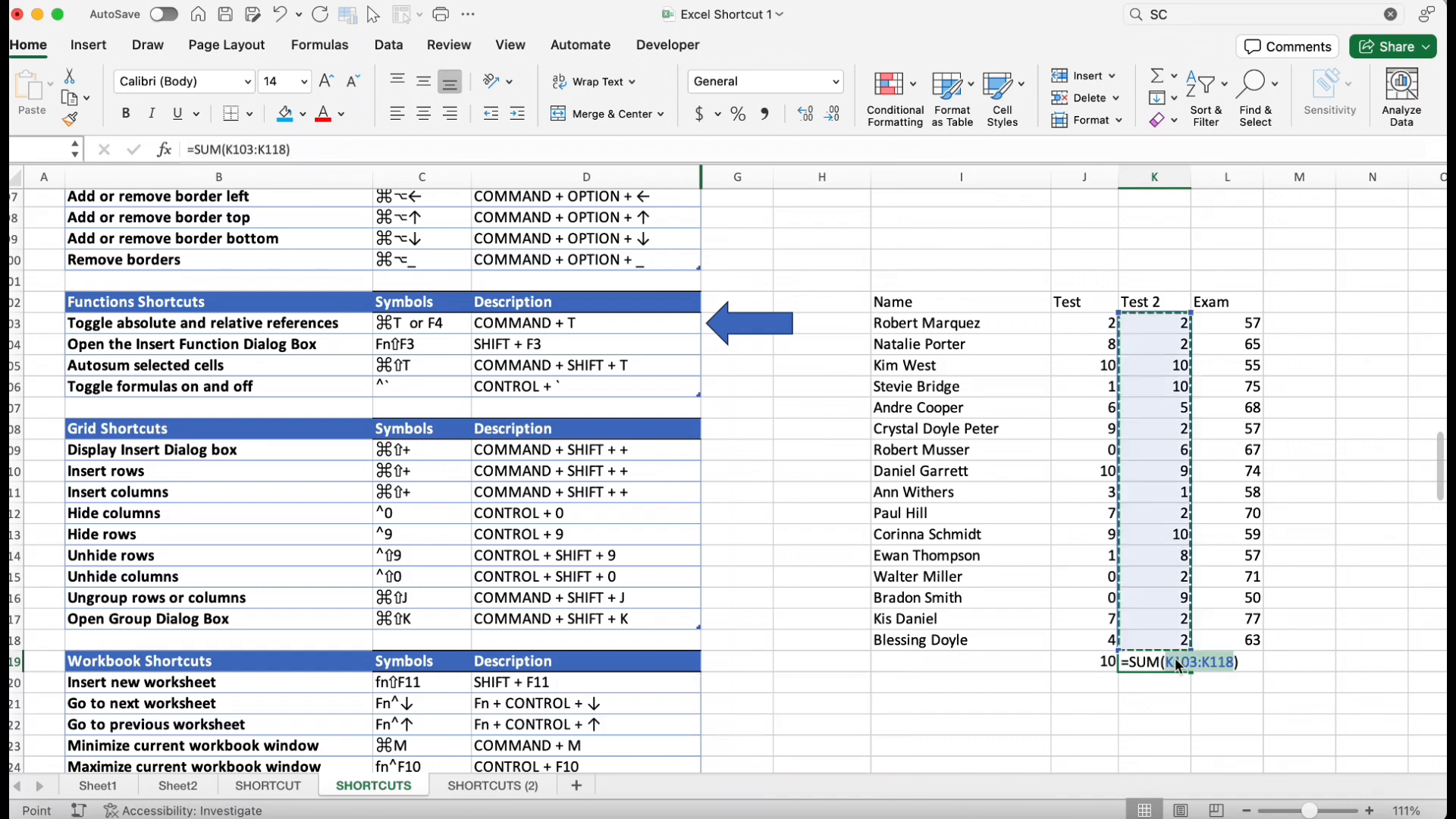
key(super+shift+t)
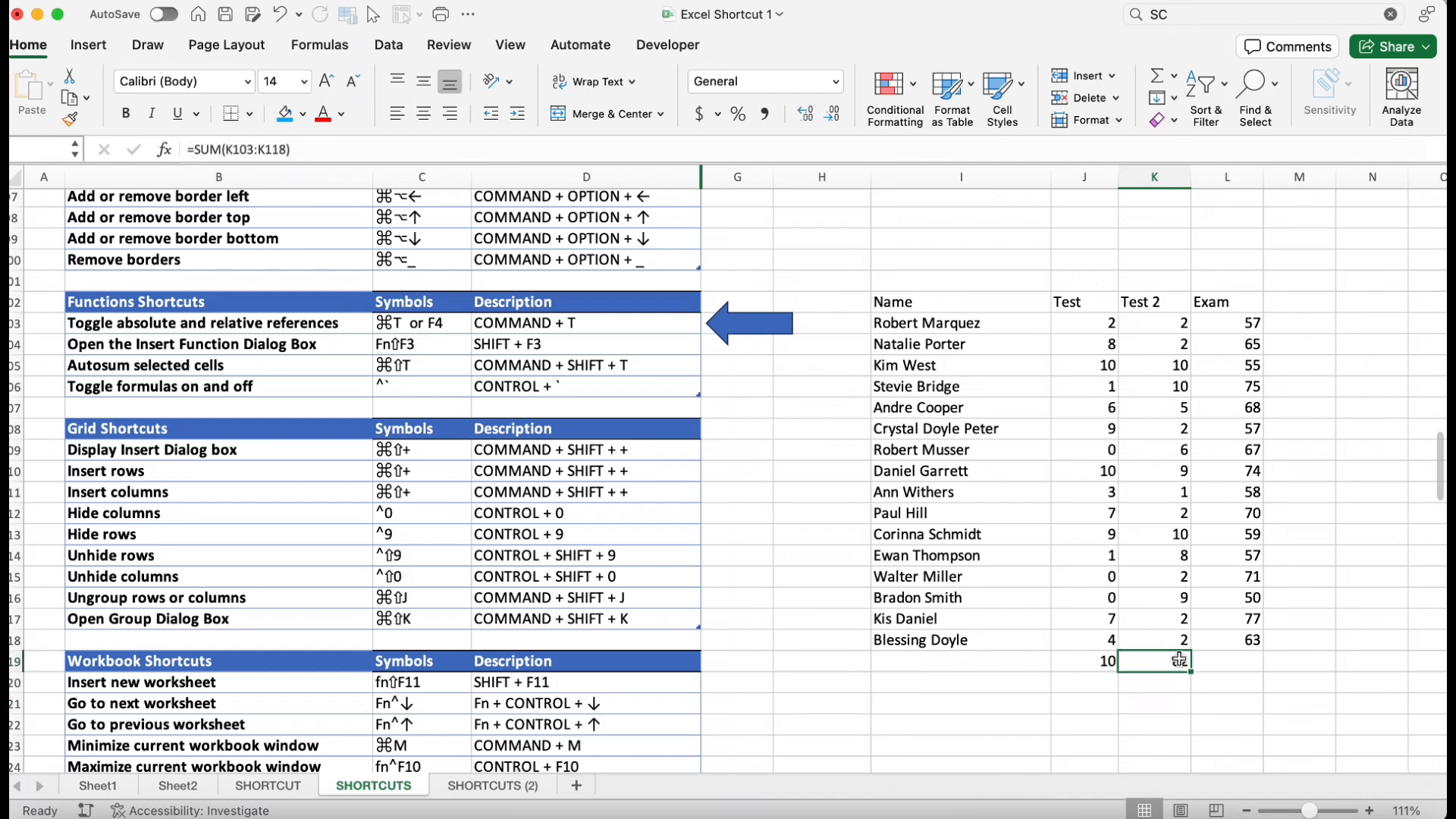
Toggle the formula view to show the worksheet's formulas instead of their results and examine them
key(ctrl+grave)
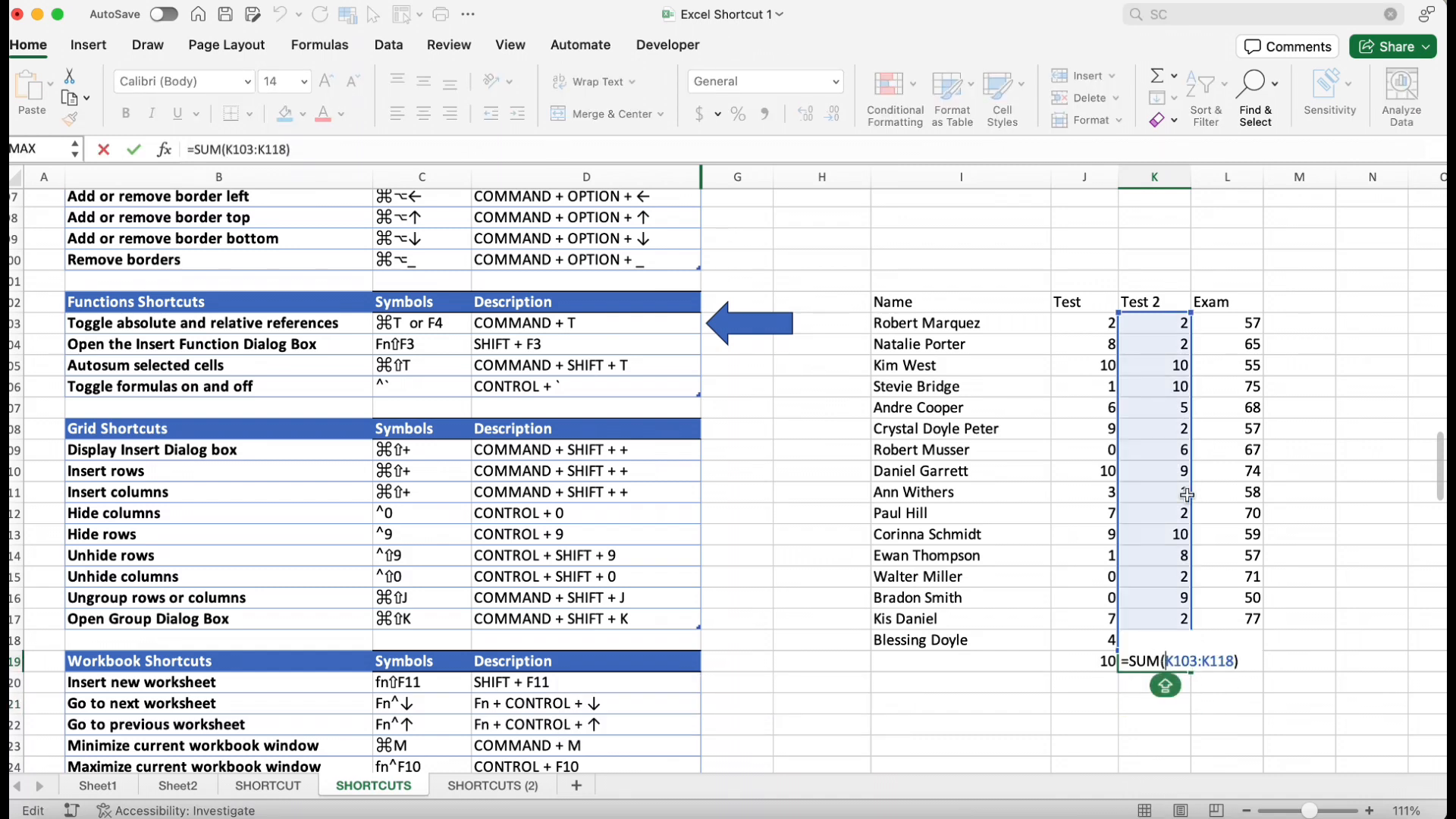
key(ctrl+grave)
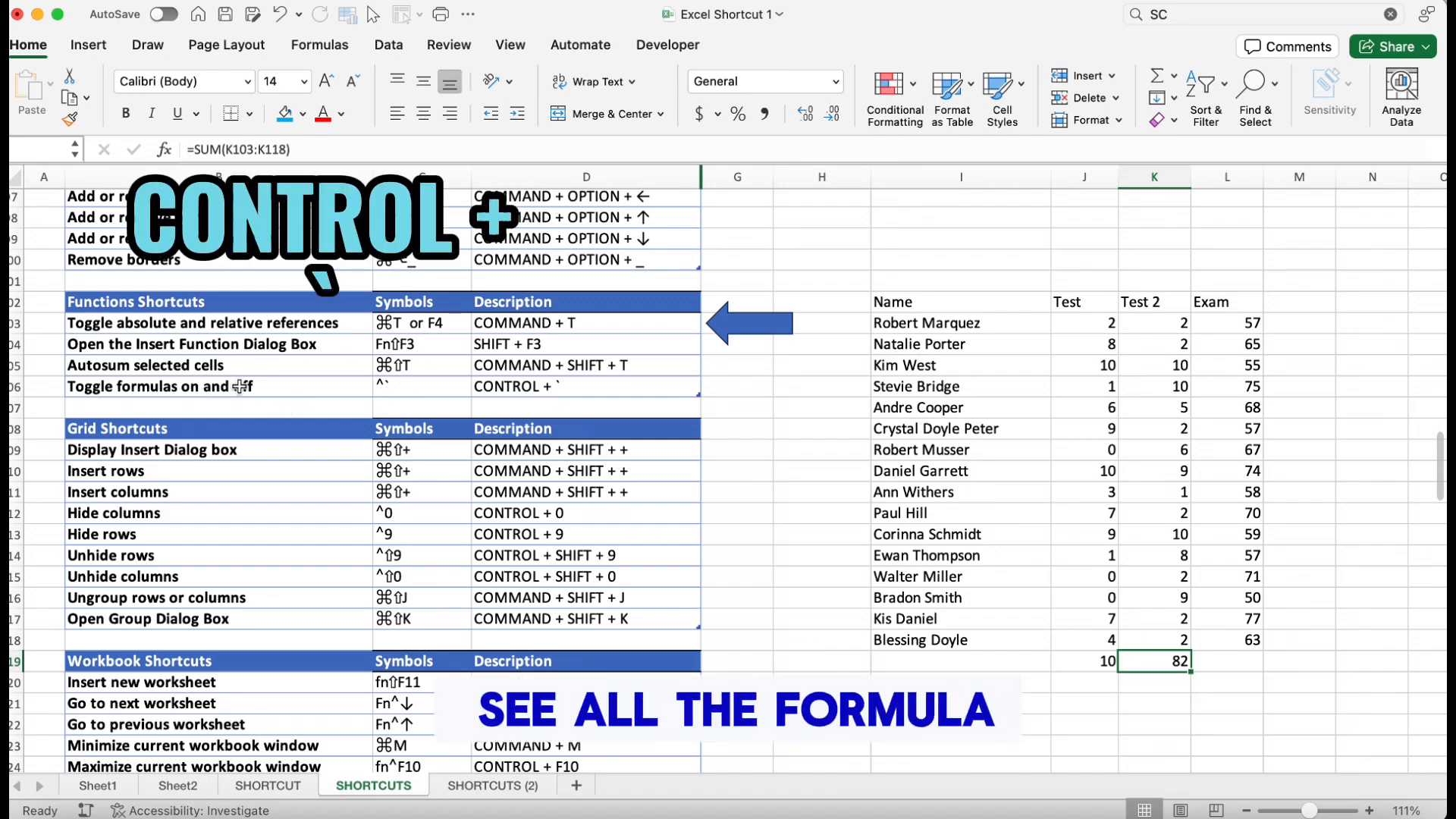
click(912, 579)
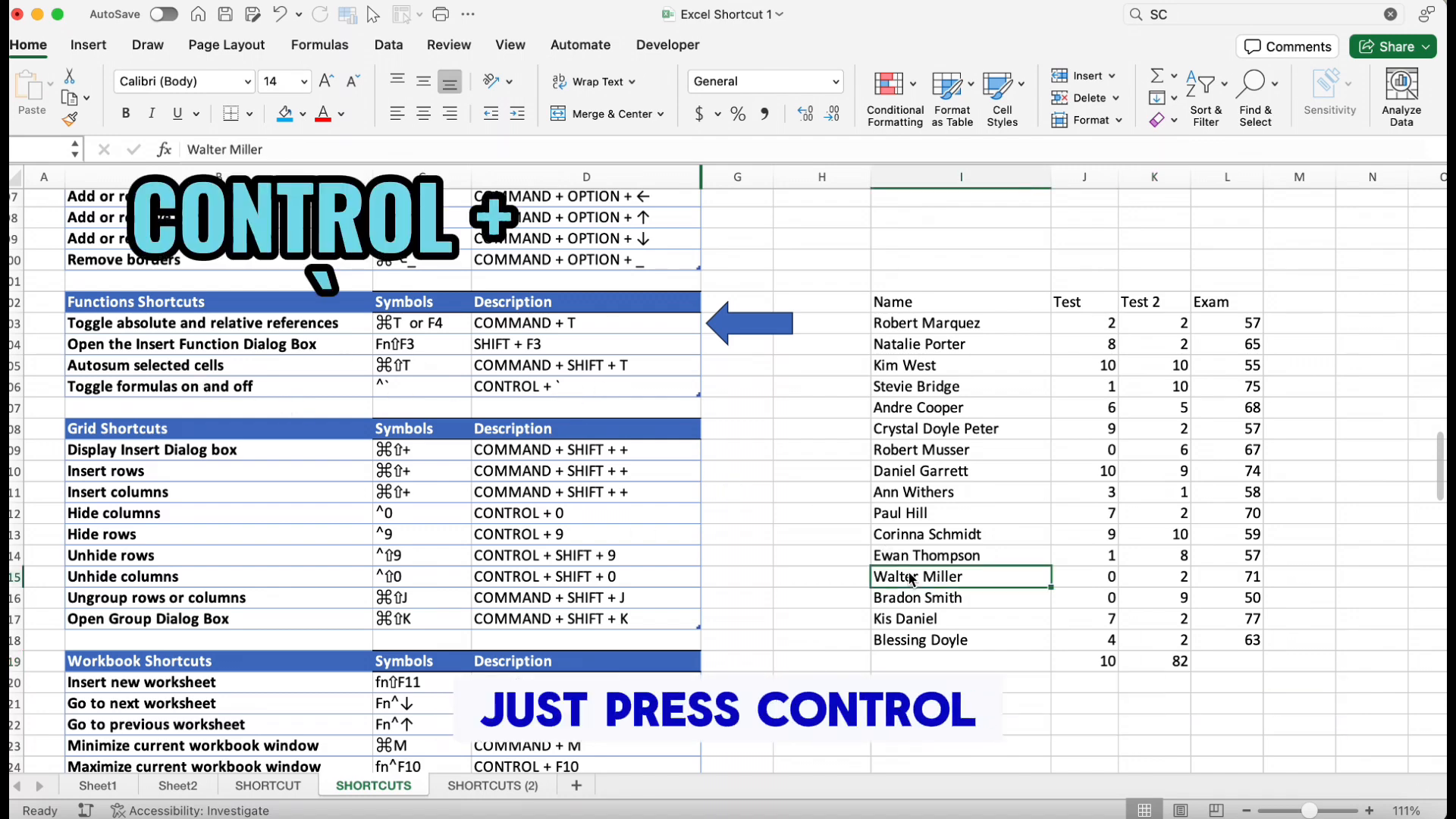
key(ctrl+grave)
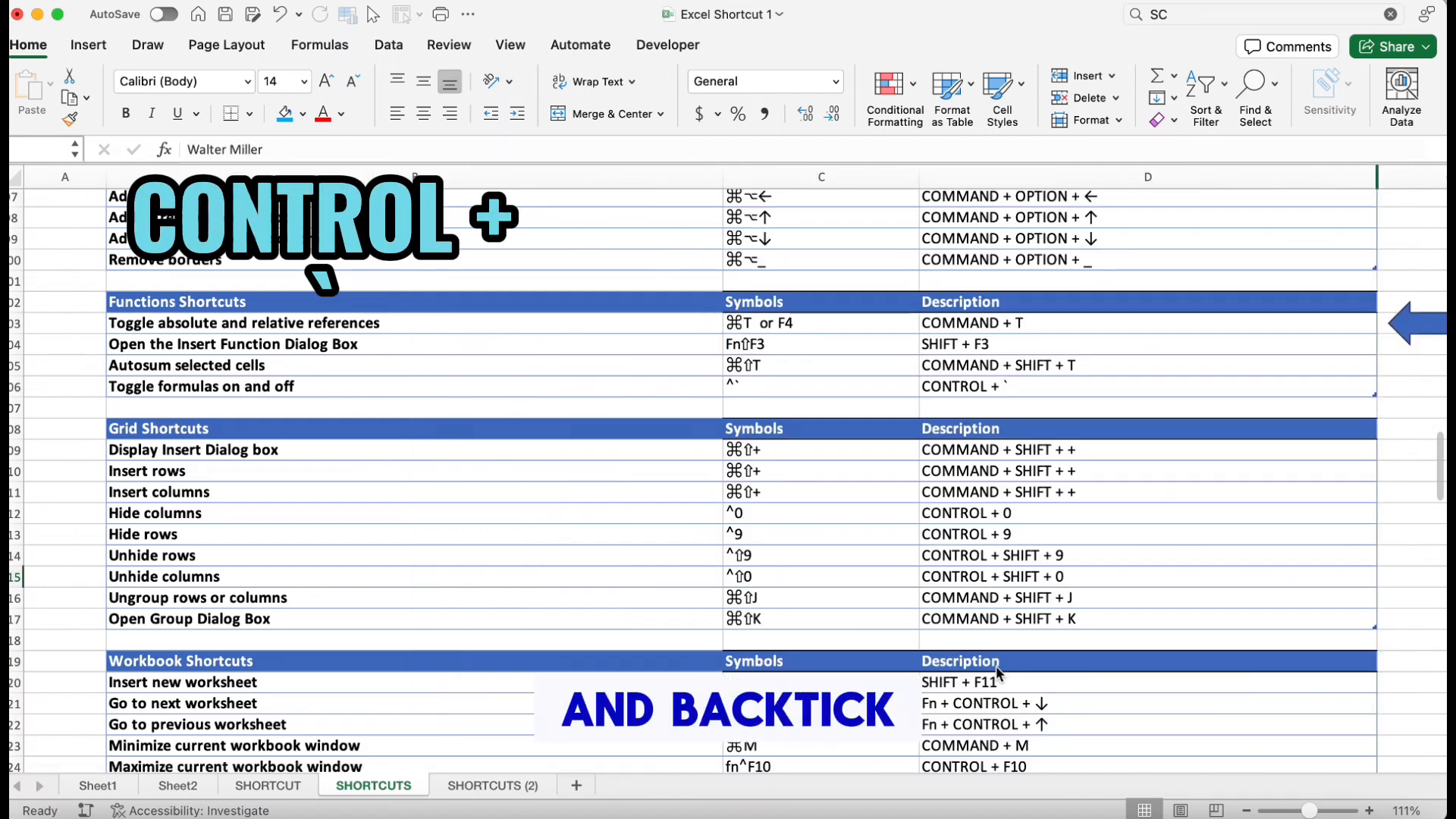
scroll(1029, 559, right, 5)
scroll(1028, 559, down, 3)
scroll(1028, 559, up, 1)
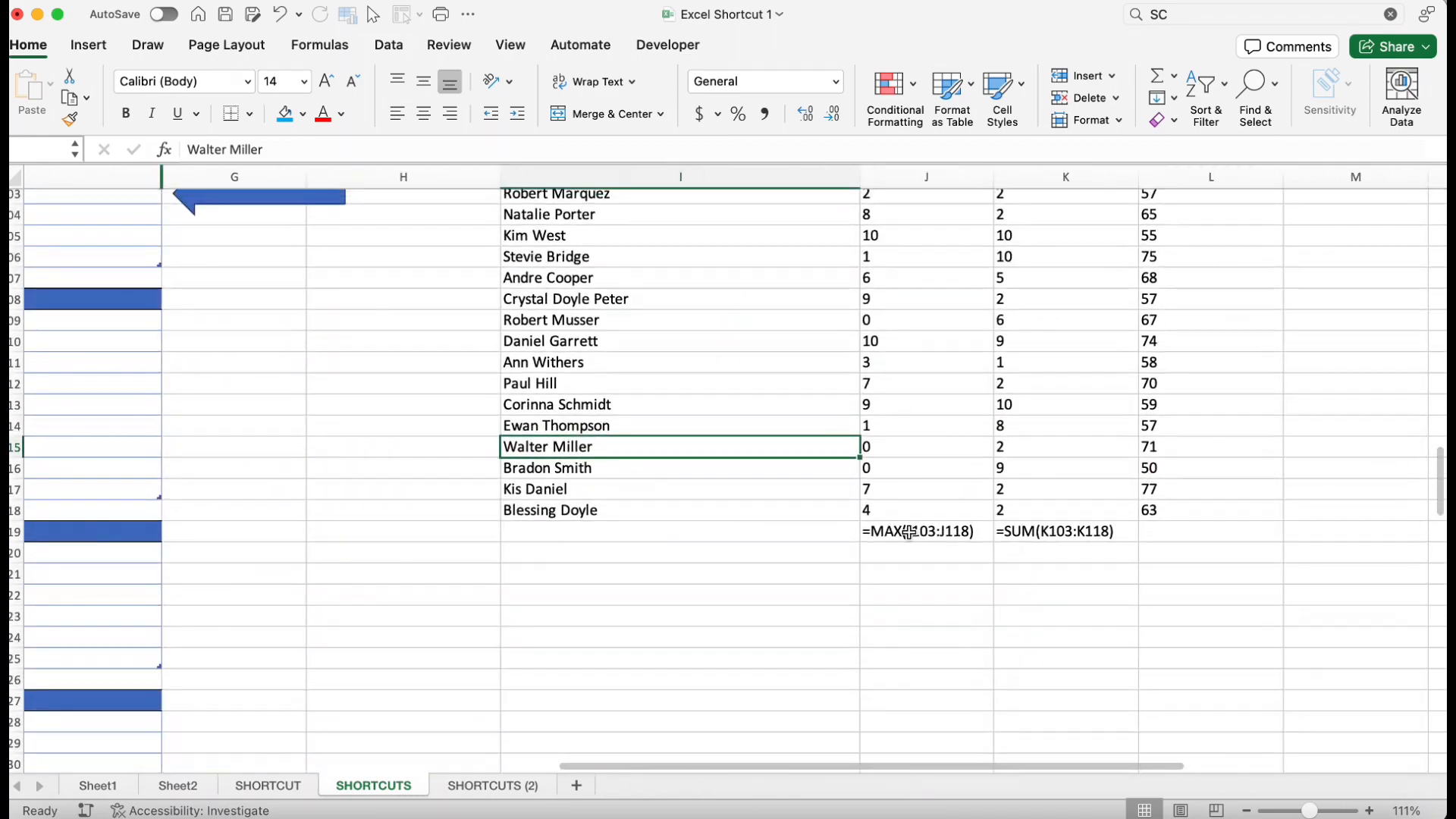
Toggle the formula view off so the worksheet shows values again
key(ctrl+grave)
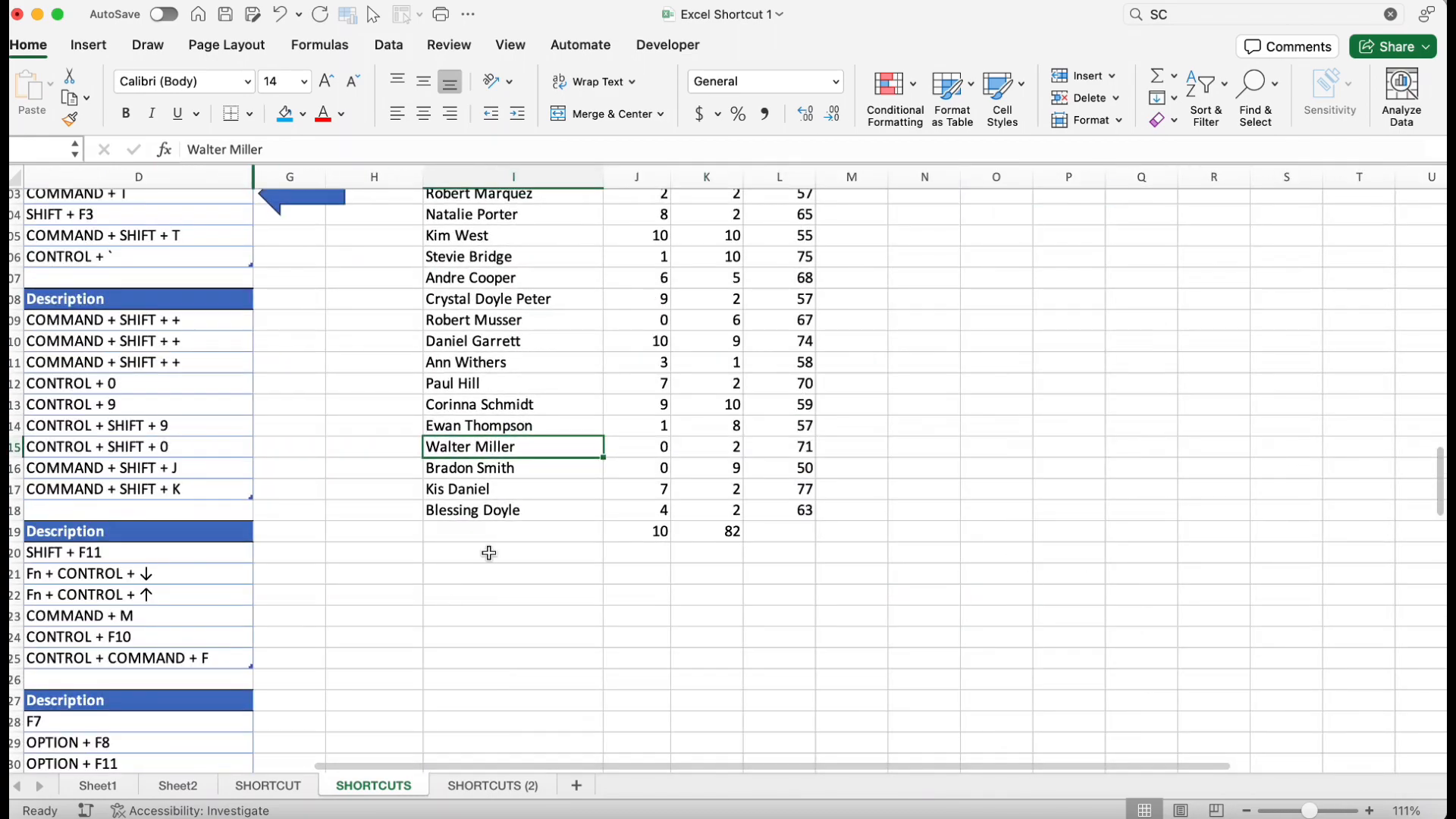
scroll(488, 553, left, 5)
scroll(871, 559, up, 5)
scroll(870, 559, down, 3)
scroll(871, 559, left, 2)
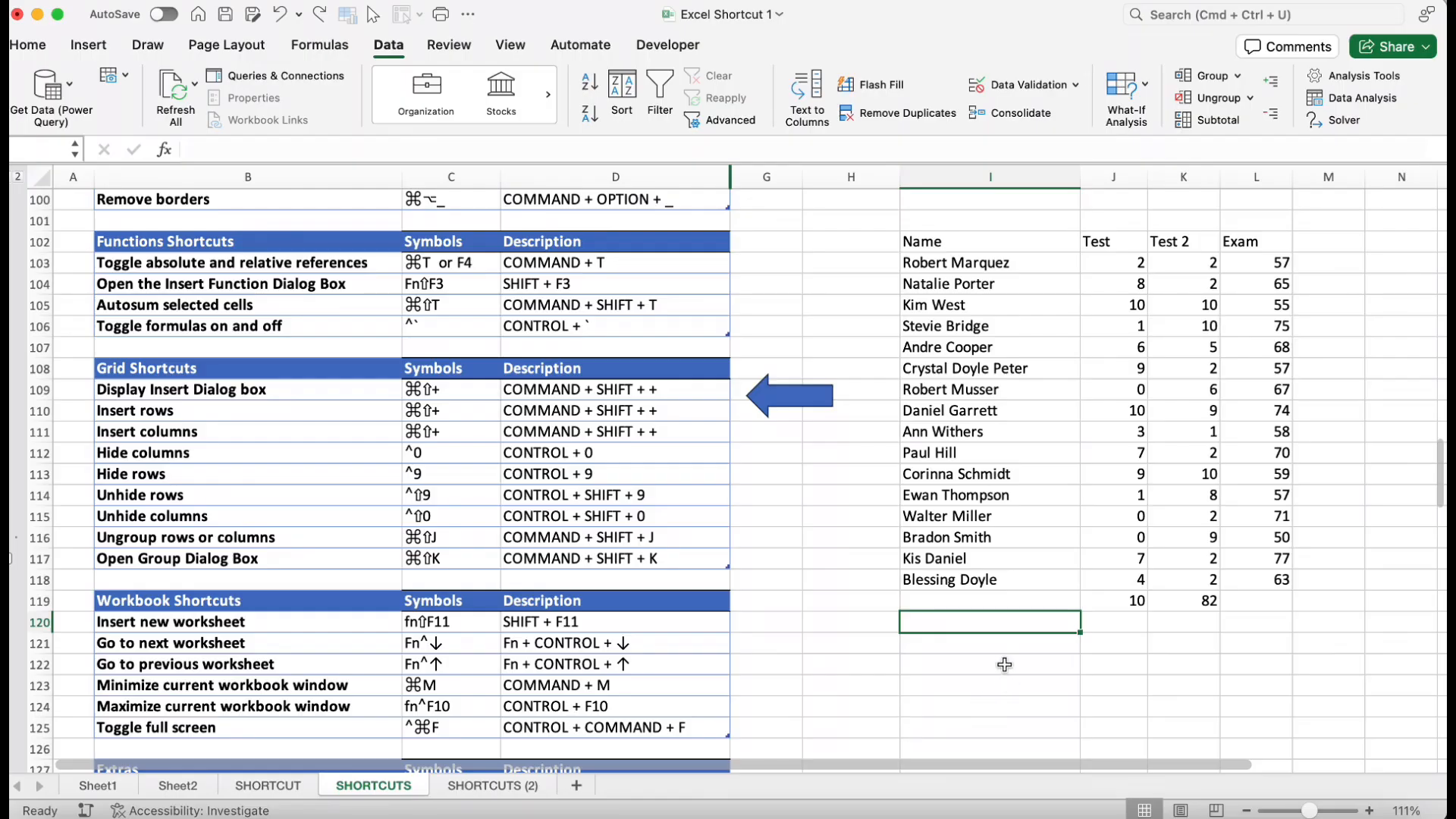
Open the Insert dialog for an empty cell beside the table and dismiss it
click(1007, 644)
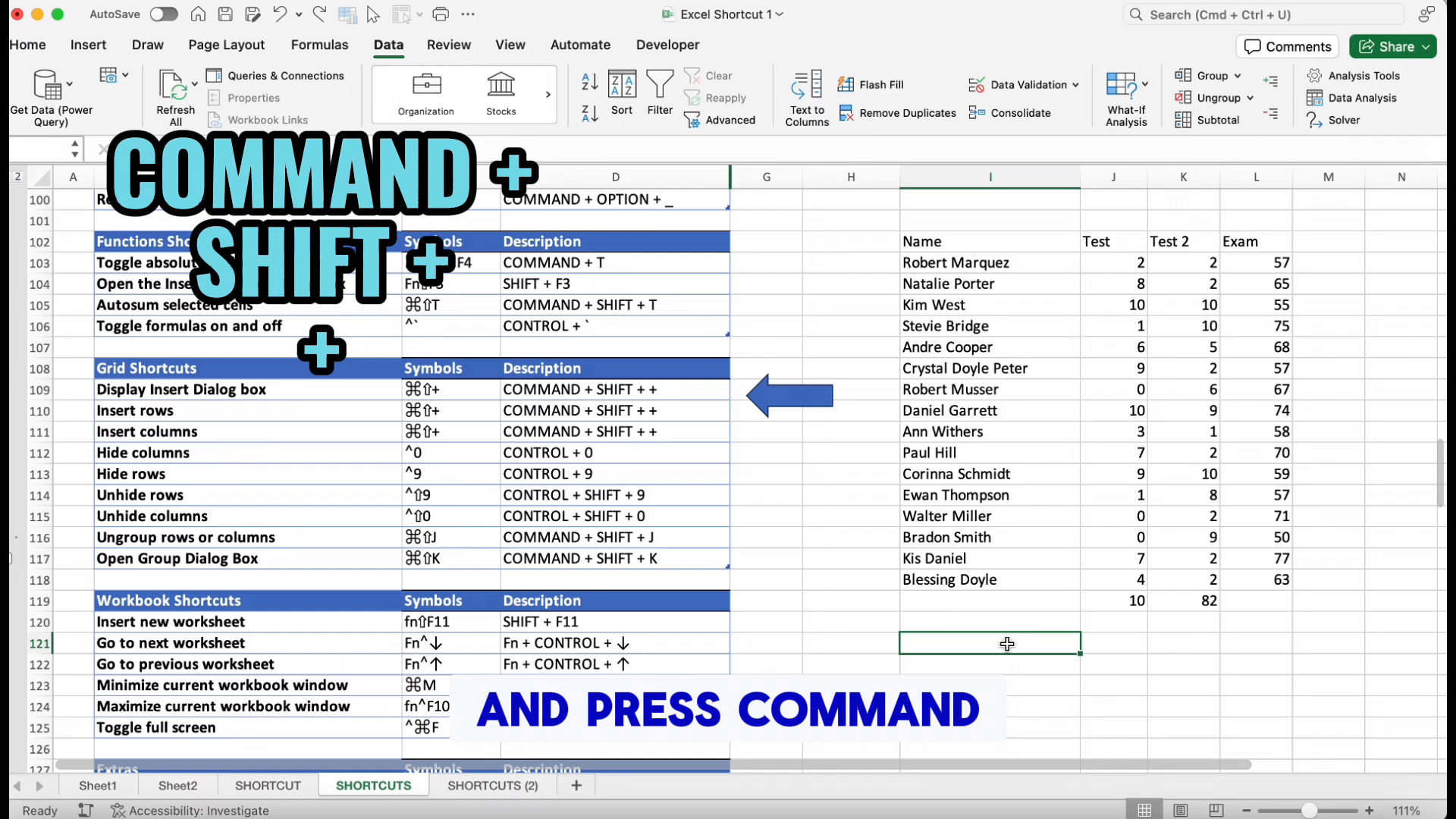
key(super+shift+plus)
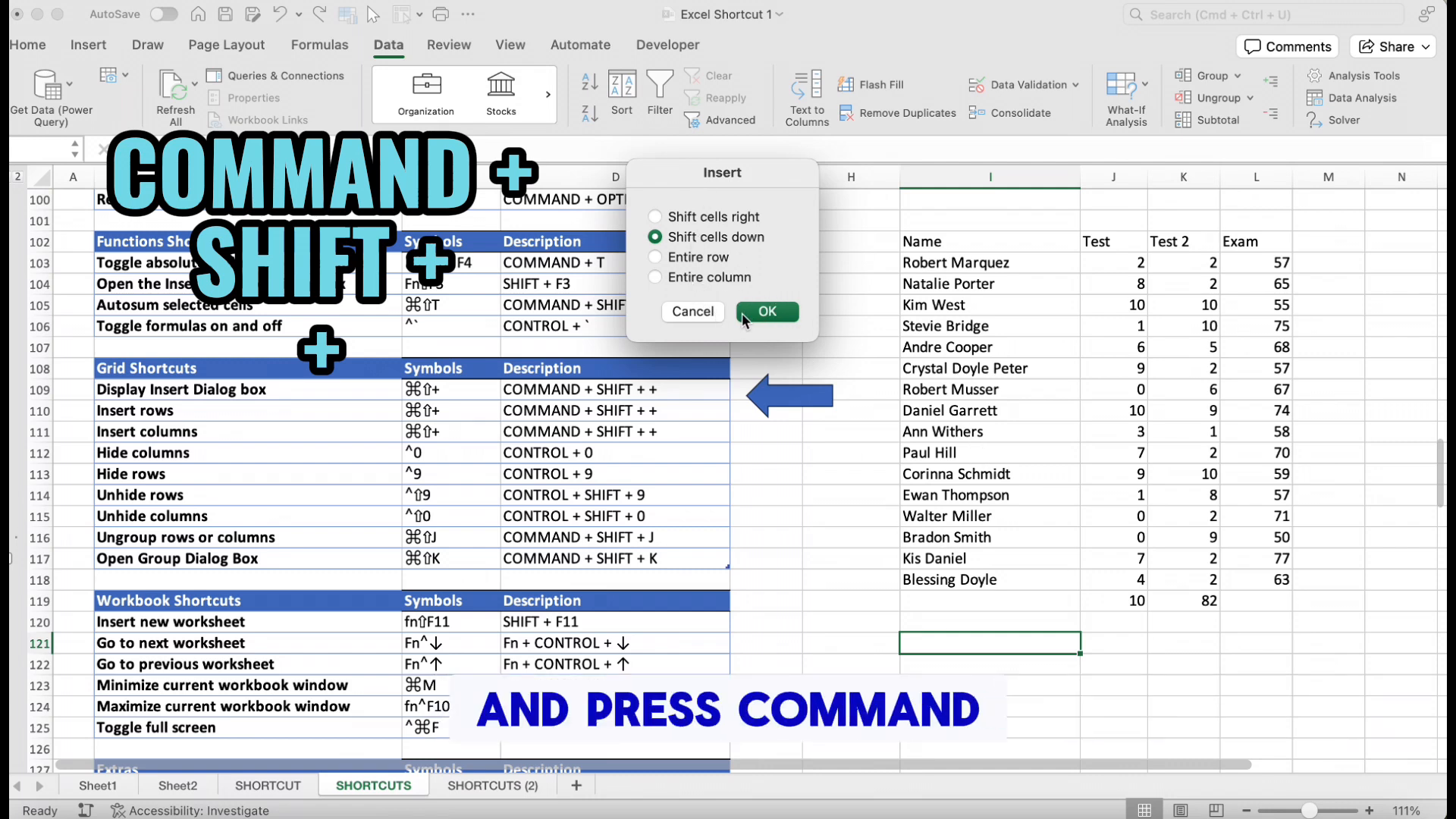
click(717, 312)
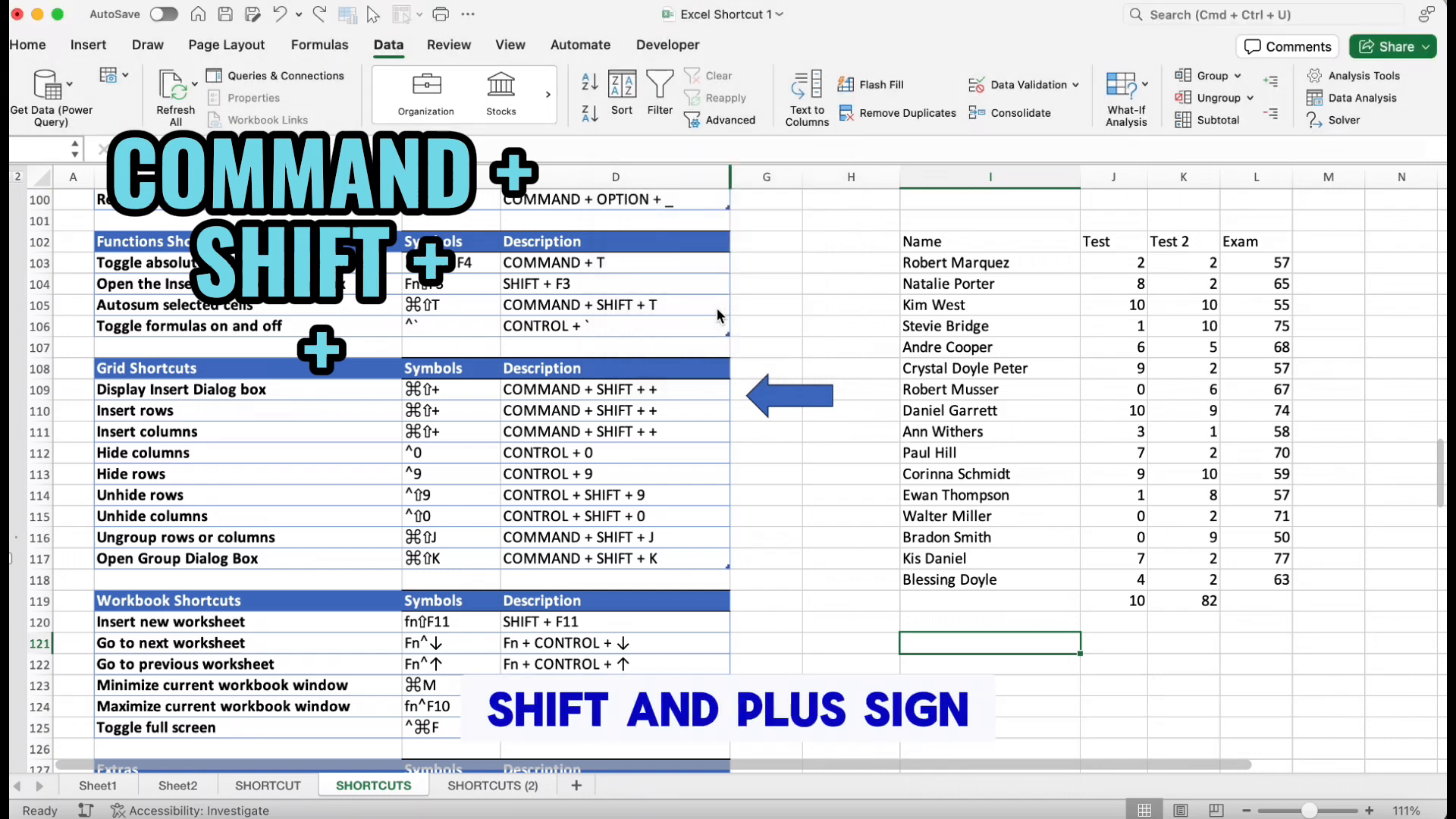
Insert a new column at column H, before the scores table
click(880, 175)
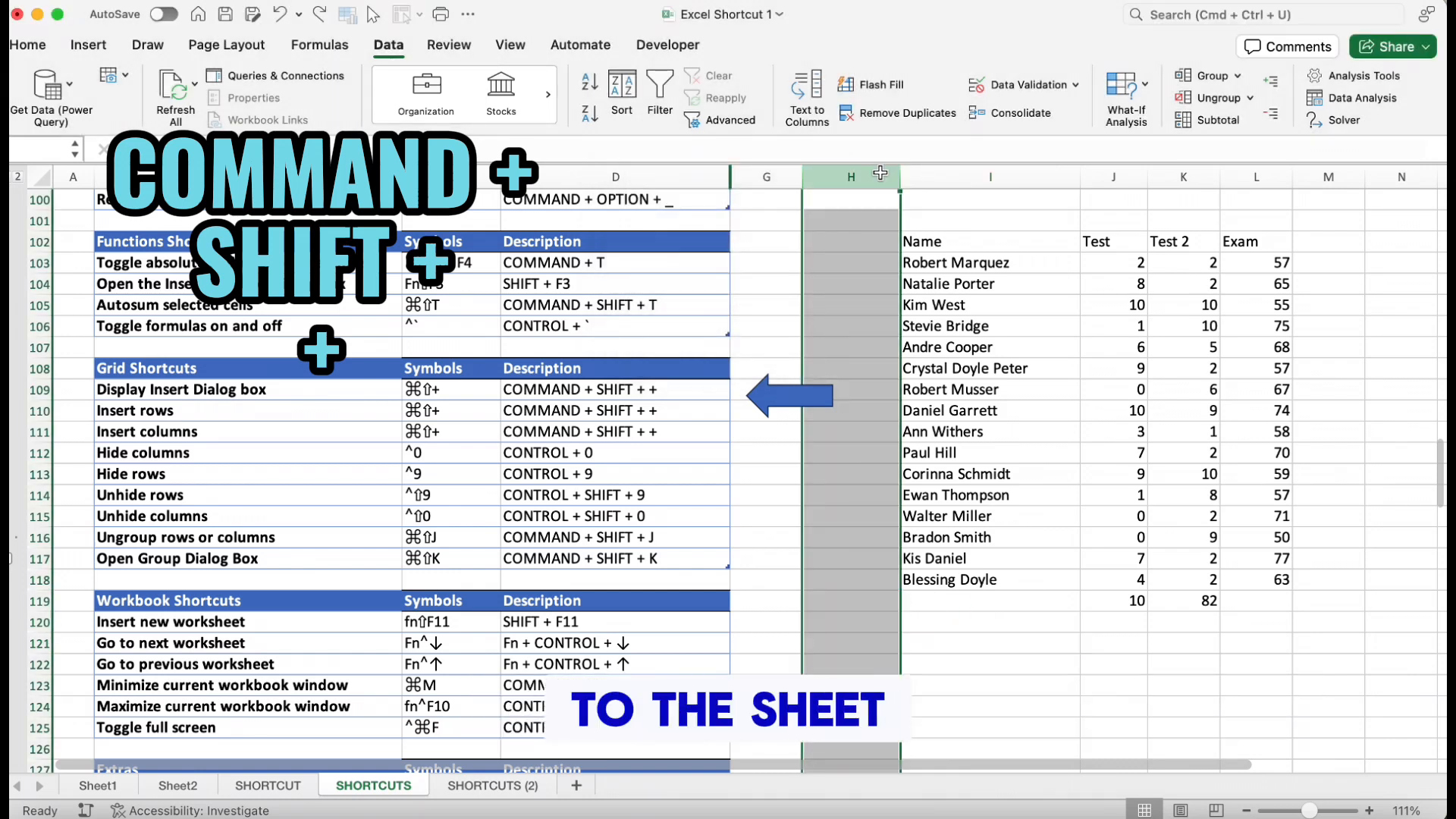
key(super+shift+plus)
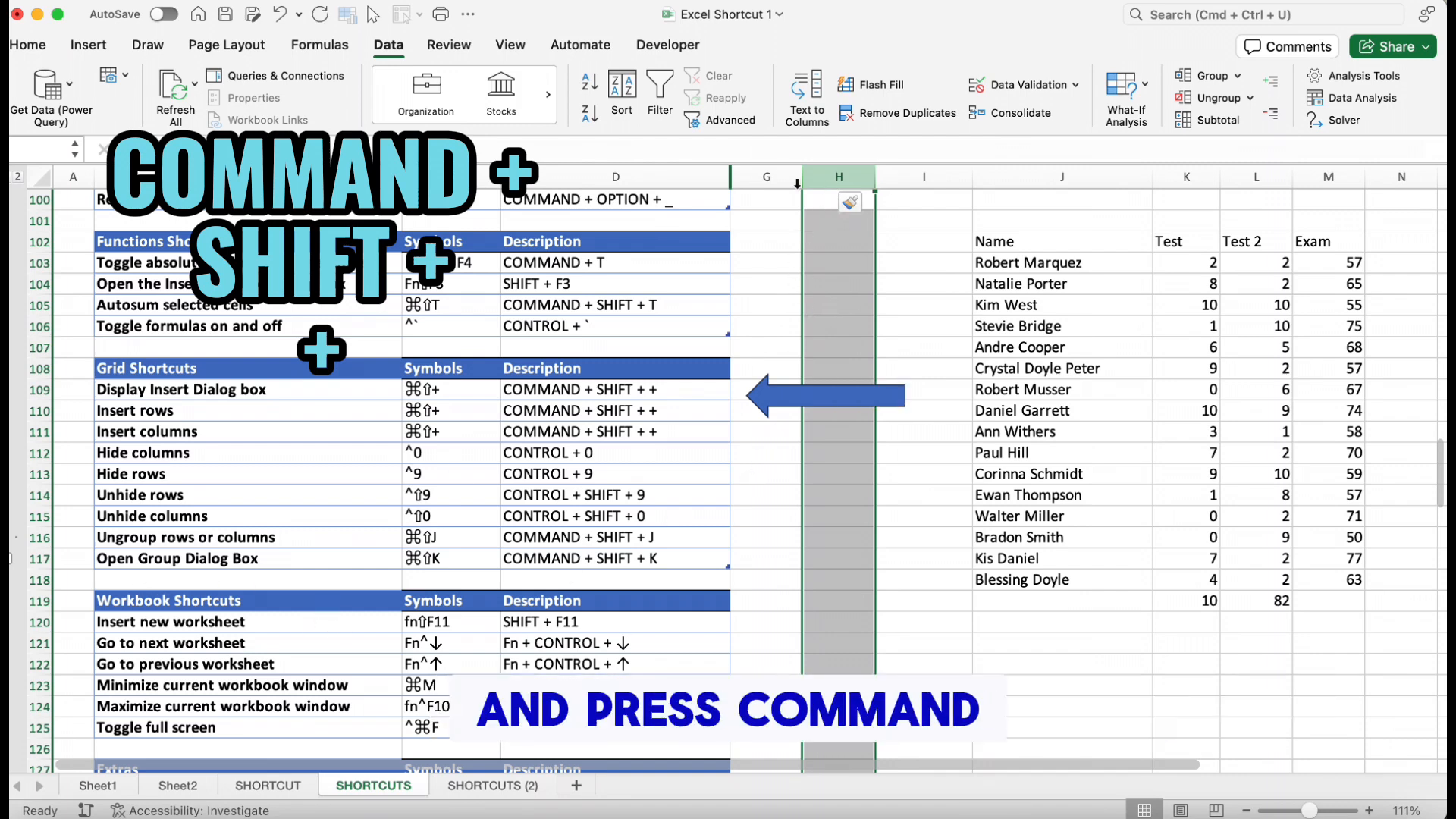
Insert a new row at row 118 across the sheet
click(38, 579)
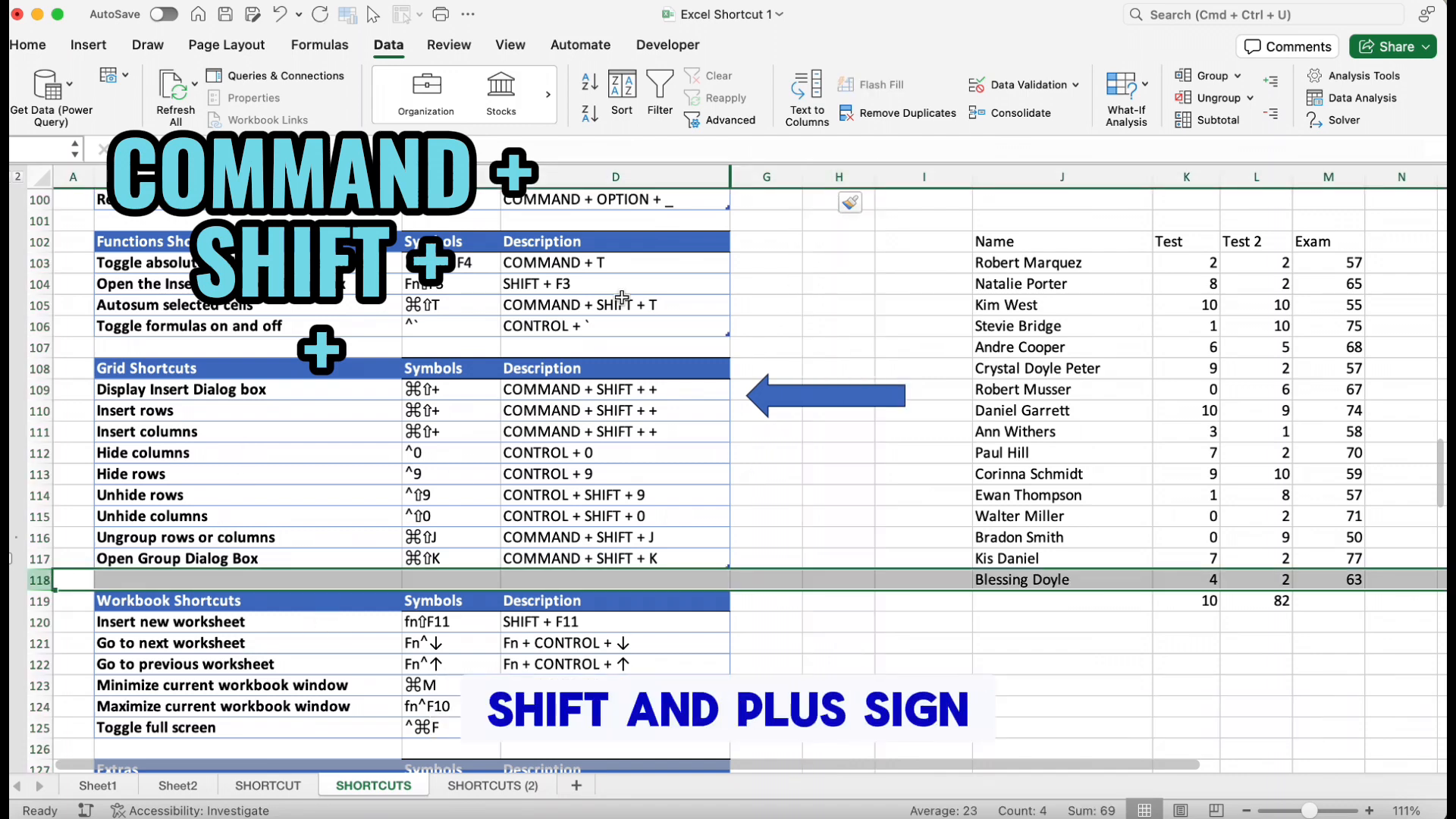
key(super+shift+plus)
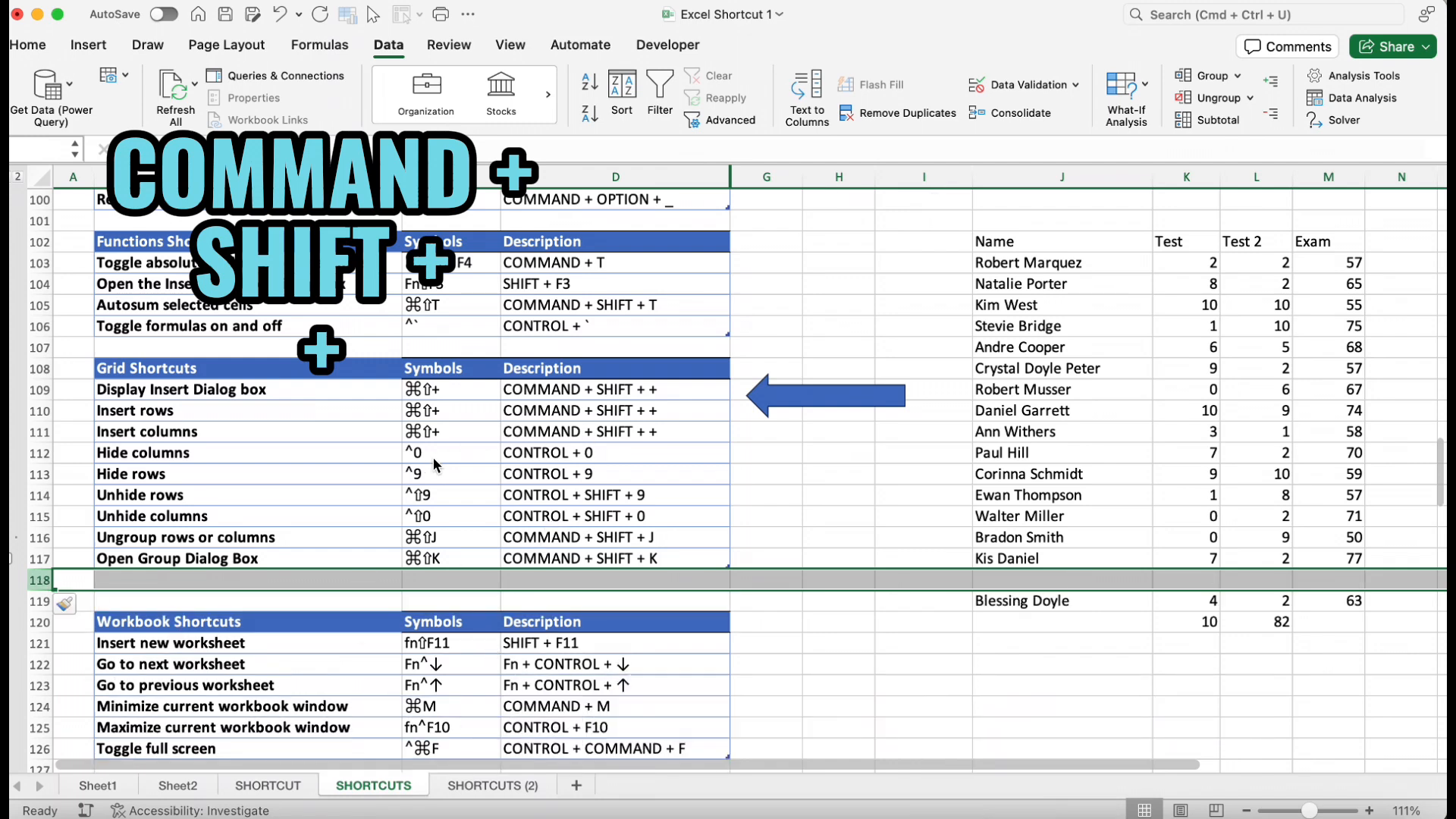
Hide column I beside the scores table
click(537, 450)
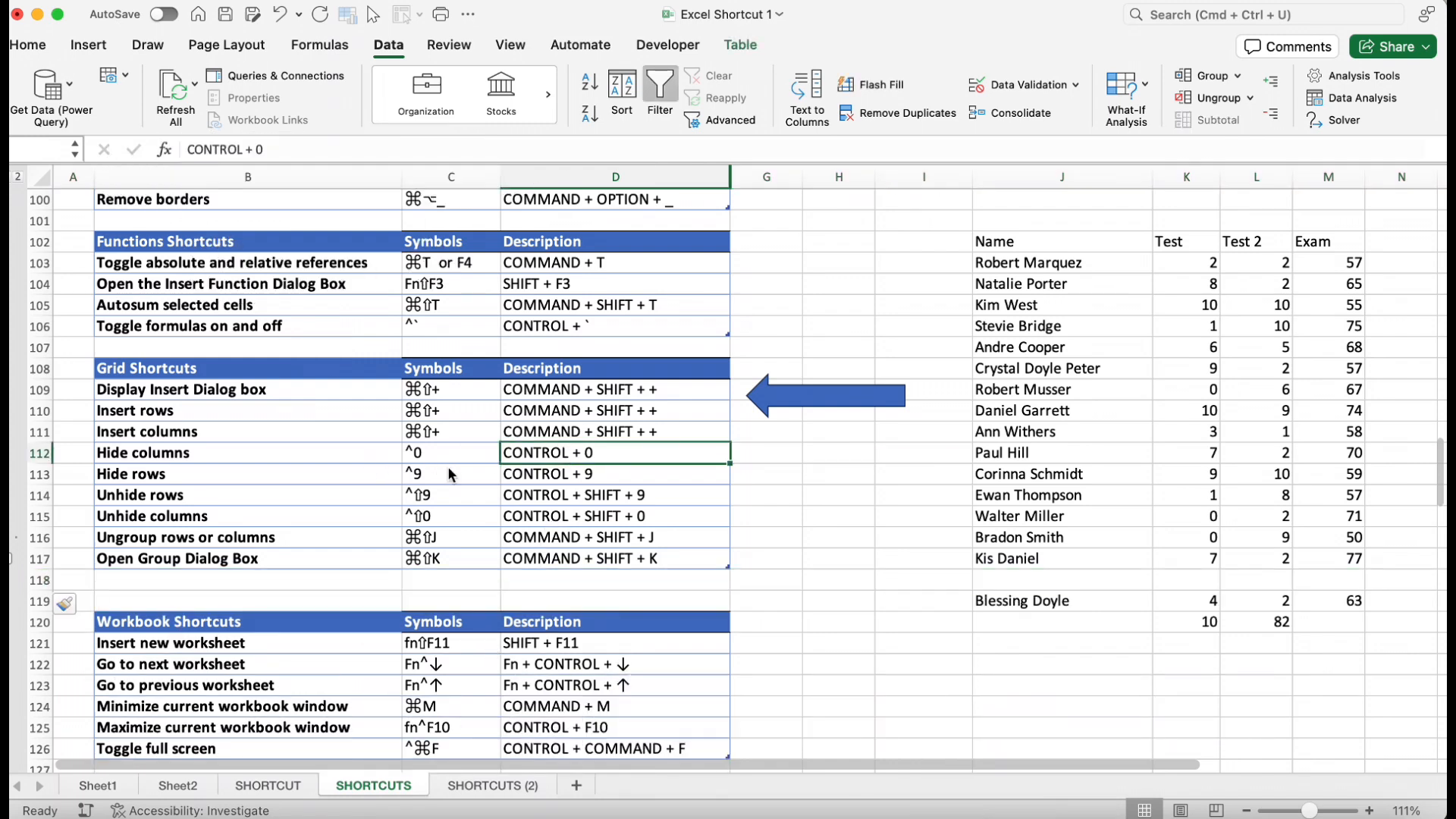
click(941, 180)
key(ctrl+0)
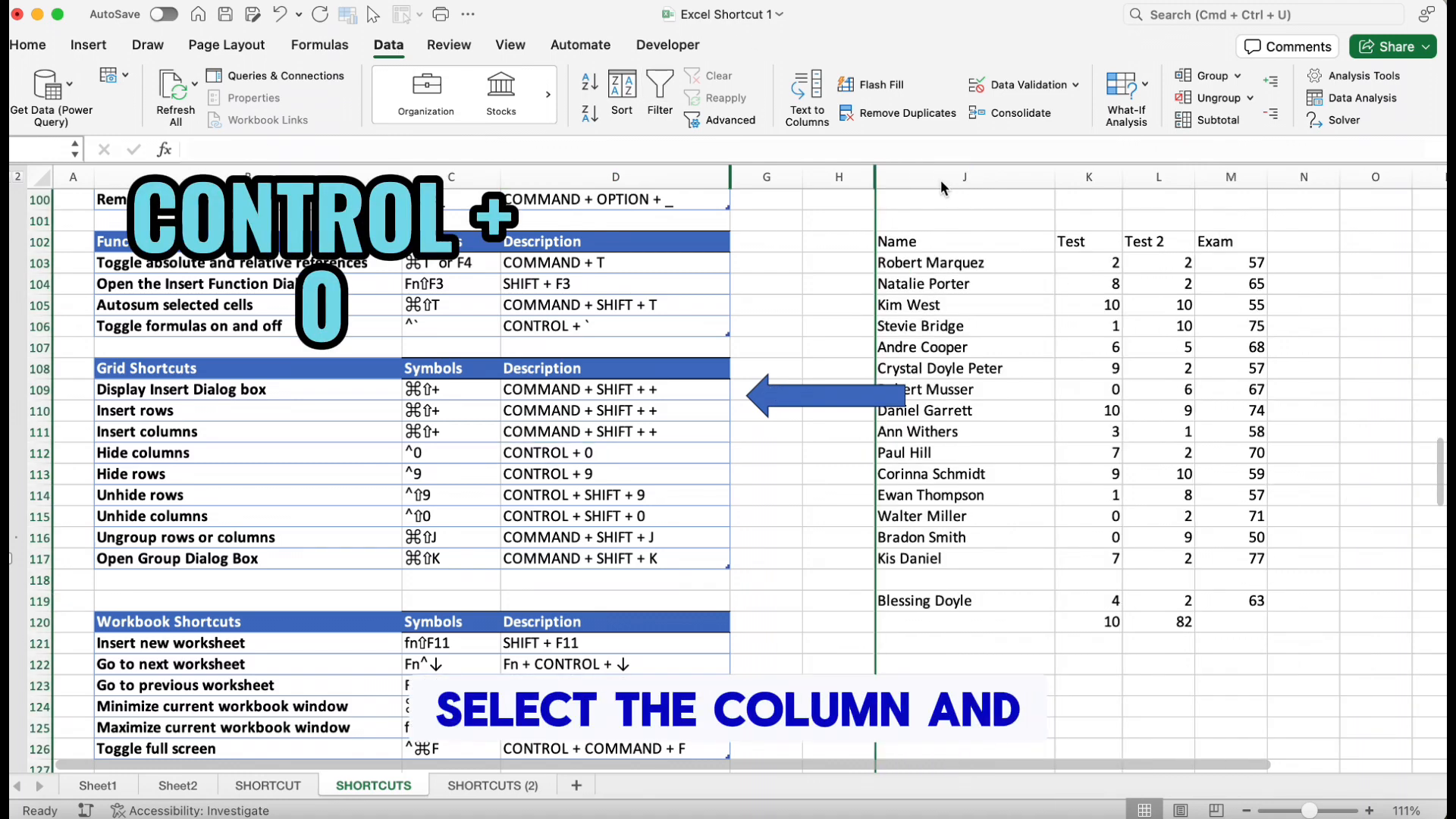
Hide the empty row 118
click(36, 579)
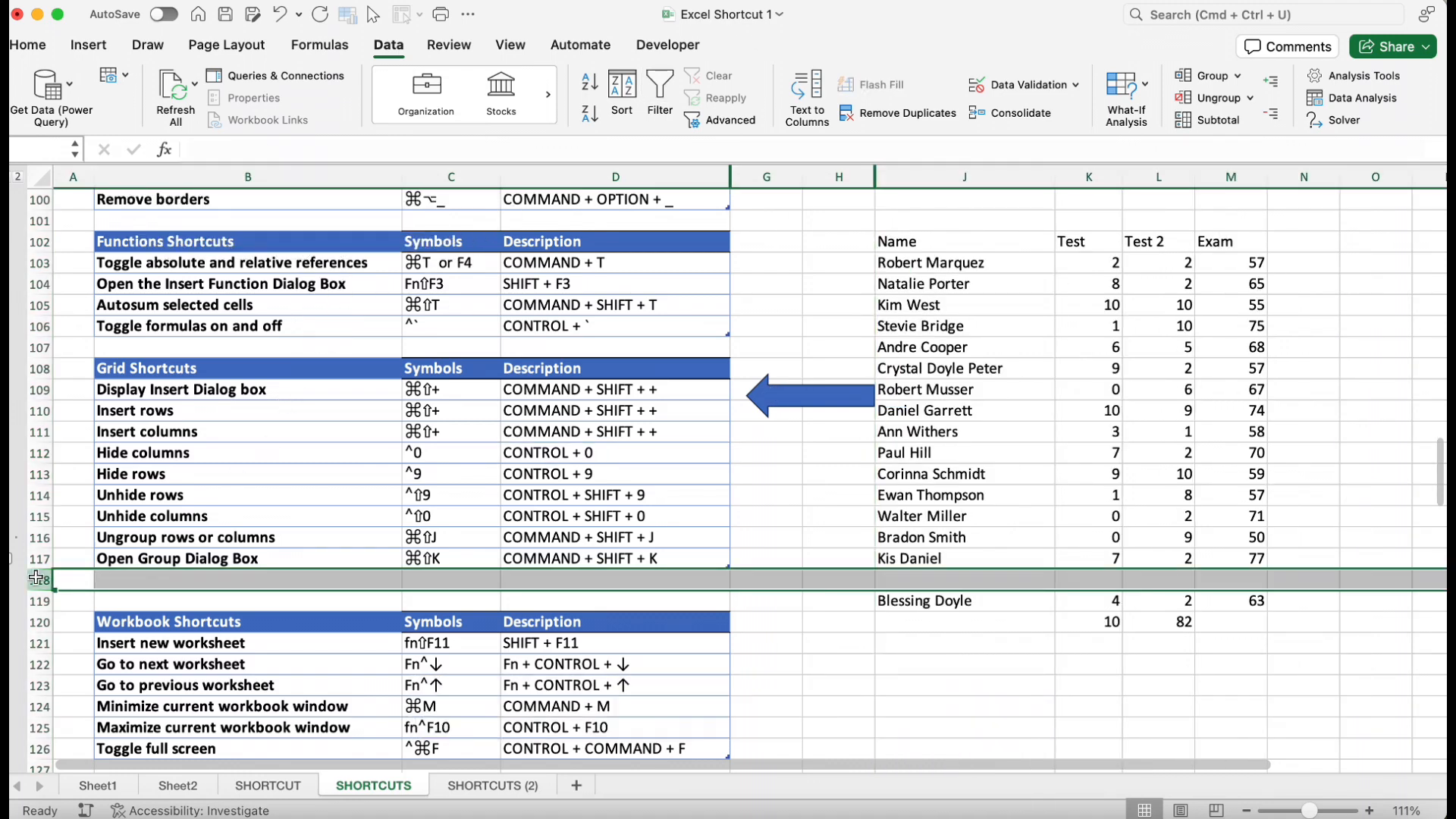
key(ctrl+9)
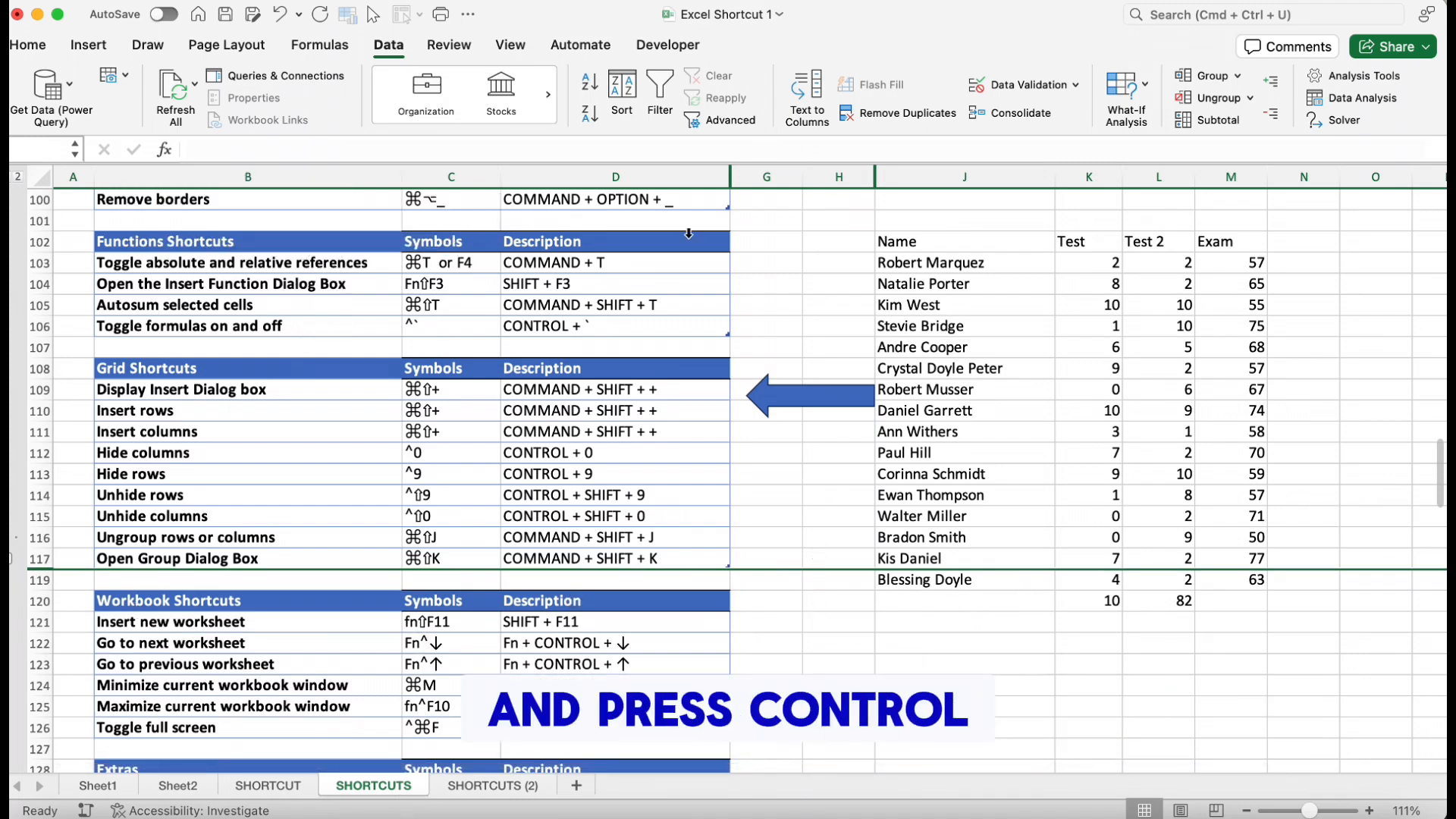
Unhide row 118 by selecting rows 117 to 119
drag(36, 562, 40, 578)
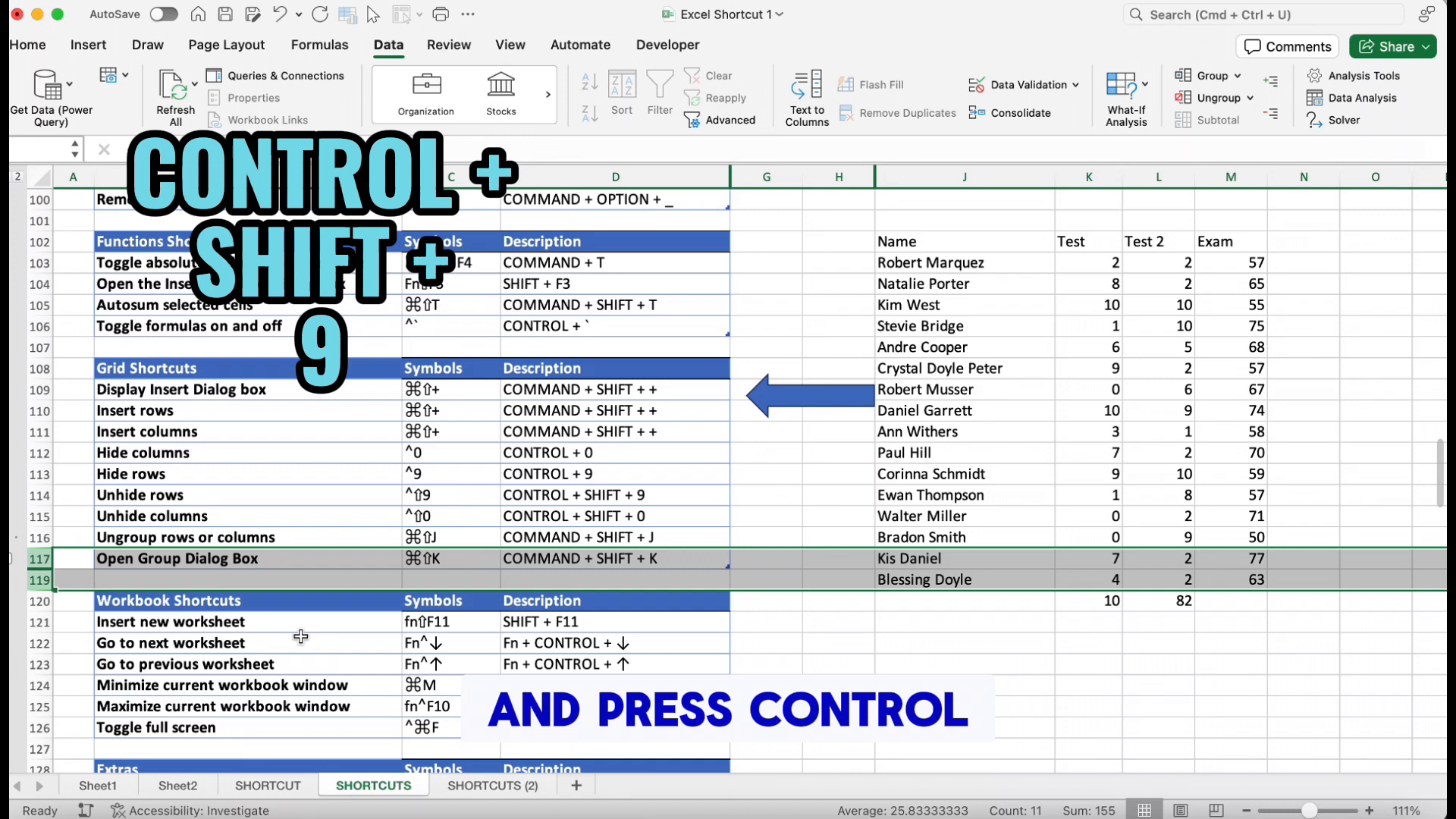
key(ctrl+shift+9)
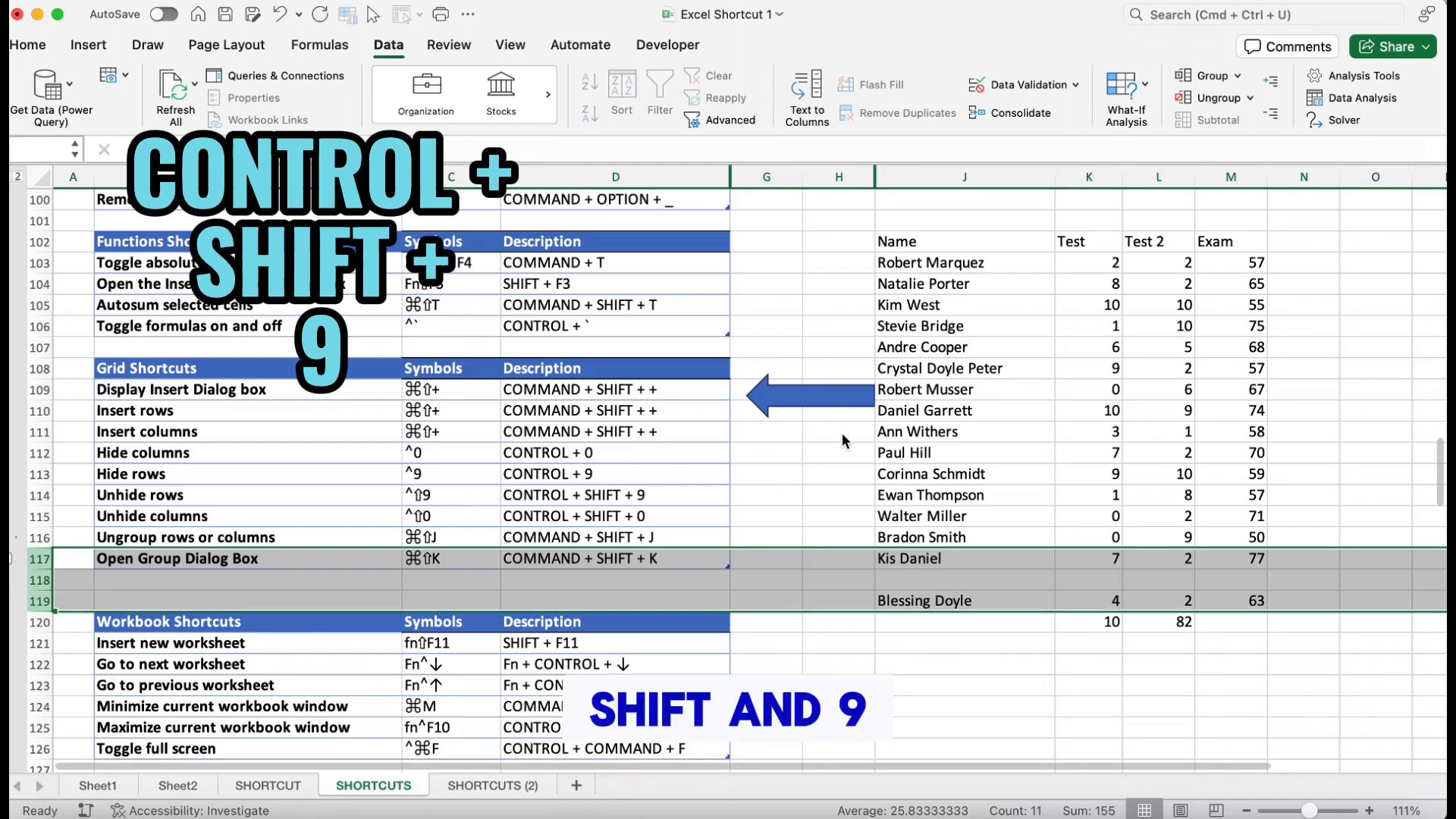
Unhide column I by selecting columns H to J
click(842, 176)
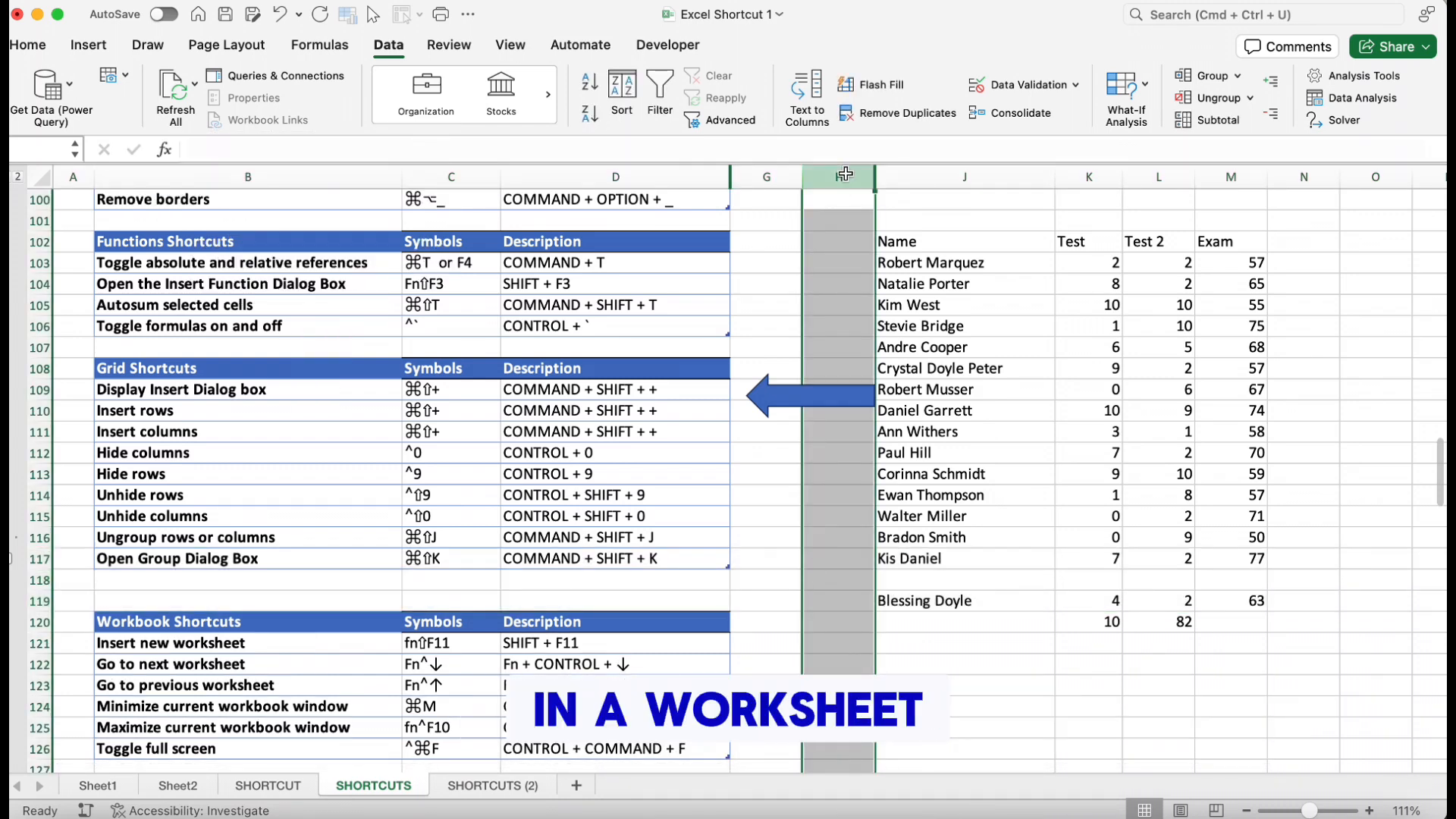
drag(844, 173, 883, 170)
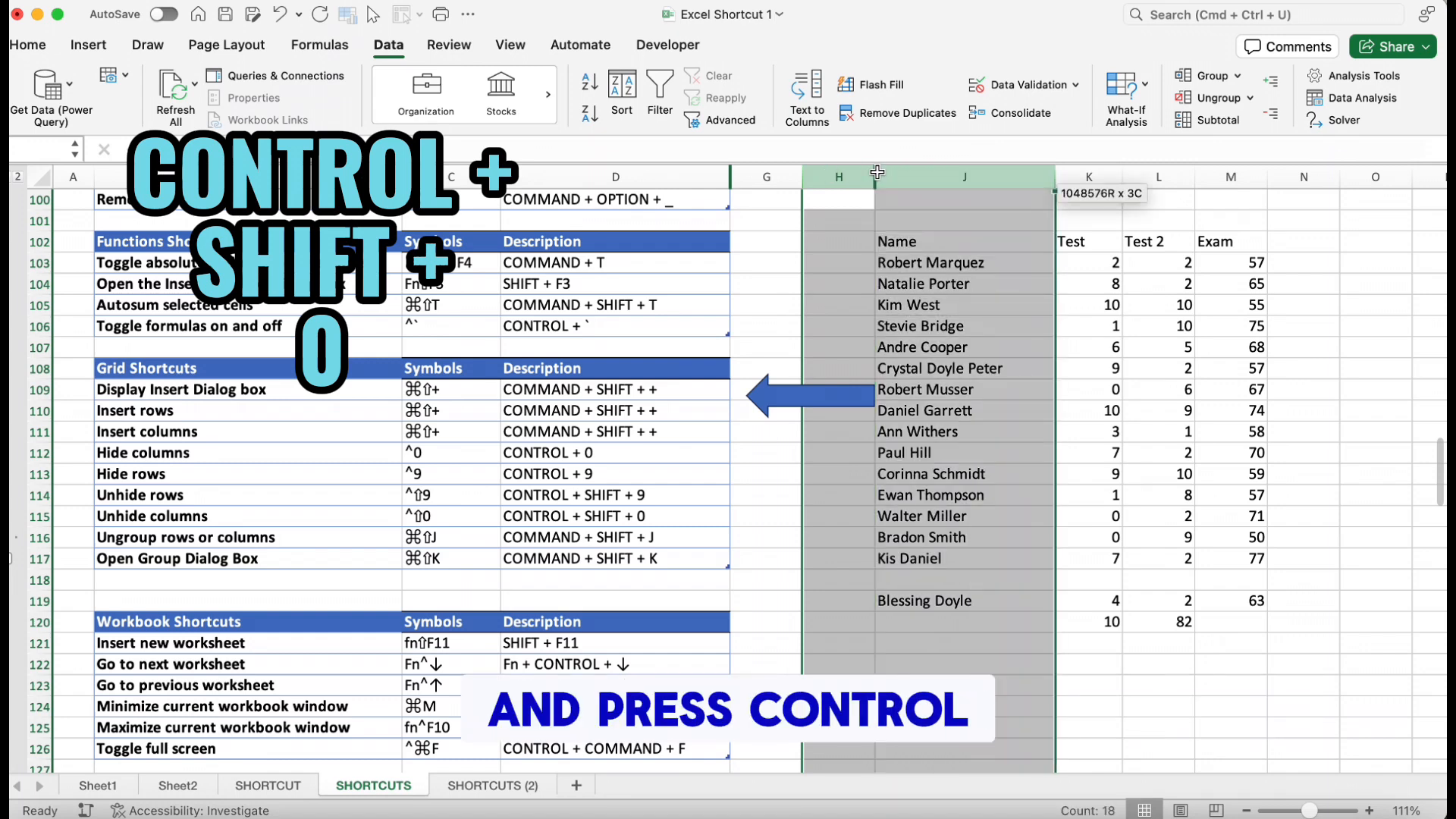
key(ctrl+shift+0)
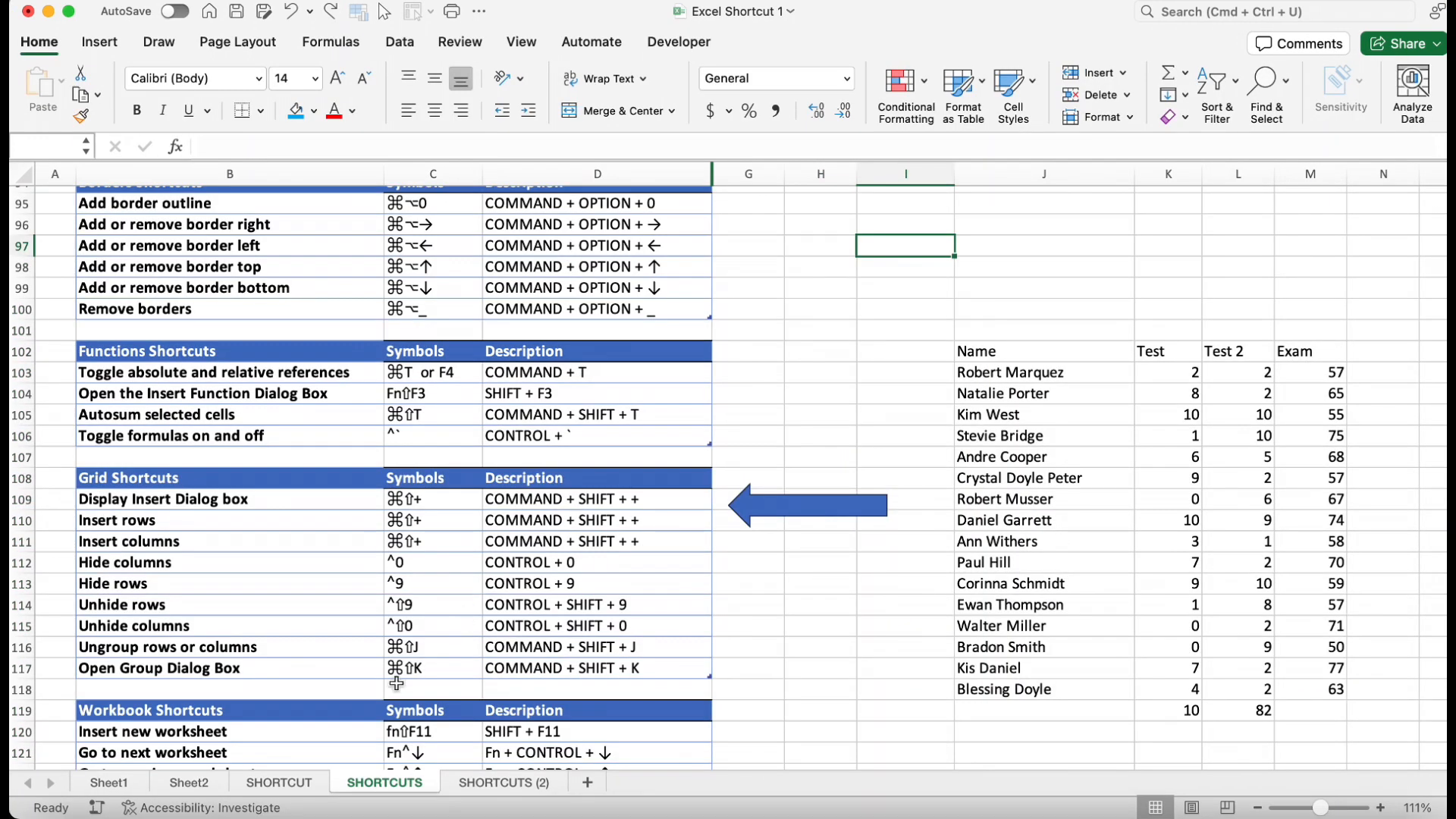
Group column J through the Group dialog with Columns chosen, then undo the grouping
click(982, 276)
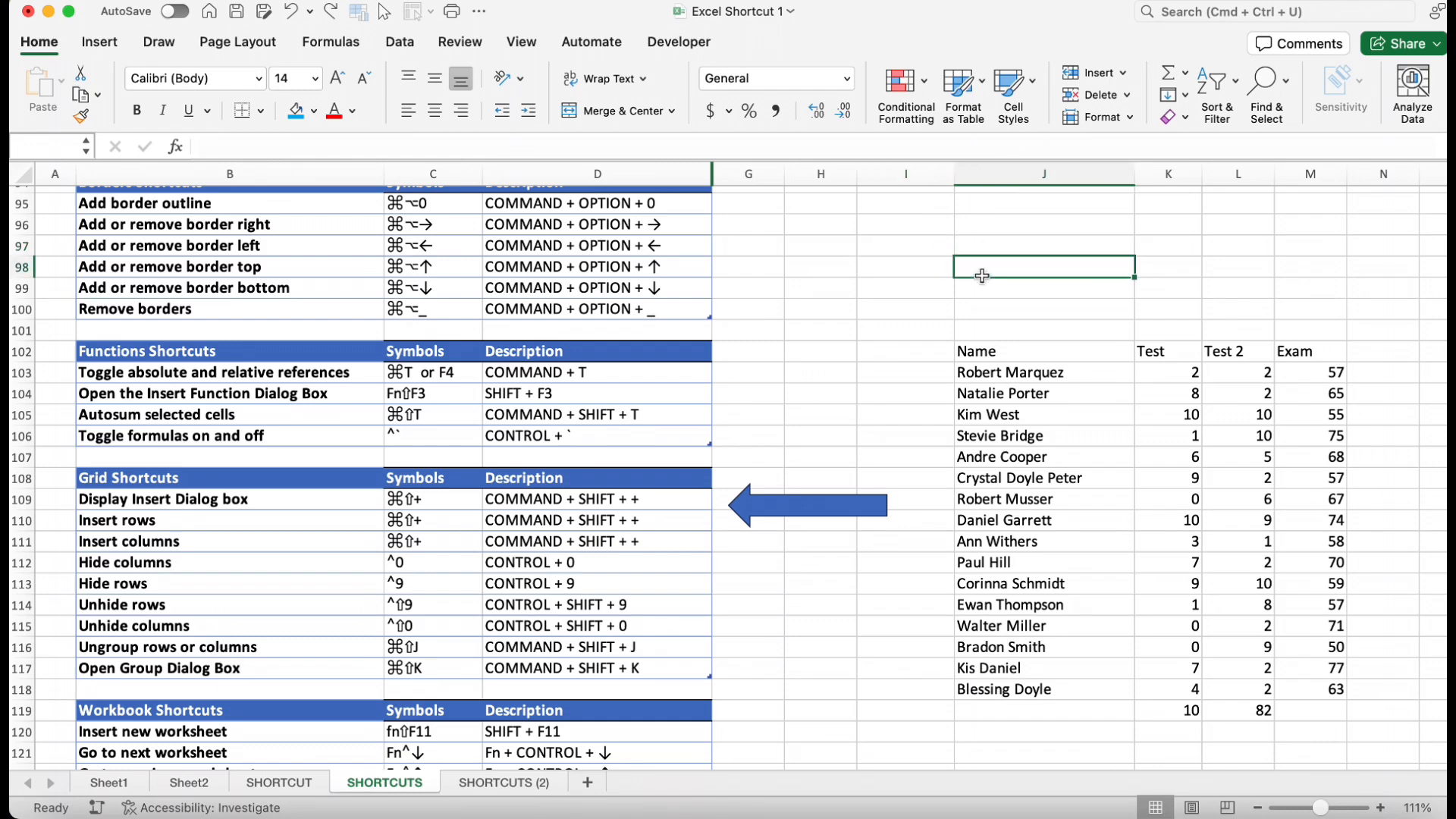
key(super+shift+k)
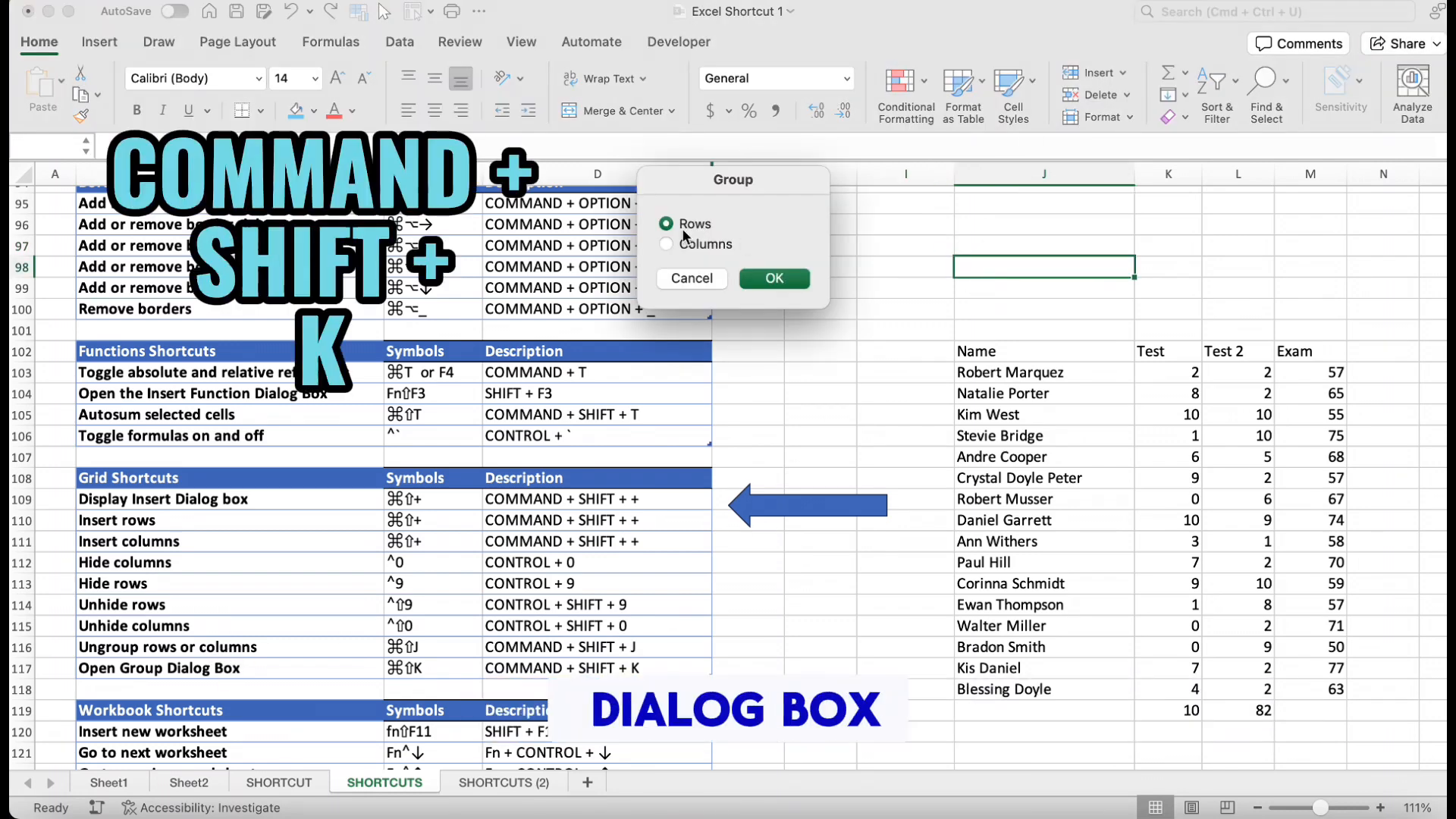
click(674, 248)
click(774, 278)
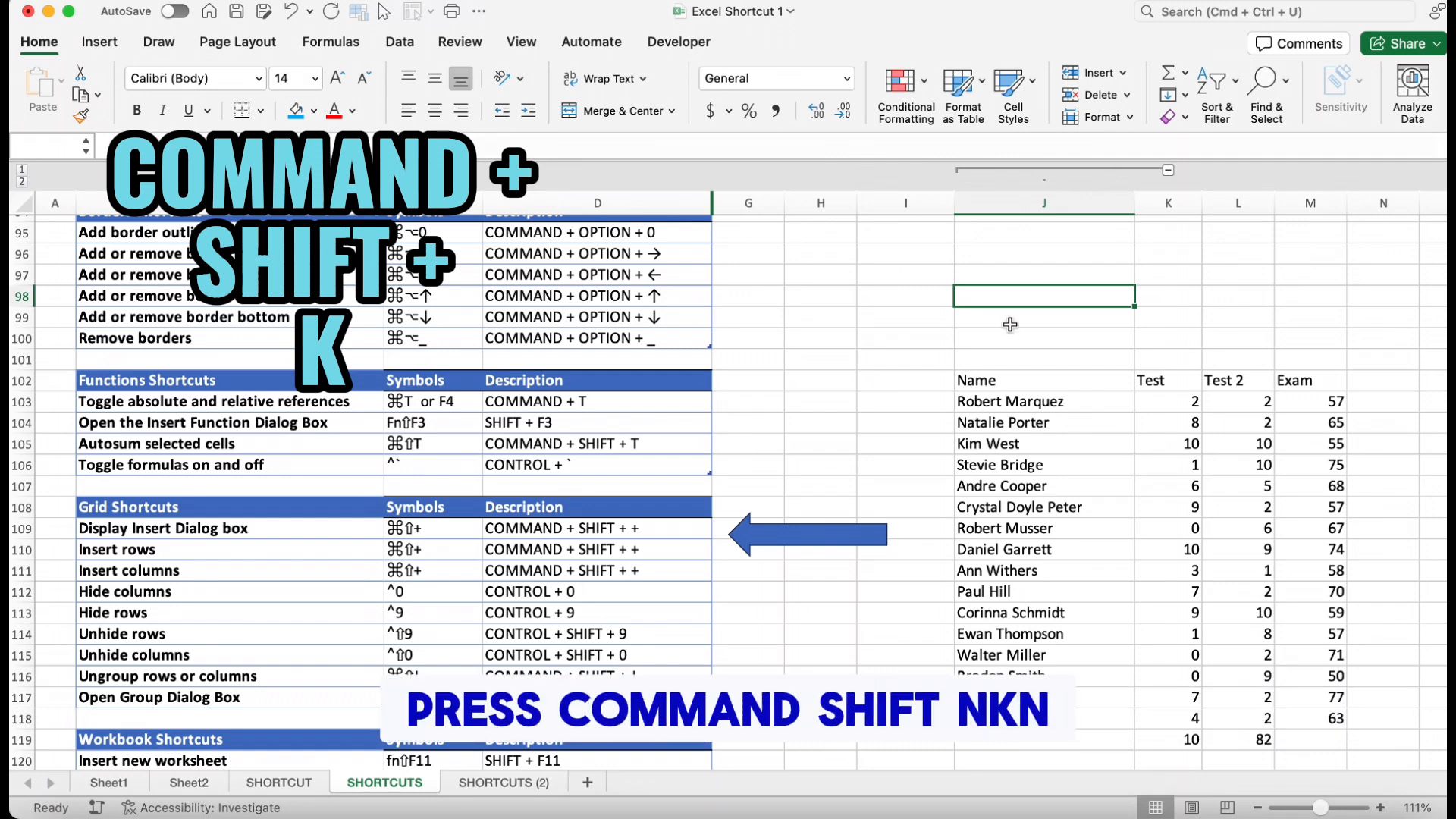
key(super+z)
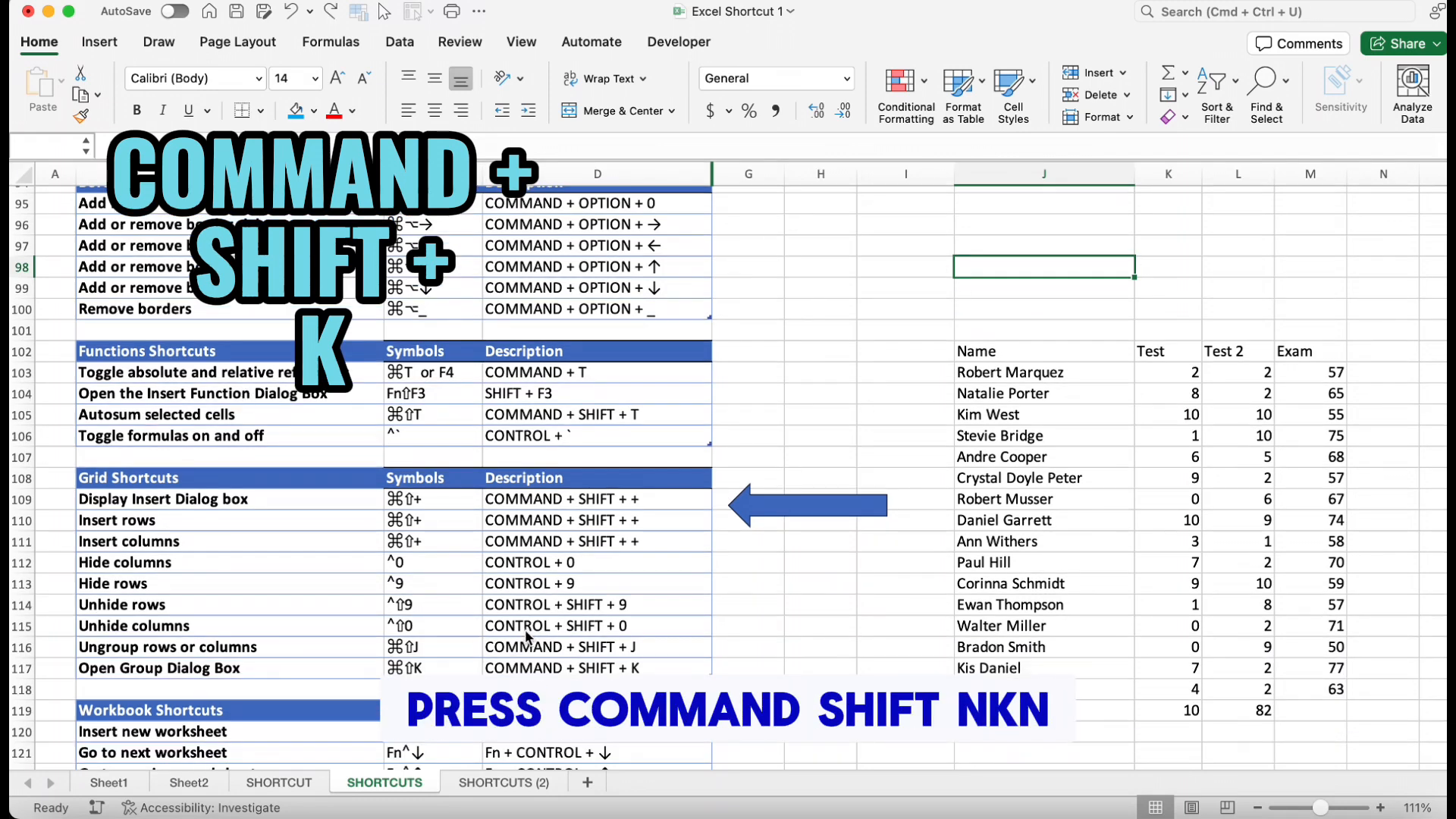
Group columns J to L, then ungroup them
drag(1039, 182, 1239, 176)
key(super+shift+k)
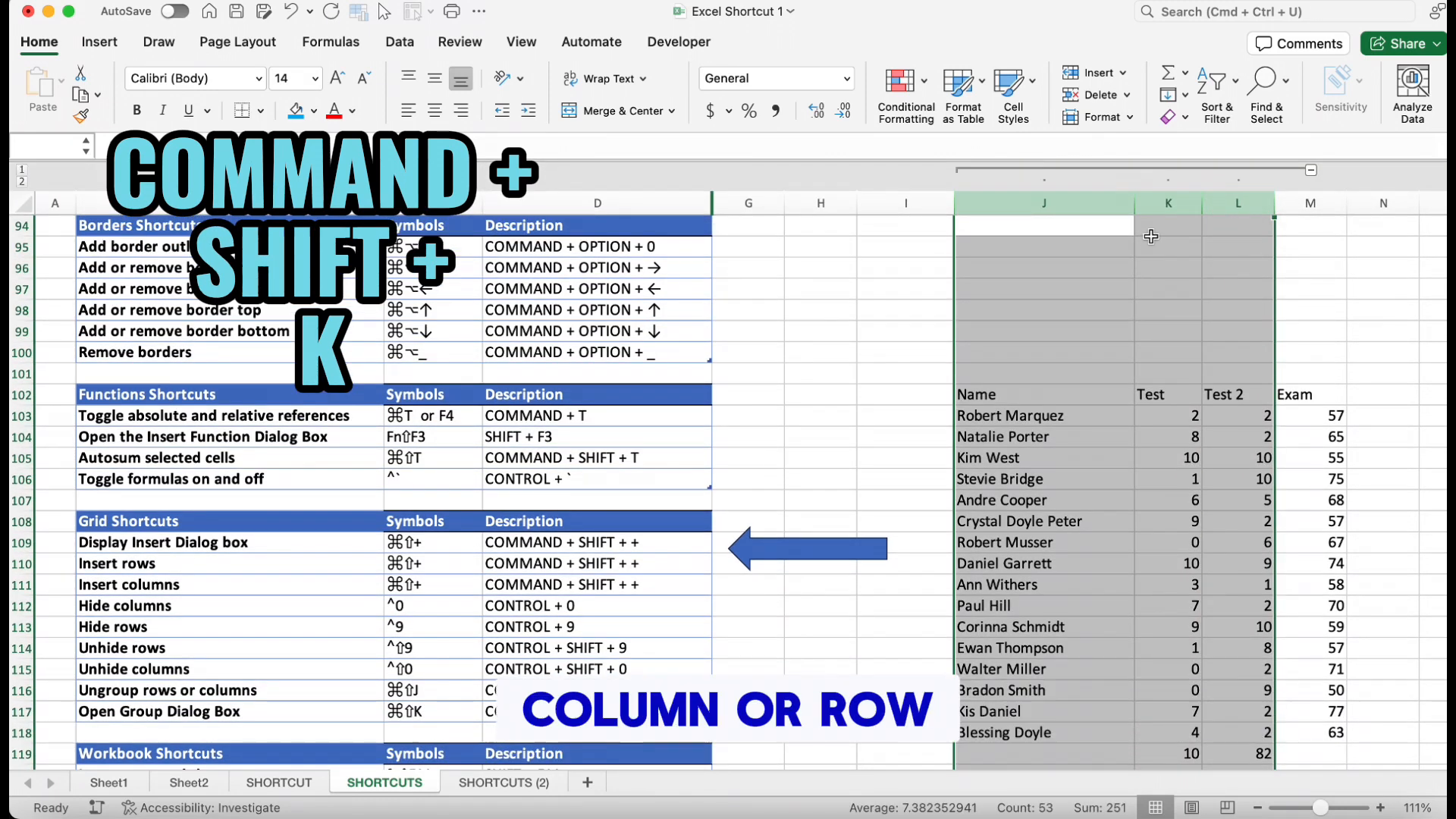
key(super+shift+j)
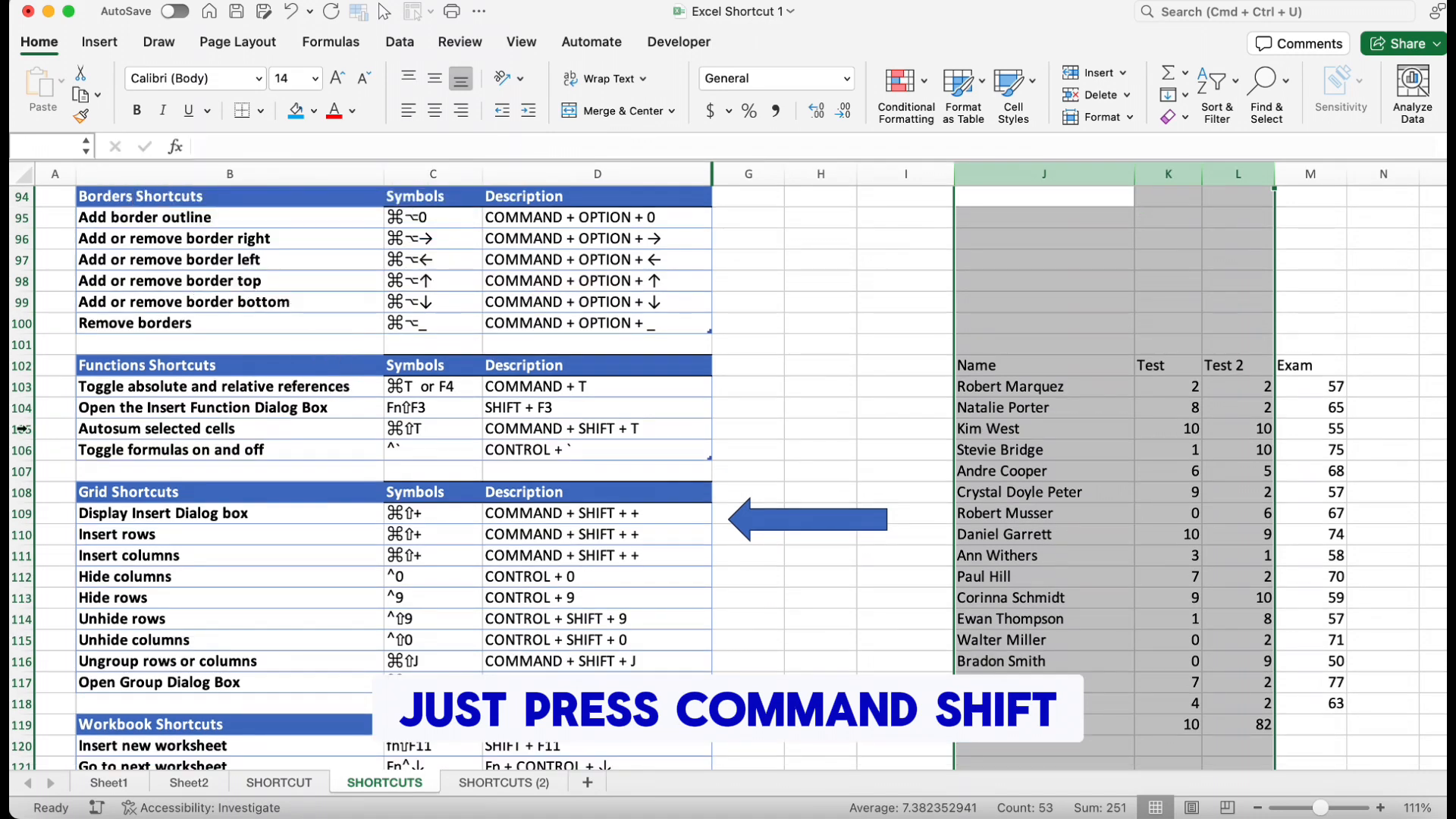
Group rows 104 to 106, then ungroup them
drag(21, 397, 32, 461)
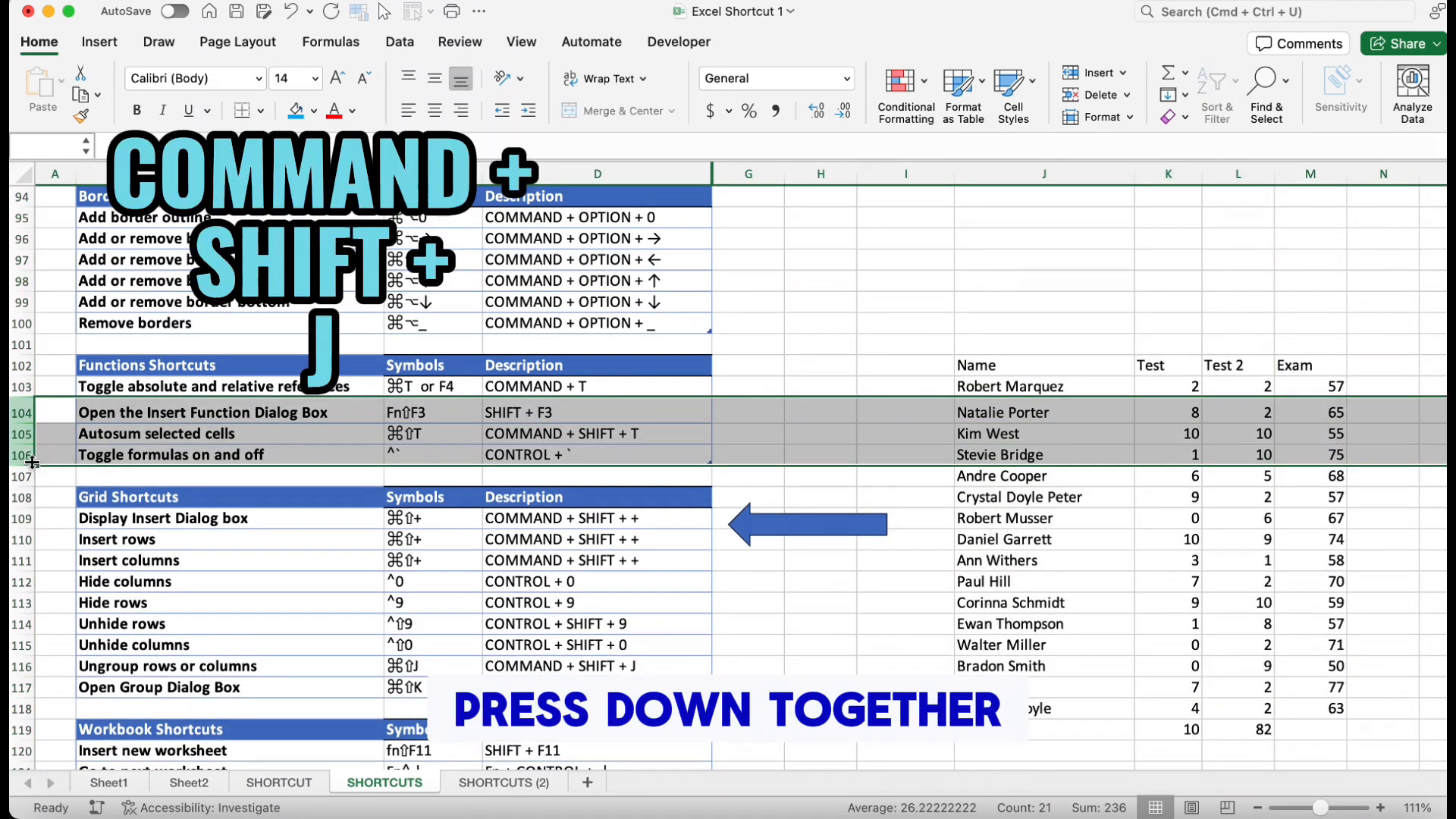
key(super+shift+k)
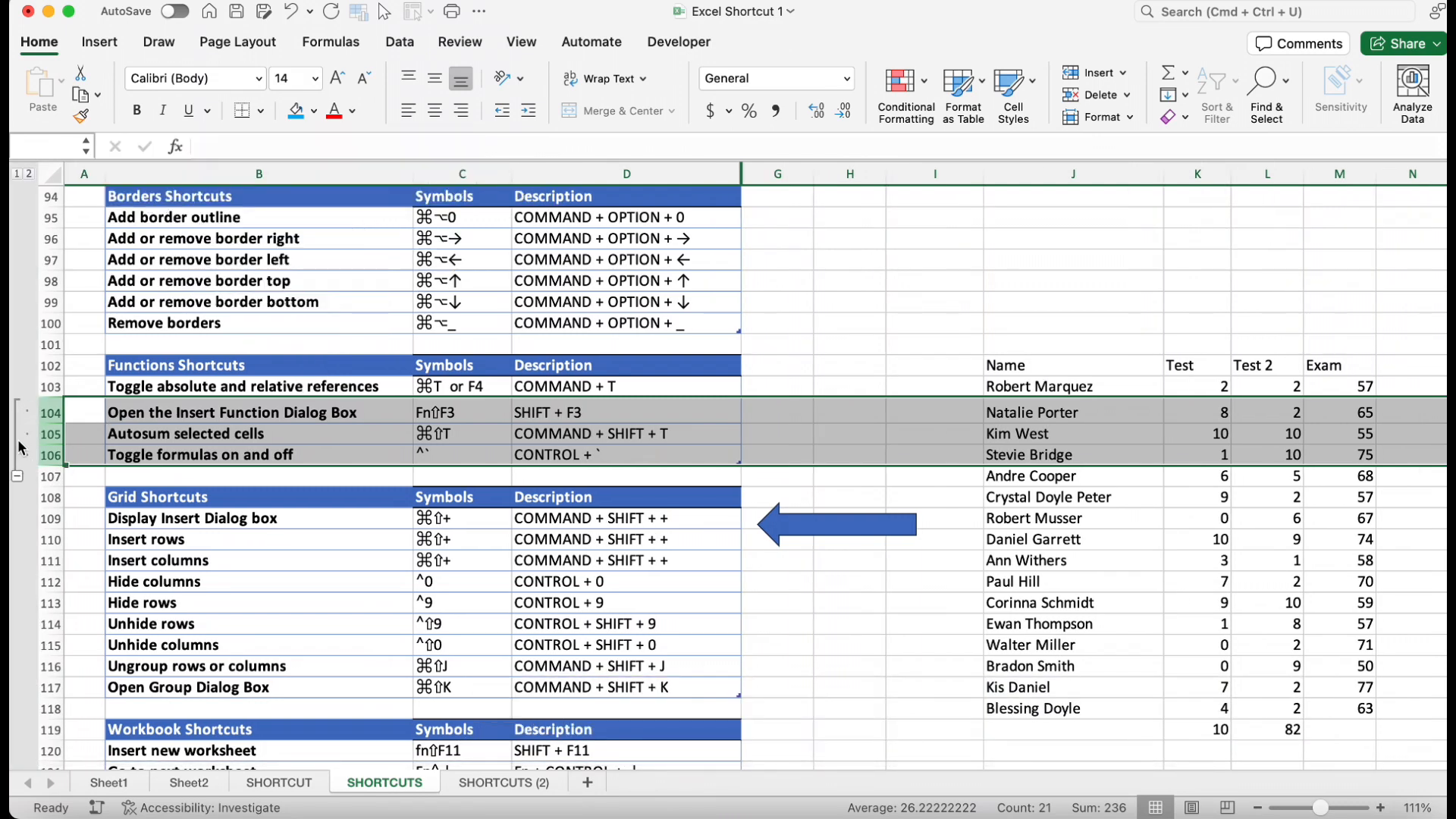
key(super+shift+j)
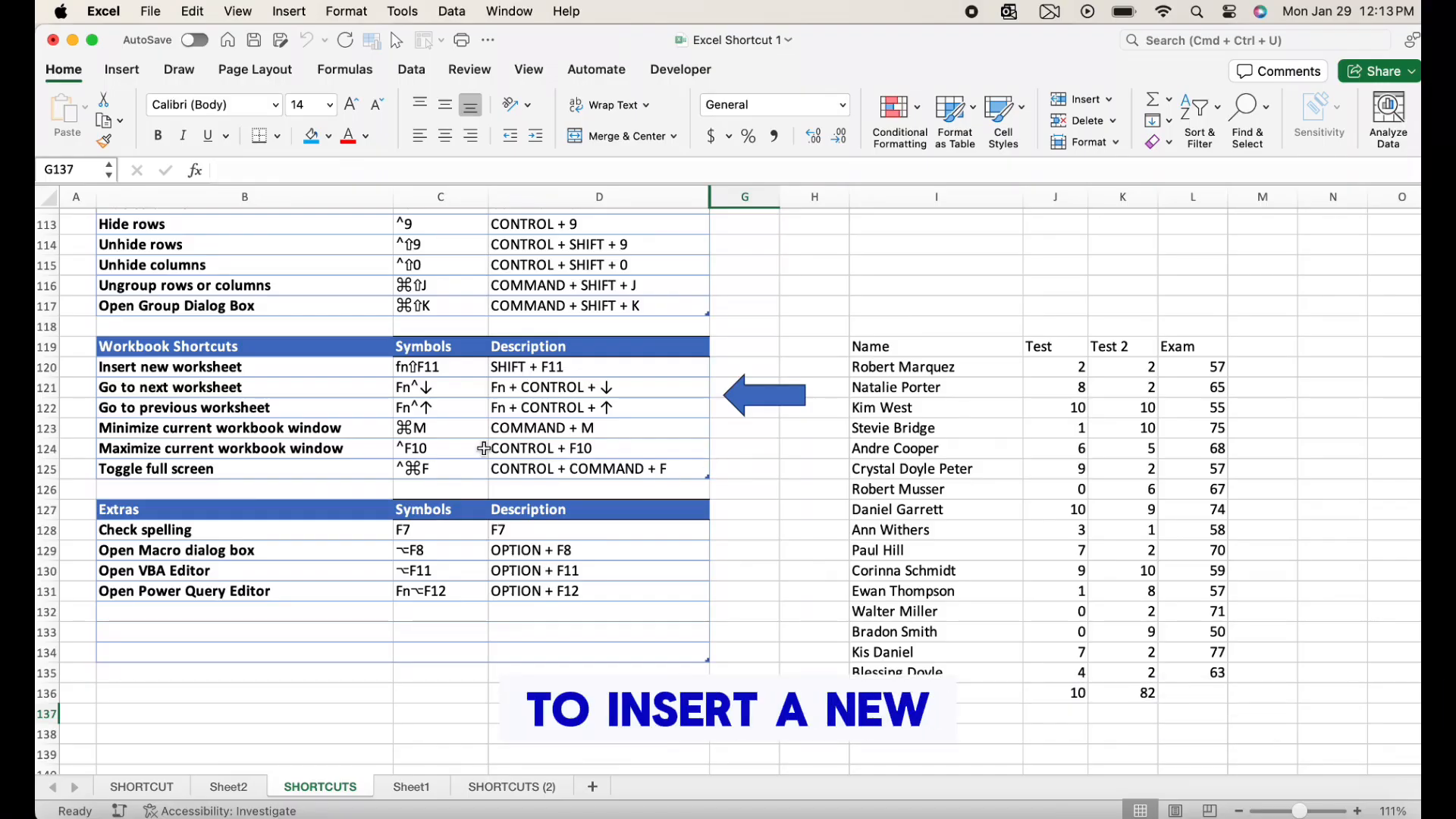
Insert a new worksheet and return to the SHORTCUTS sheet
click(541, 365)
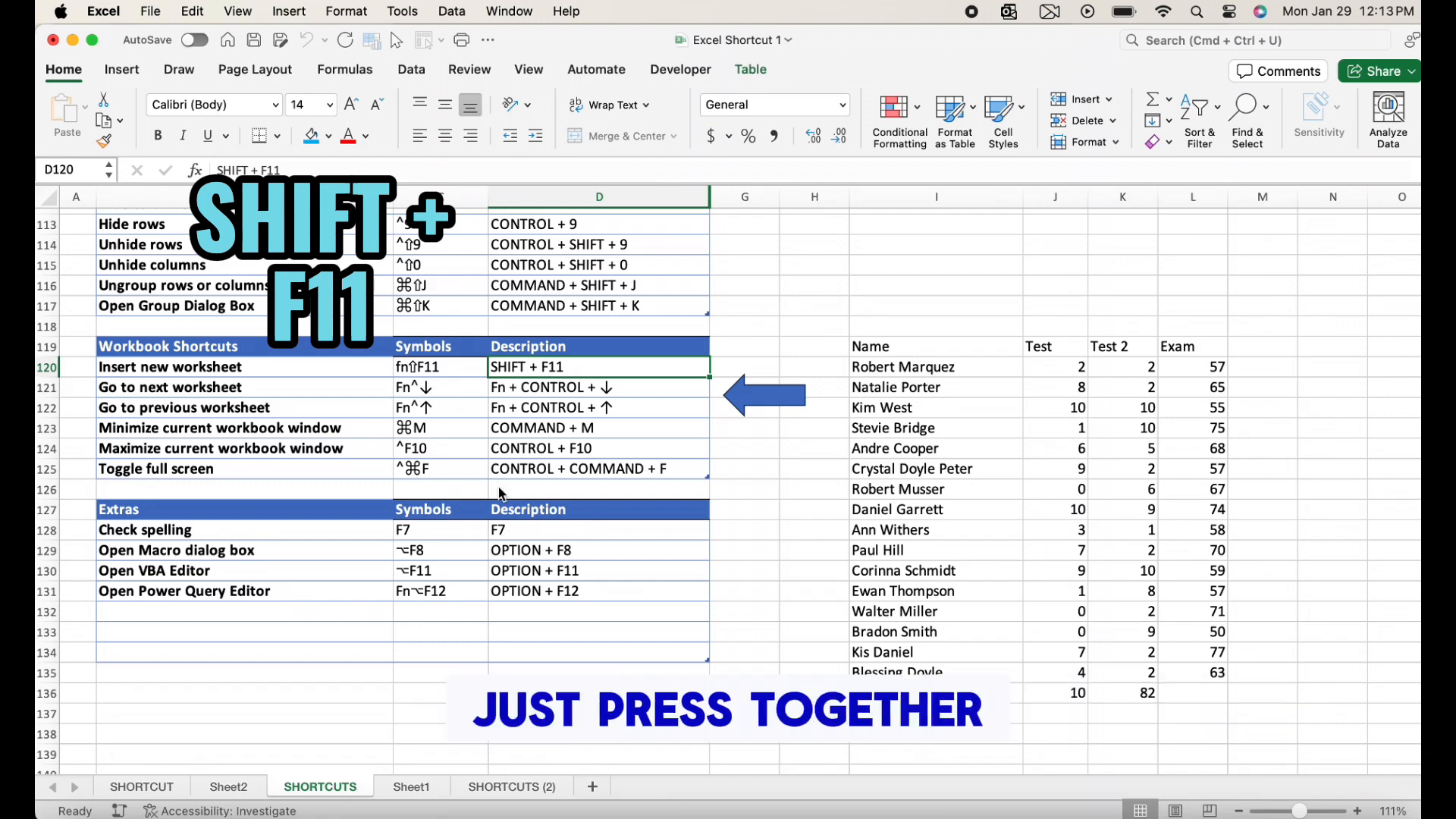
key(shift+F11)
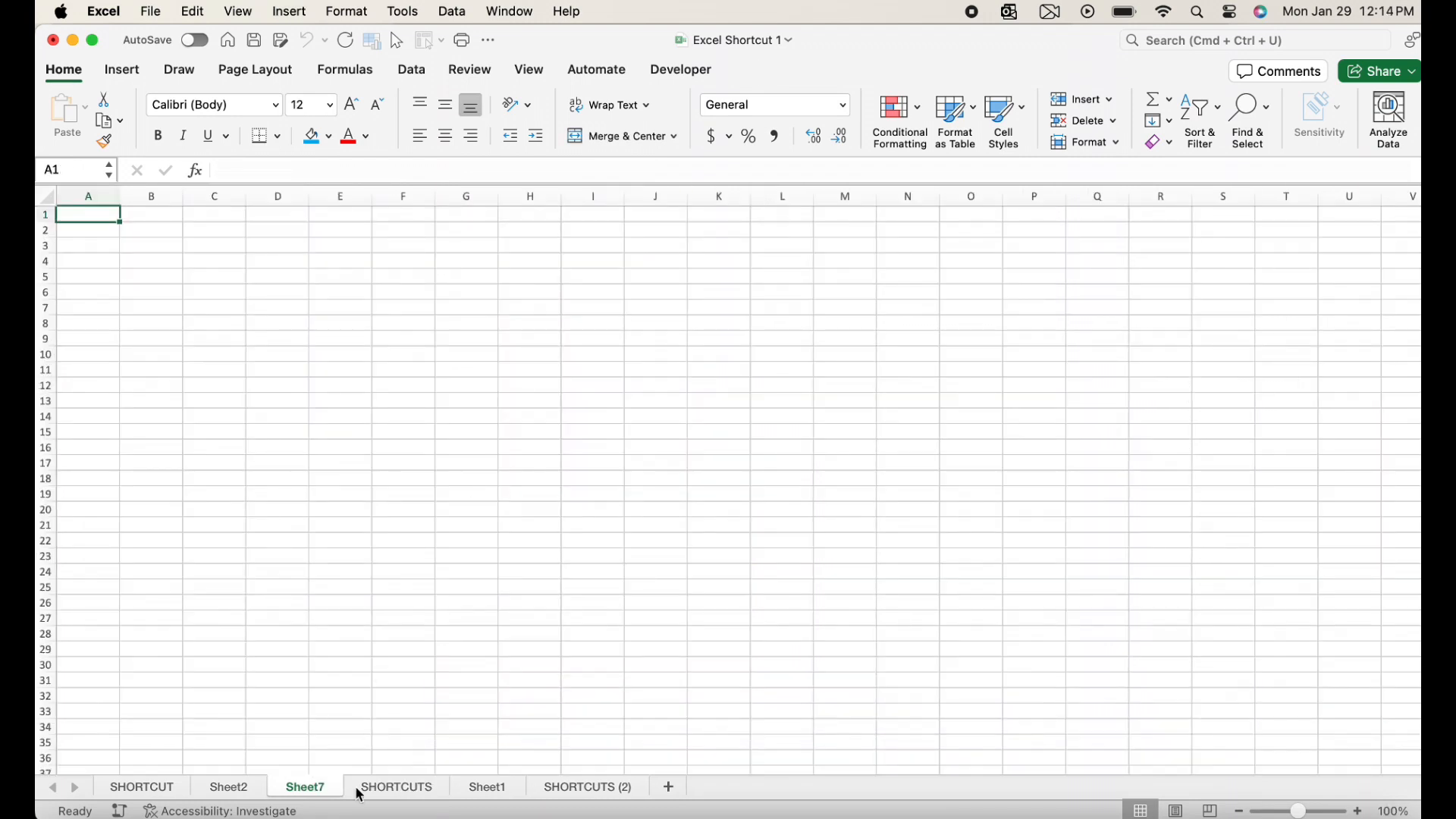
click(389, 789)
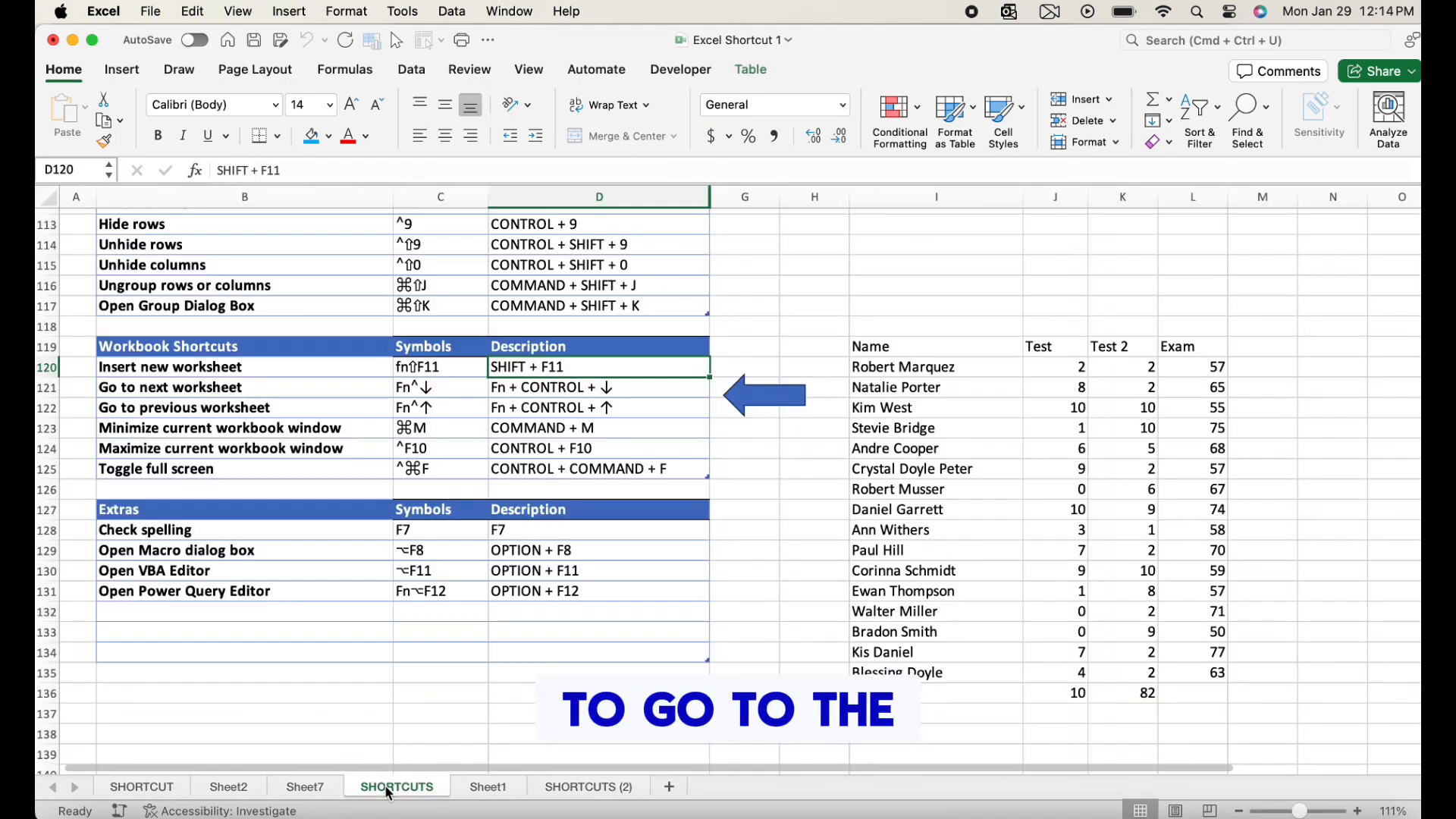
Move to the next and previous worksheets, ending back on the SHORTCUTS sheet
click(665, 402)
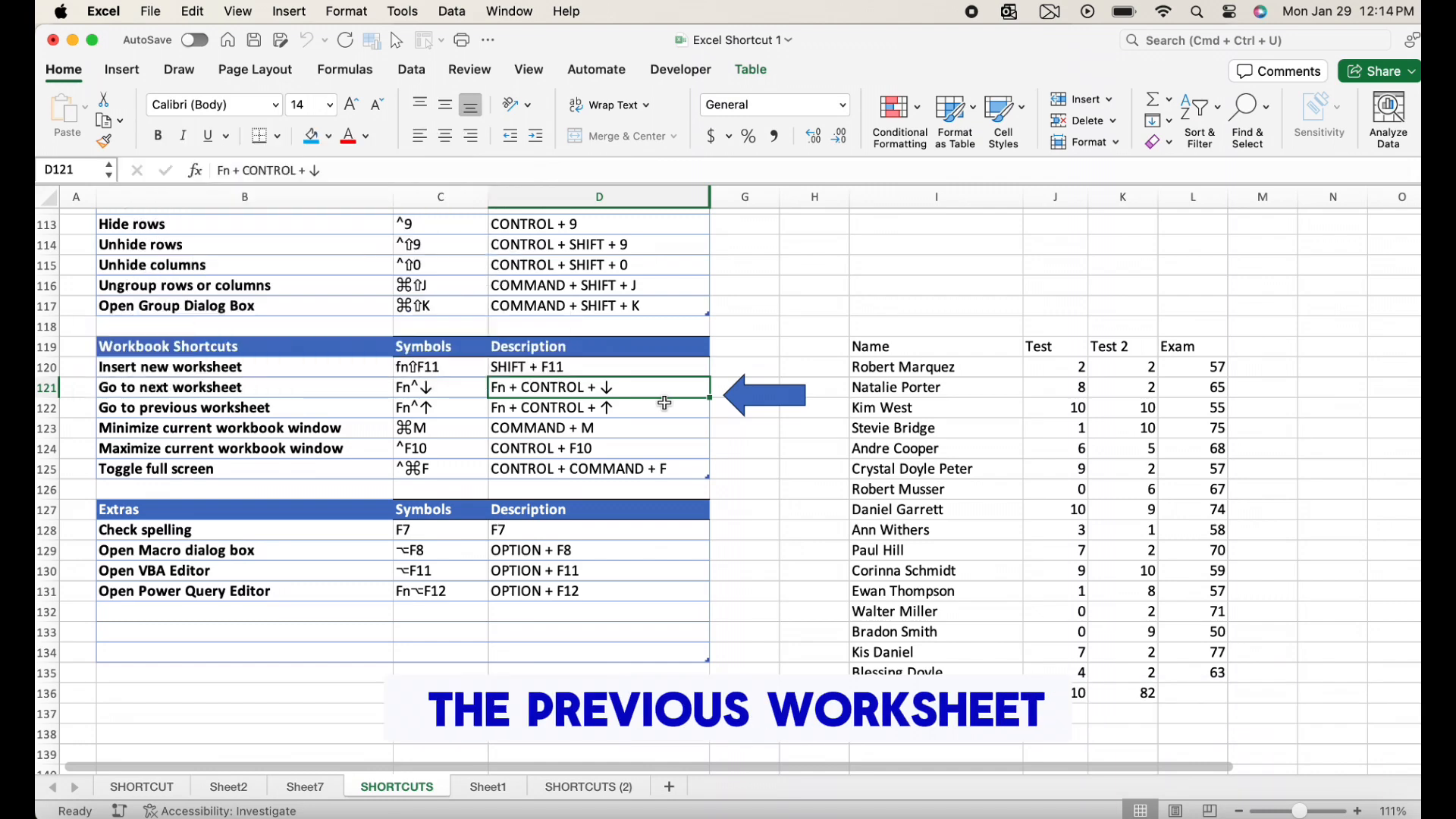
key(ctrl+Page_Down)
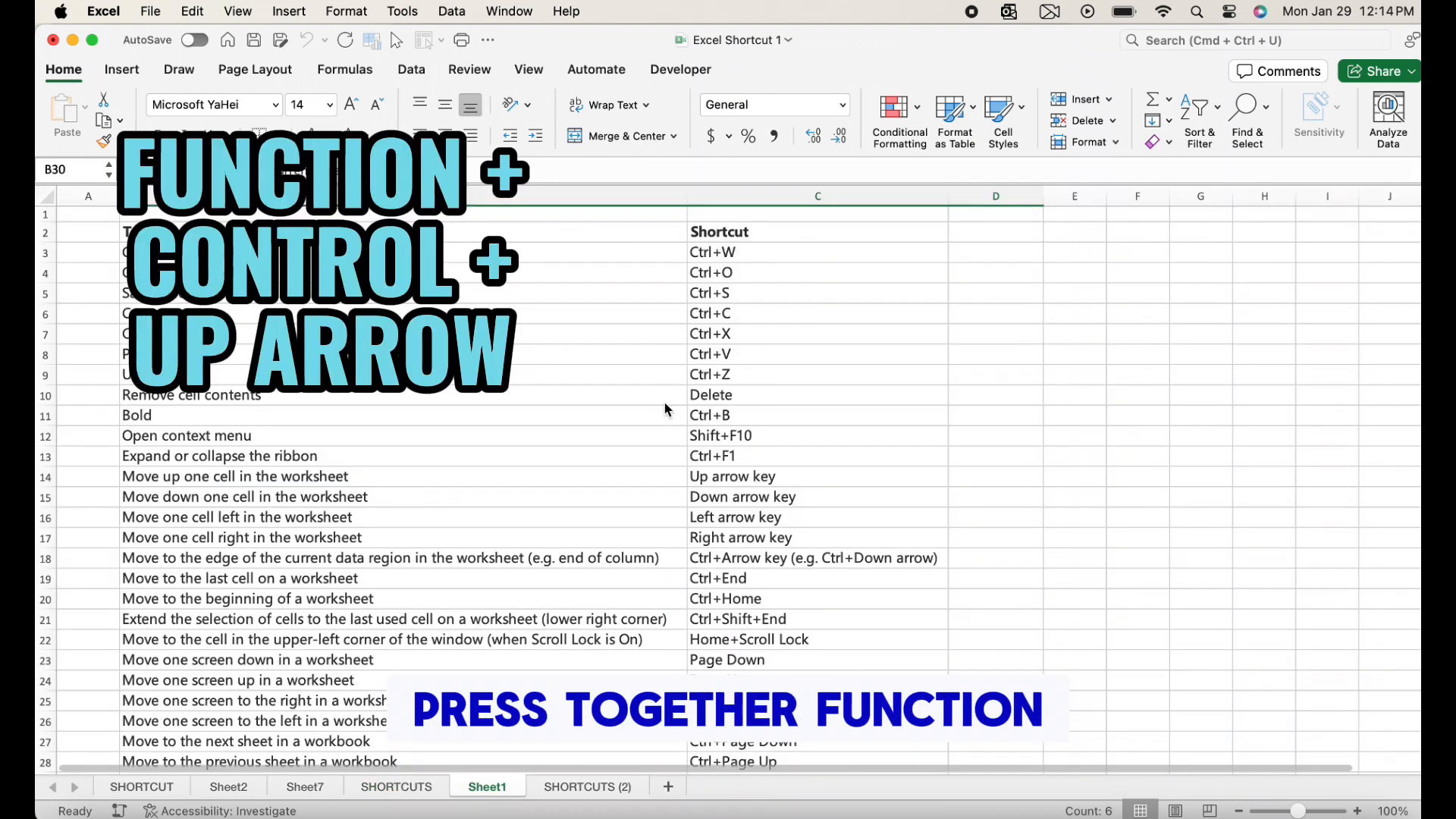
key(ctrl+Page_Up)
key(ctrl+Page_Up)
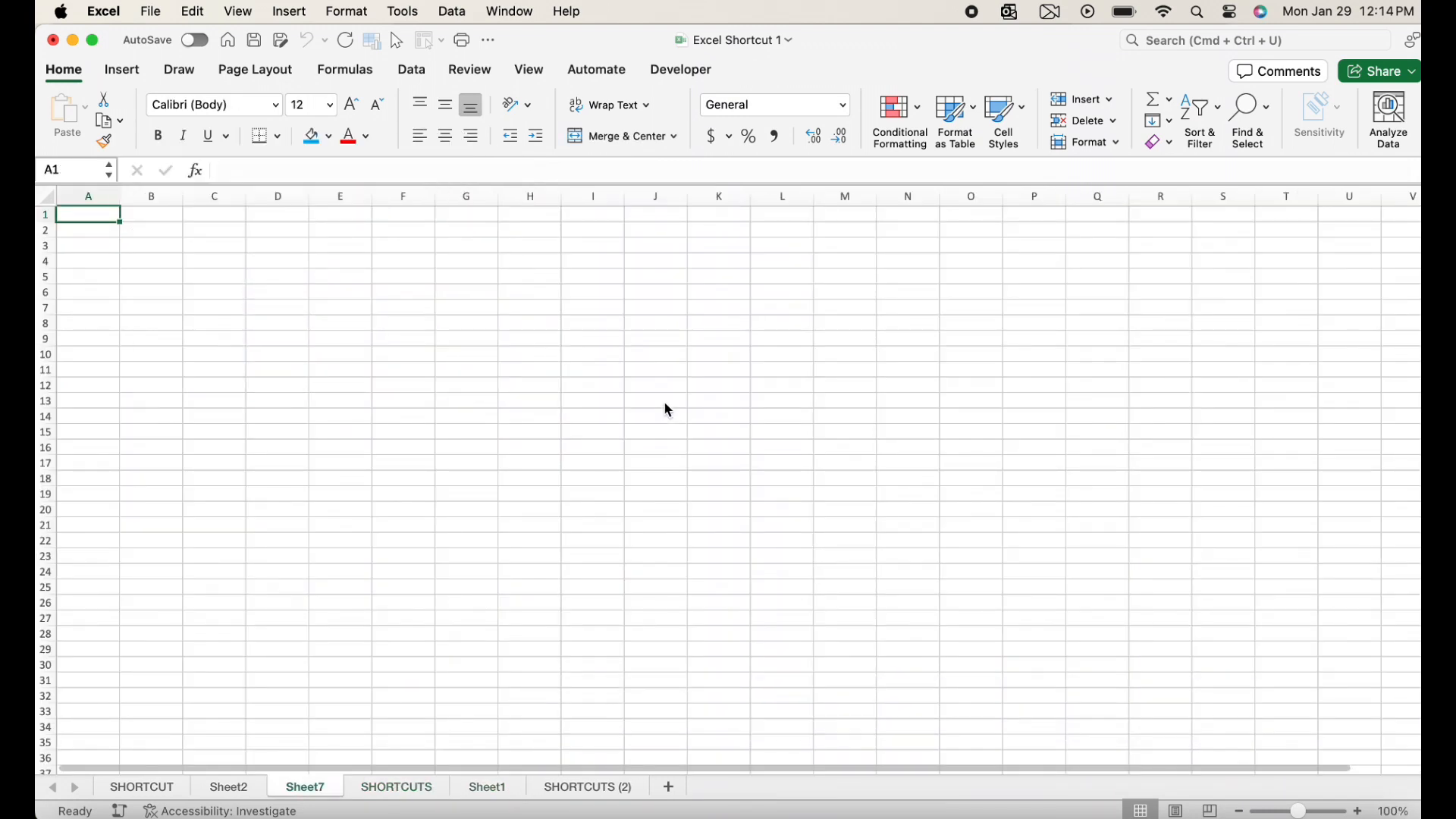
key(ctrl+Page_Down)
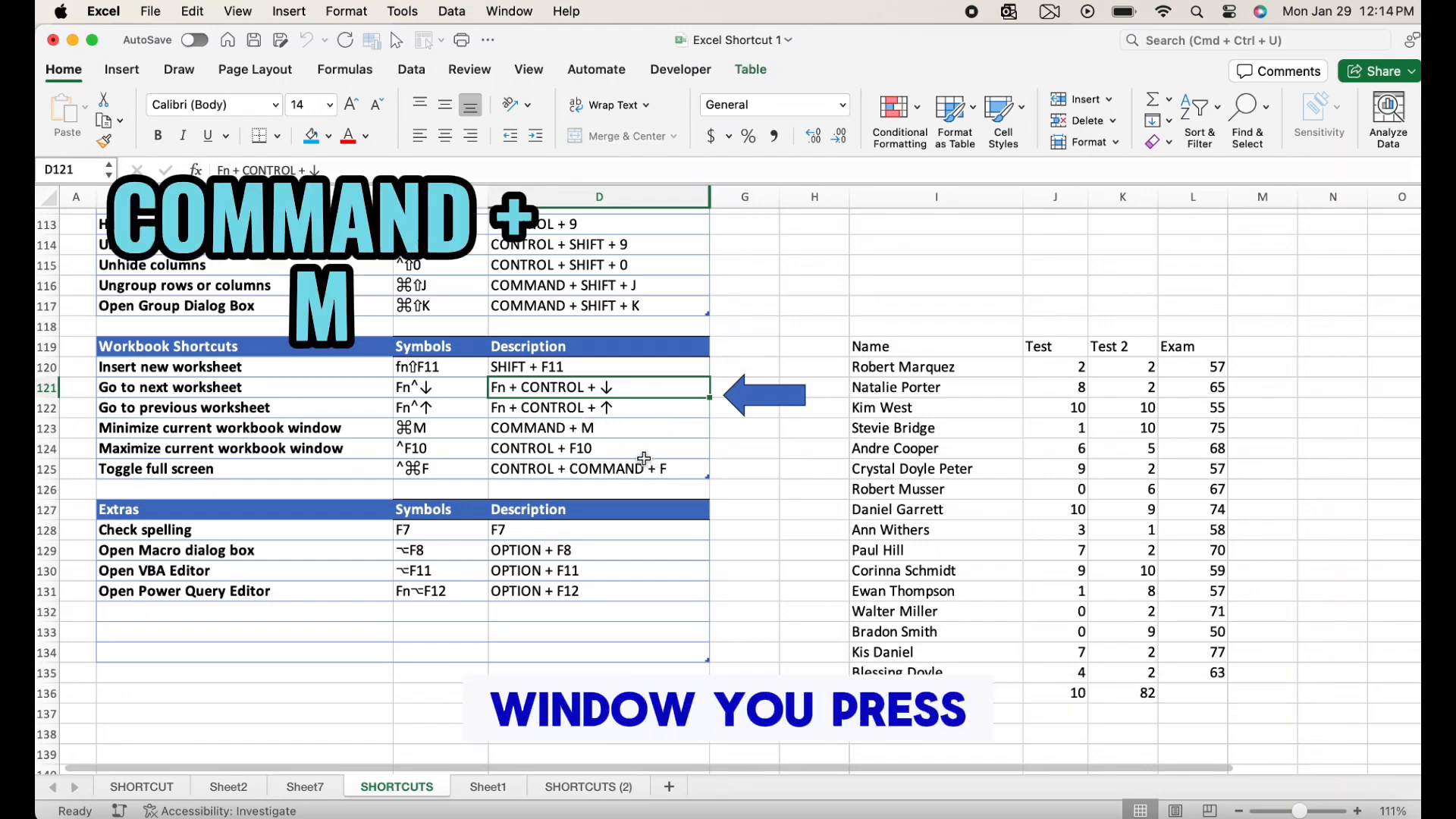
Minimize the workbook window and restore it
key(super+m)
click(1344, 816)
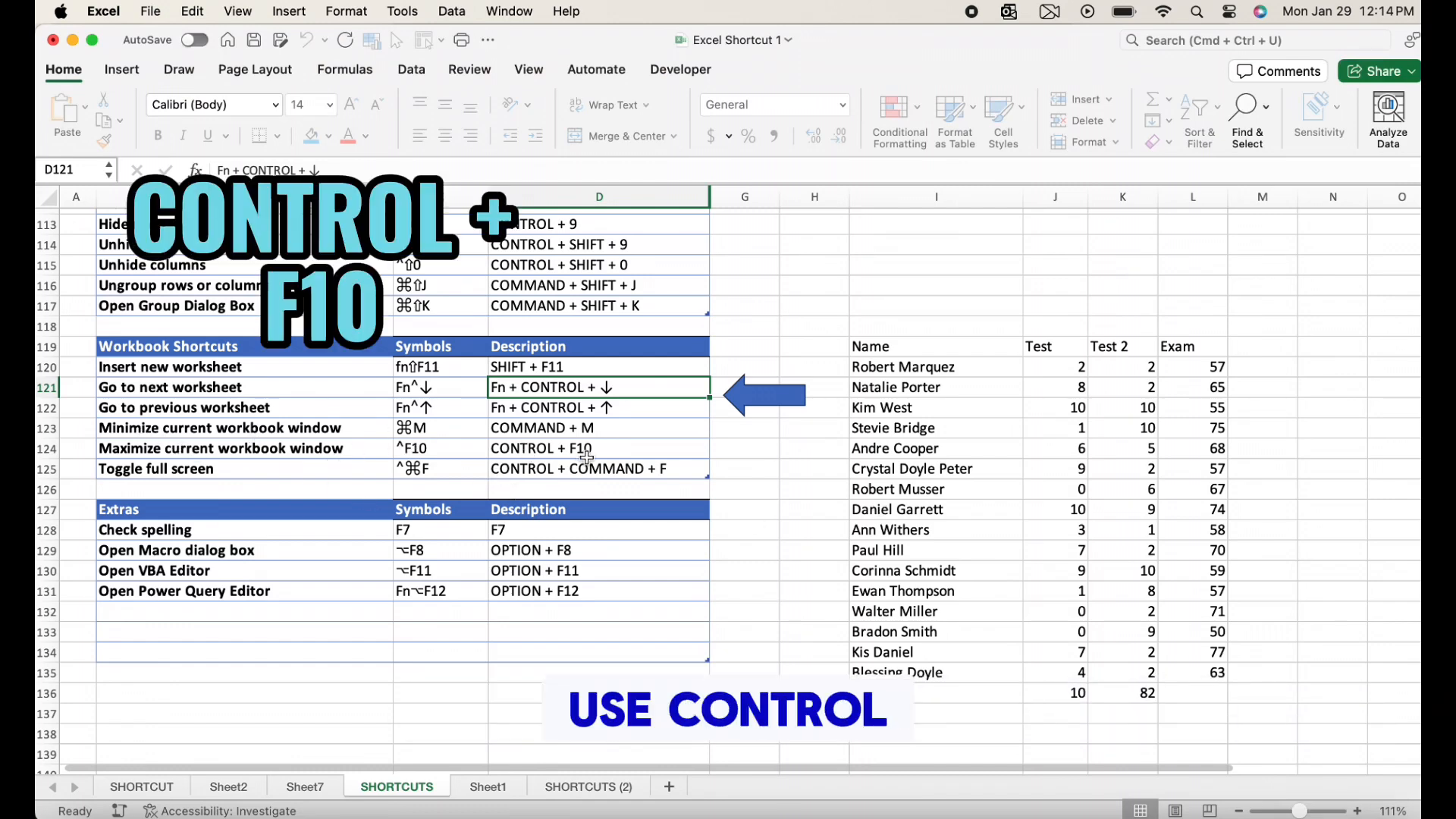
Toggle the workbook window between maximized and restored size several times with Control+F10
key(ctrl+F10)
key(ctrl+F10)
key(ctrl+F10)
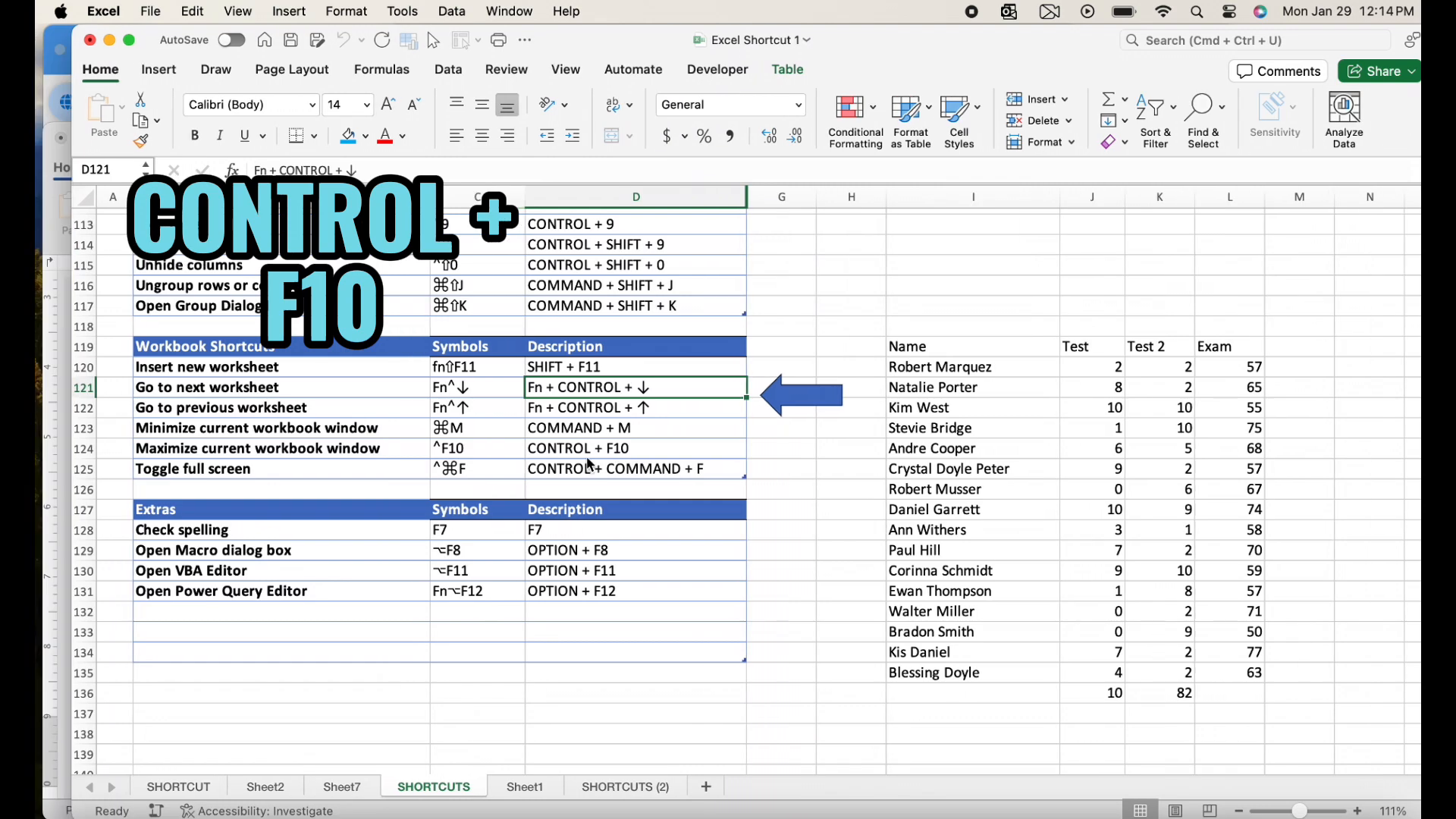
key(ctrl+F10)
key(ctrl+F10)
key(ctrl+F10)
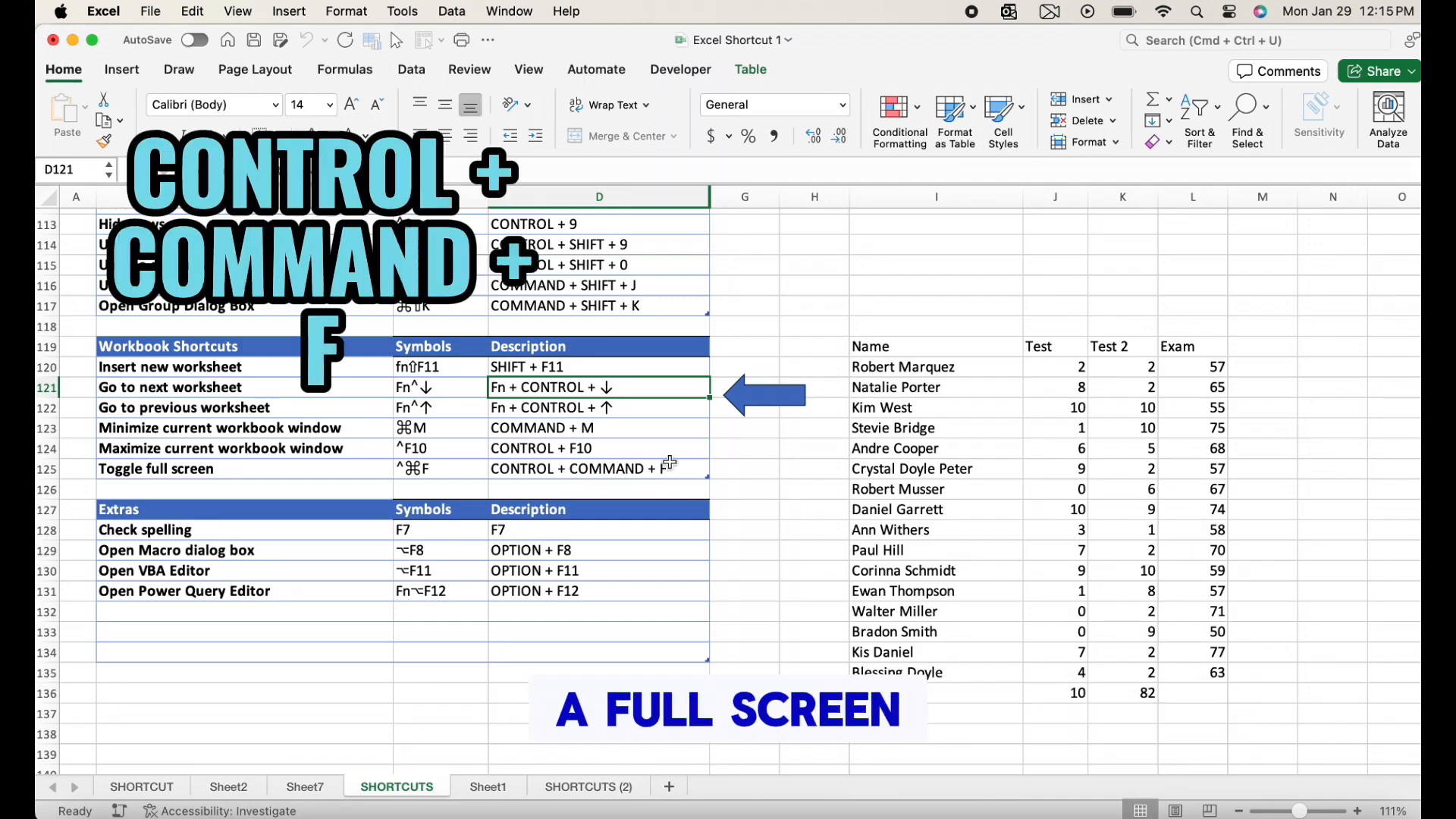
Toggle full screen mode on and off for the workbook
key(ctrl+super+f)
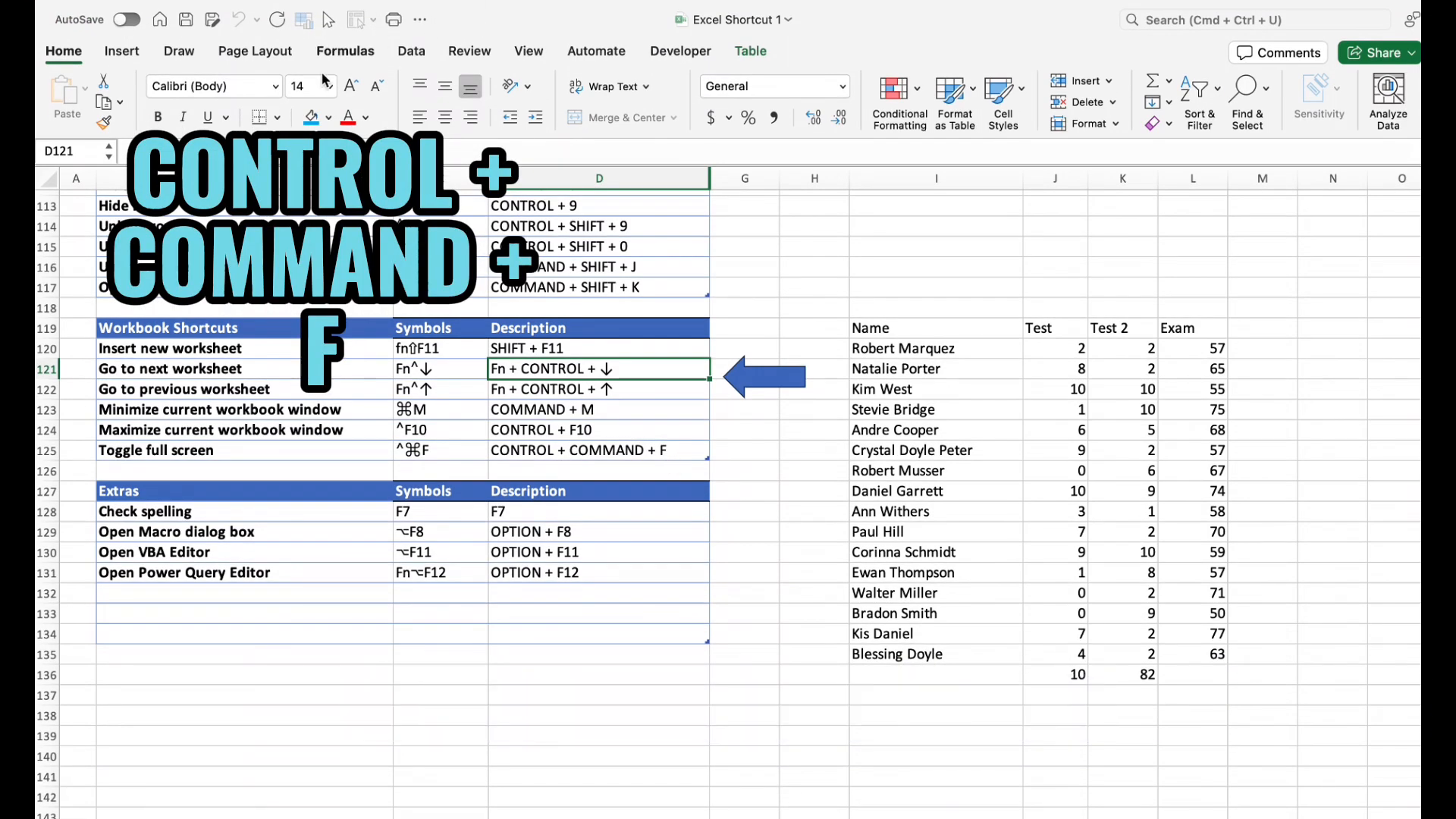
key(ctrl+super+f)
key(ctrl+super+f)
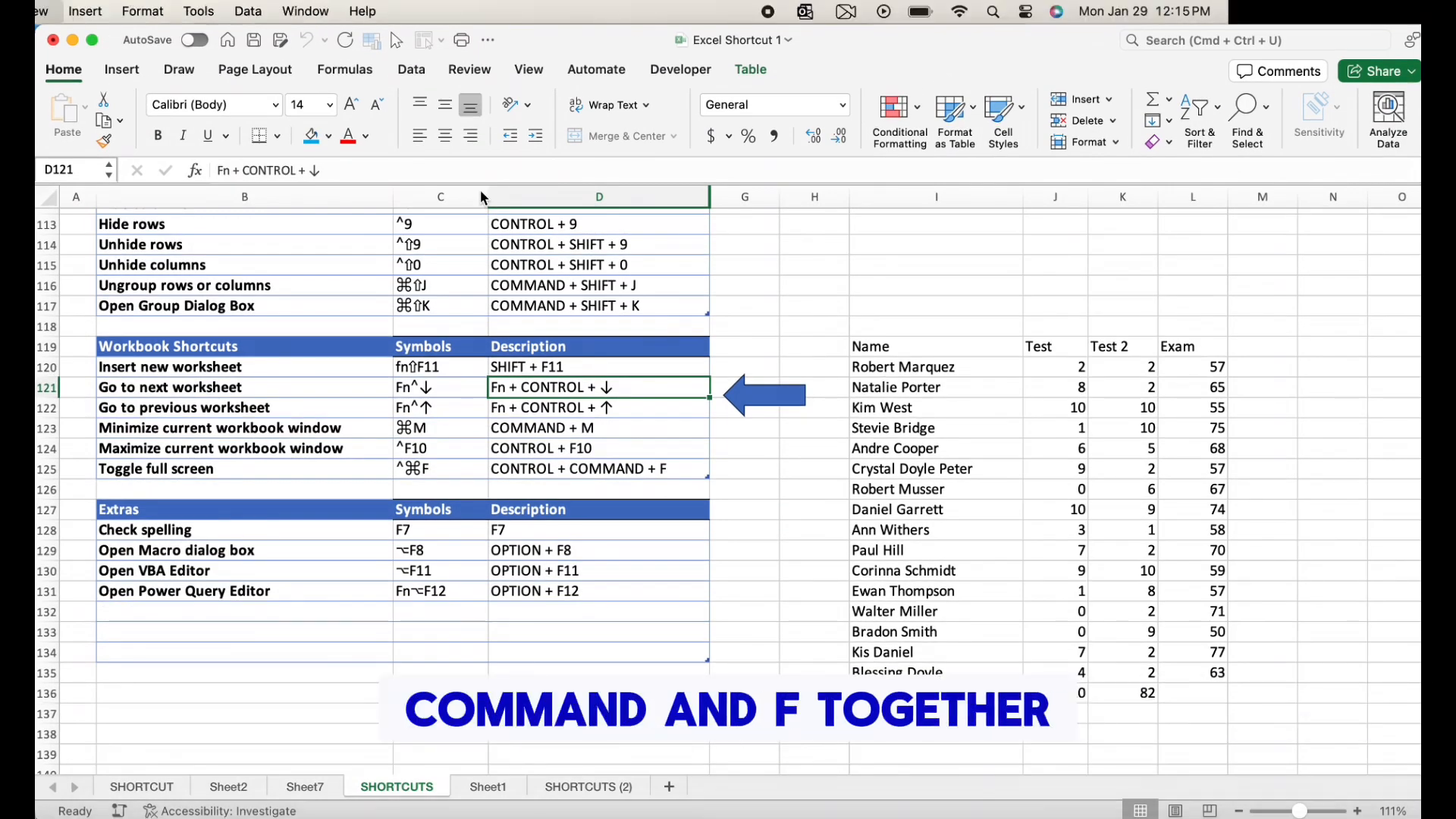
key(ctrl+super+f)
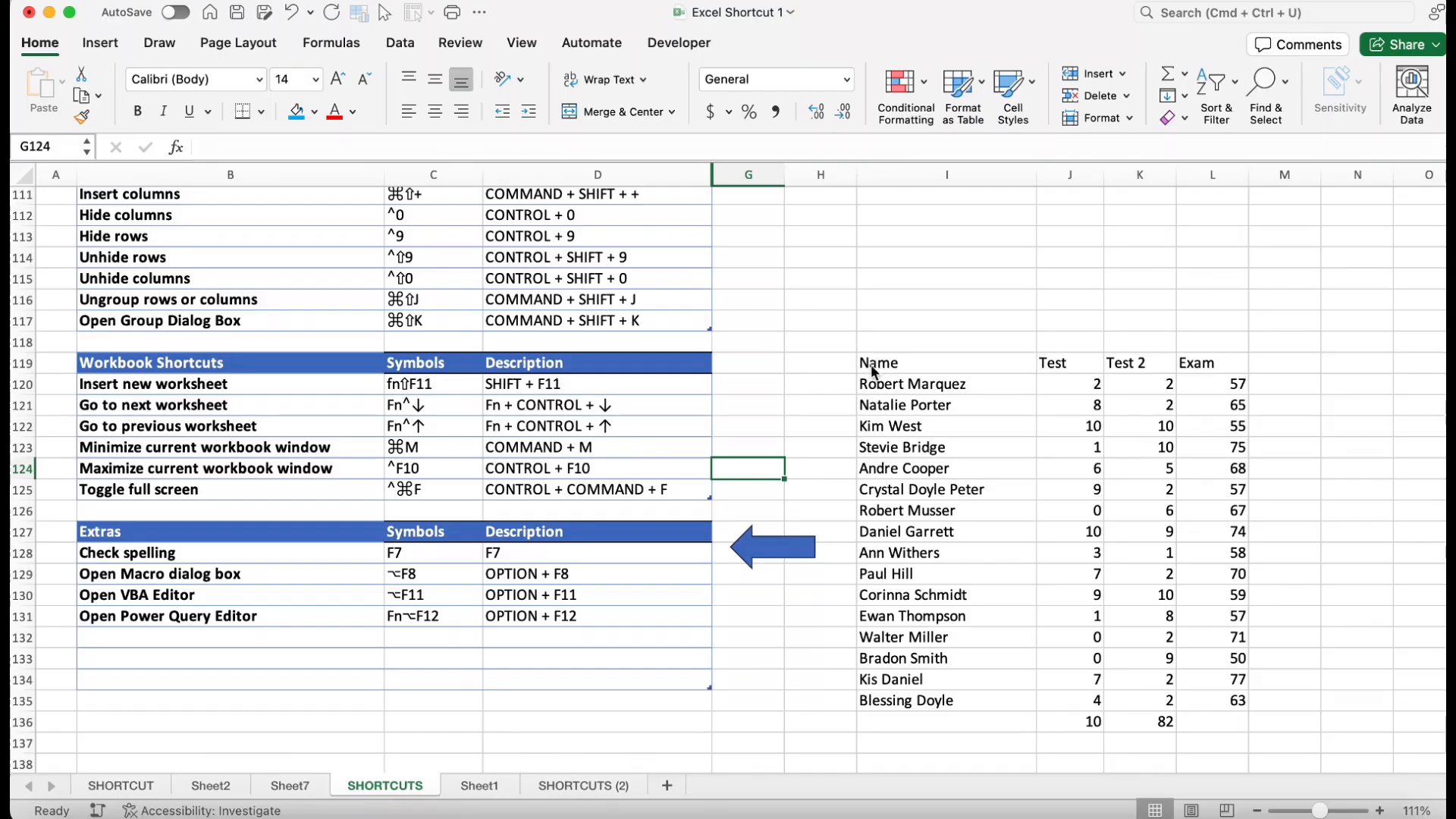
Run the spell check, ignore the first flagged word once, and decline to continue checking from the sheet's beginning
click(509, 538)
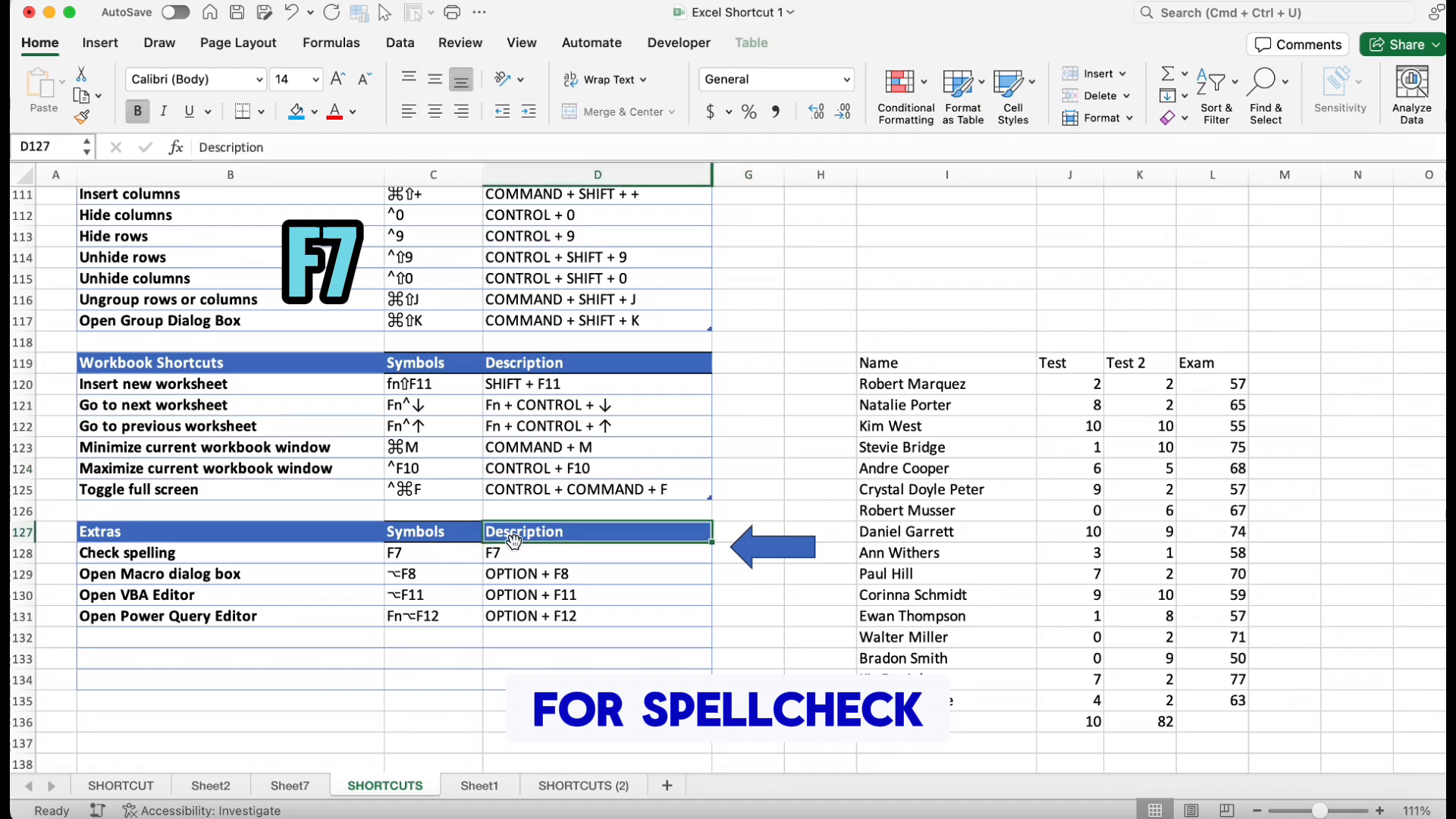
click(510, 550)
key(F7)
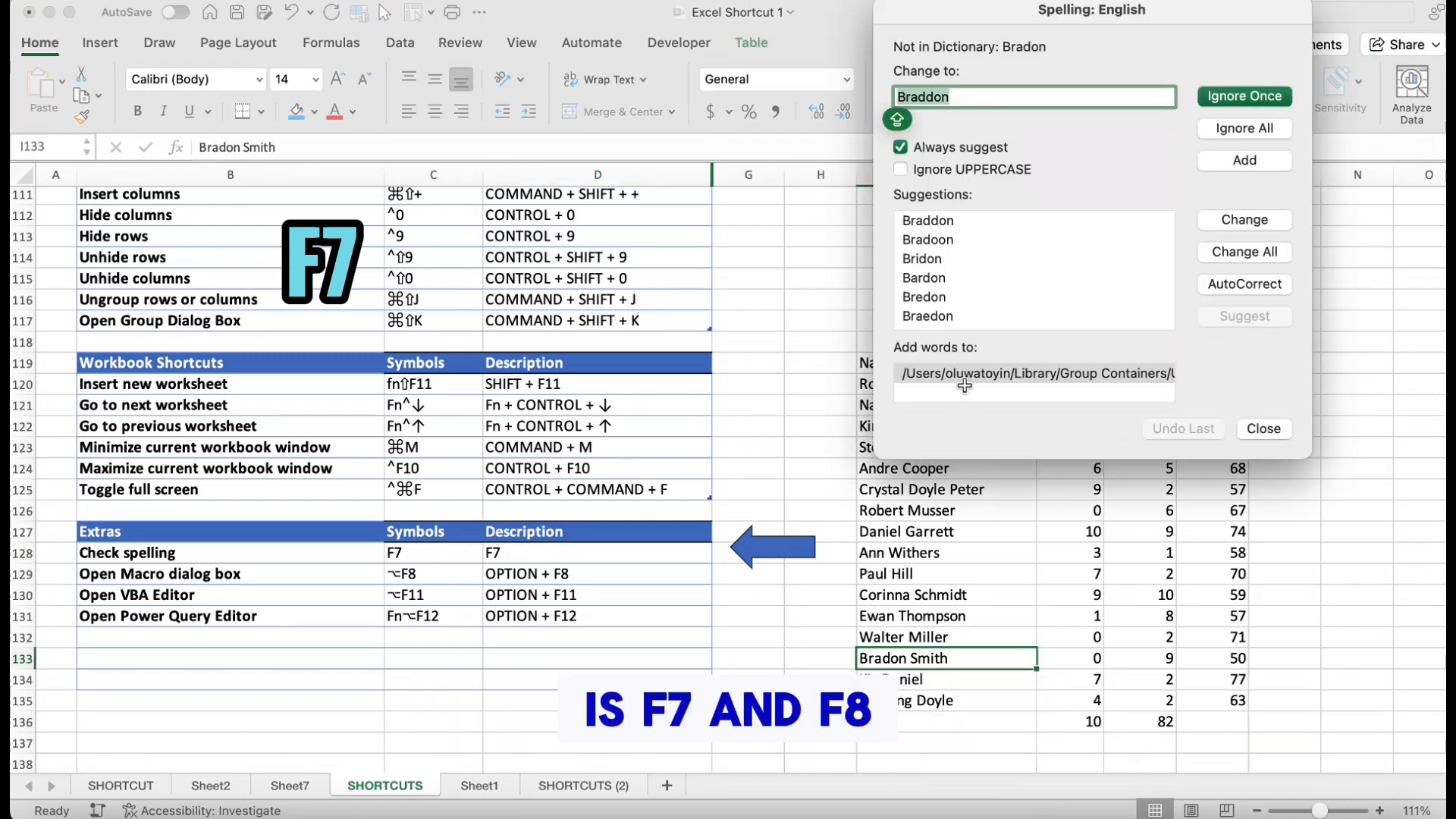
click(1250, 97)
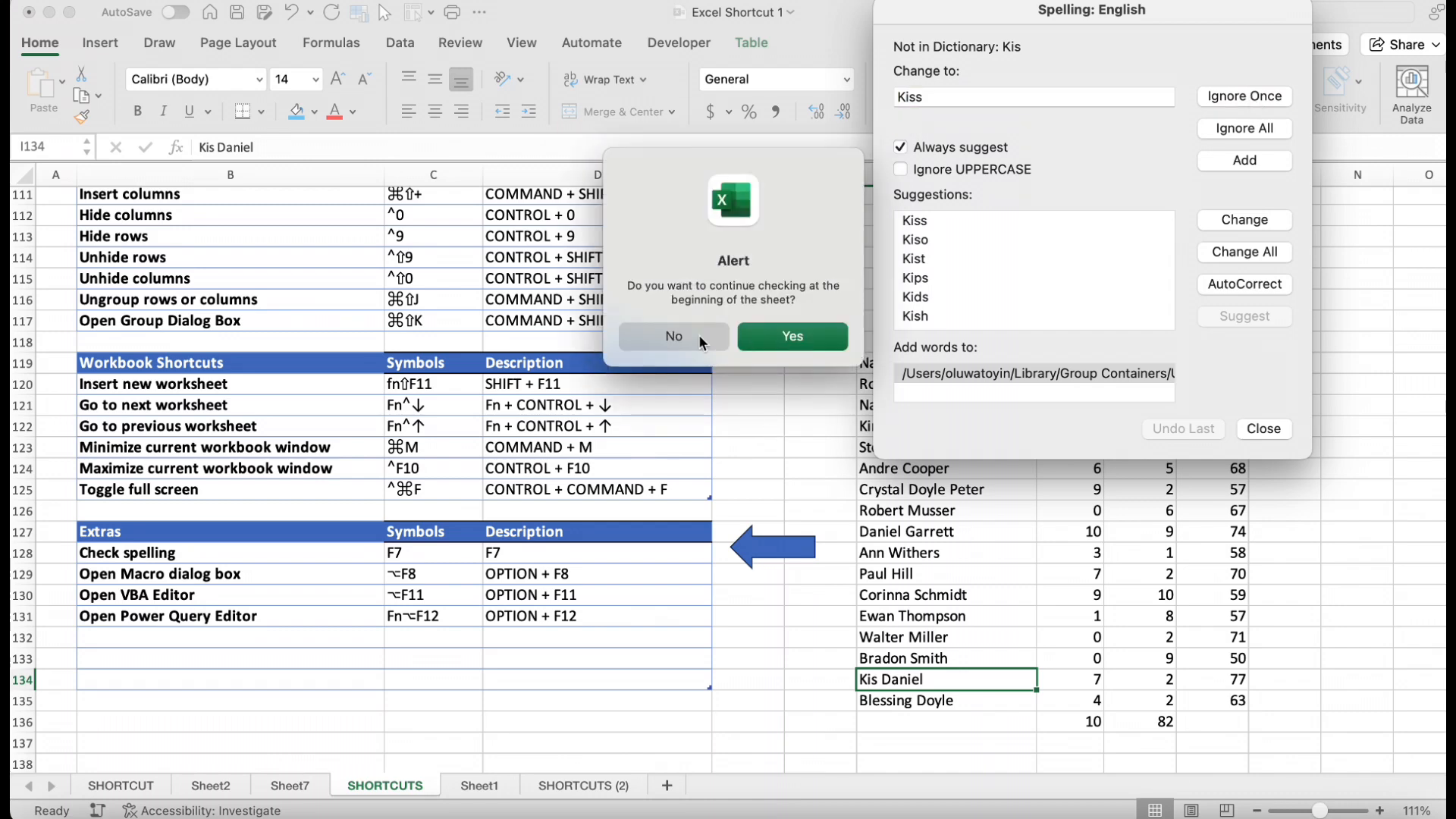
click(687, 336)
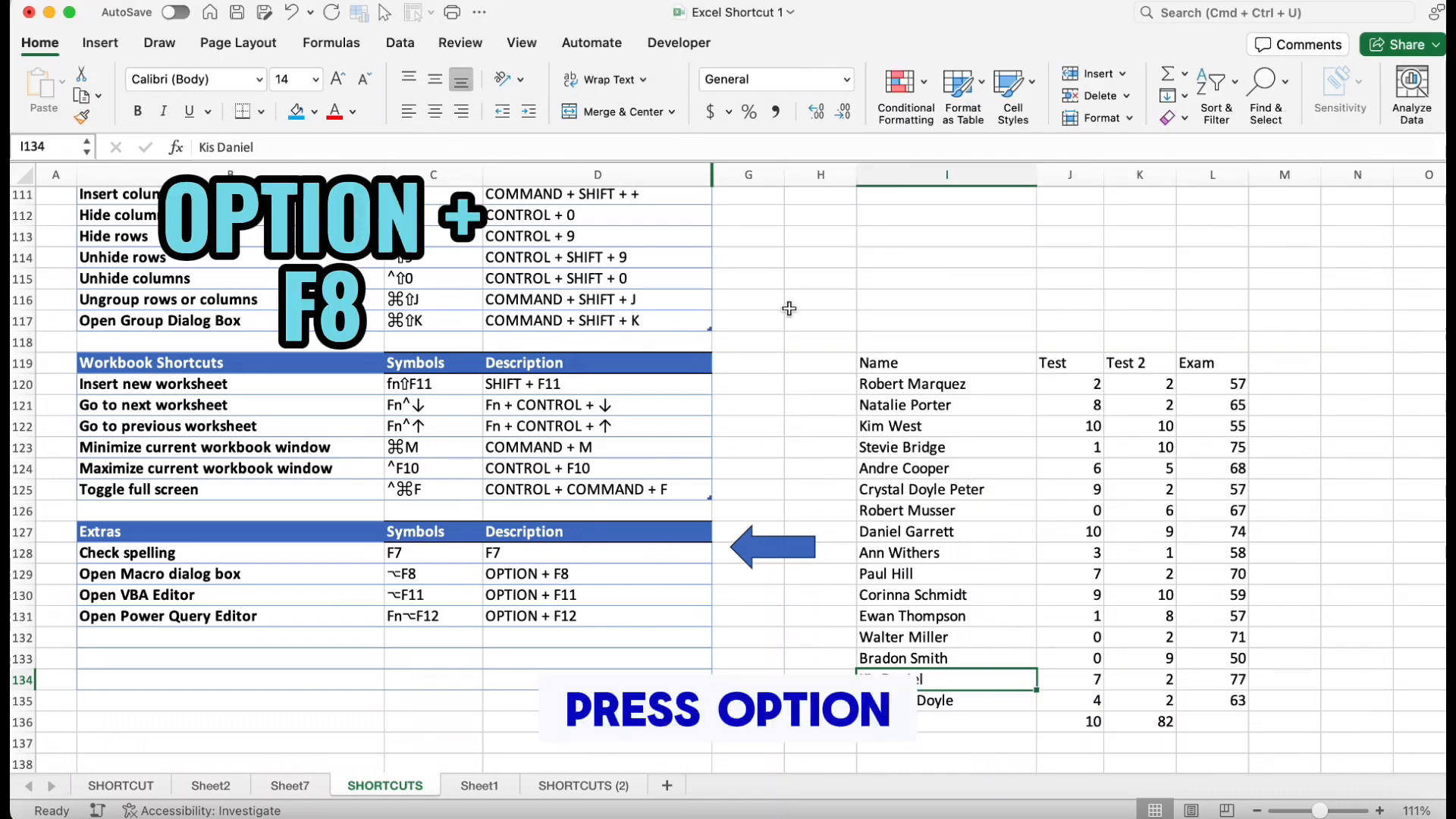
Open the Macro dialog box and close it without running anything
click(820, 318)
key(alt+F8)
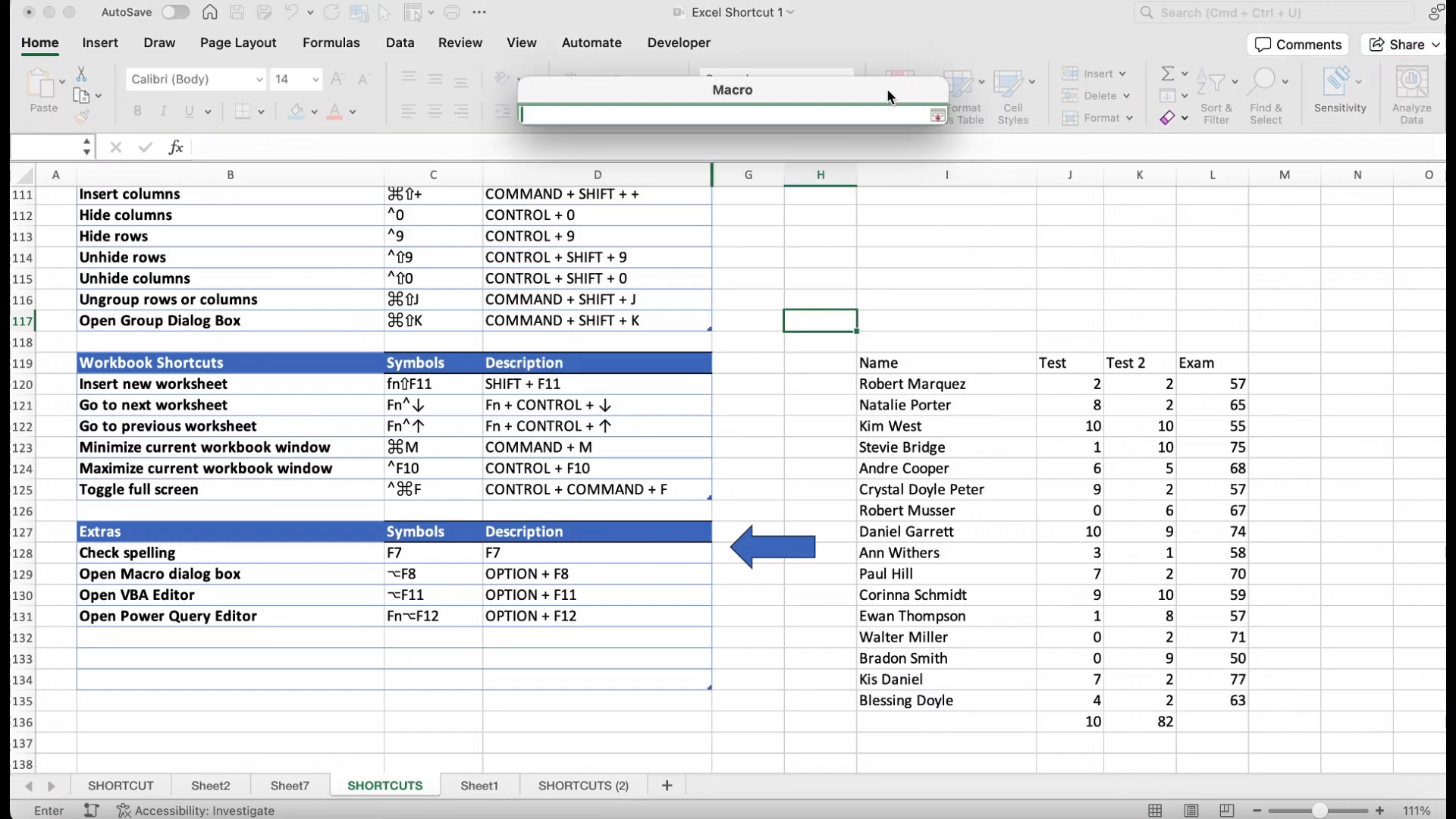
click(819, 322)
key(Escape)
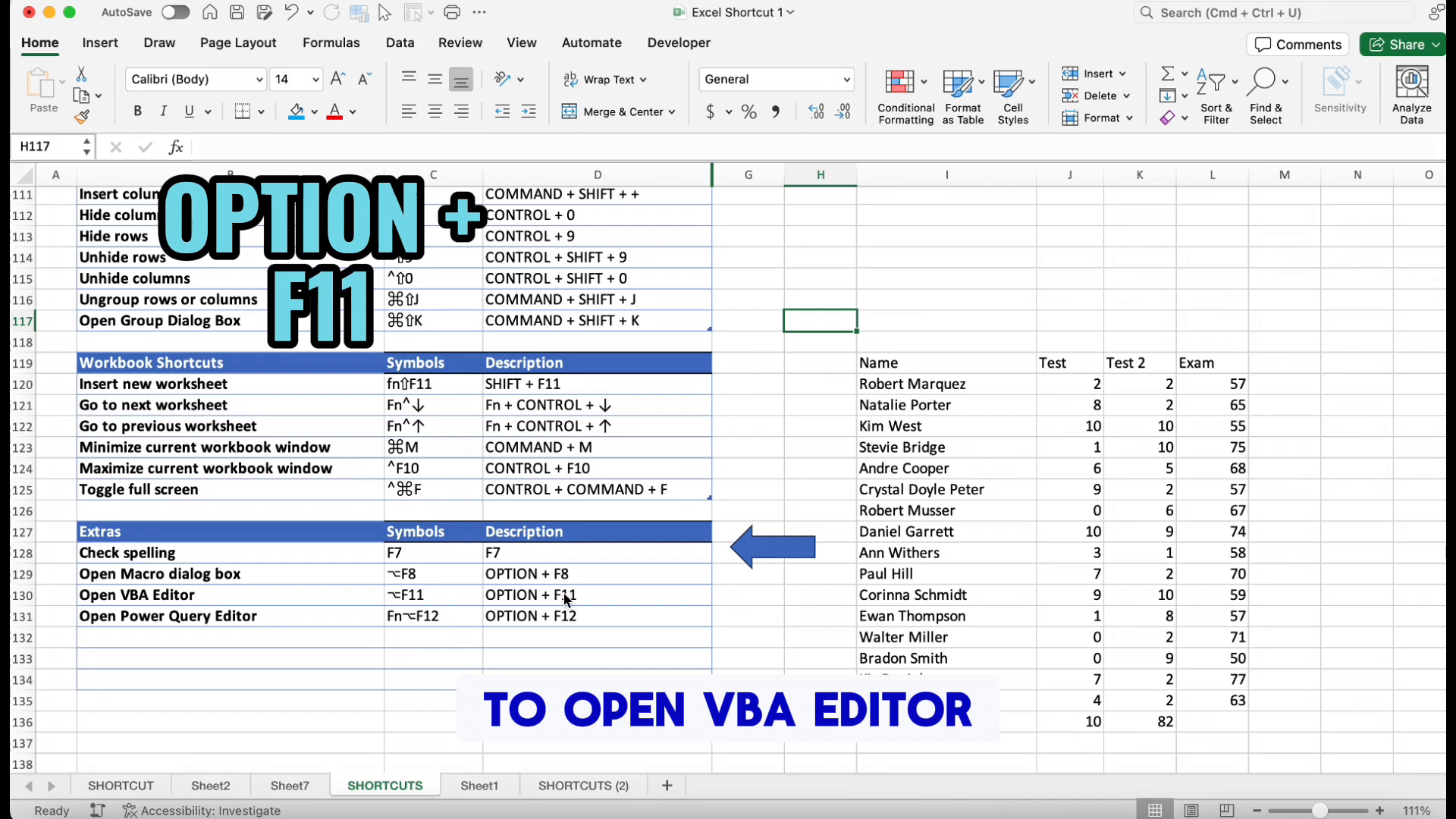
Open the VBA Editor and close its window
key(alt+F11)
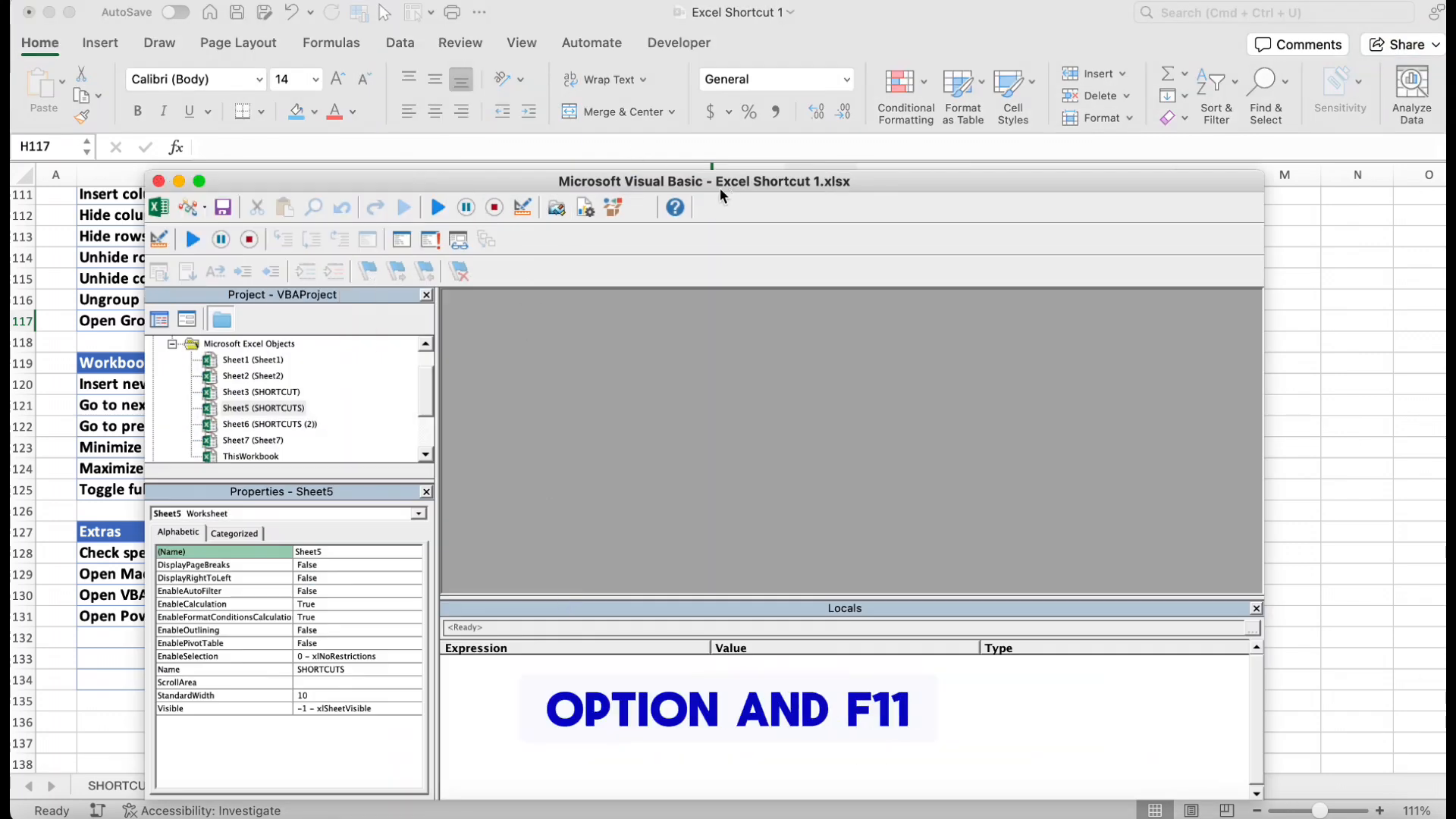
click(158, 180)
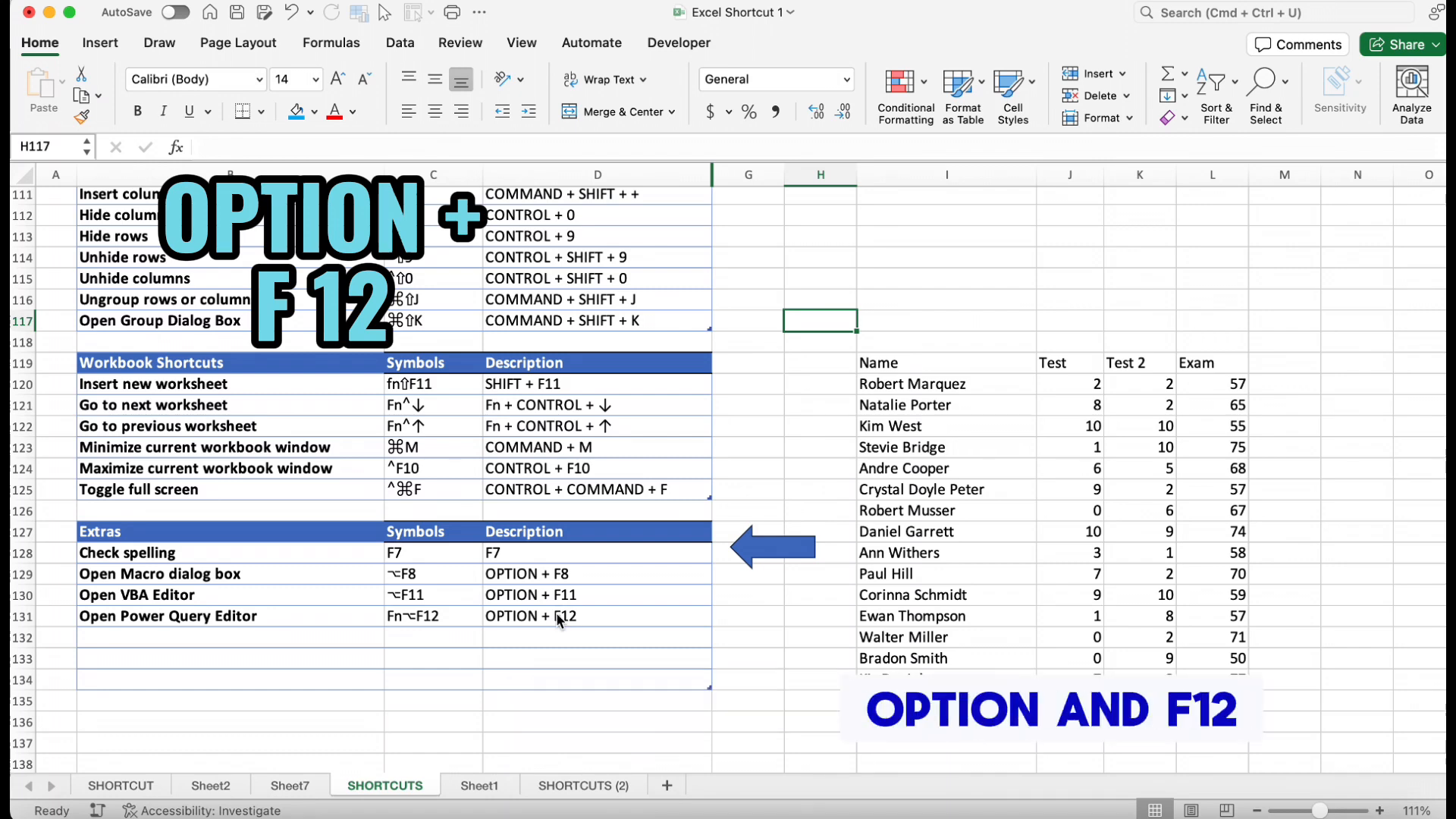
Open the Power Query Editor, collapse and re-expand its queries pane, and close the editor
key(alt+F12)
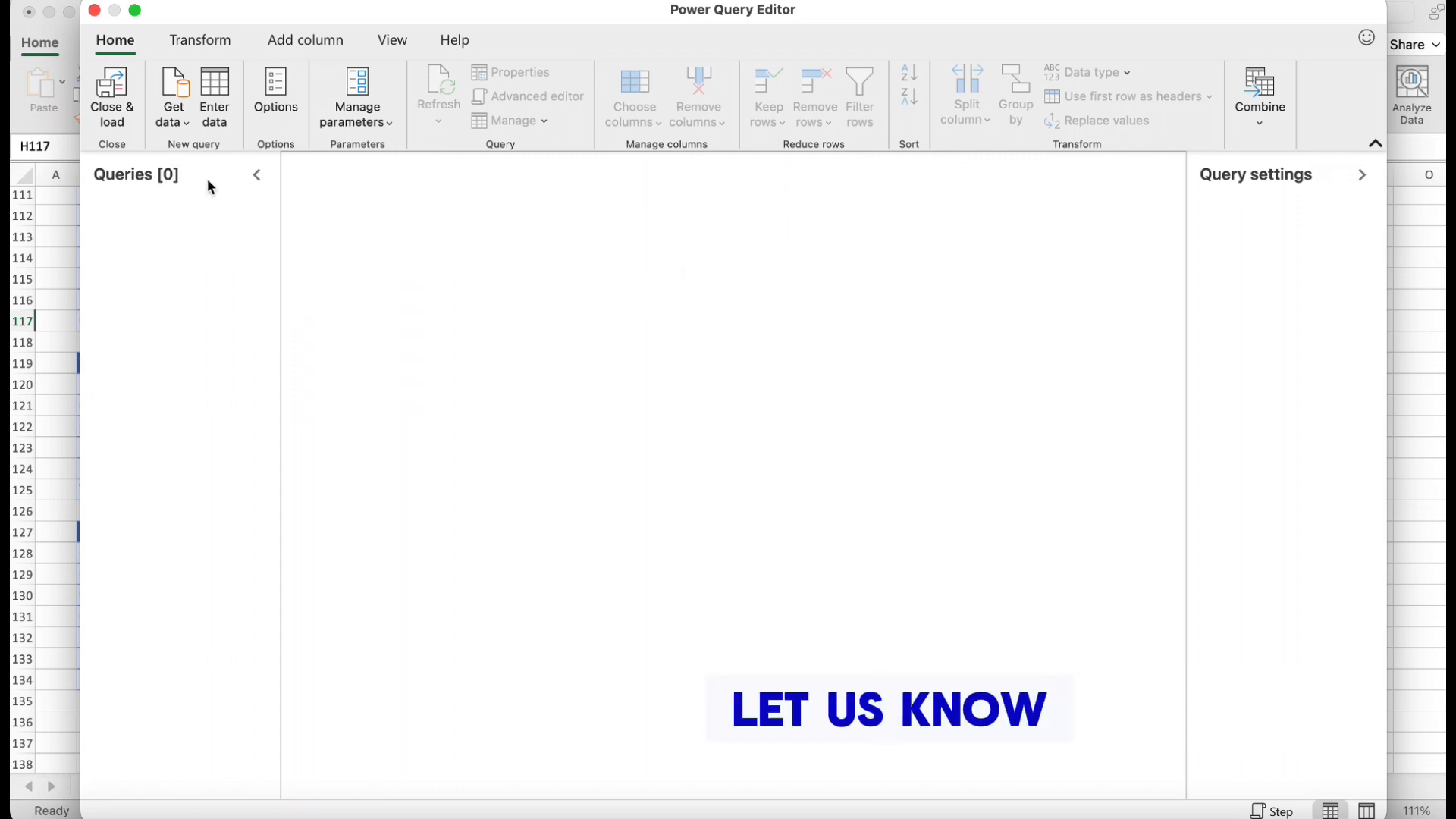
click(257, 175)
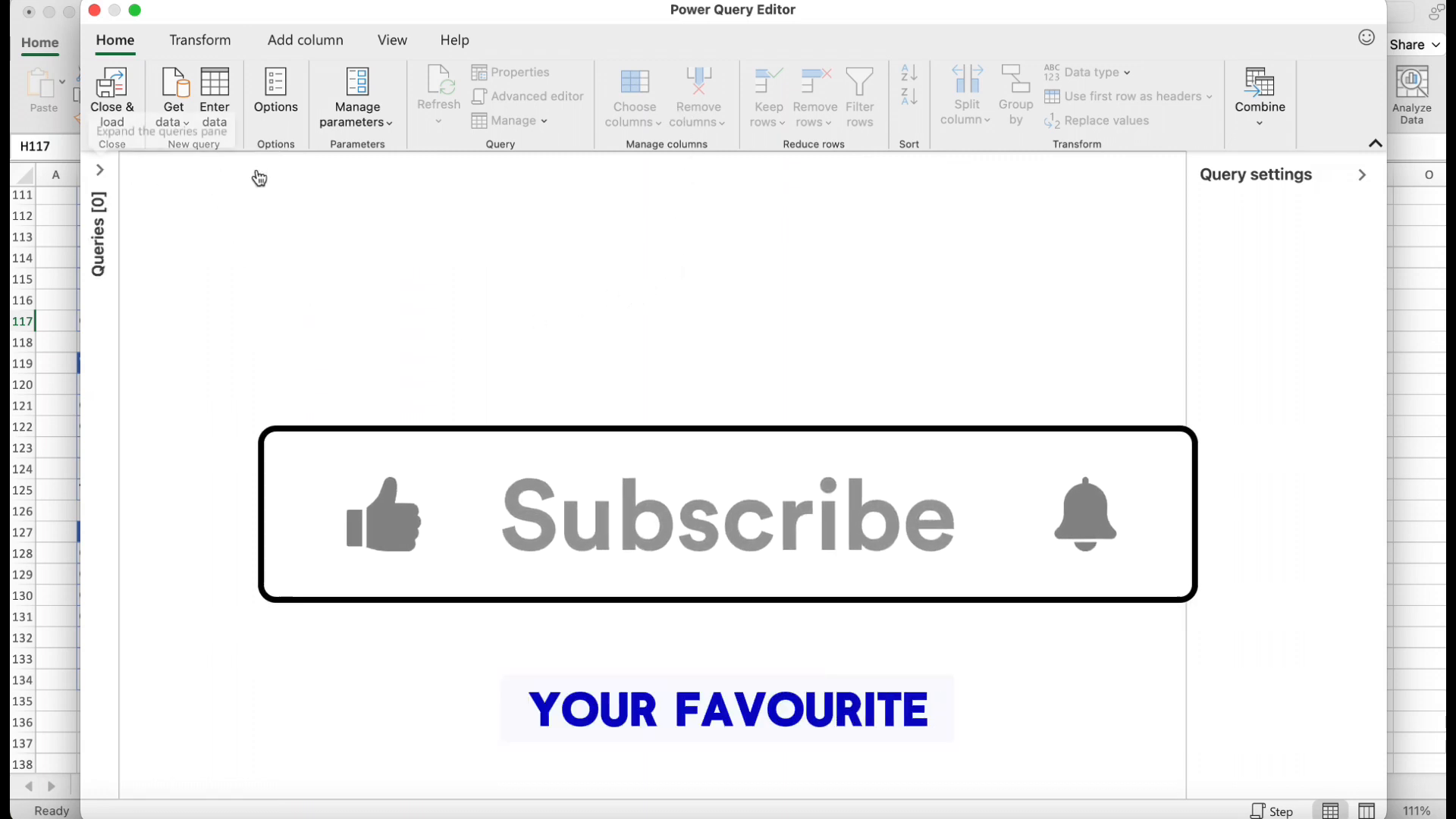
click(100, 170)
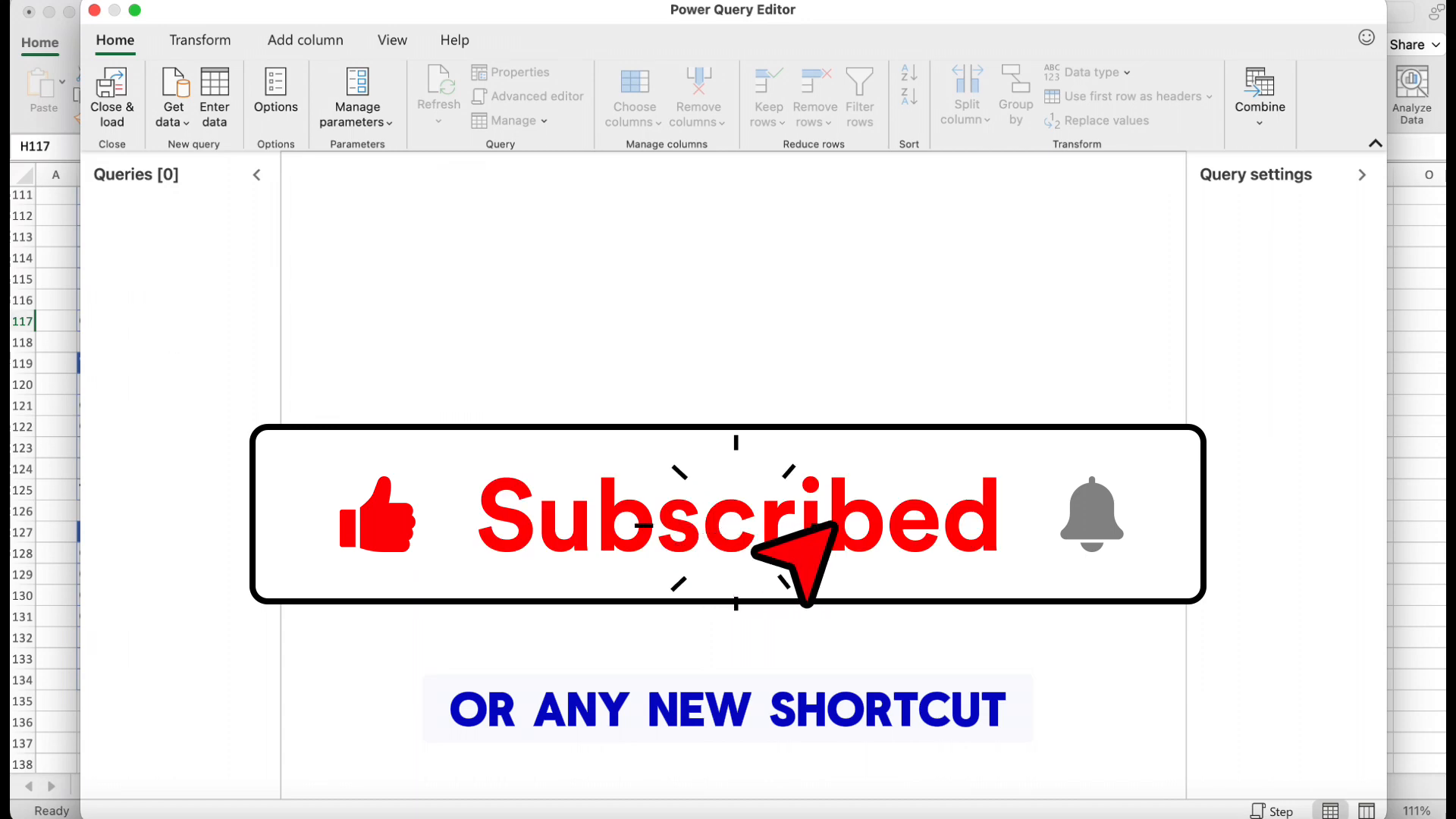
click(94, 10)
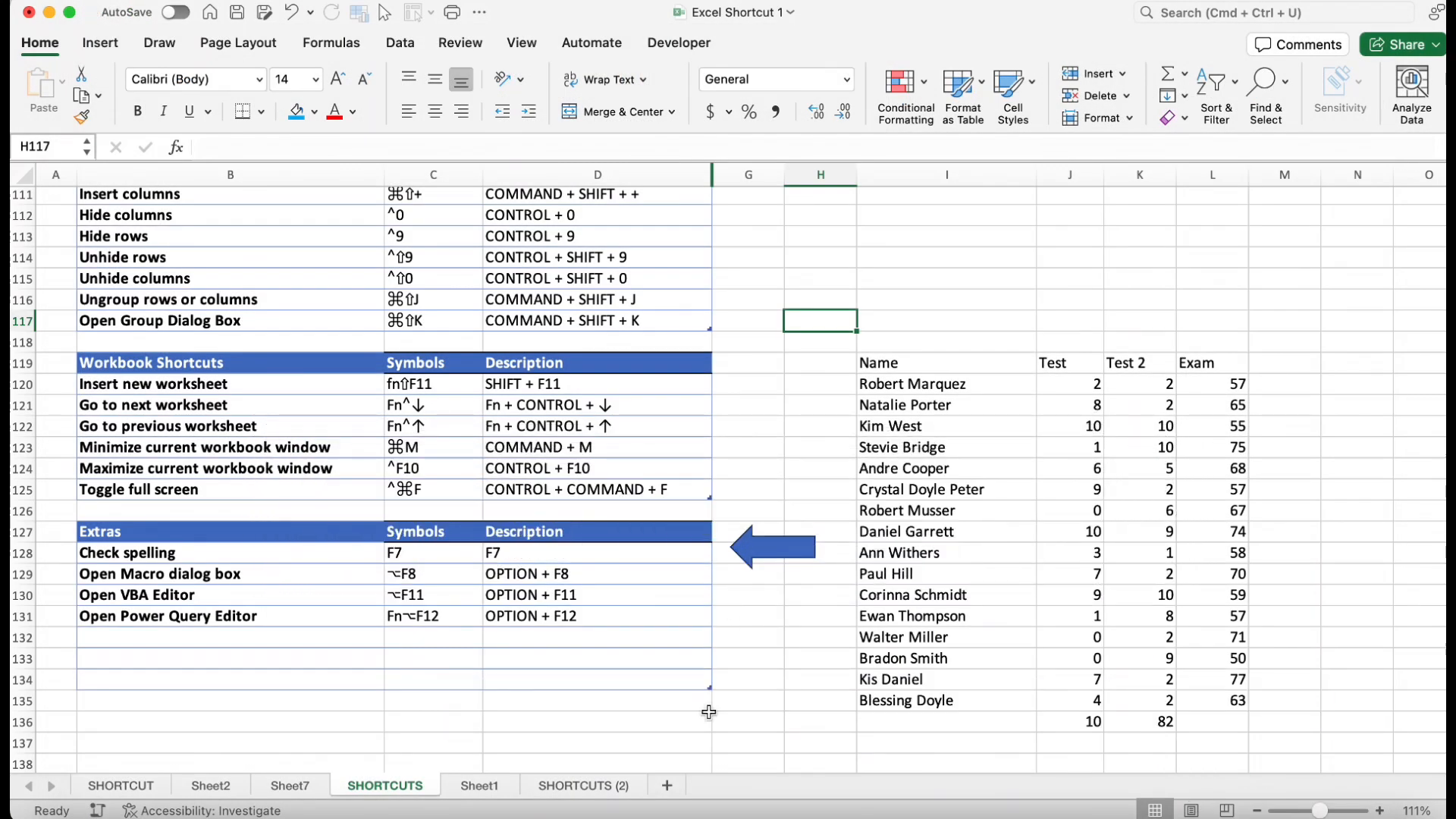
scroll(751, 550, up, 2)
scroll(751, 550, right, 1)
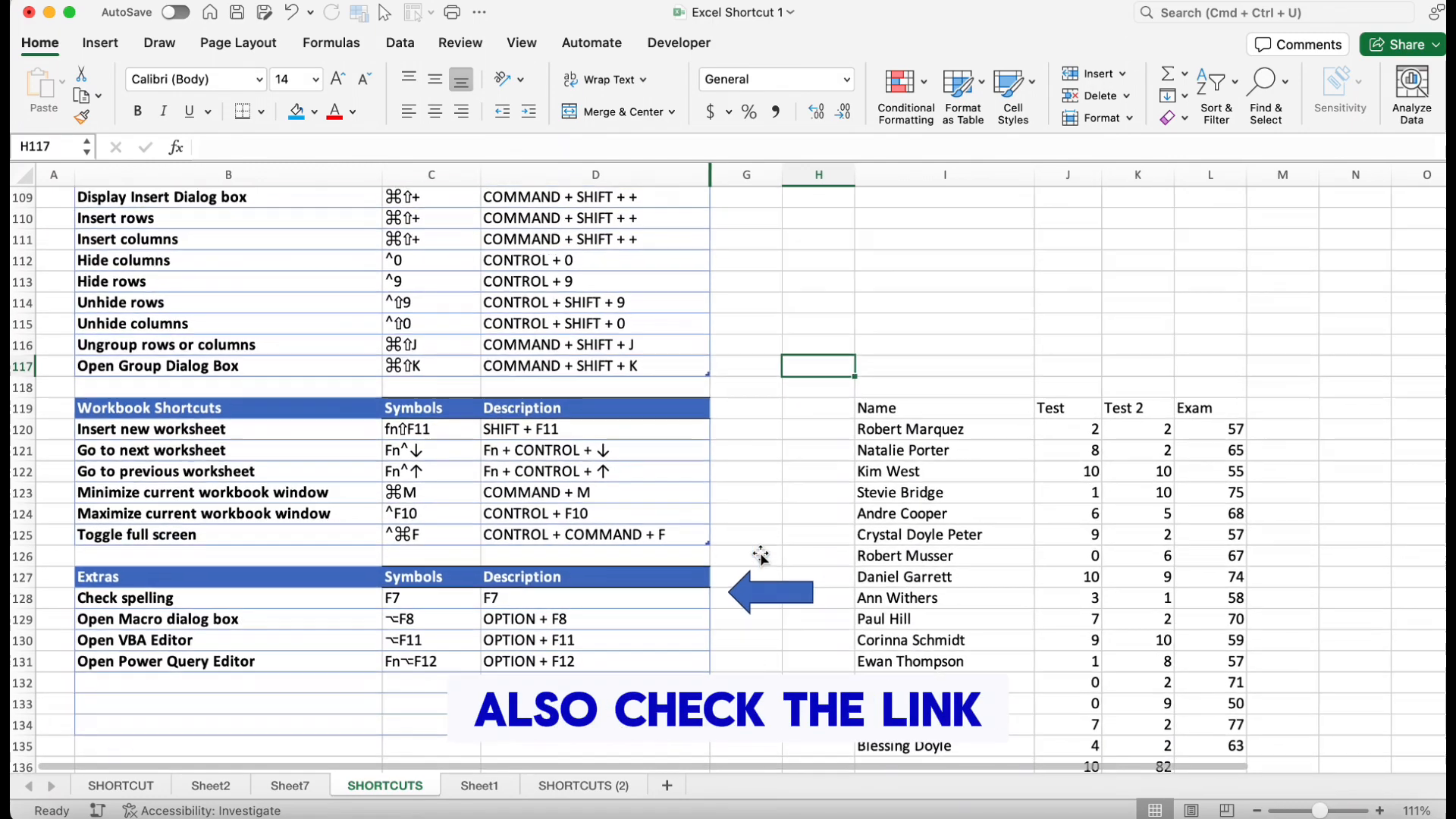
scroll(761, 556, down, 1)
scroll(761, 556, left, 1)
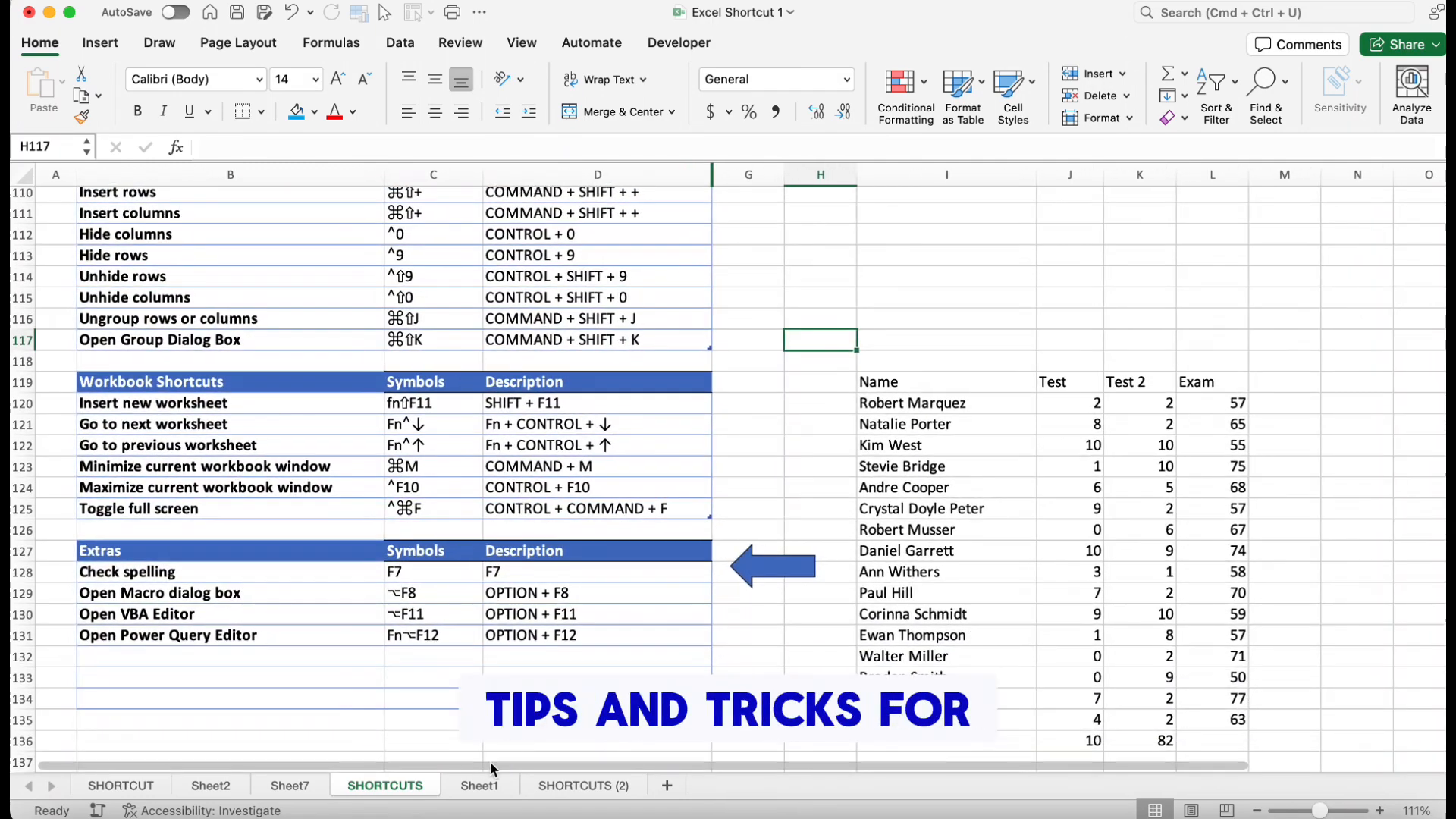